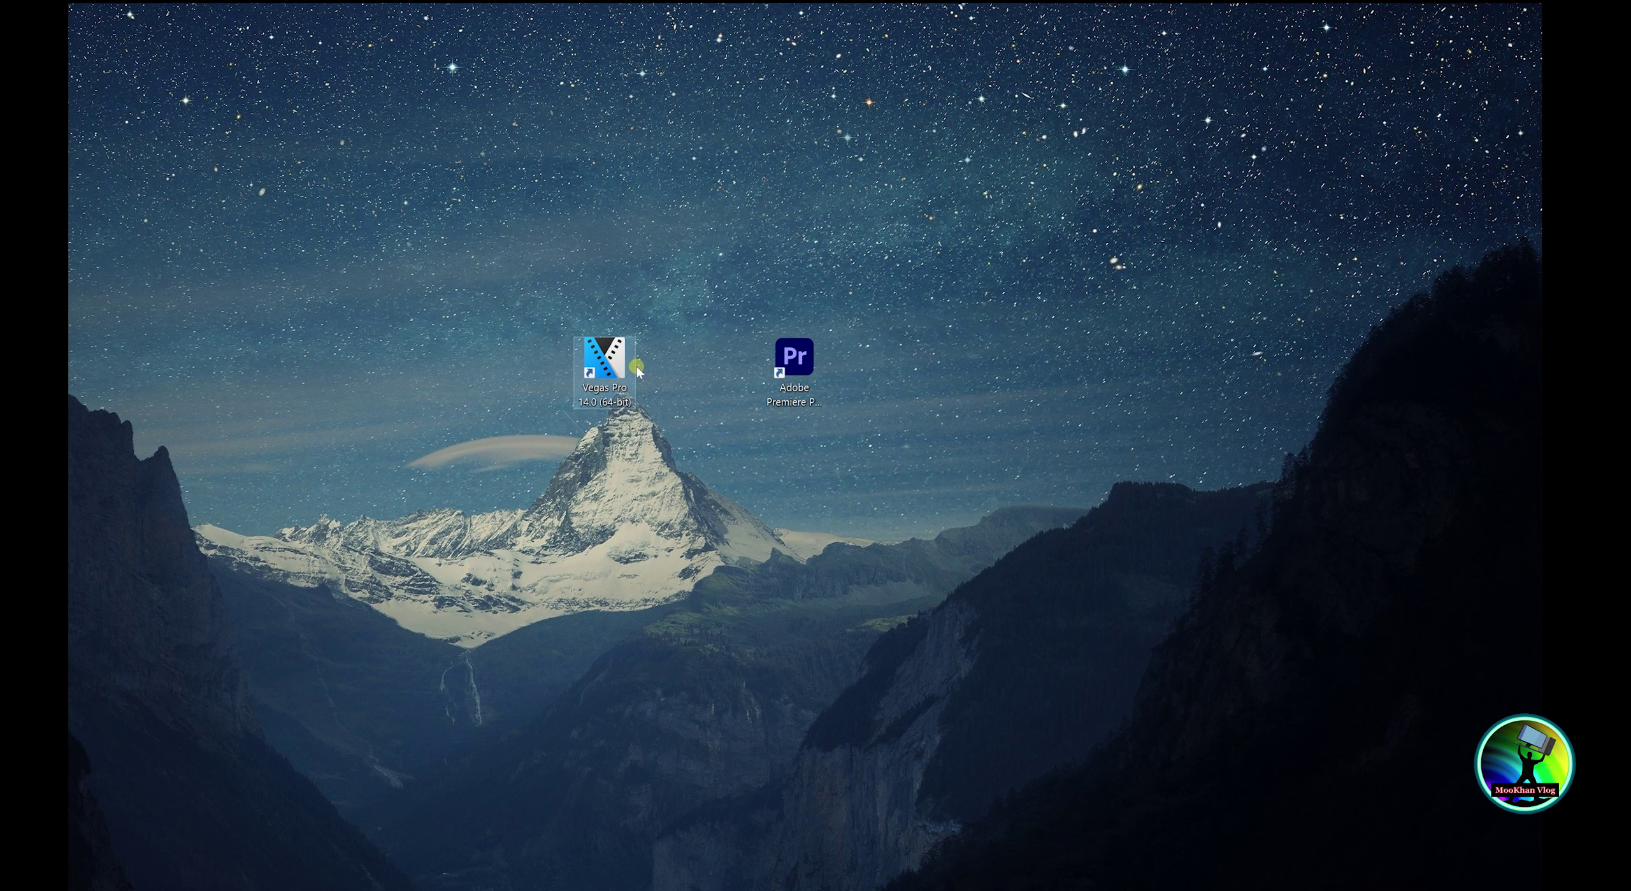
- Drag the Vegas Pro shortcut aside and launch Adobe Premiere Pro 2020 from its desktop icon
left_click_drag(619, 372, 443, 889)
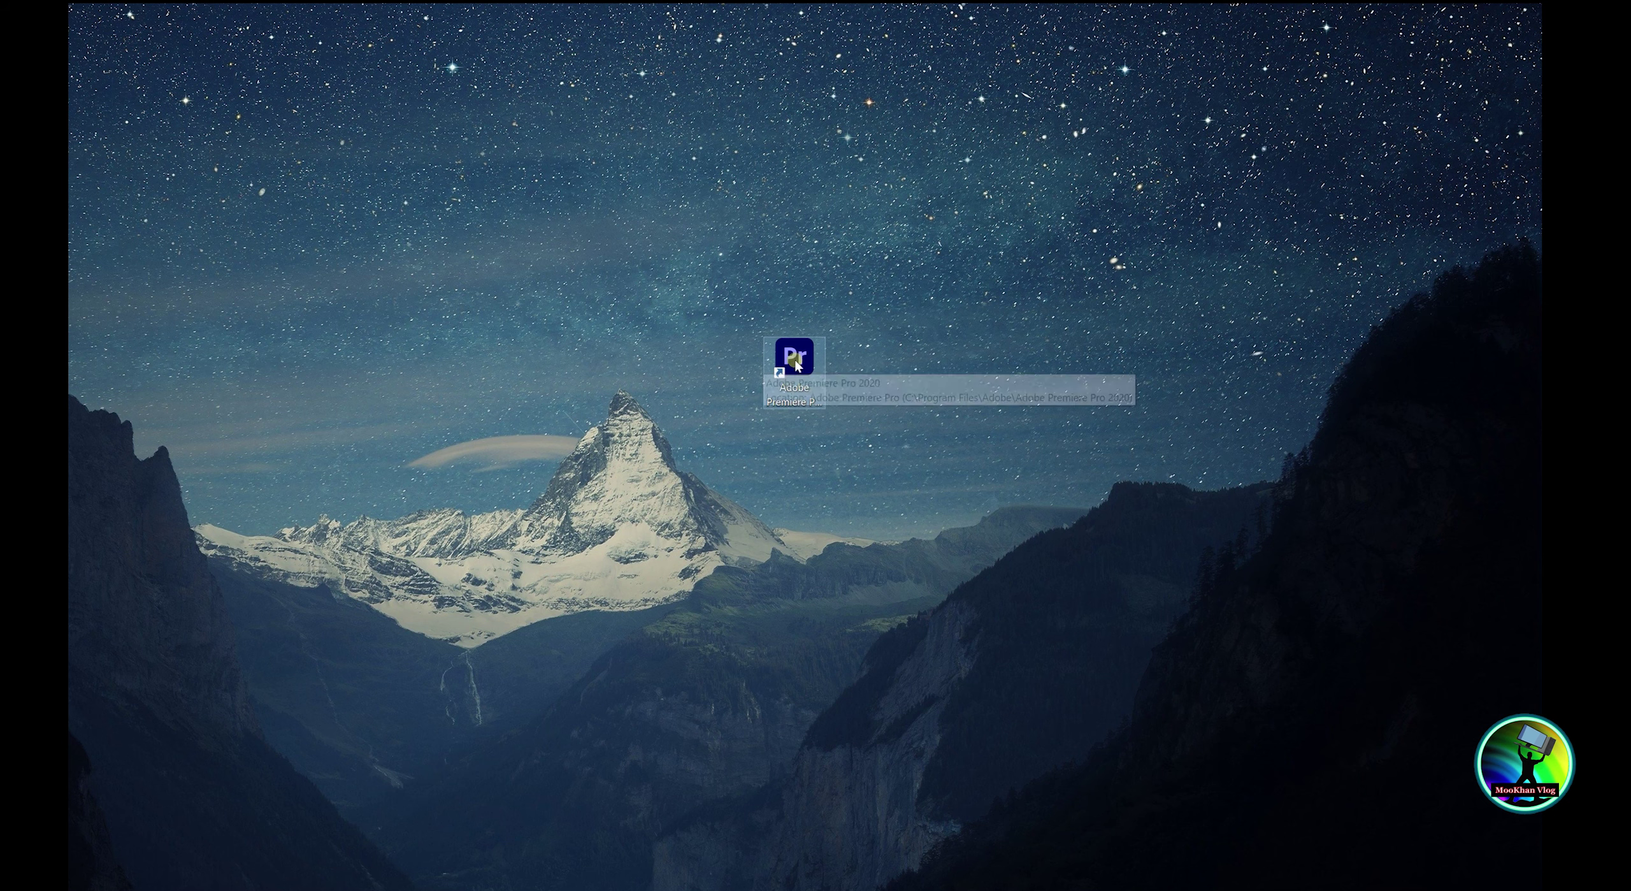
double_click(820, 418)
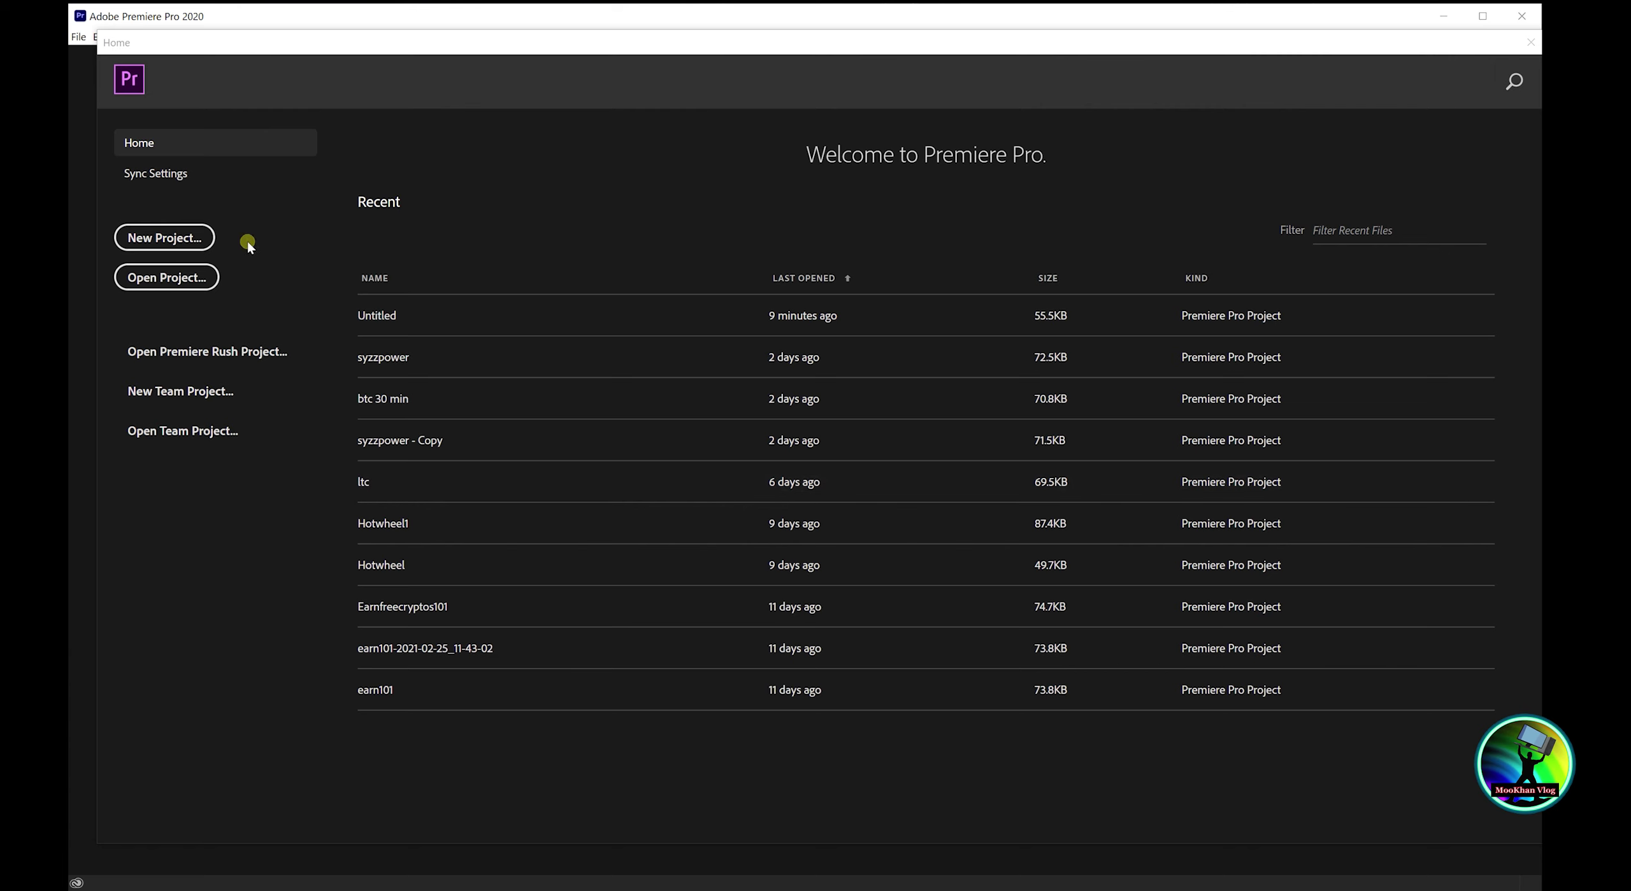
- Create project 'xyz' in the Desktop folder after reviewing its Scratch Disks and Ingest settings
left_click(152, 241)
type("xyz")
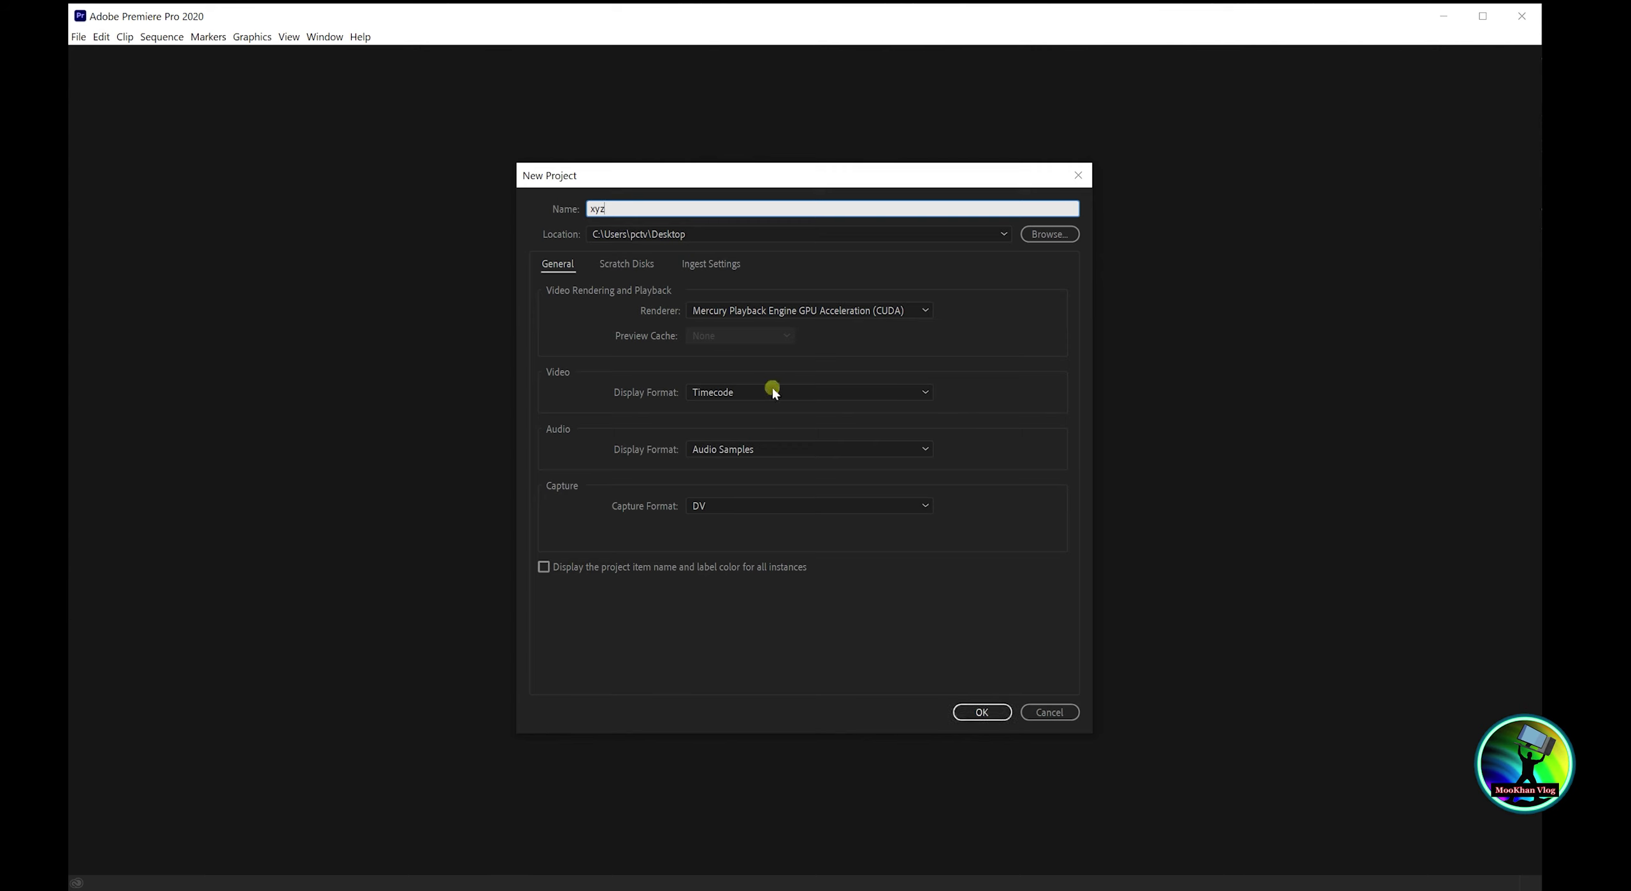
left_click(618, 265)
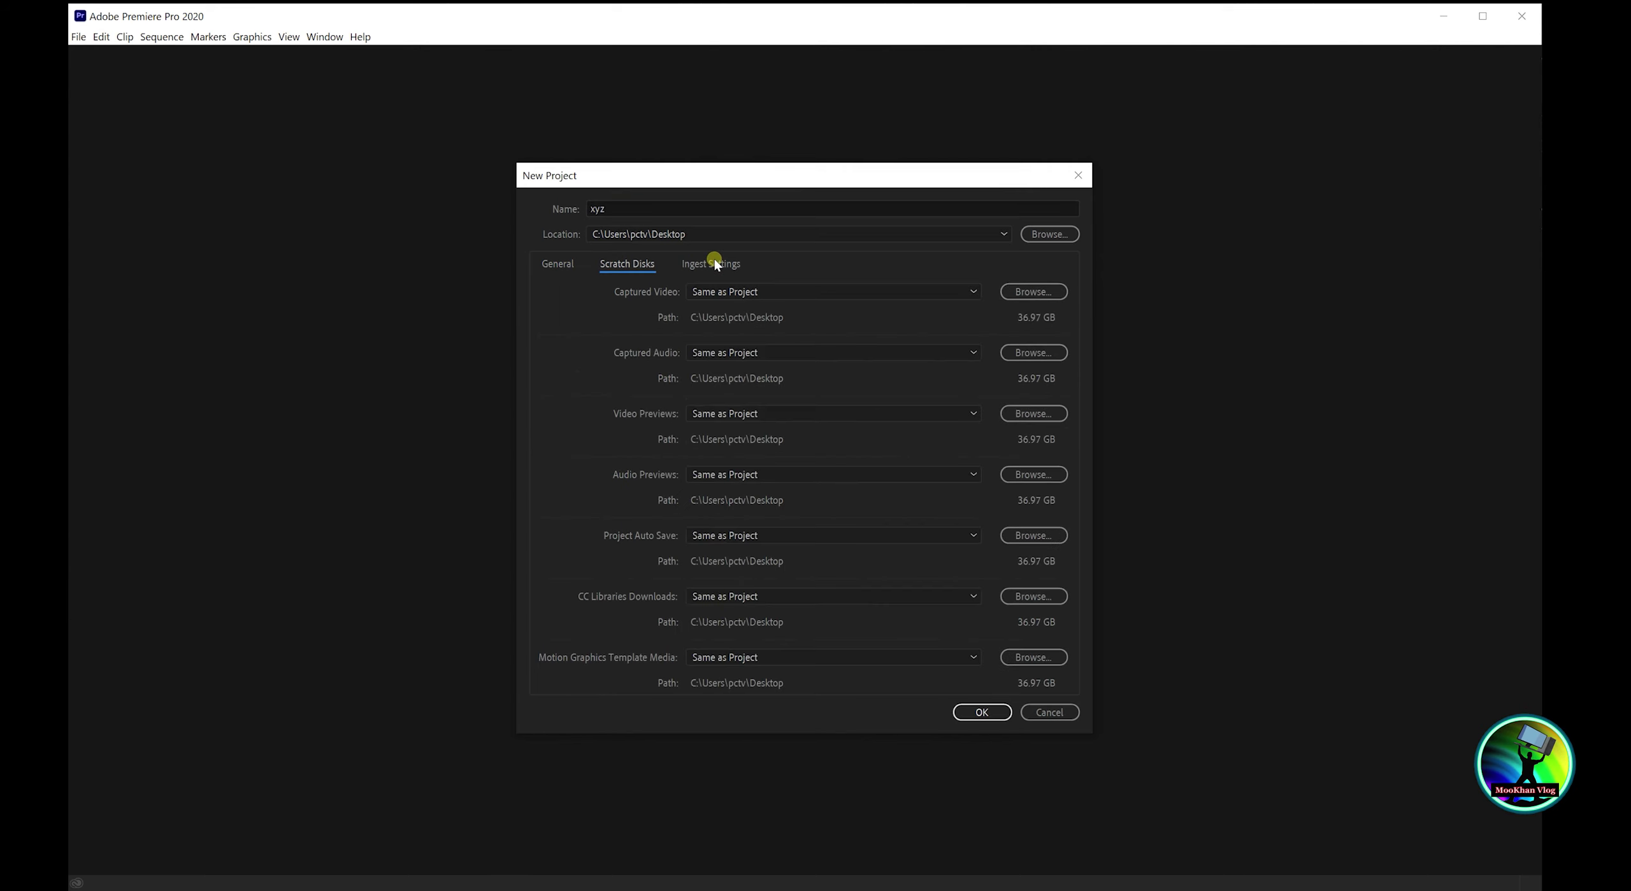
left_click(714, 263)
left_click(562, 264)
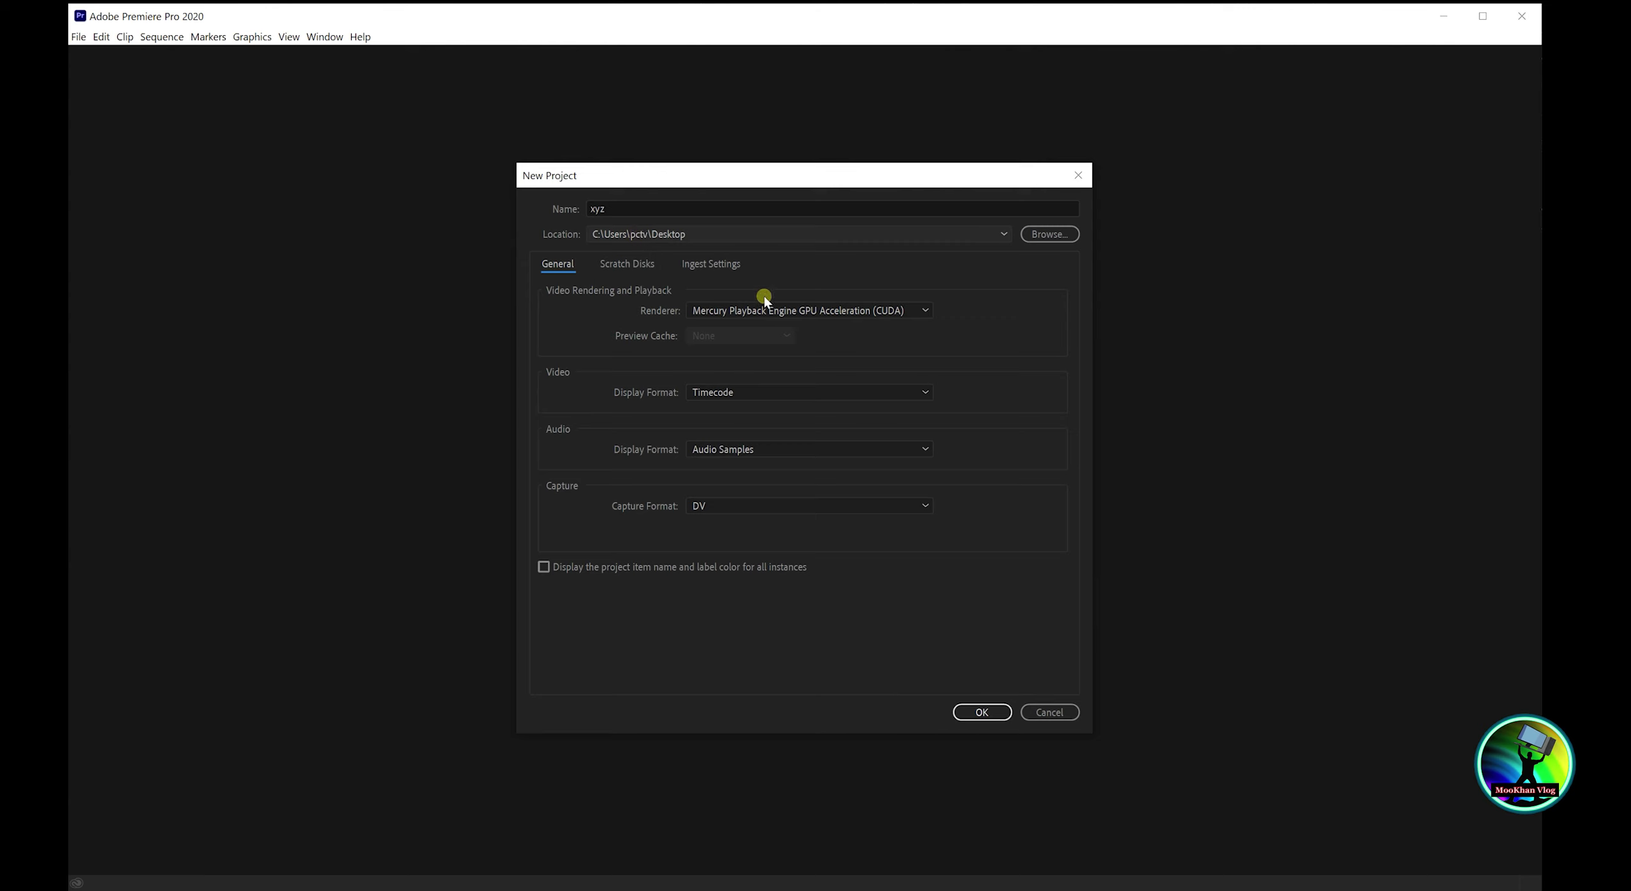
left_click(1056, 235)
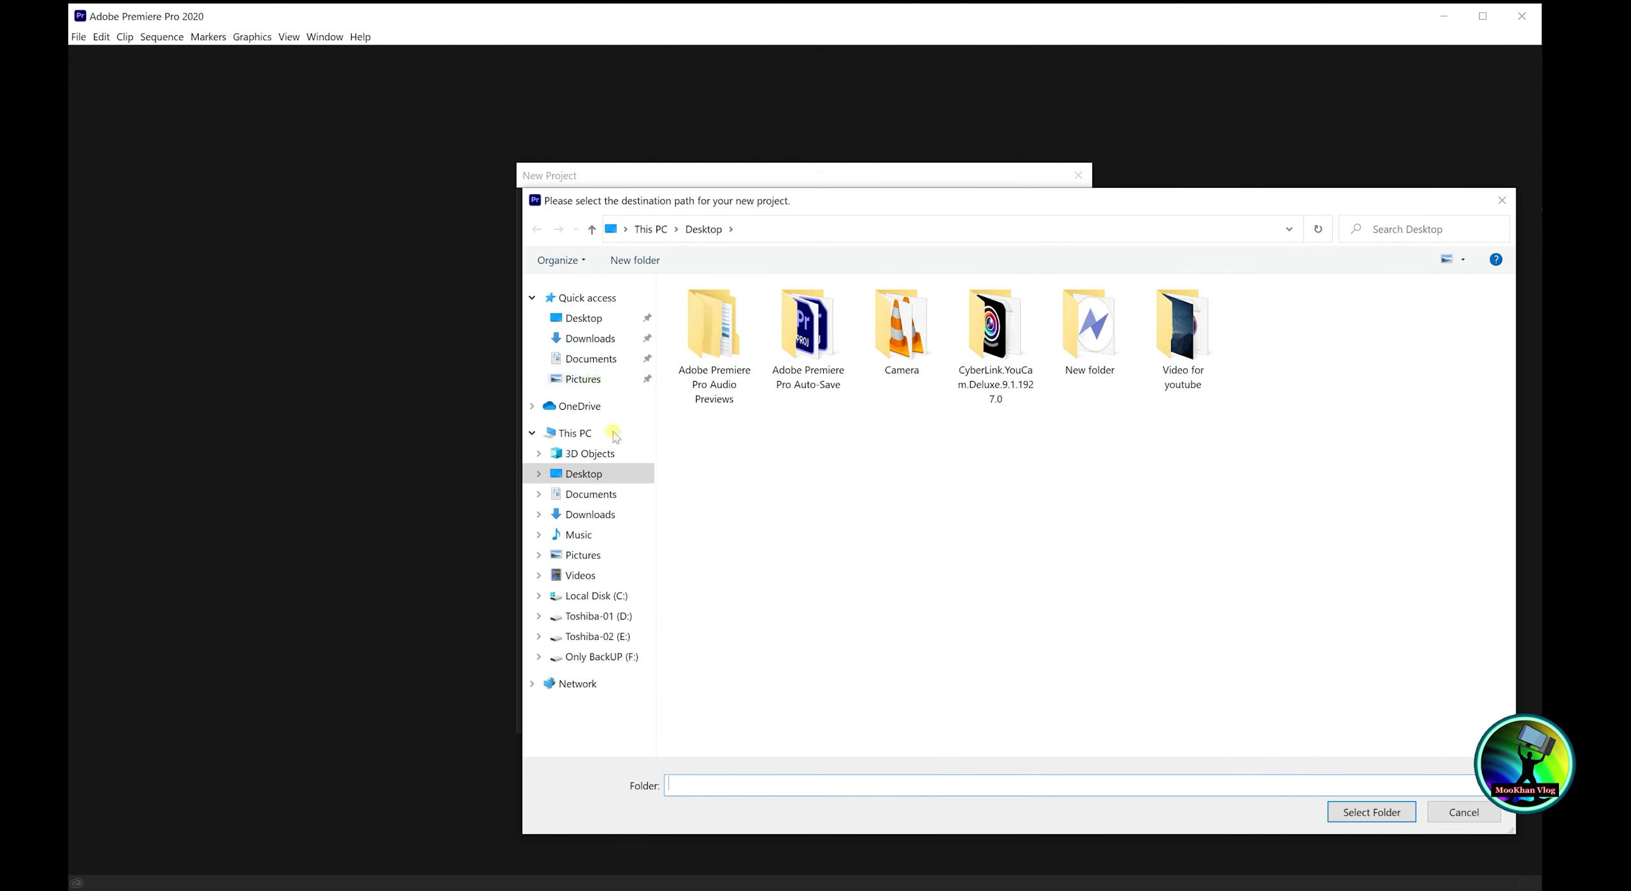
left_click(1502, 200)
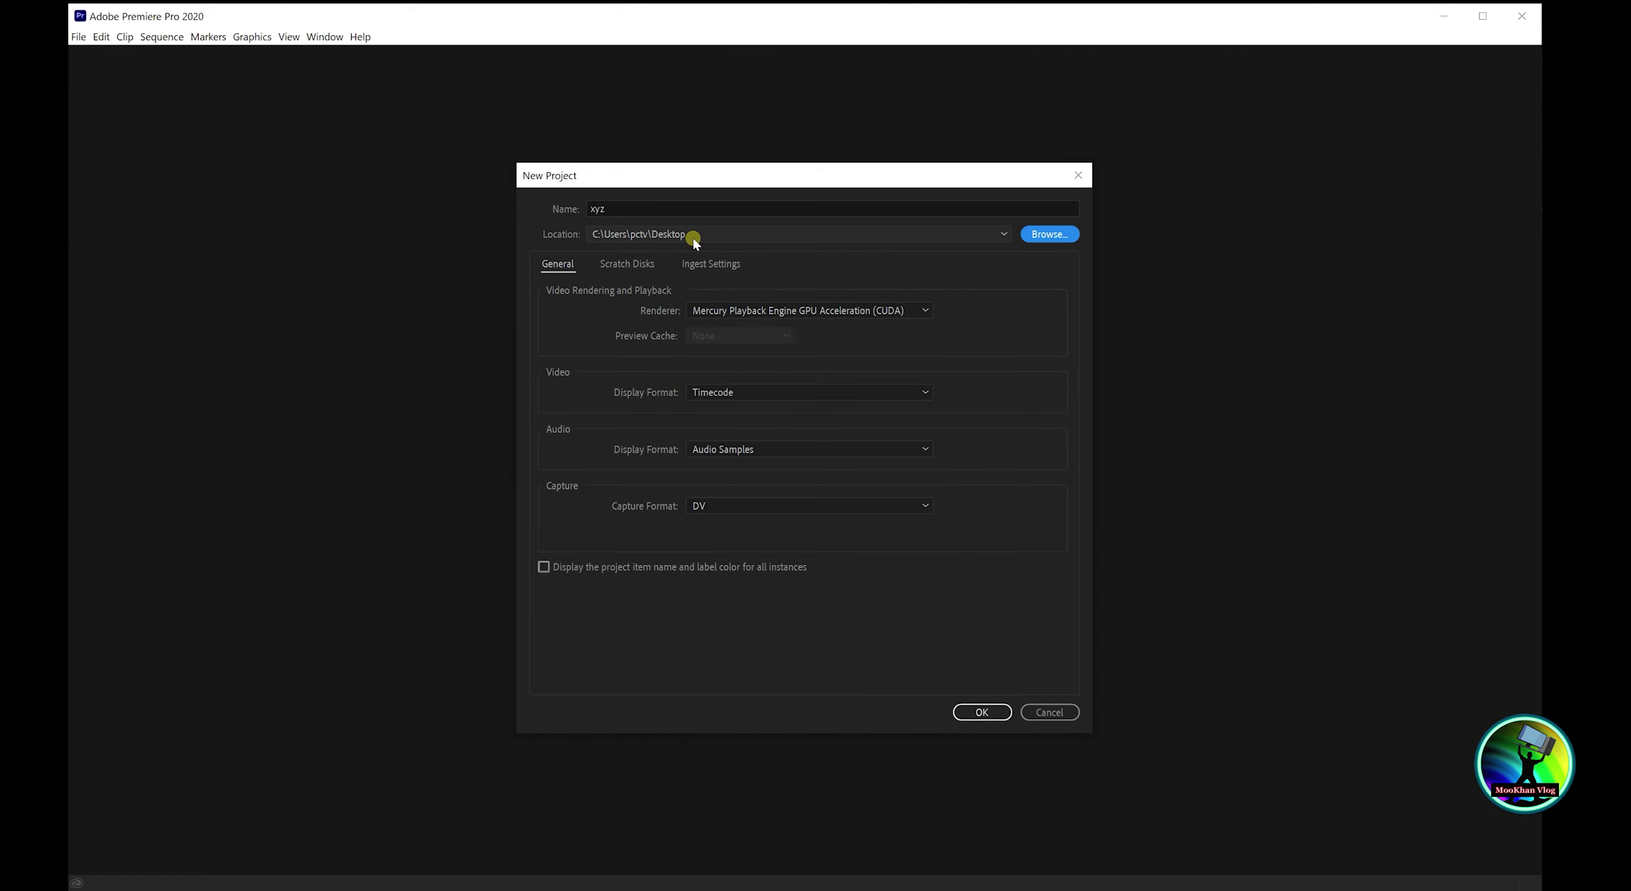
left_click(979, 713)
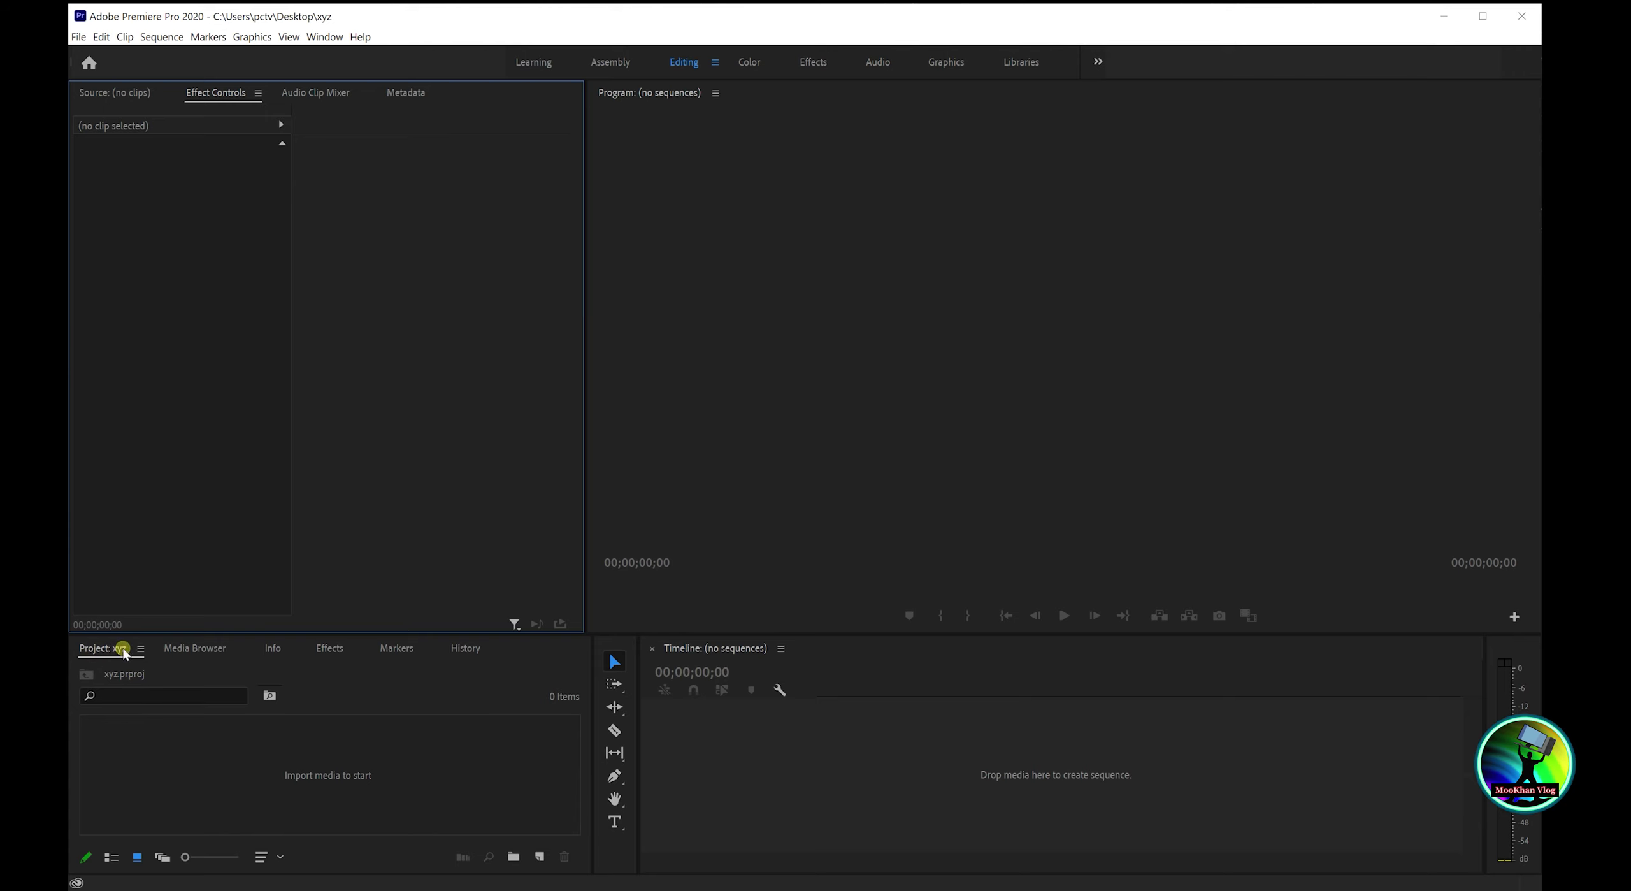
- Look through the Media Browser, Info, Effects, Markers and History panels, then return to the Editing workspace
left_click(178, 647)
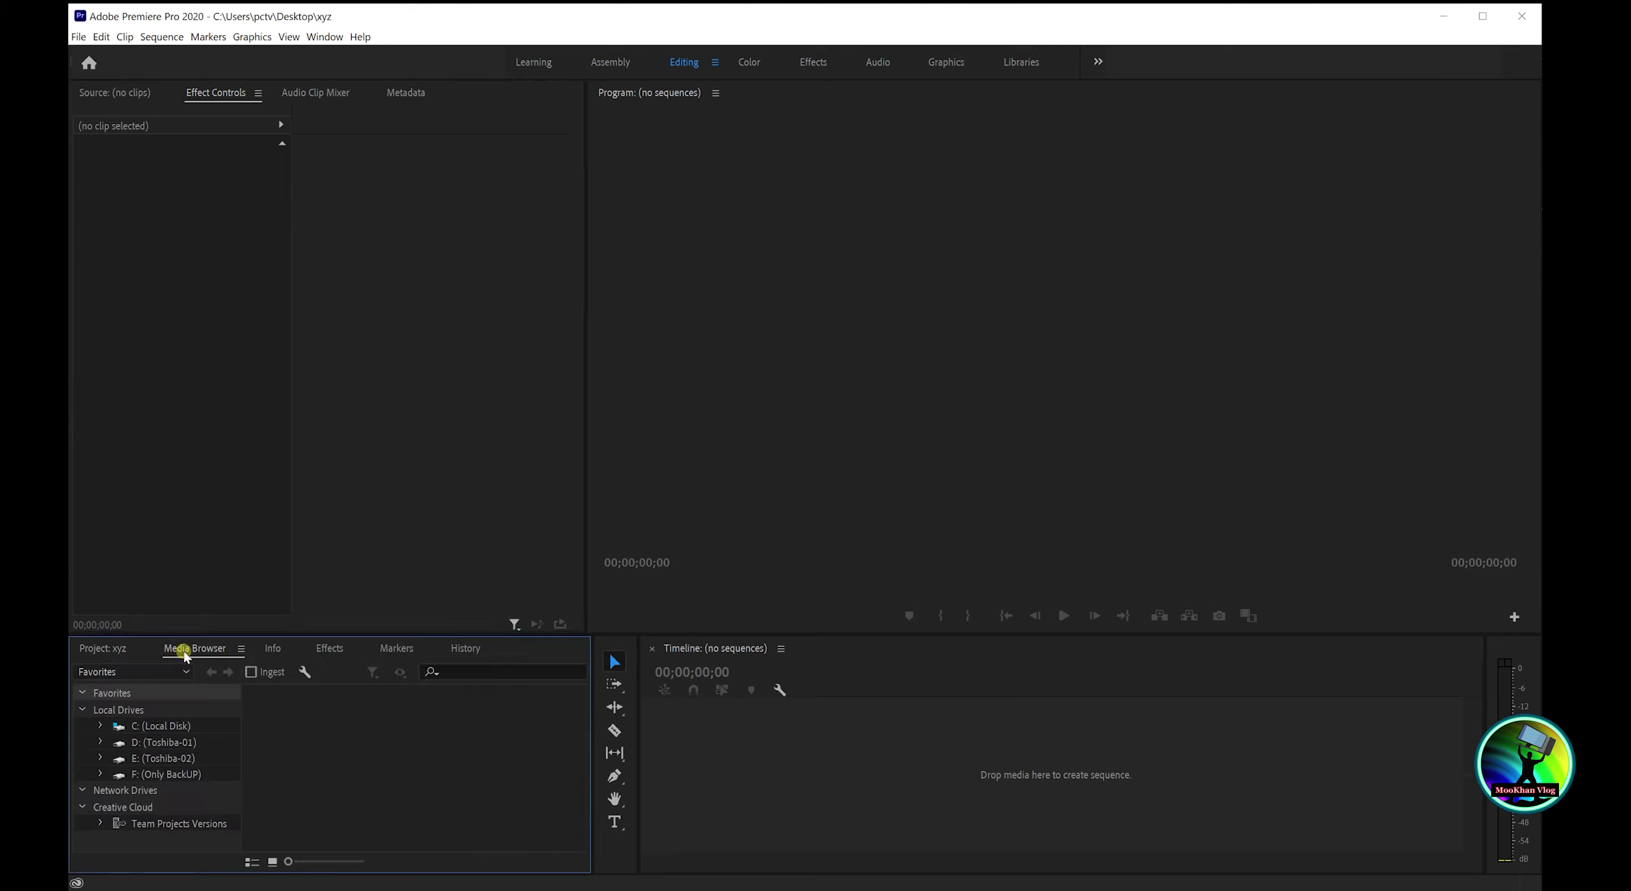
left_click(269, 652)
left_click(326, 649)
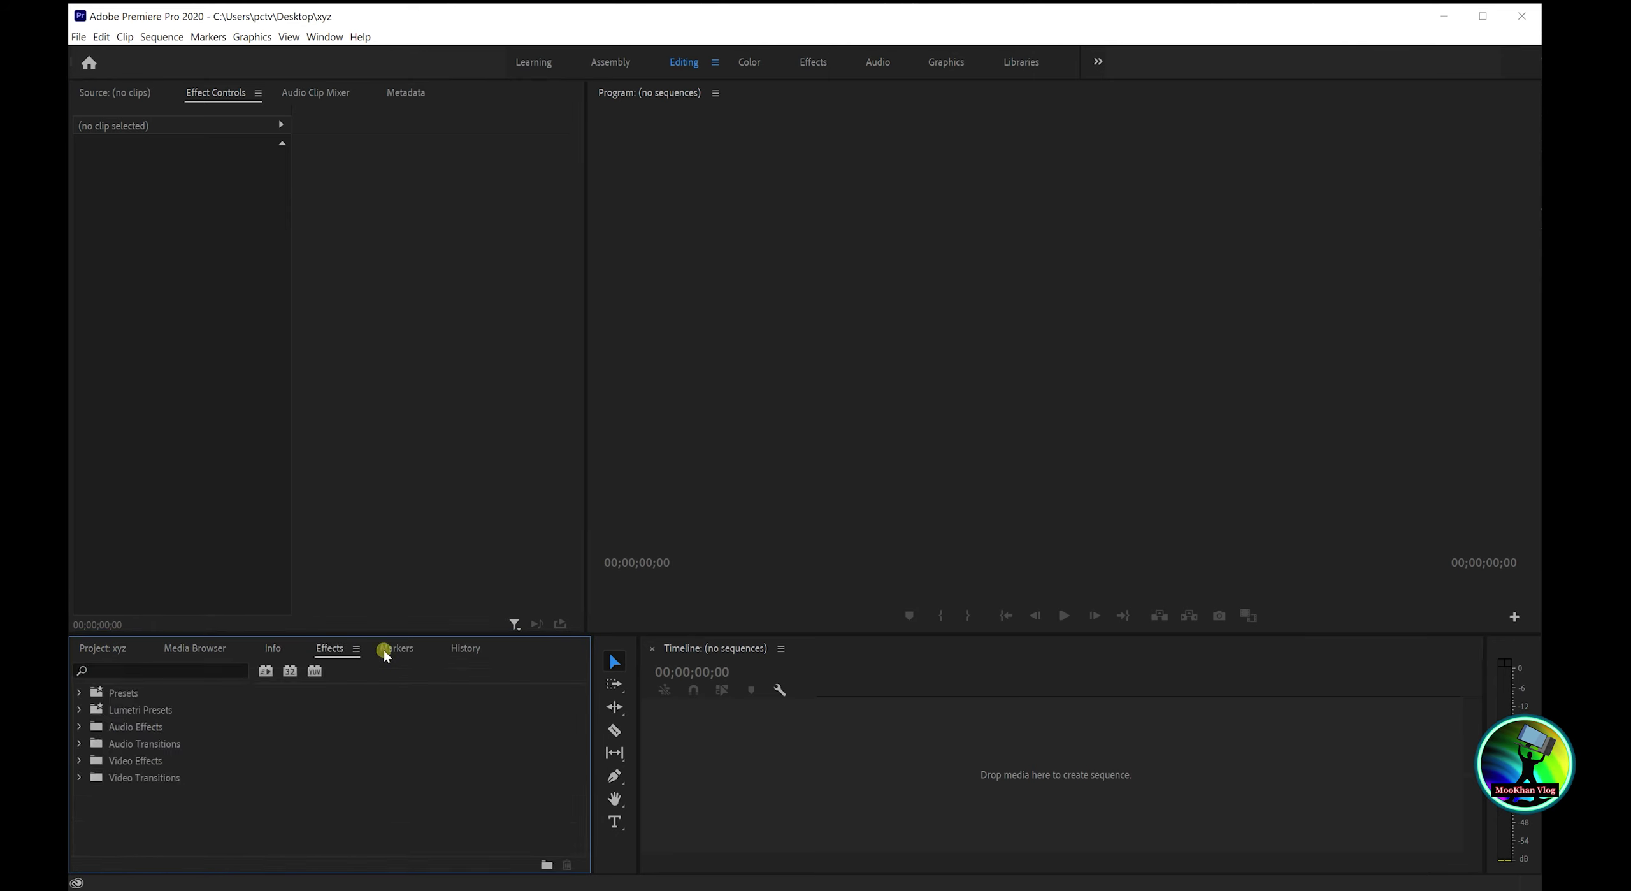
left_click(395, 649)
left_click(469, 652)
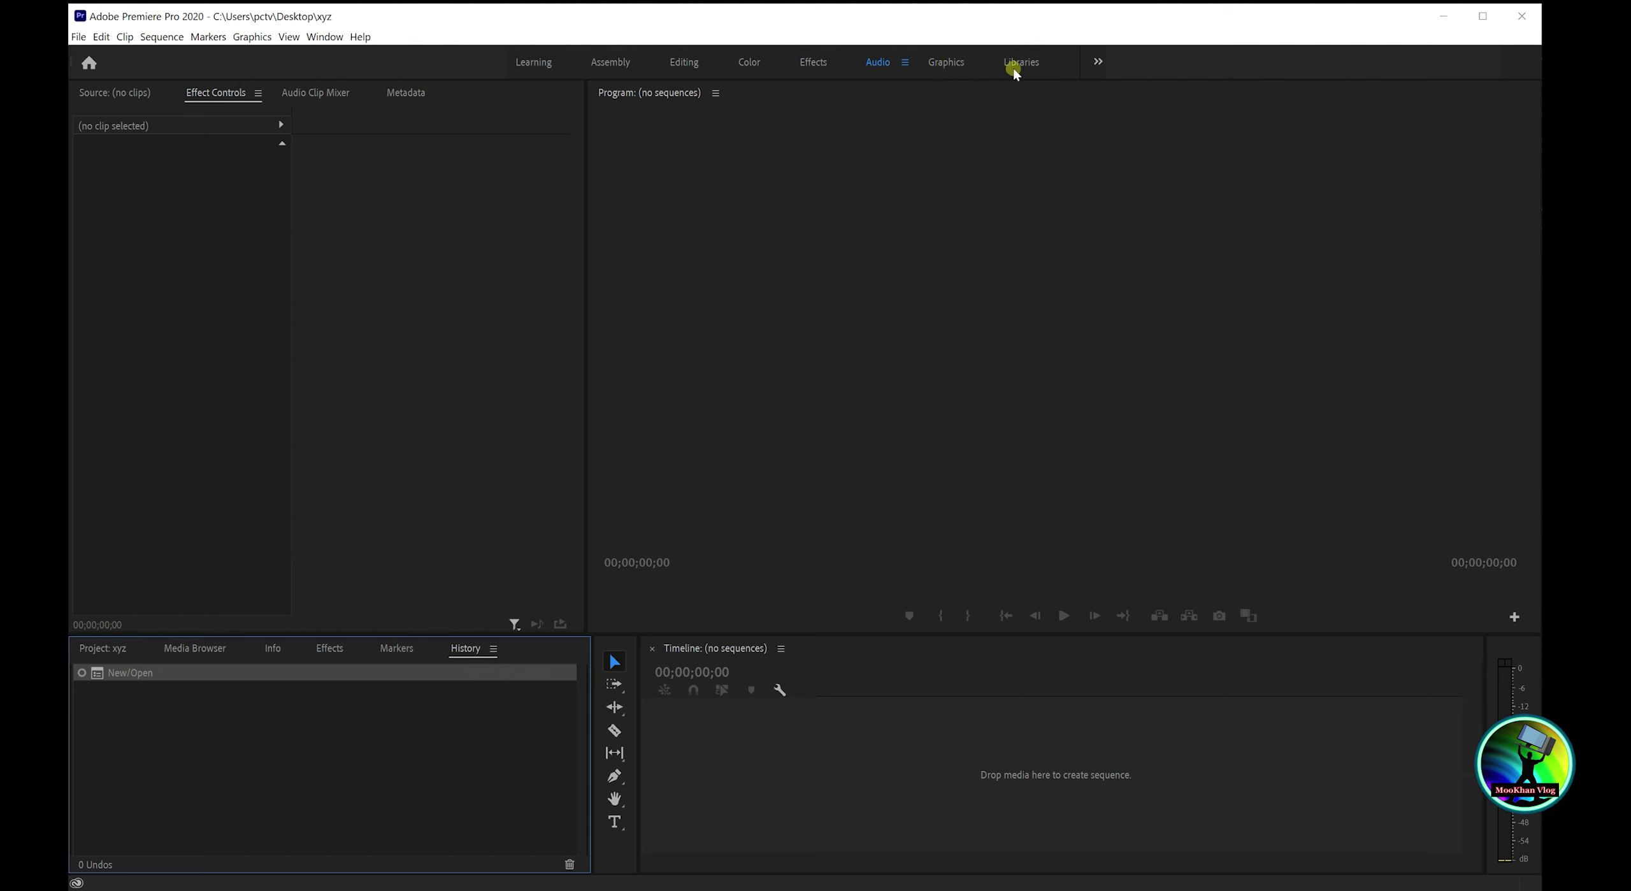
left_click(1098, 64)
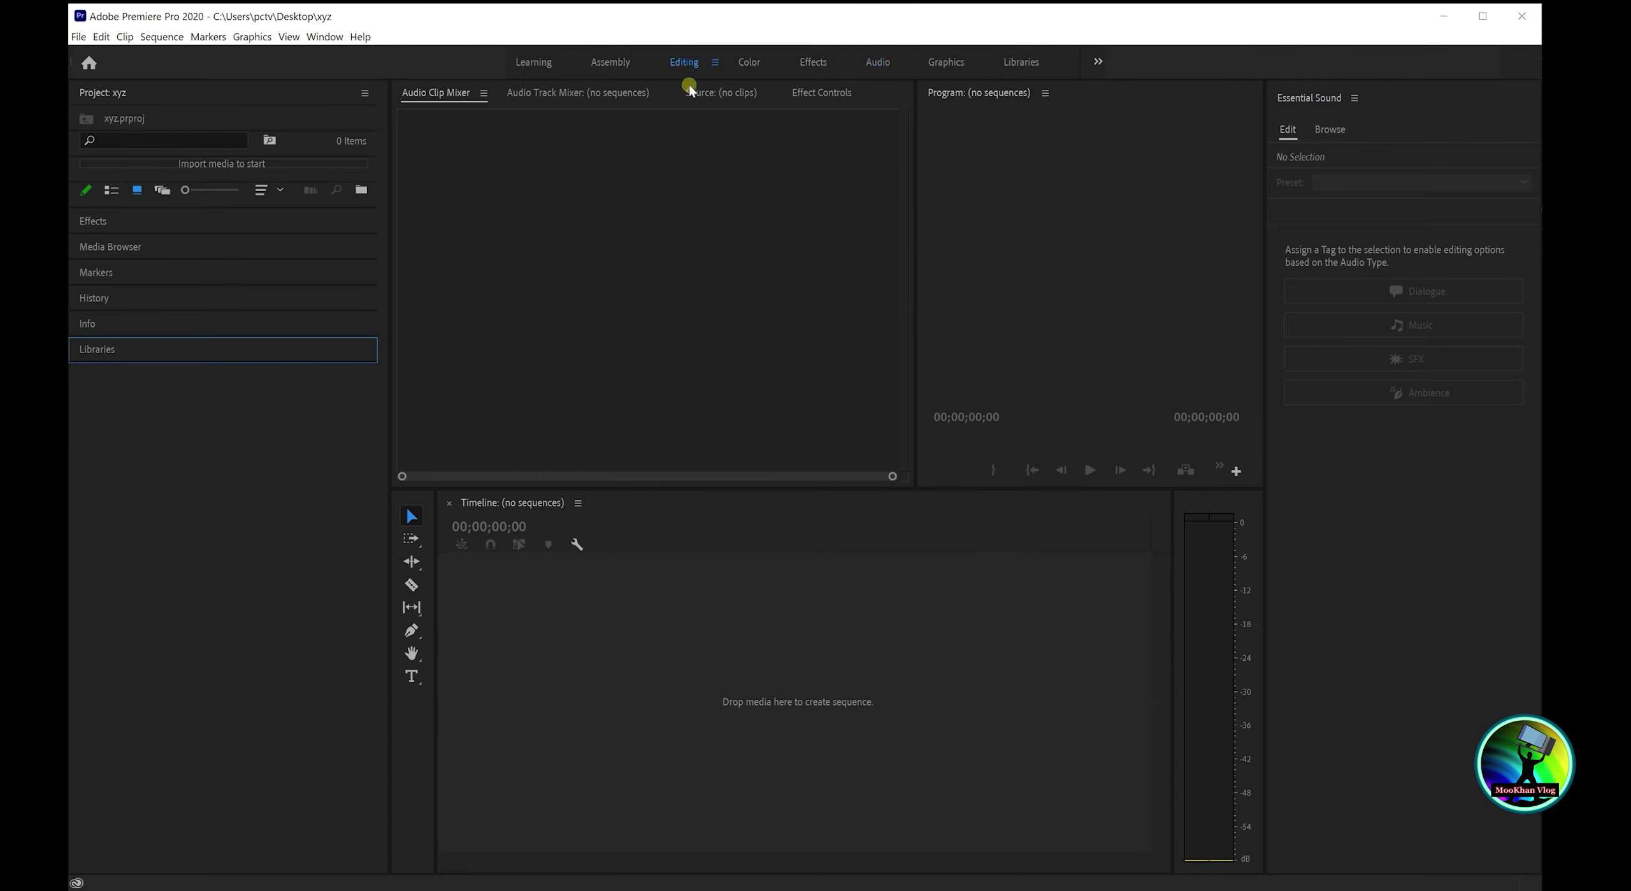
left_click(687, 64)
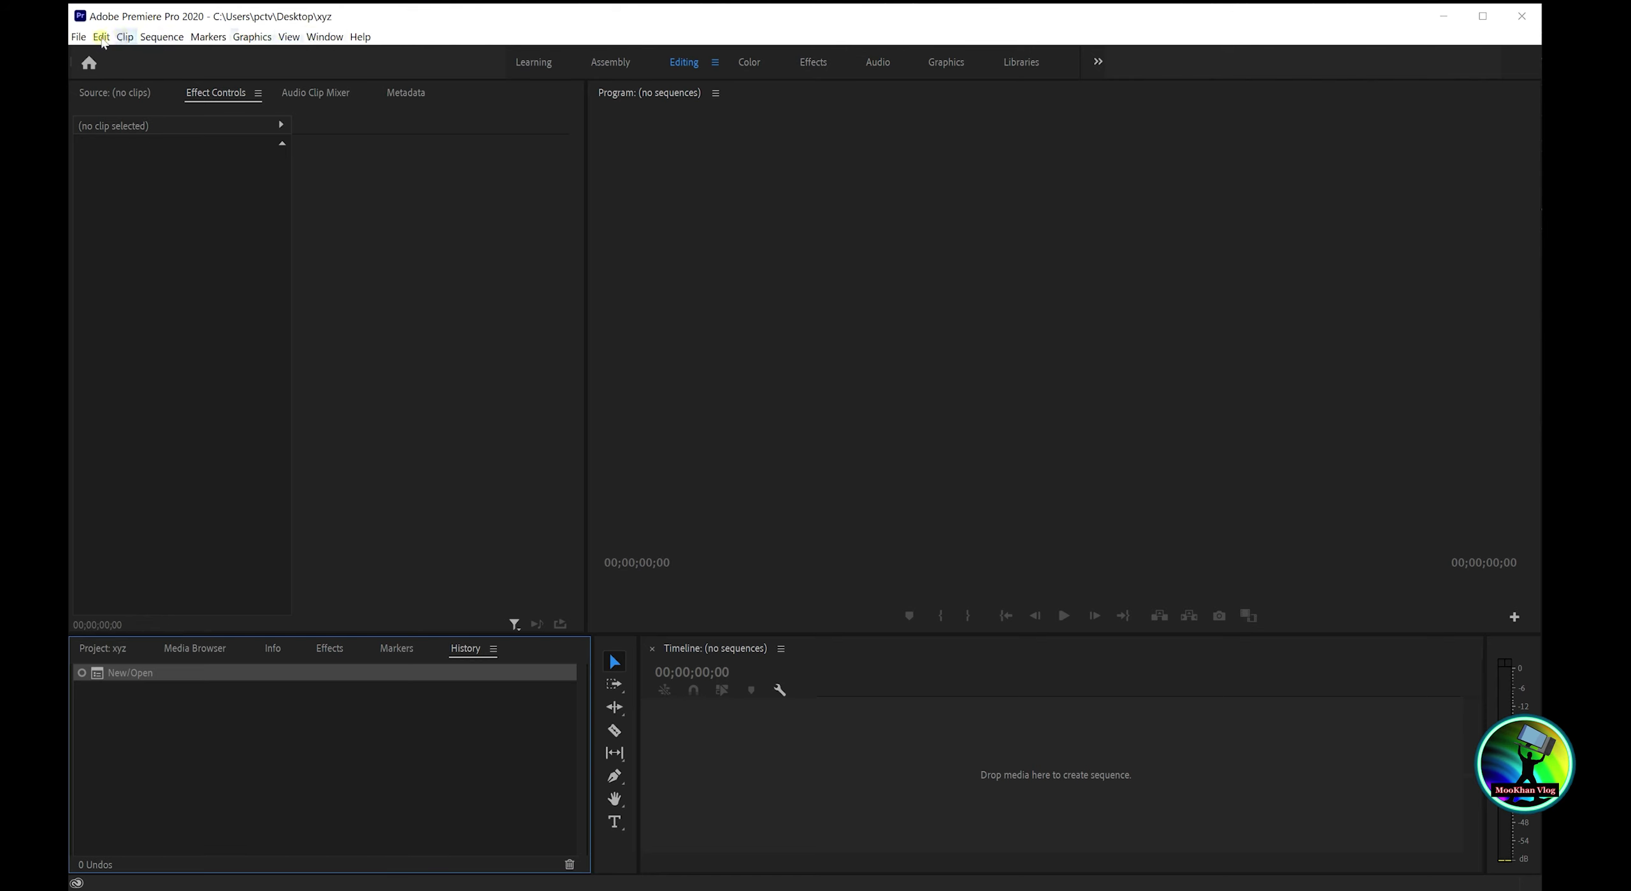
left_click(78, 36)
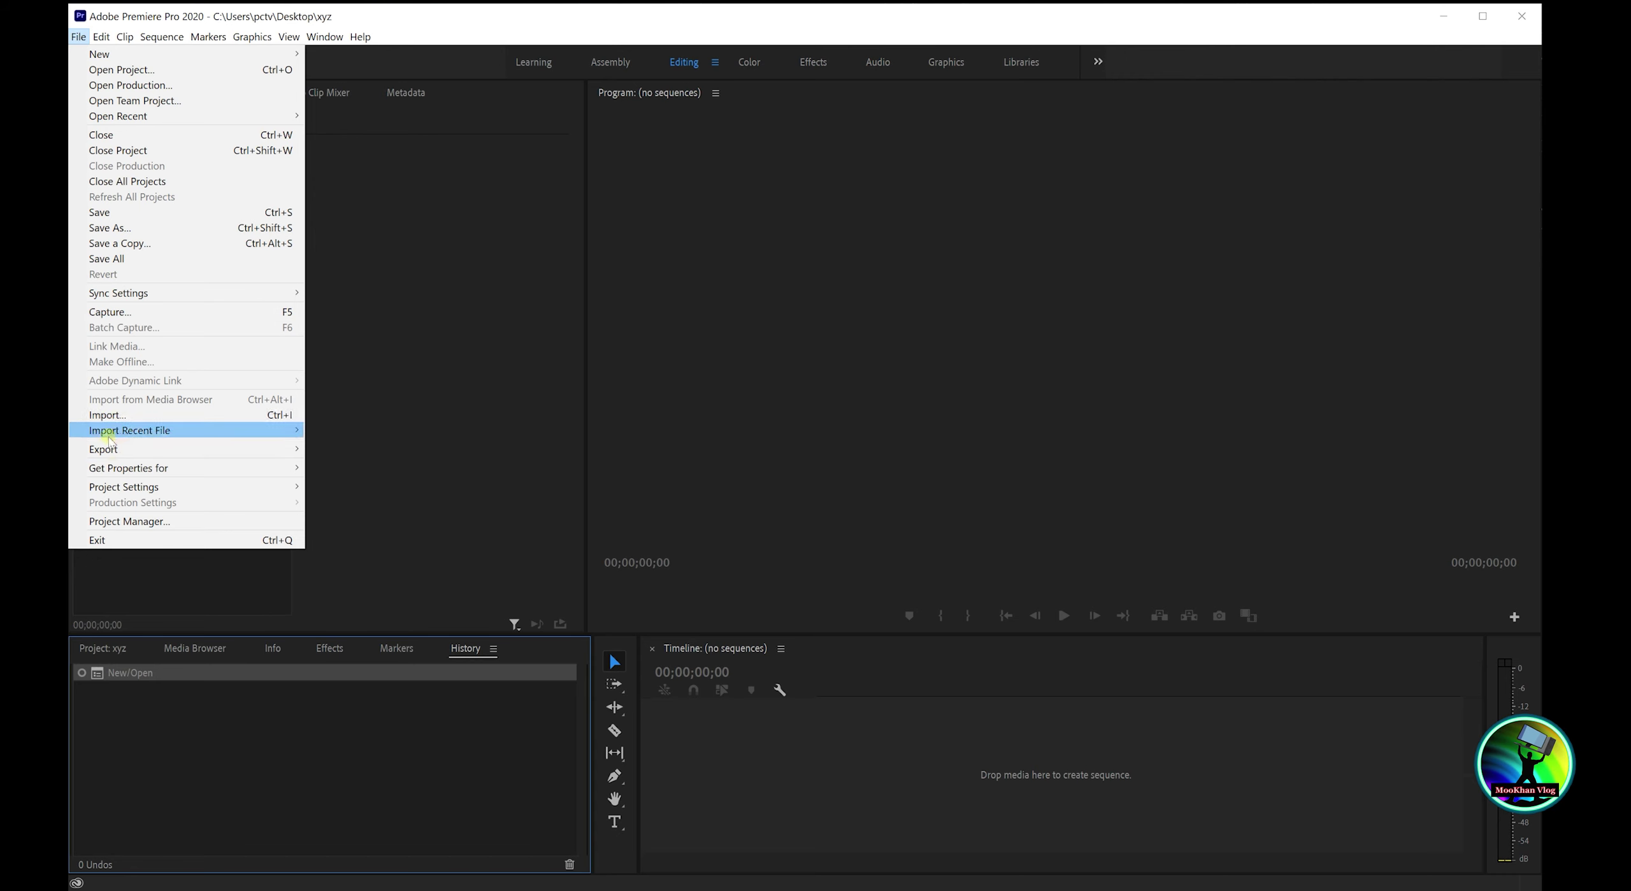
mouse_move(121, 450)
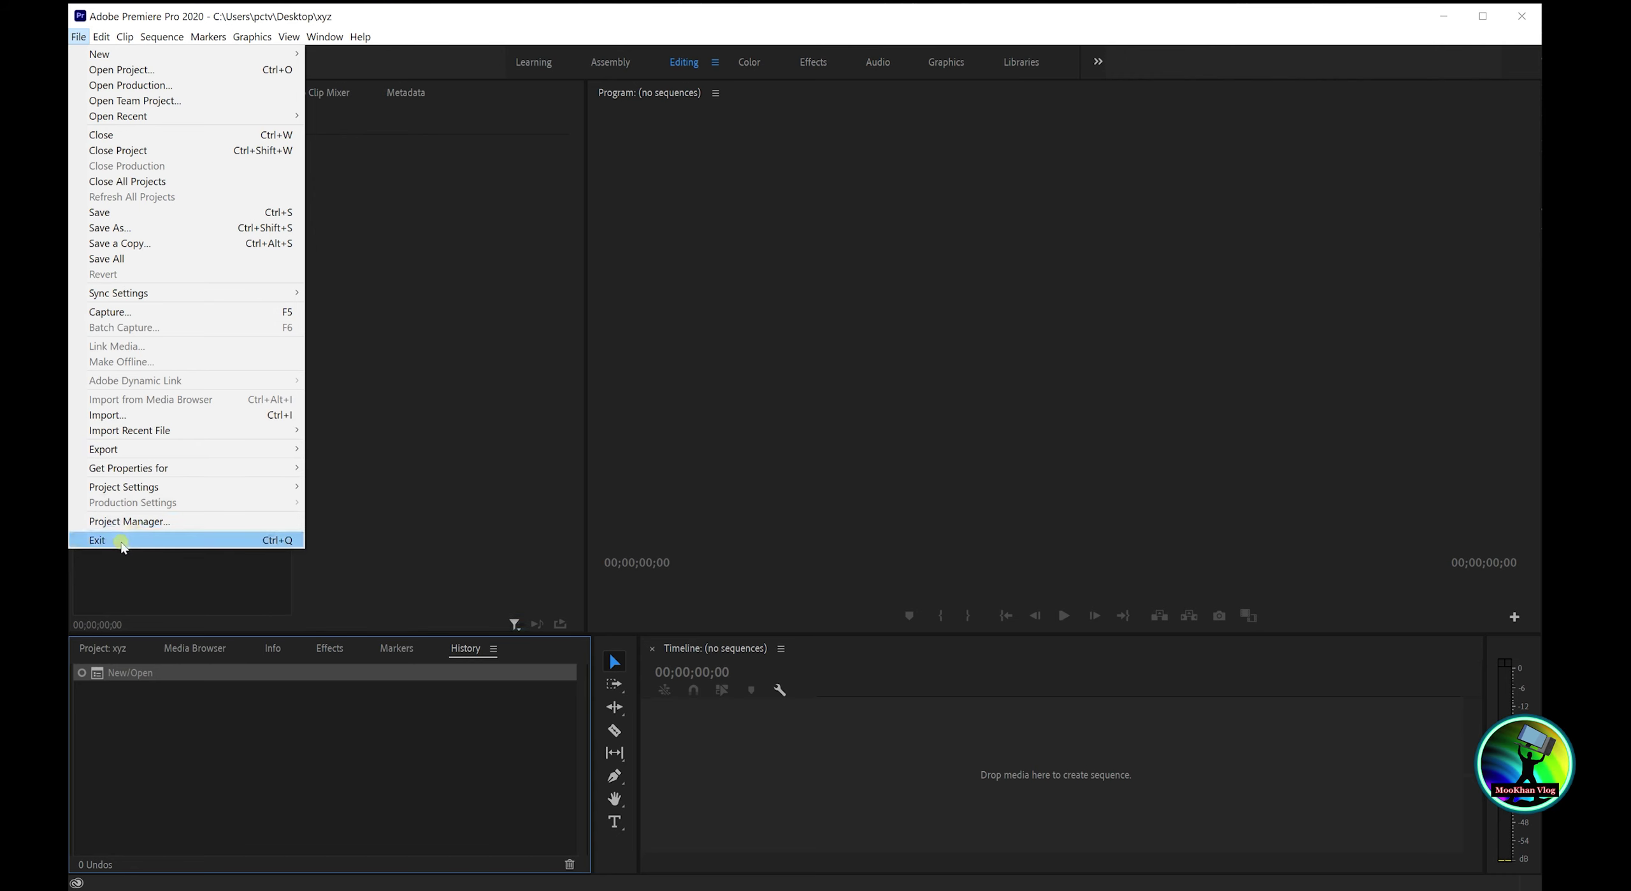
mouse_move(100, 39)
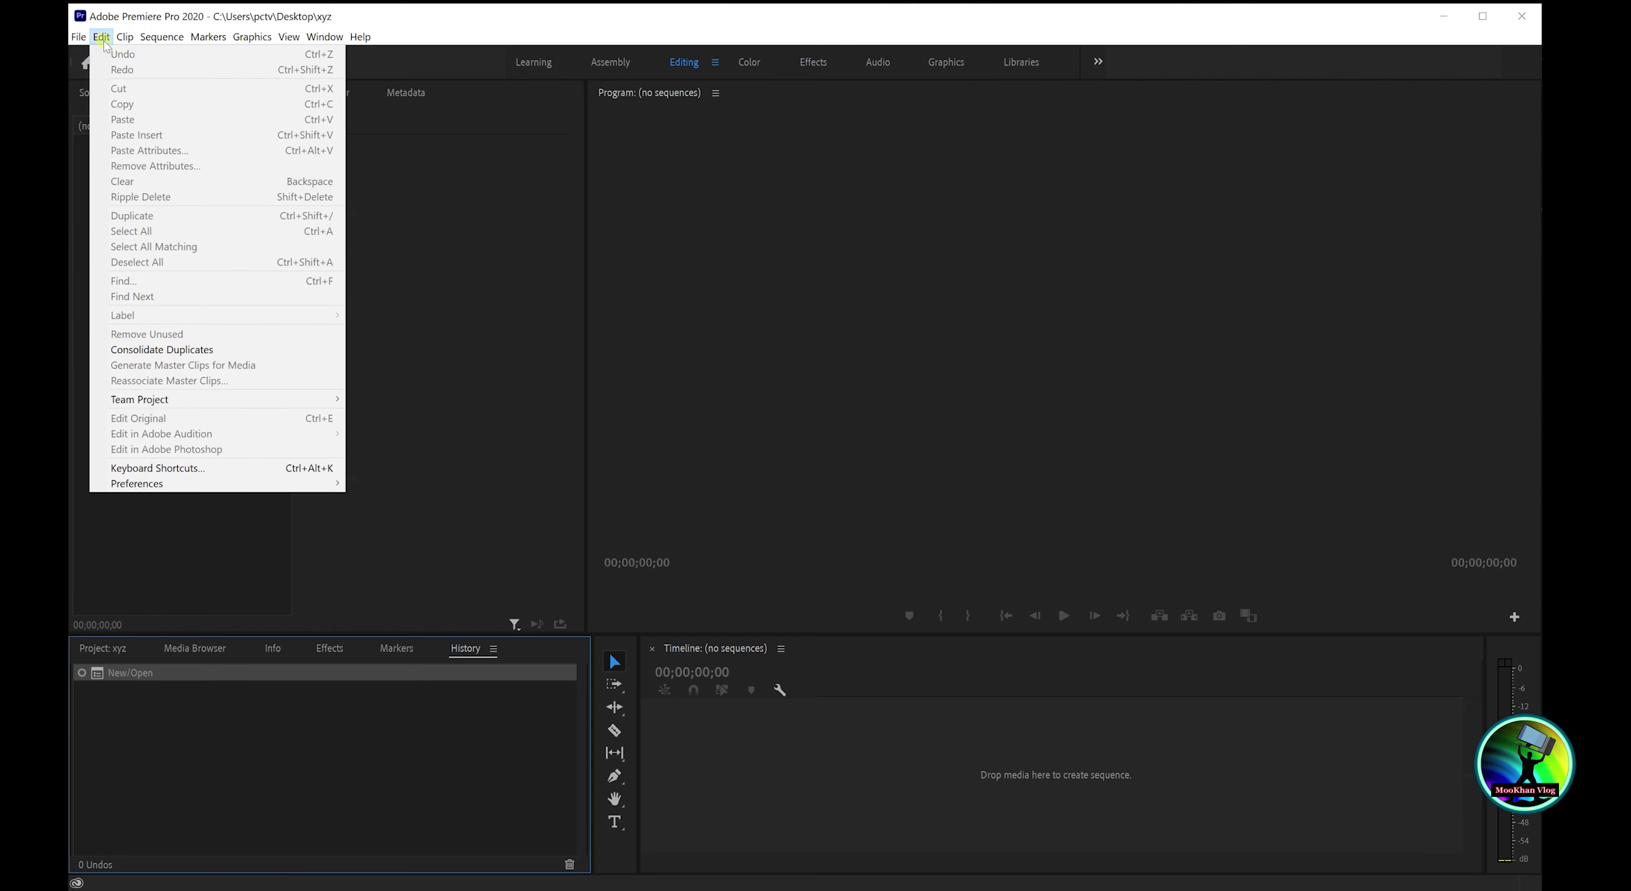
mouse_move(129, 41)
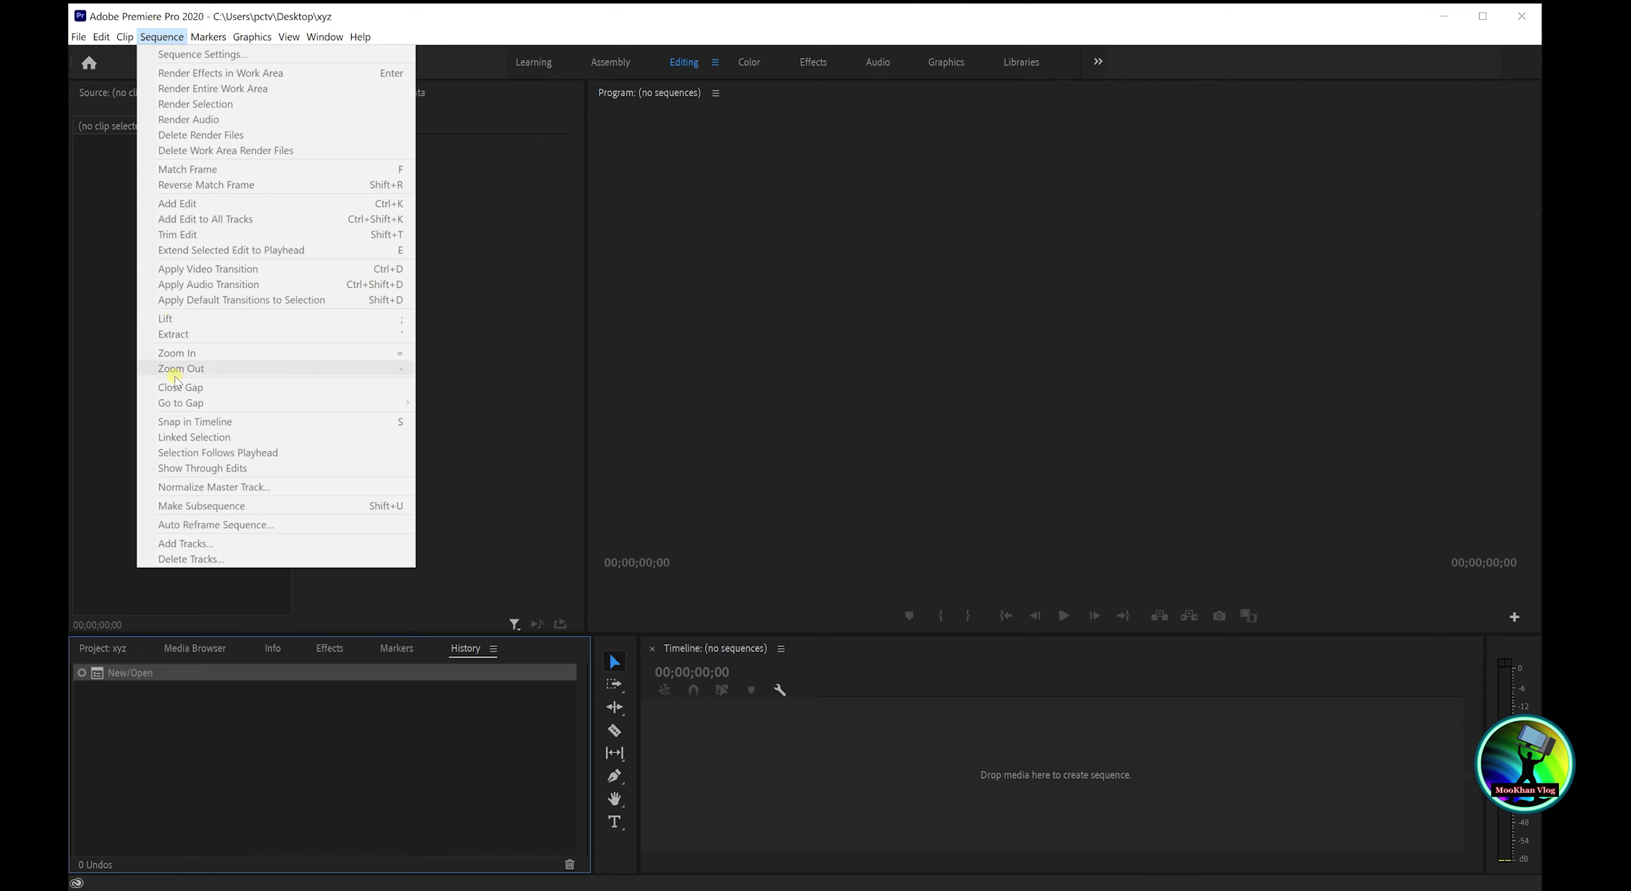
mouse_move(225, 41)
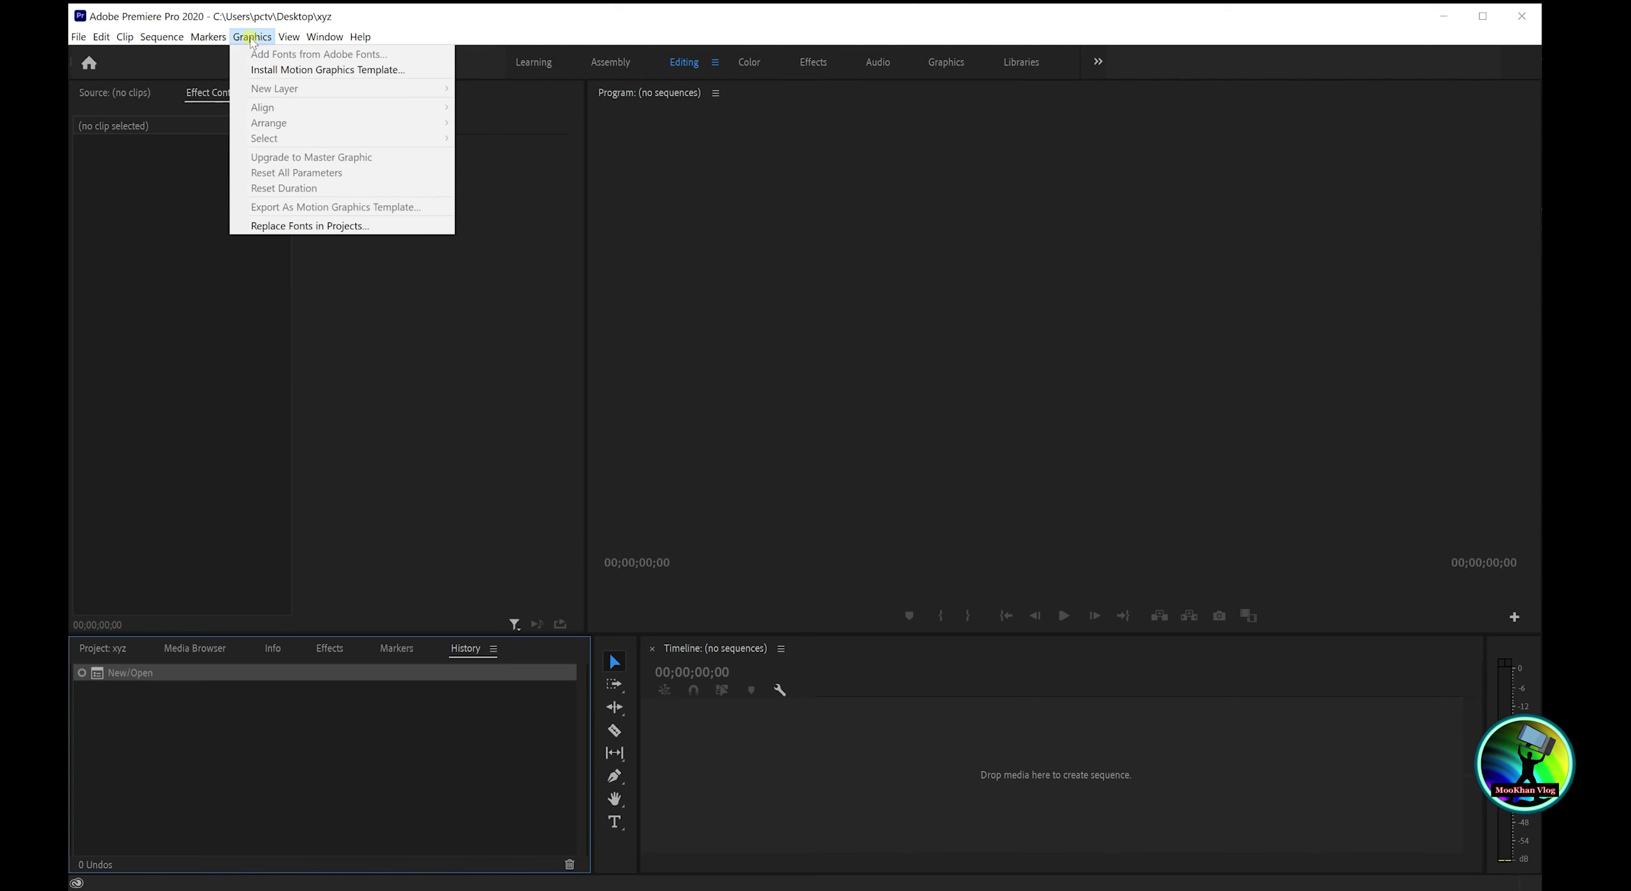
mouse_move(336, 41)
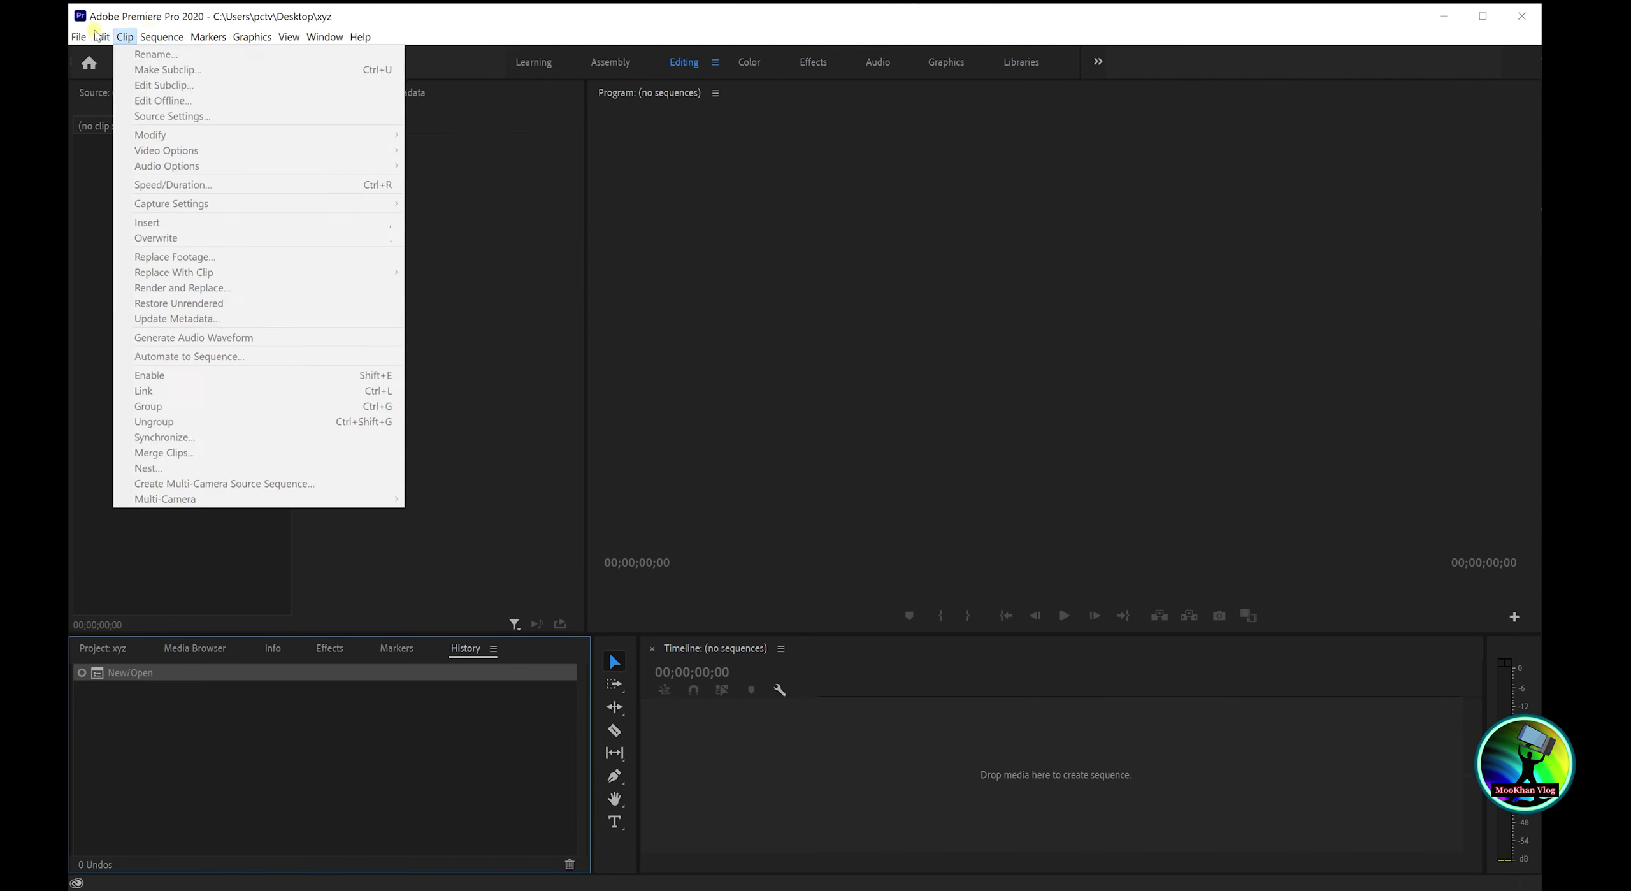
mouse_move(79, 39)
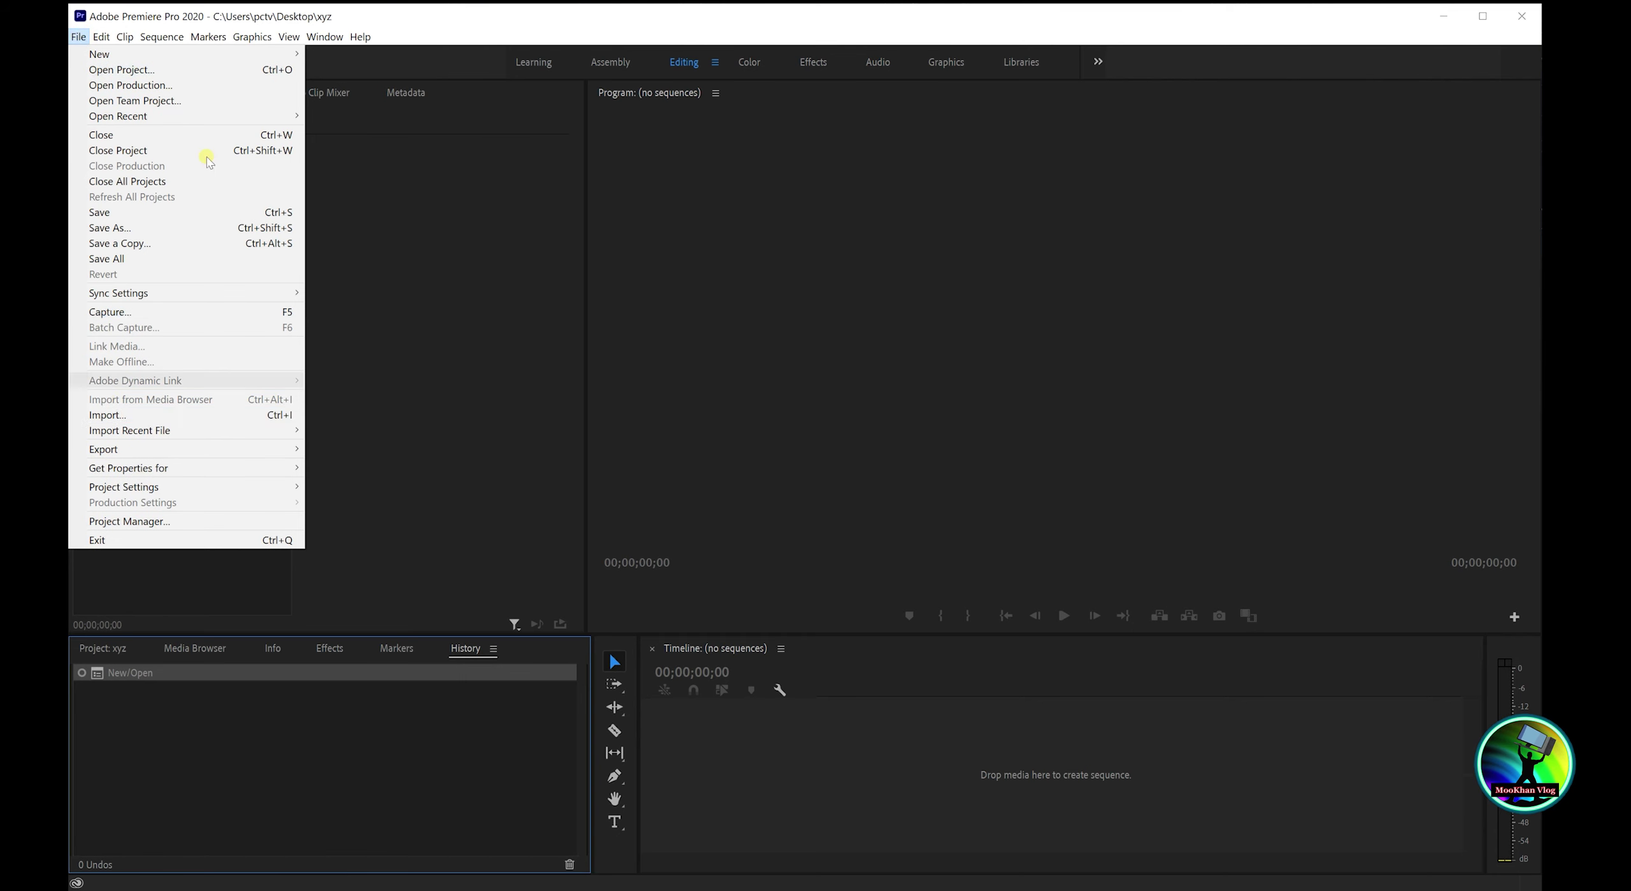
left_click(301, 26)
left_click(317, 38)
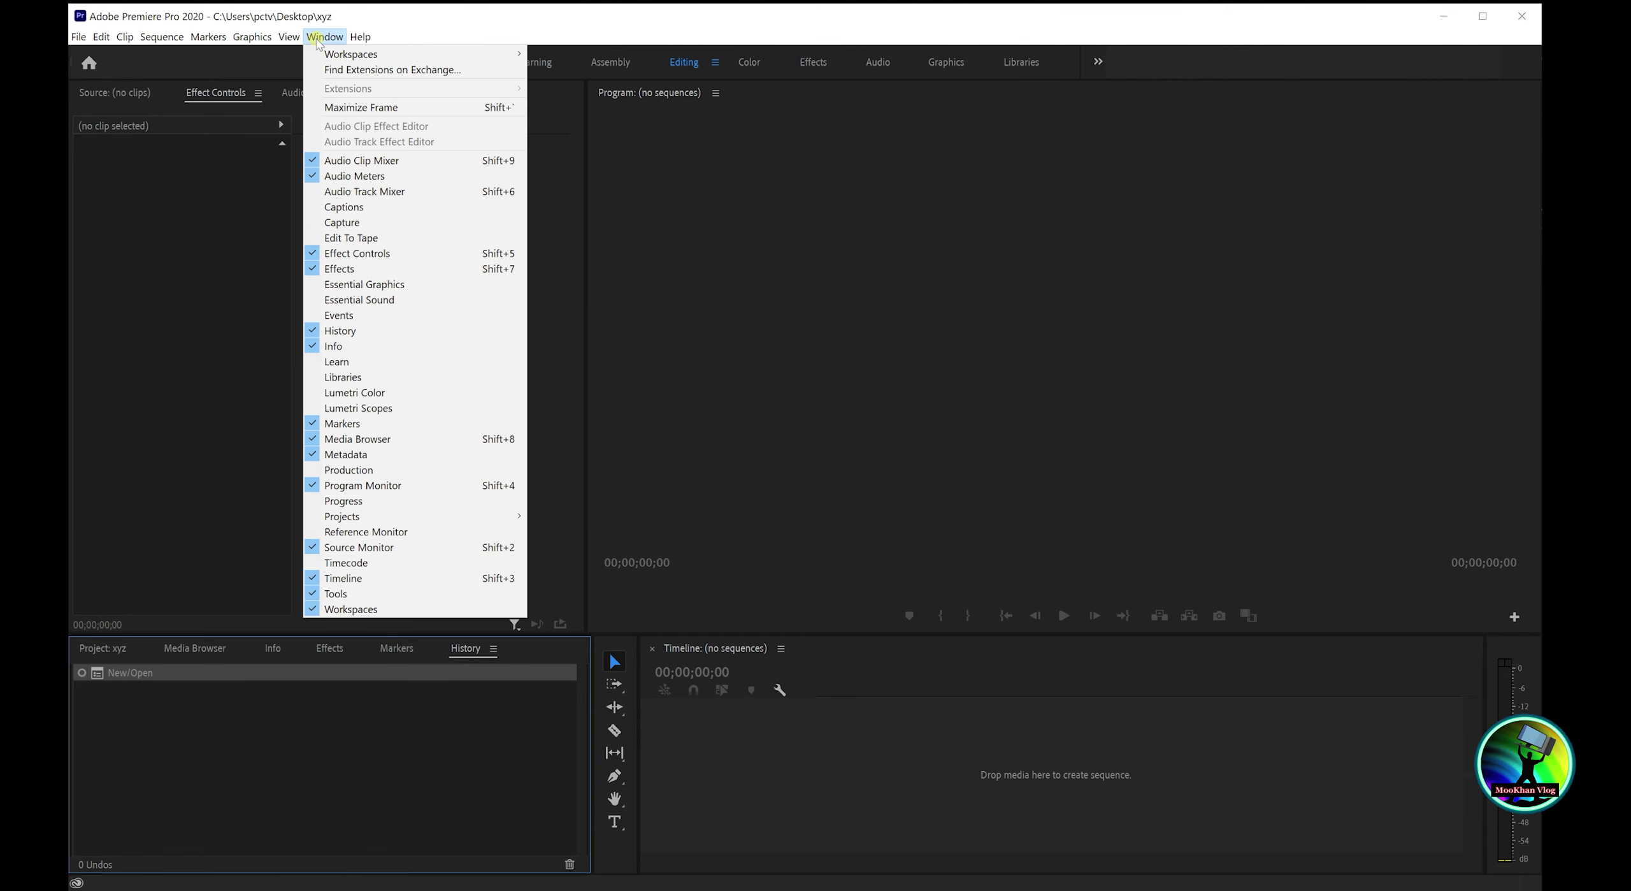
left_click(814, 422)
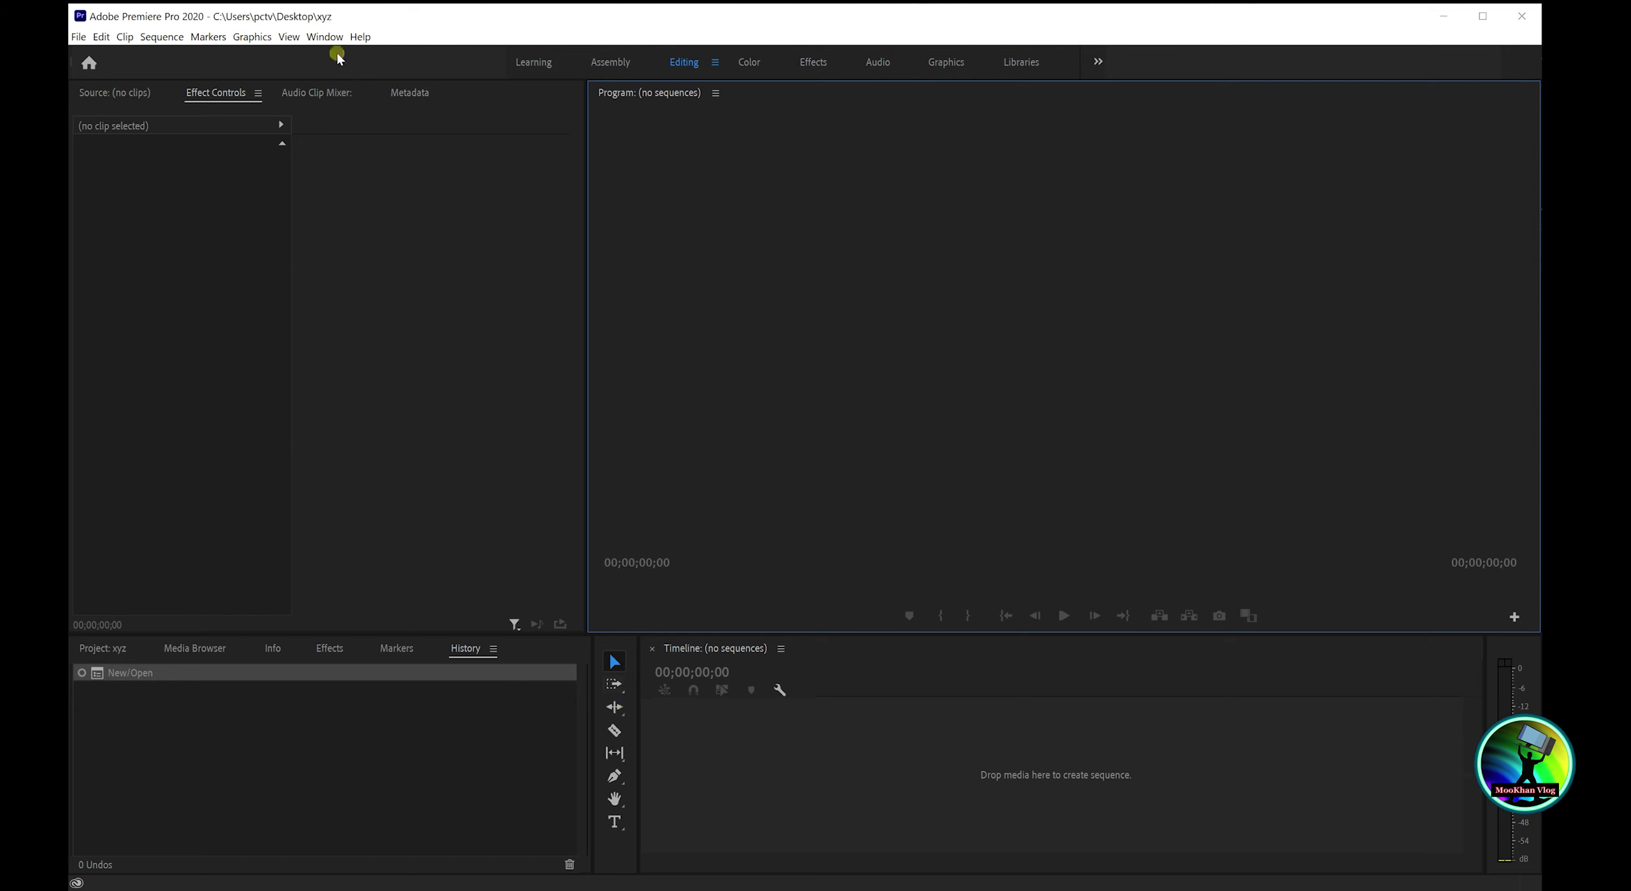
left_click(325, 36)
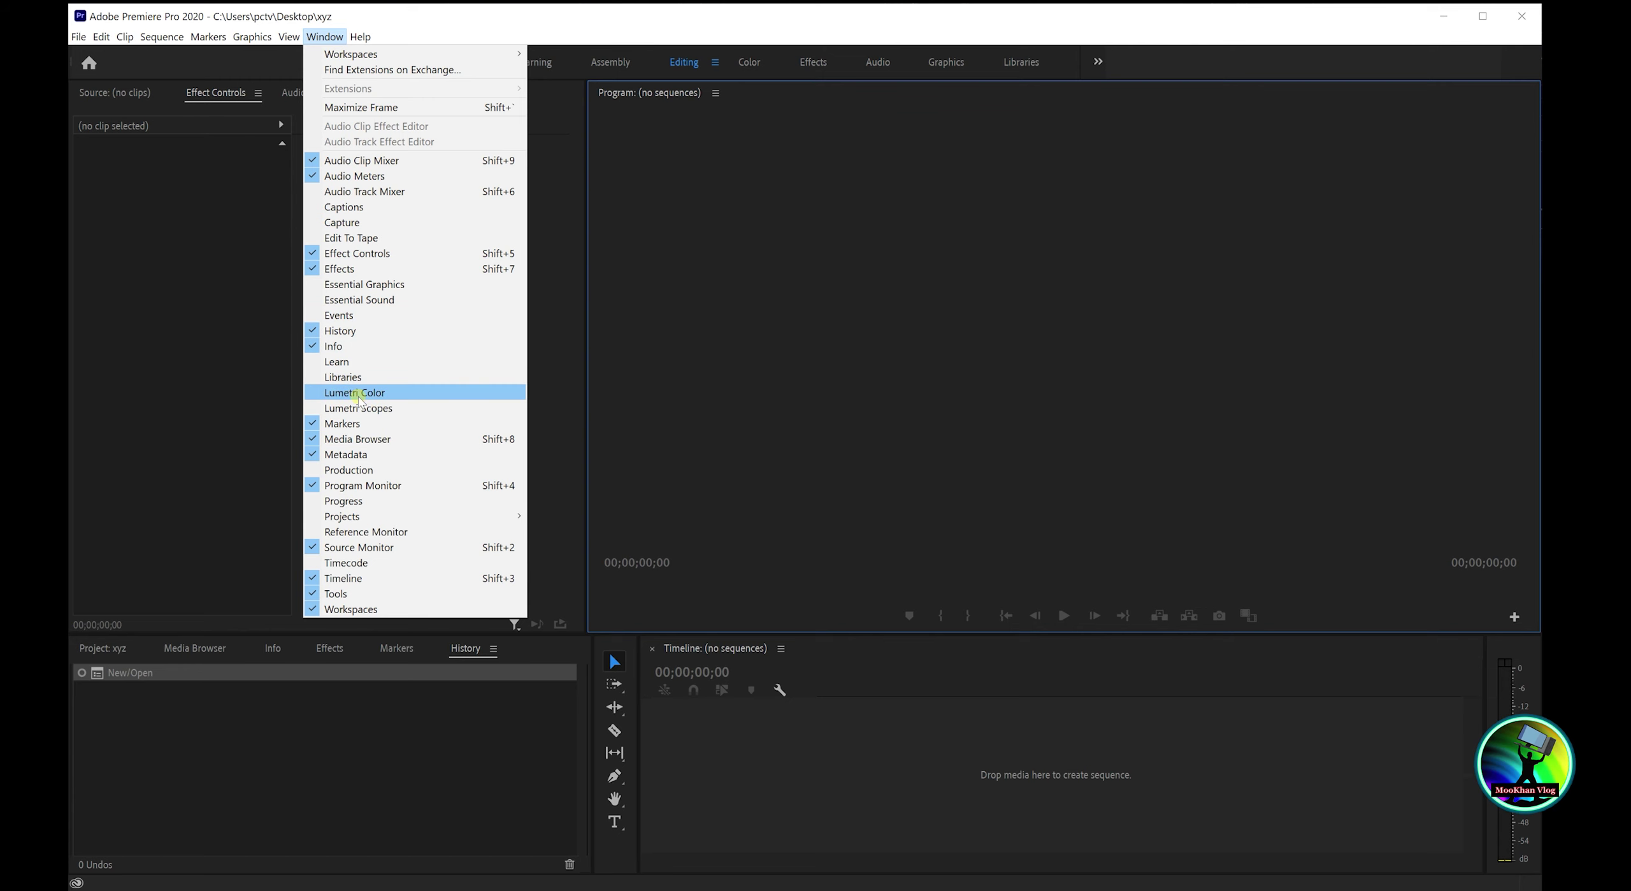
left_click(358, 393)
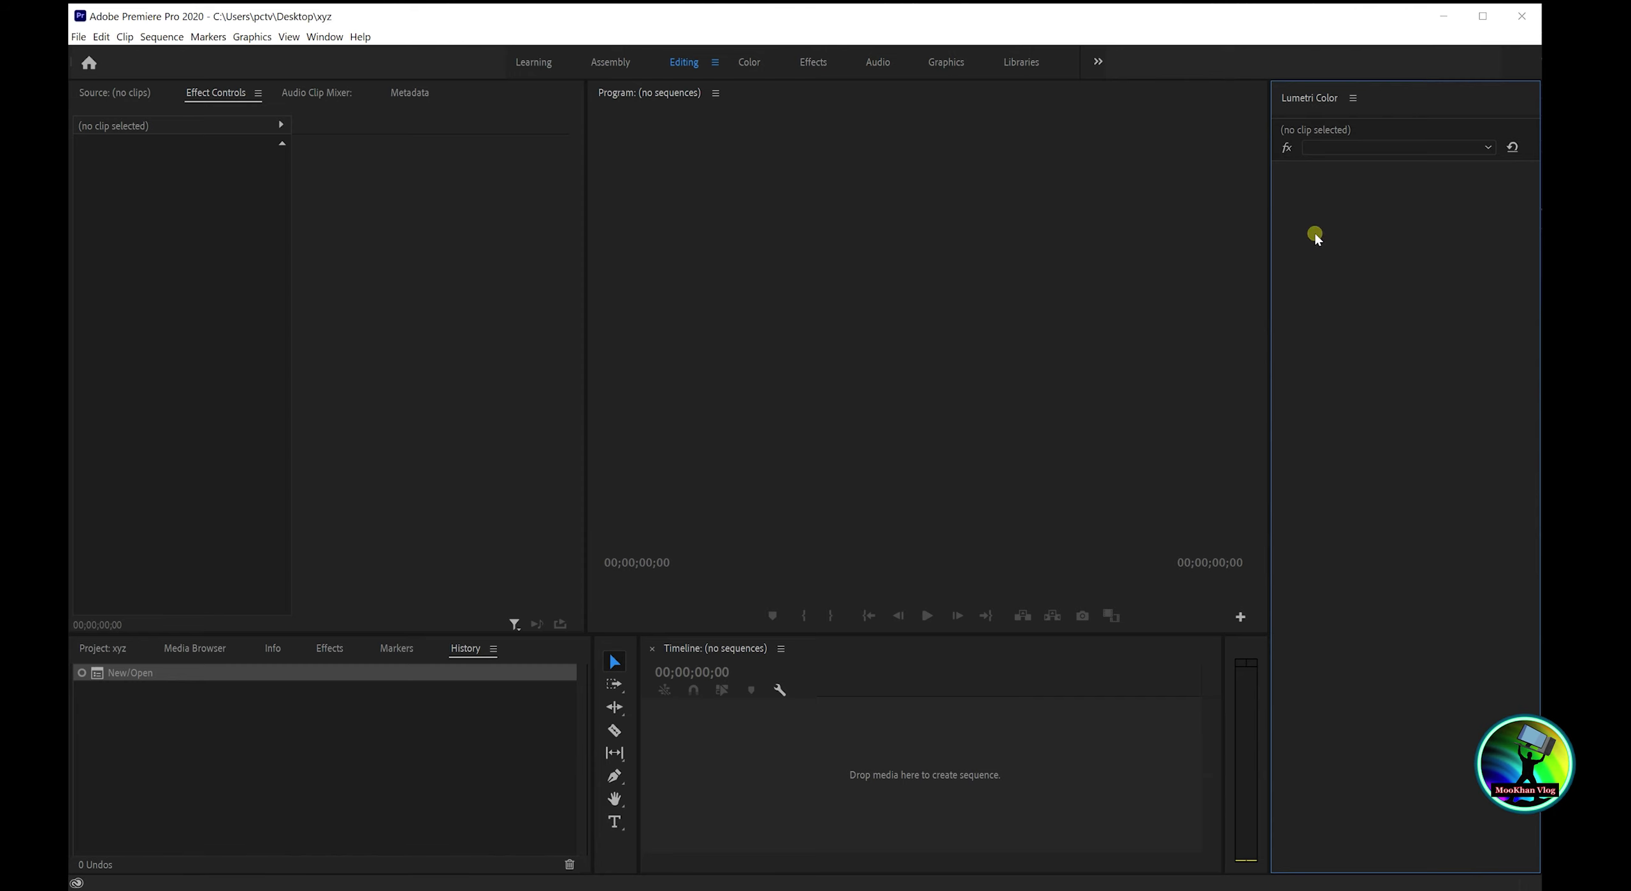
left_click(1351, 99)
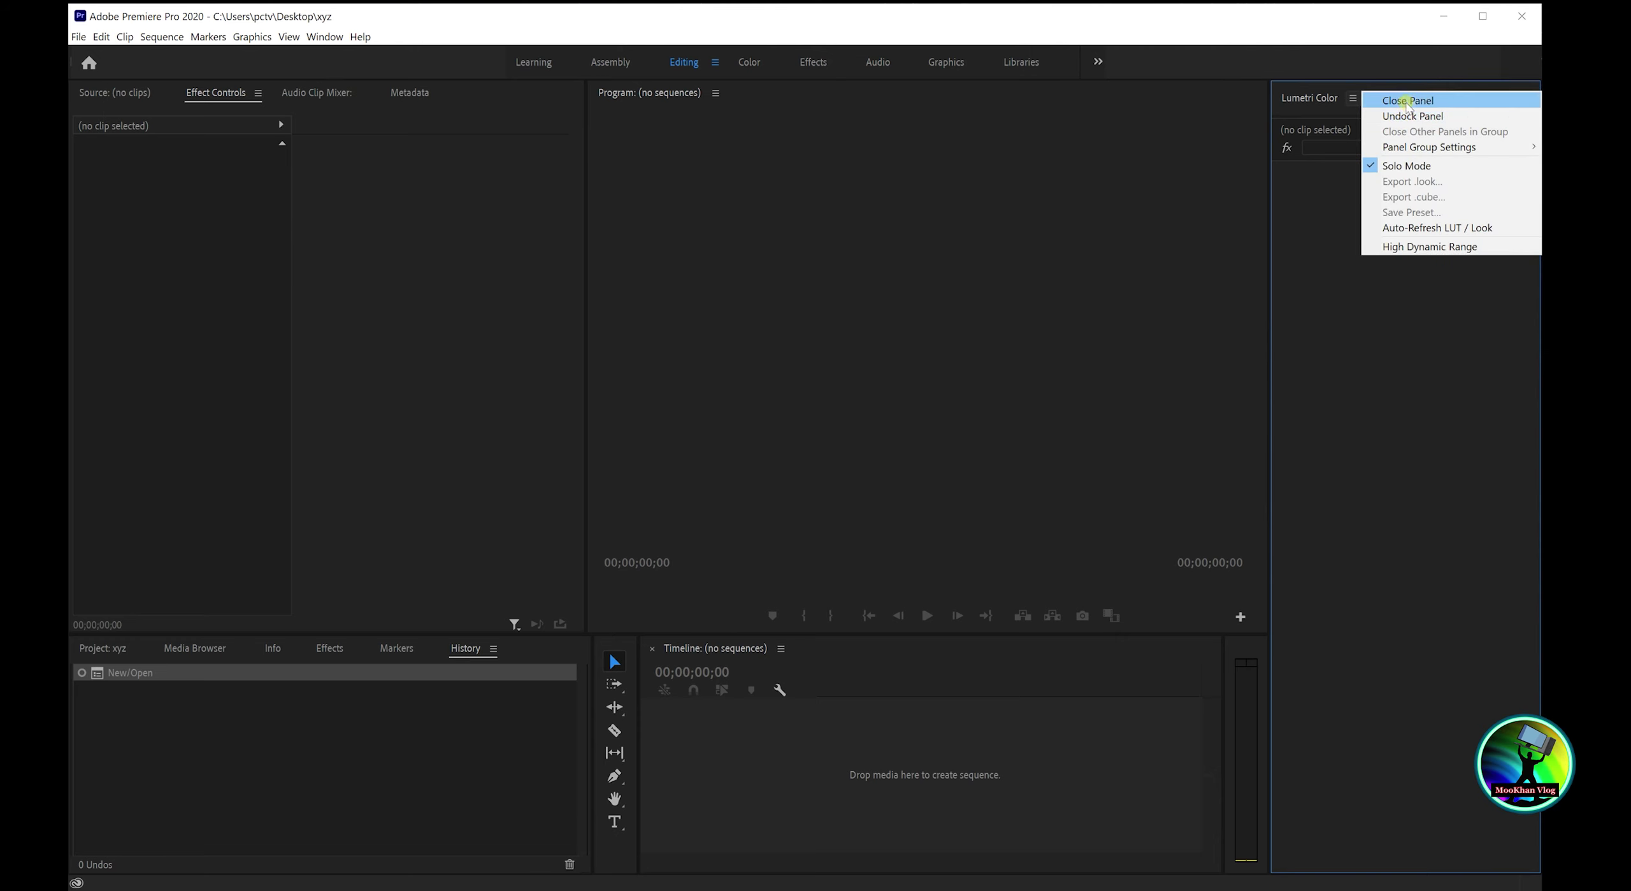
left_click(1408, 100)
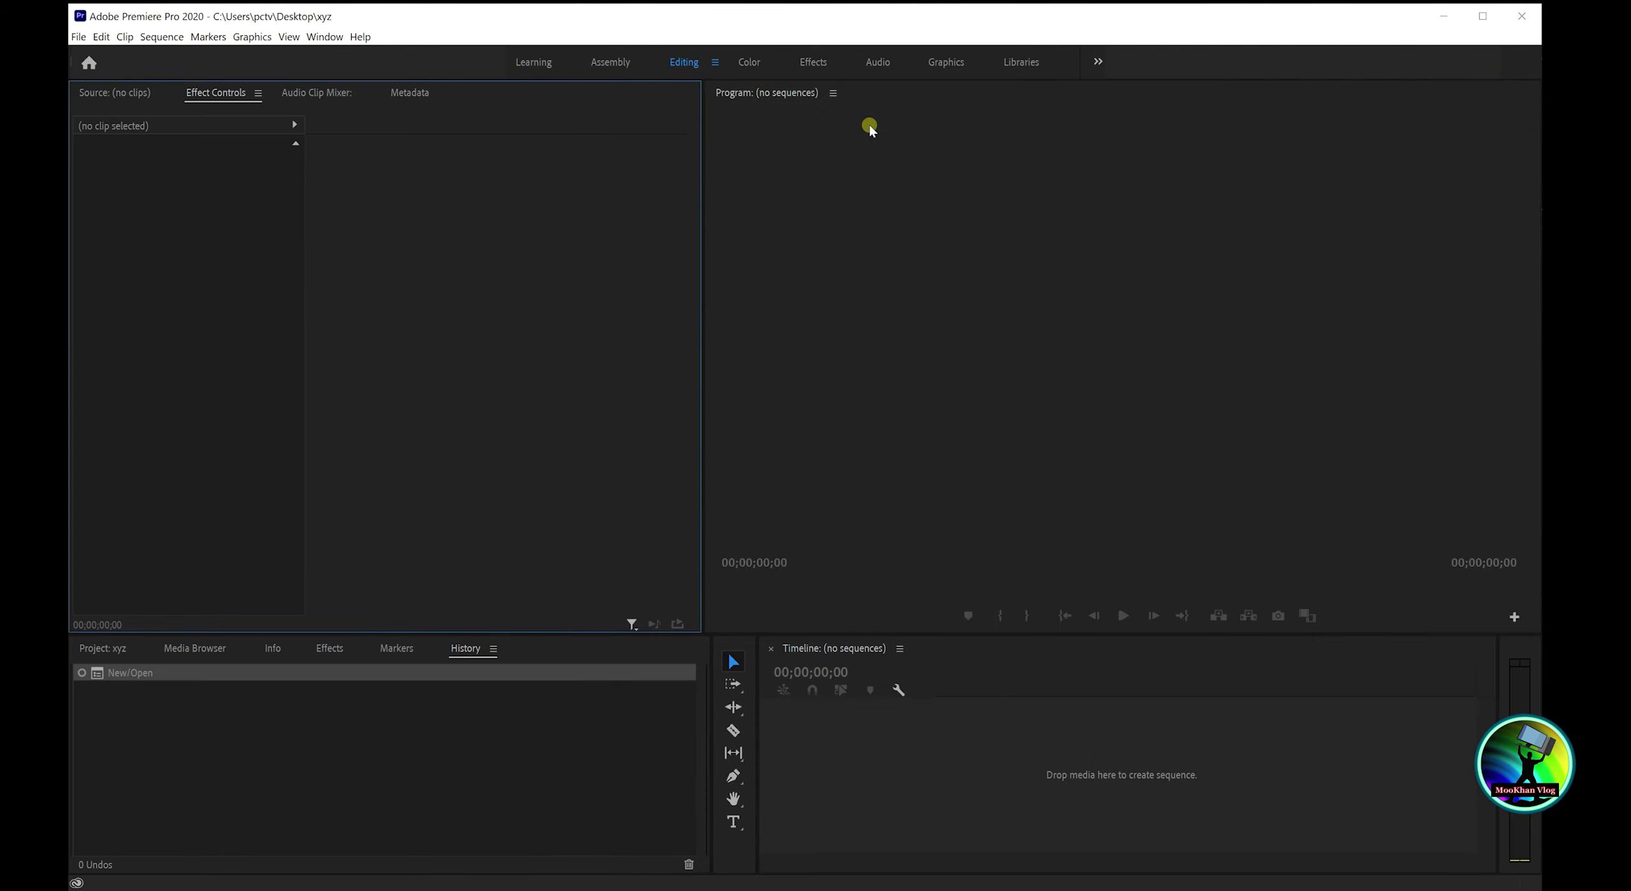
left_click(832, 96)
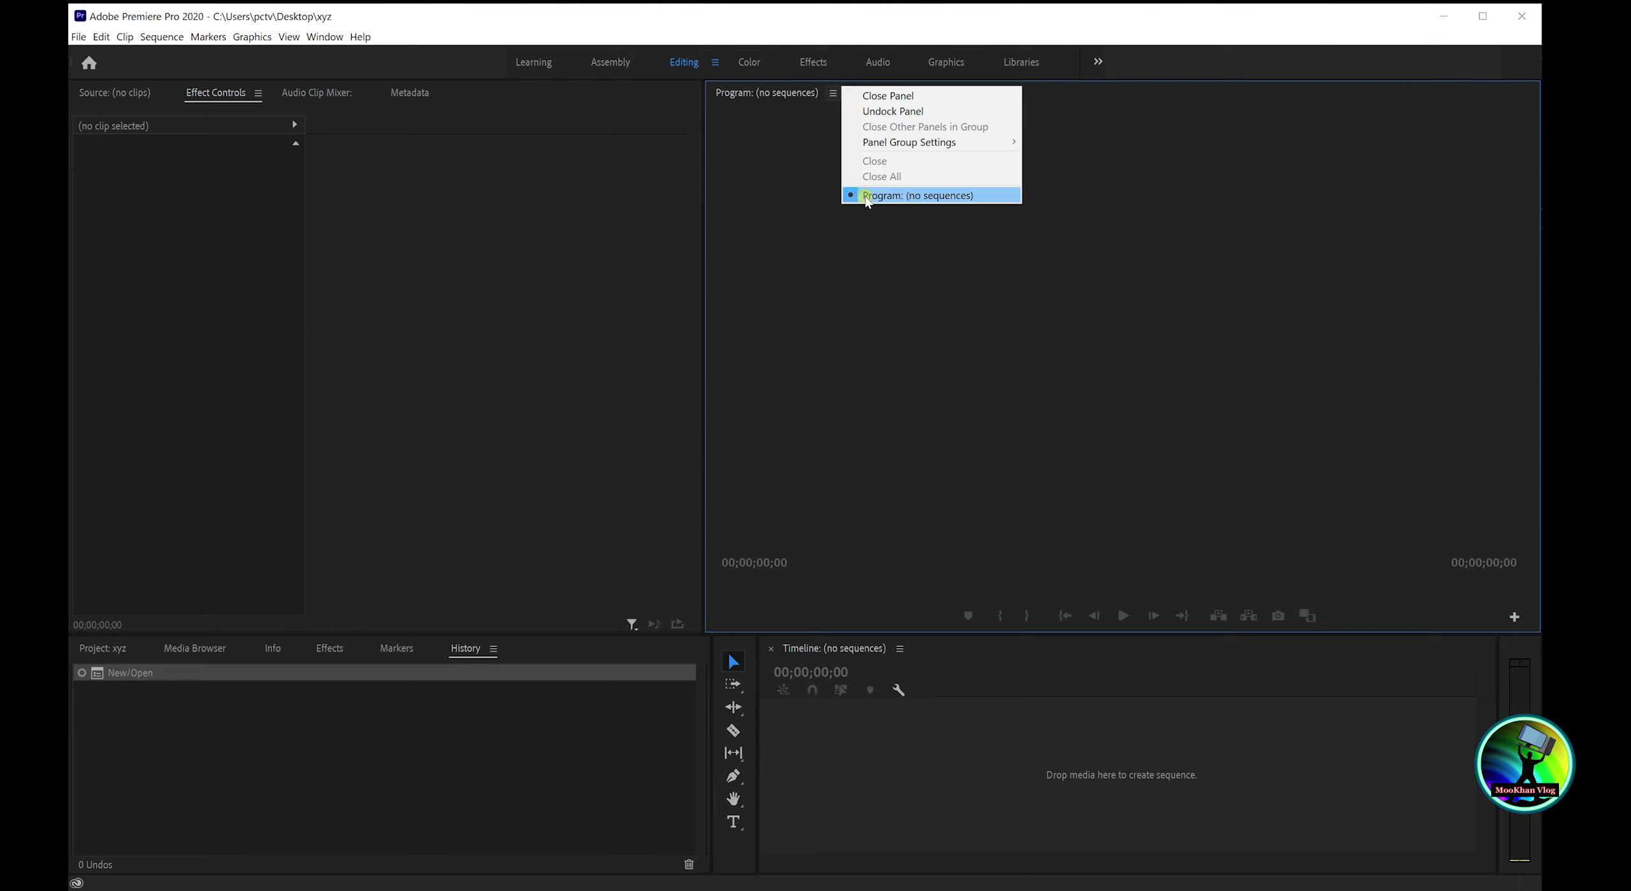
left_click(381, 148)
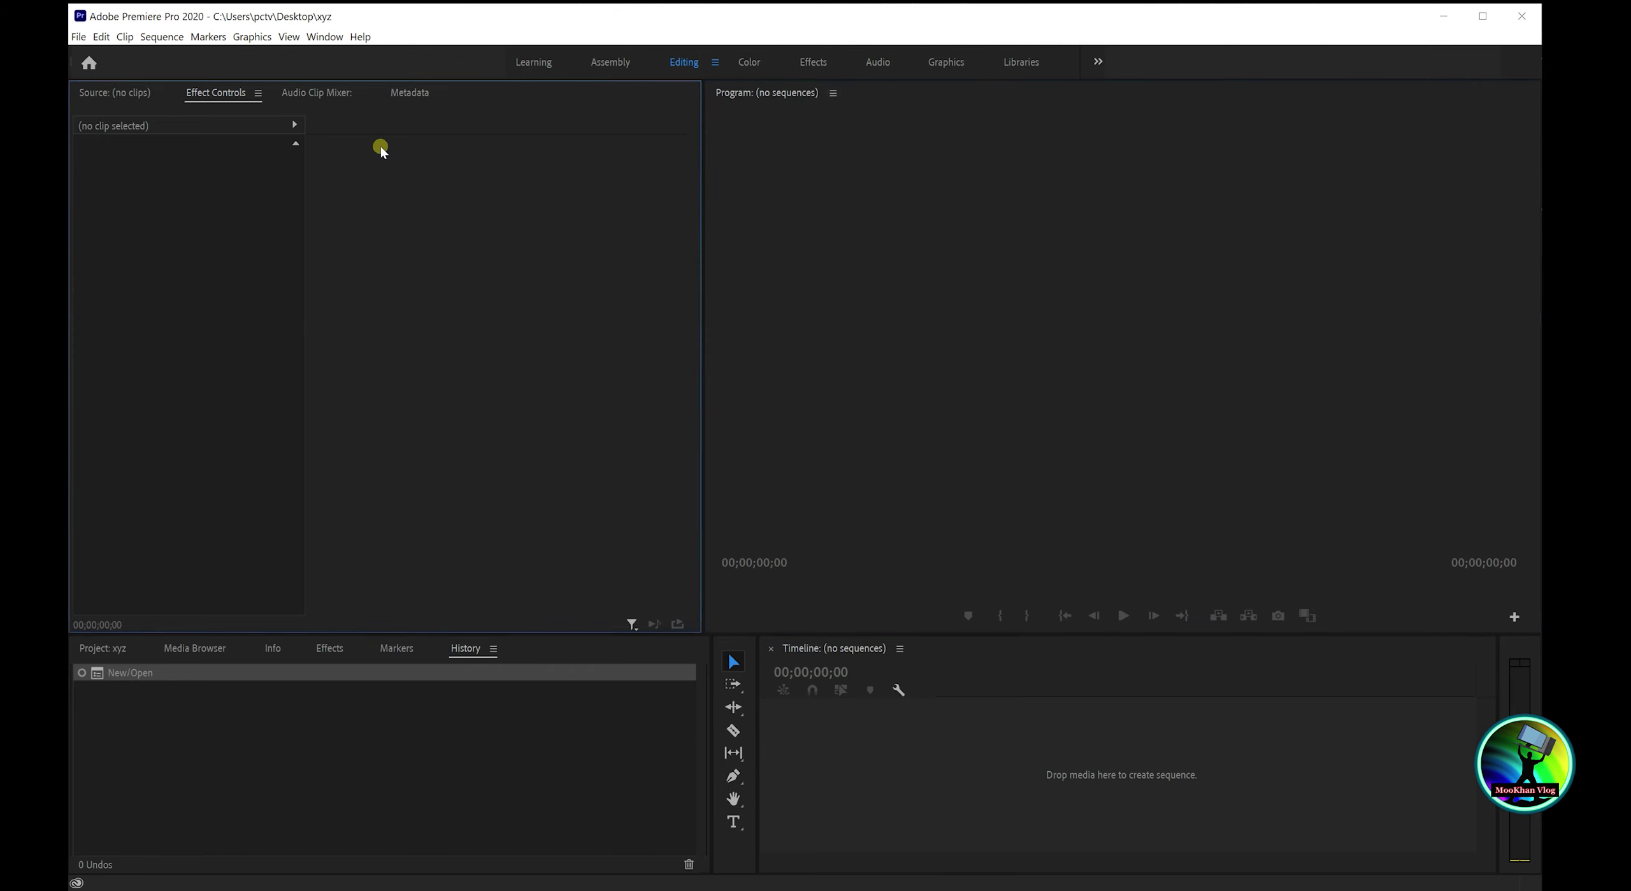
left_click(494, 649)
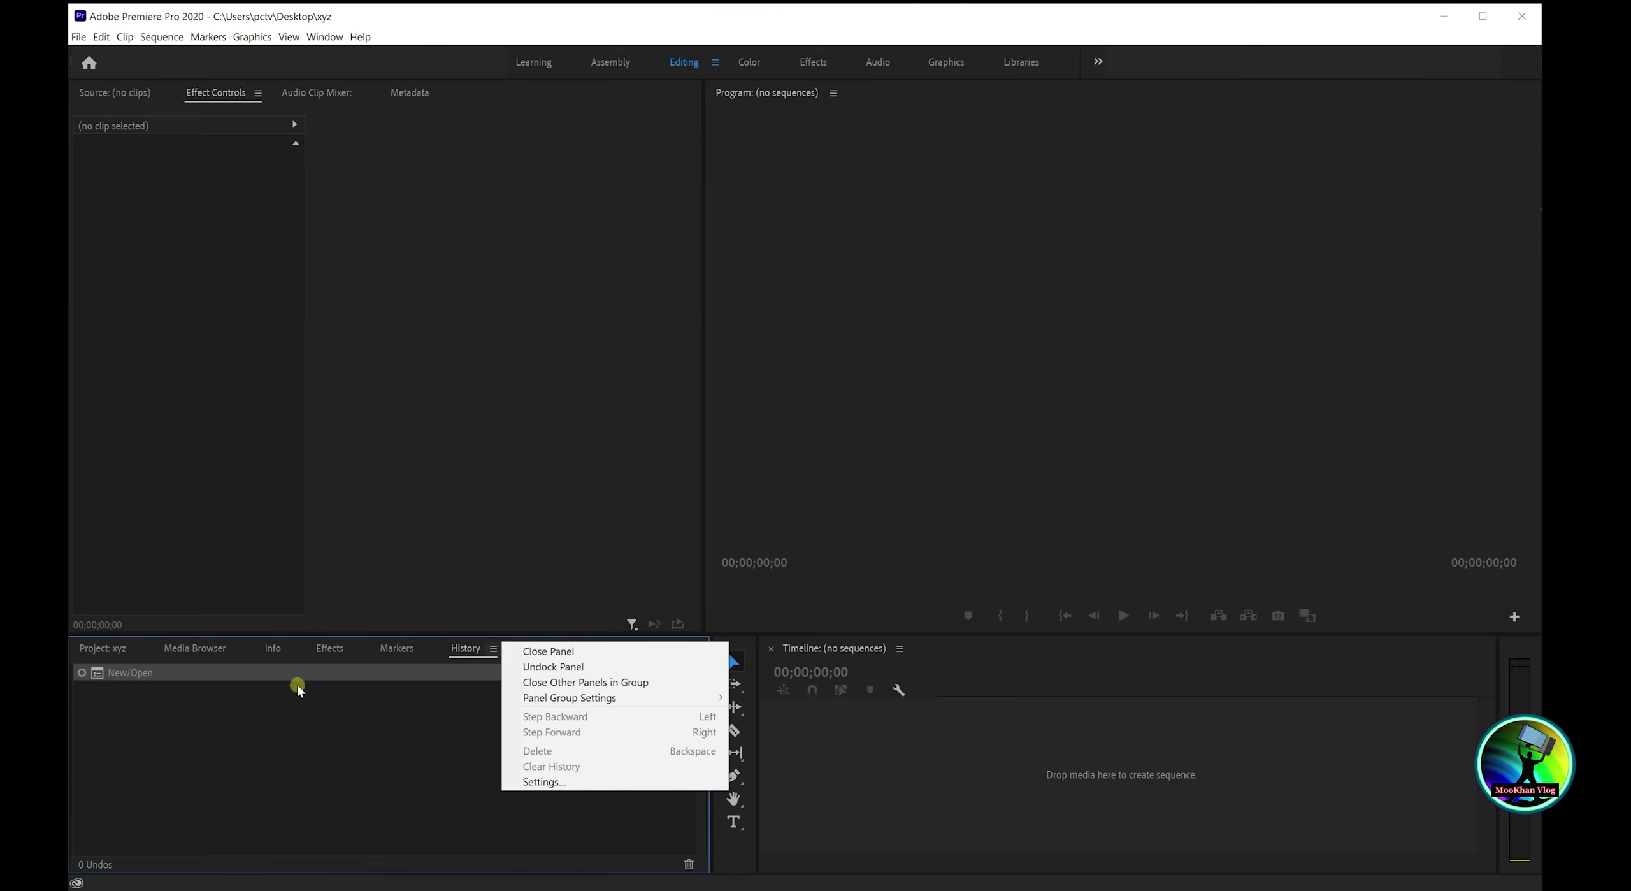
left_click(558, 252)
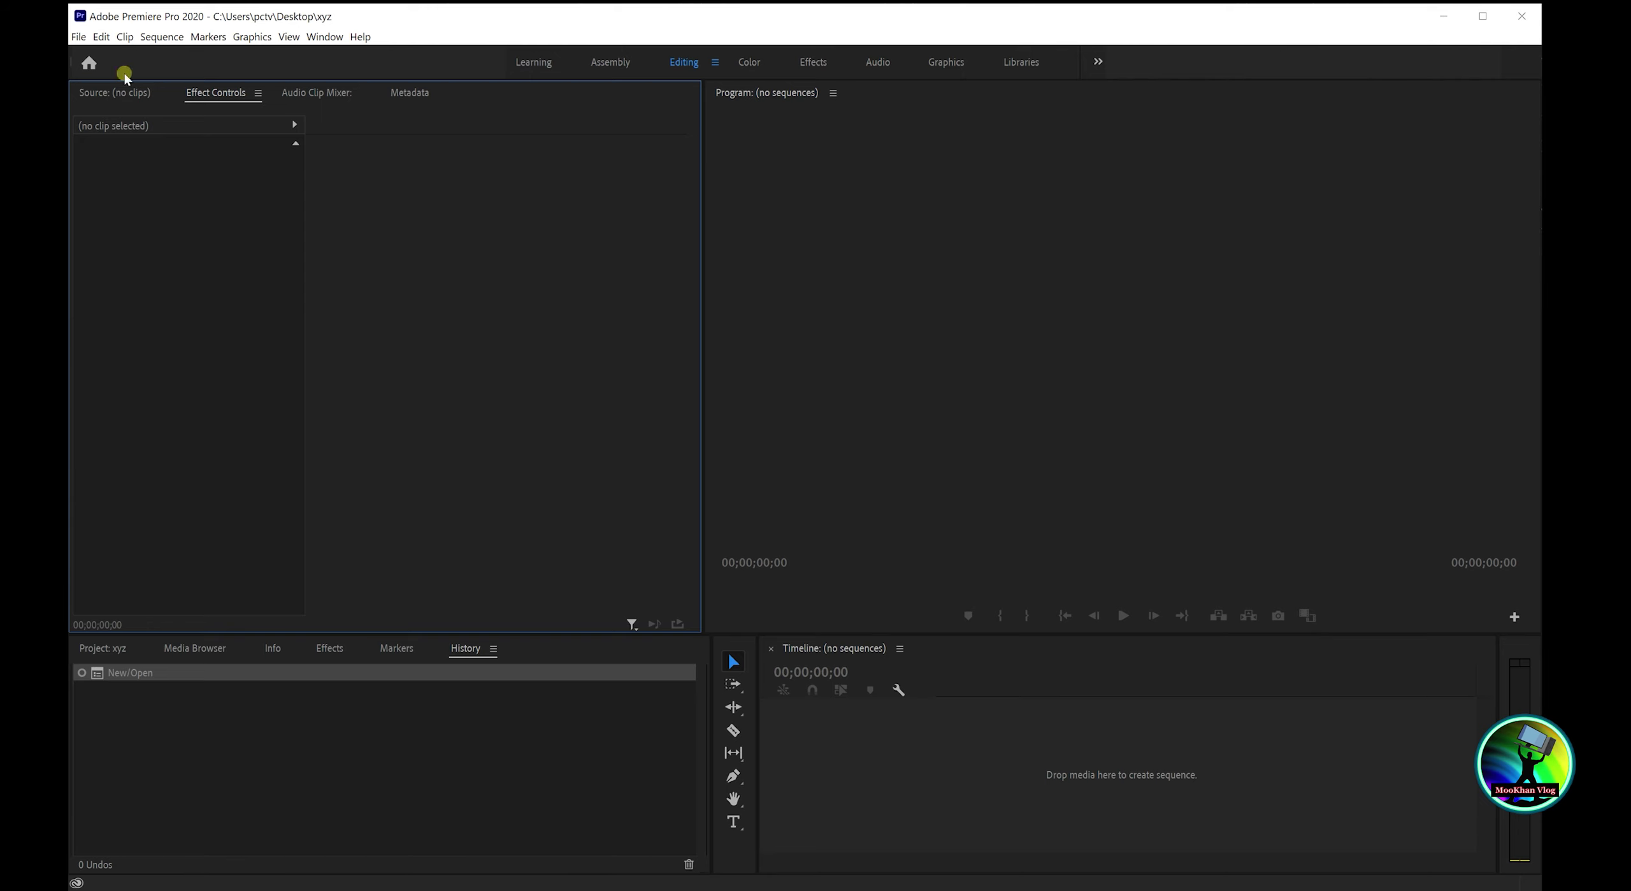
left_click(81, 39)
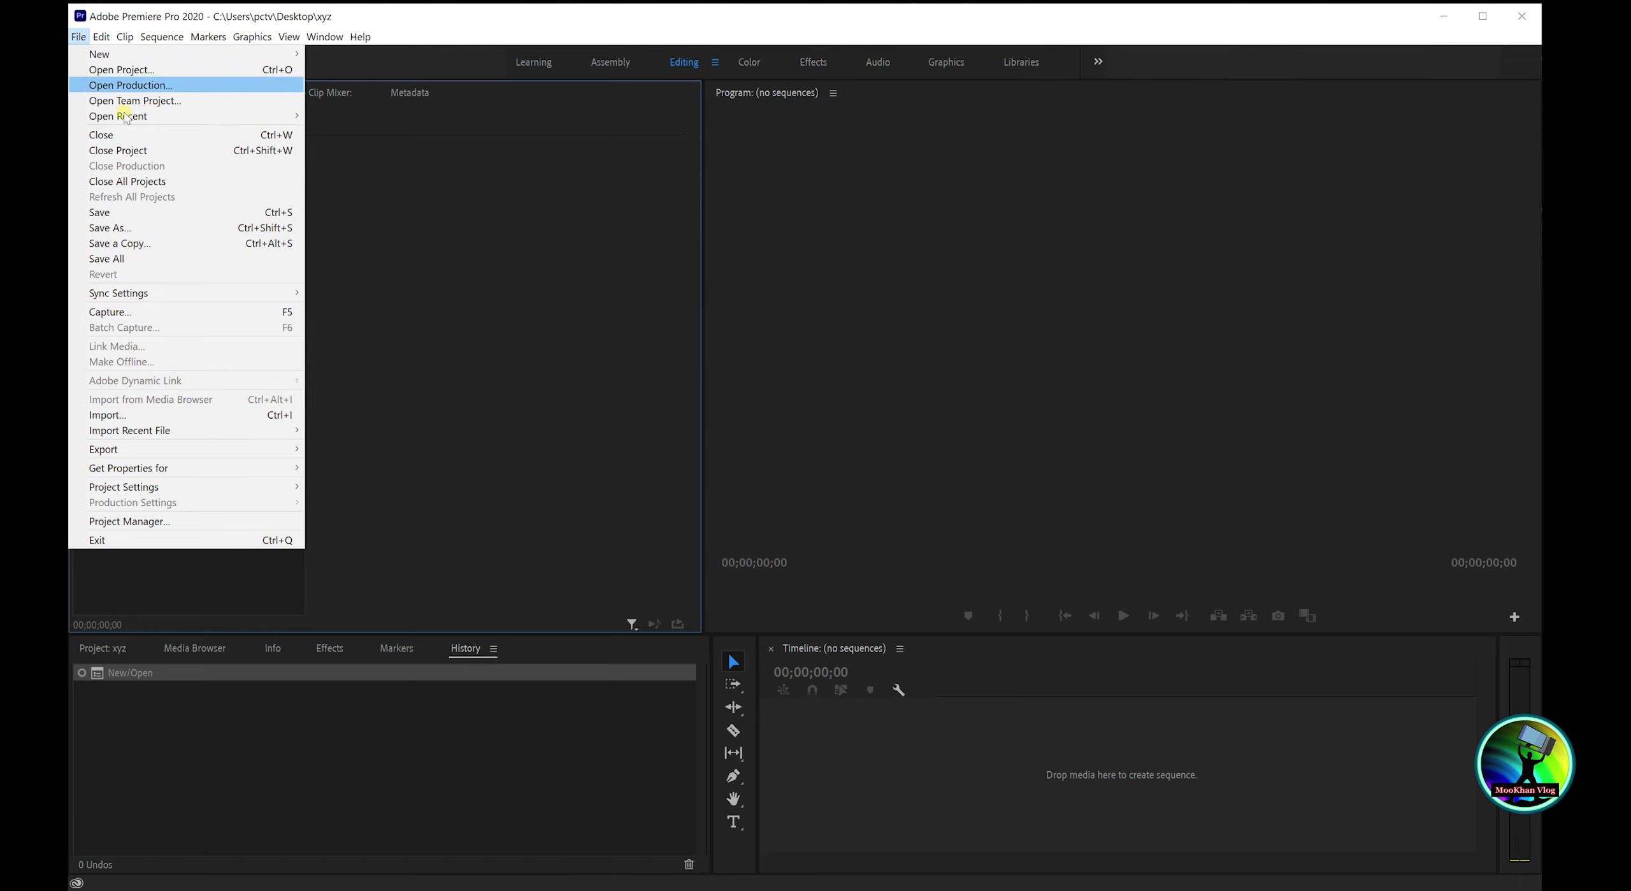
left_click(110, 416)
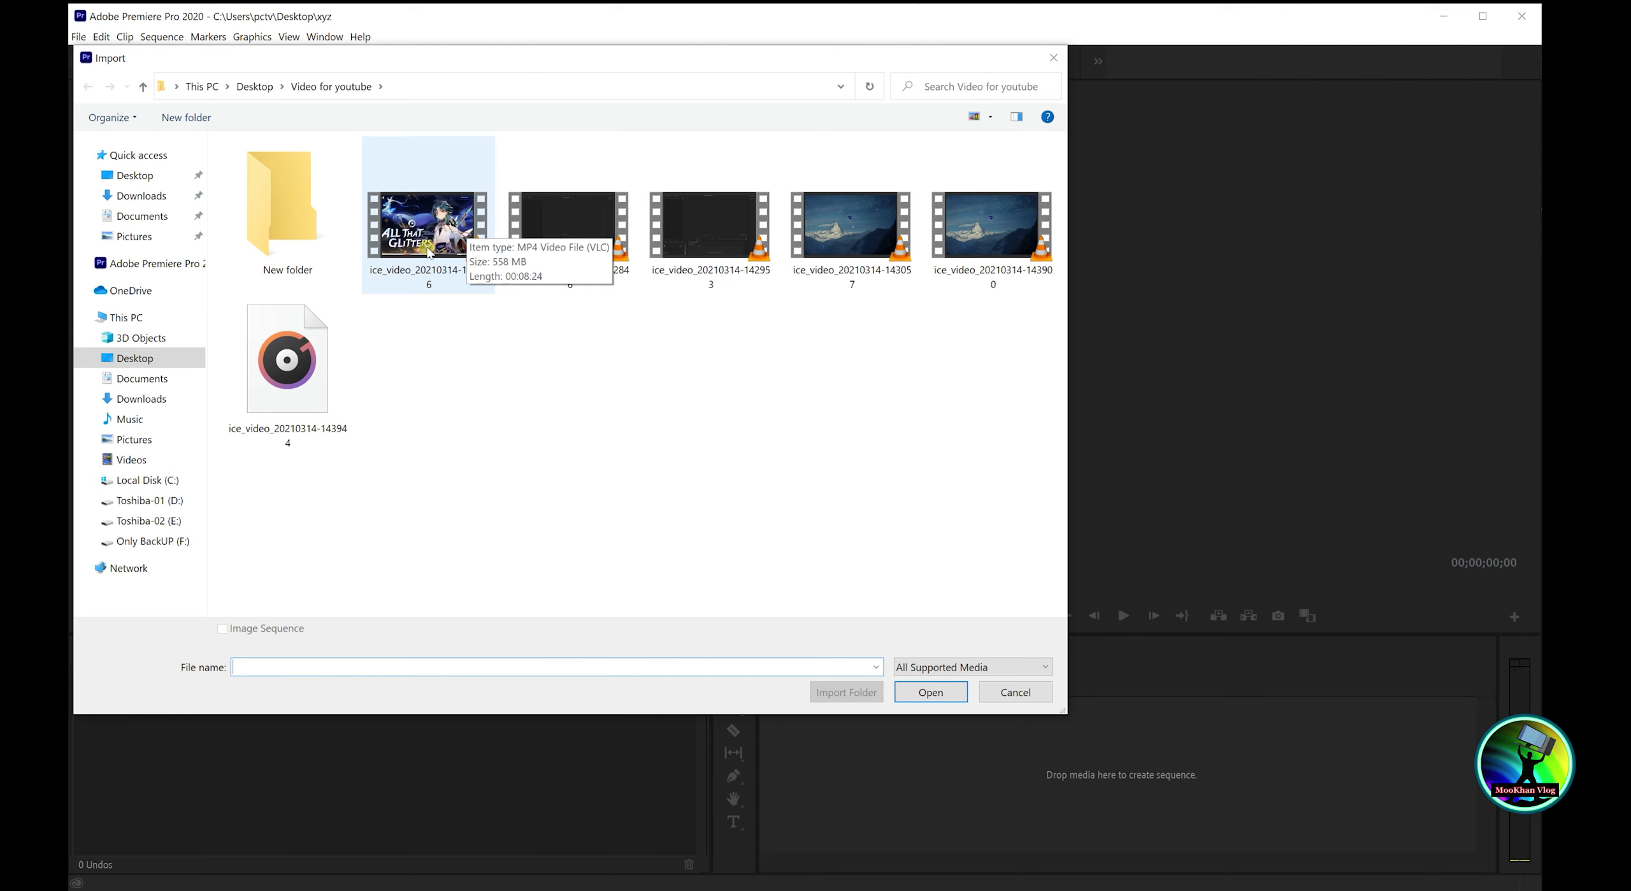
double_click(428, 252)
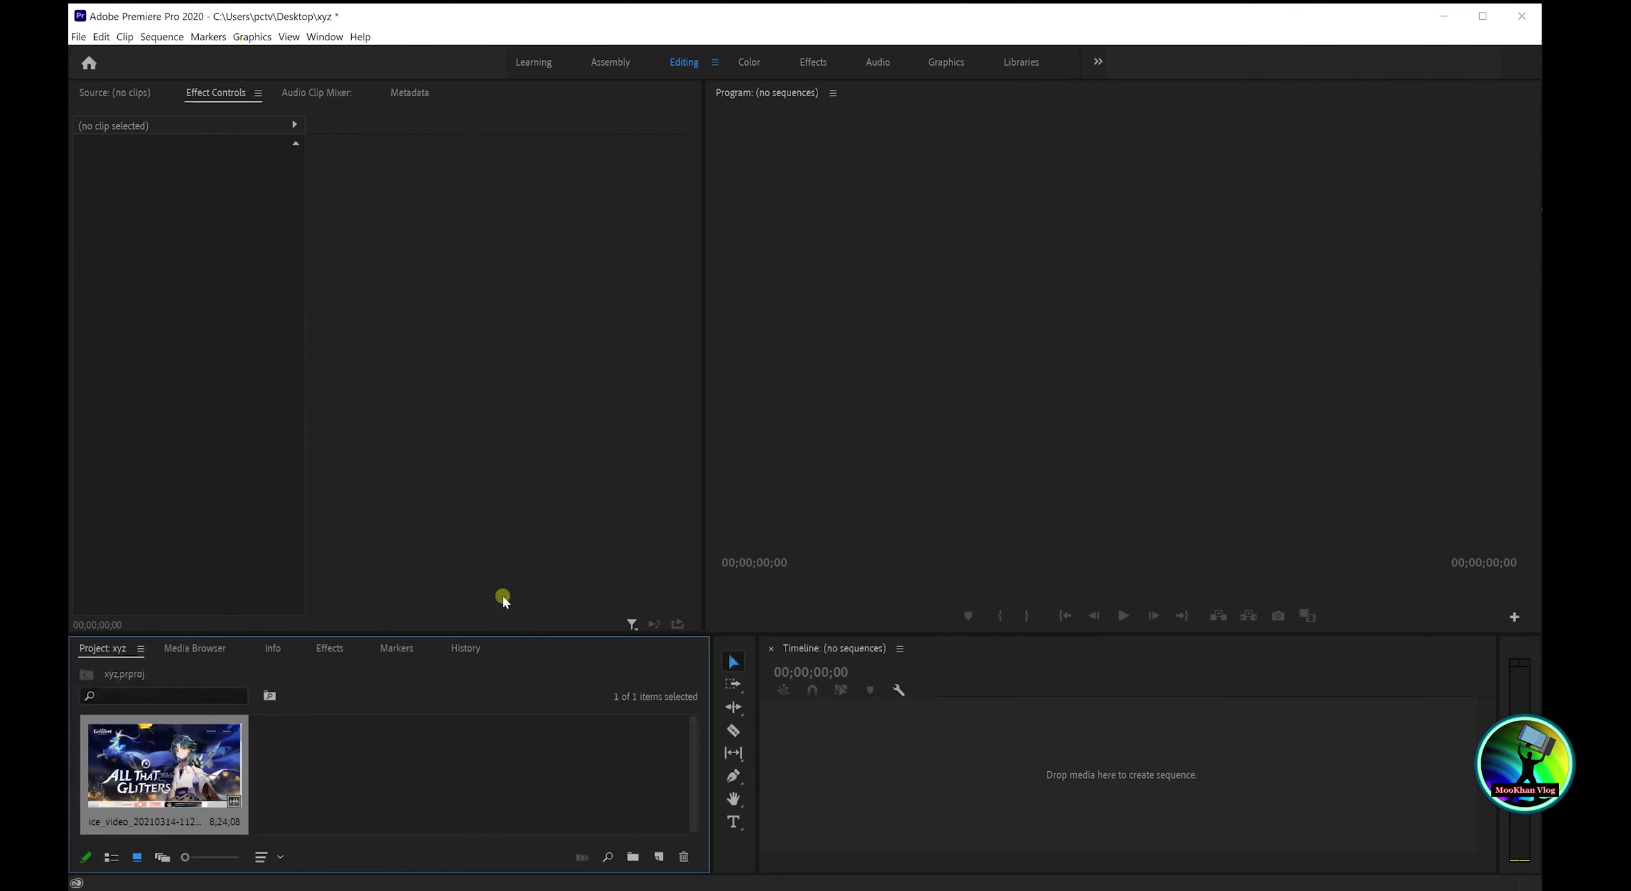
left_click(81, 37)
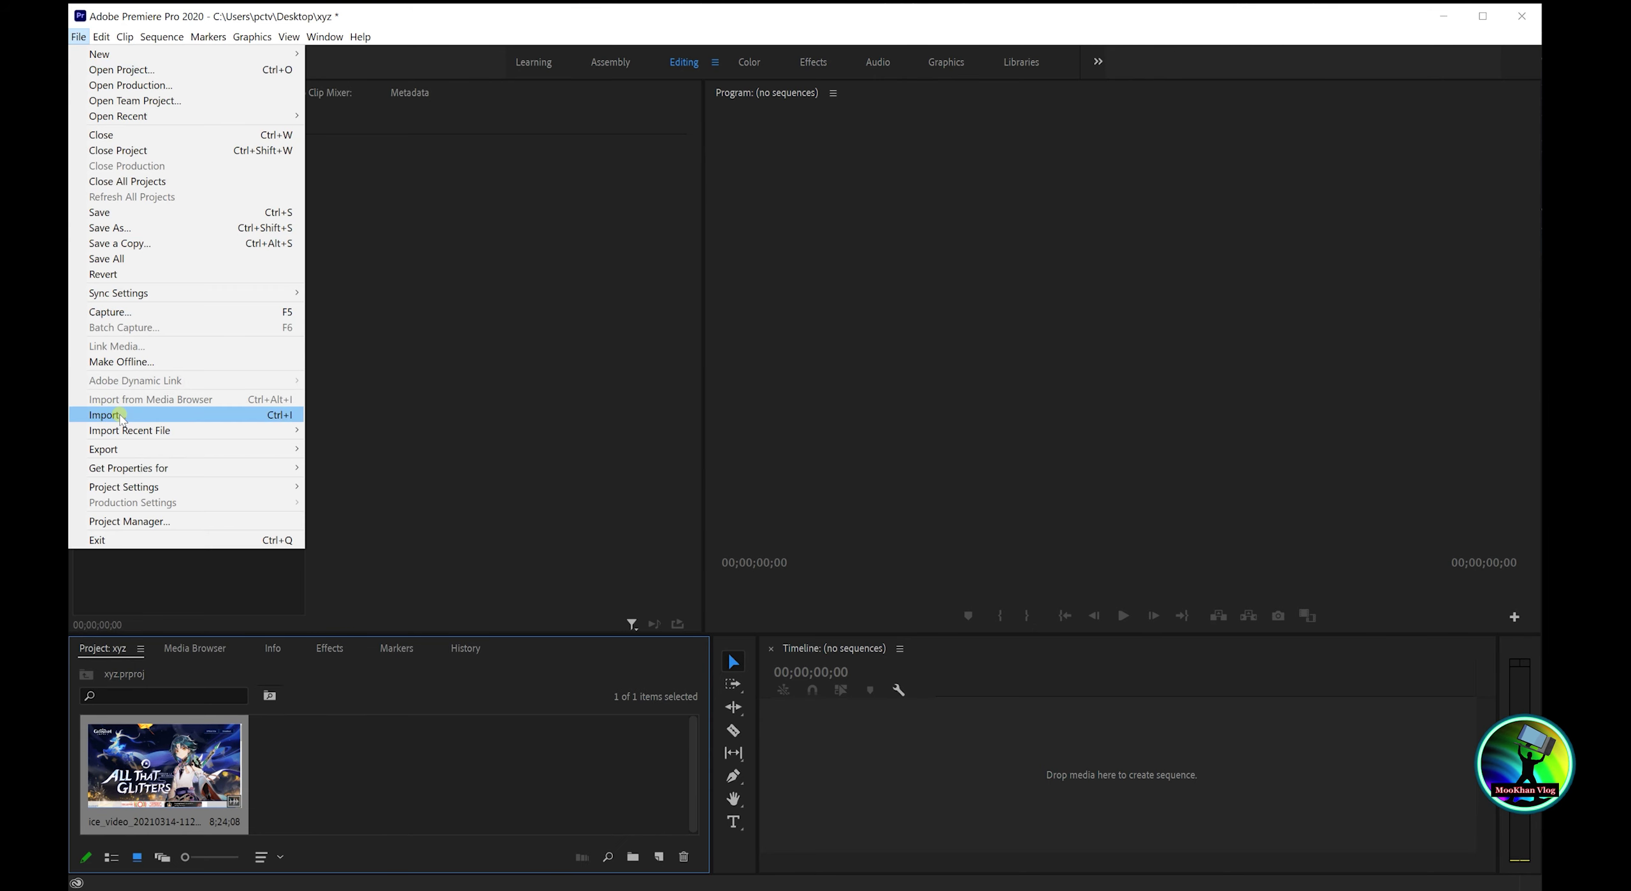
left_click(343, 735)
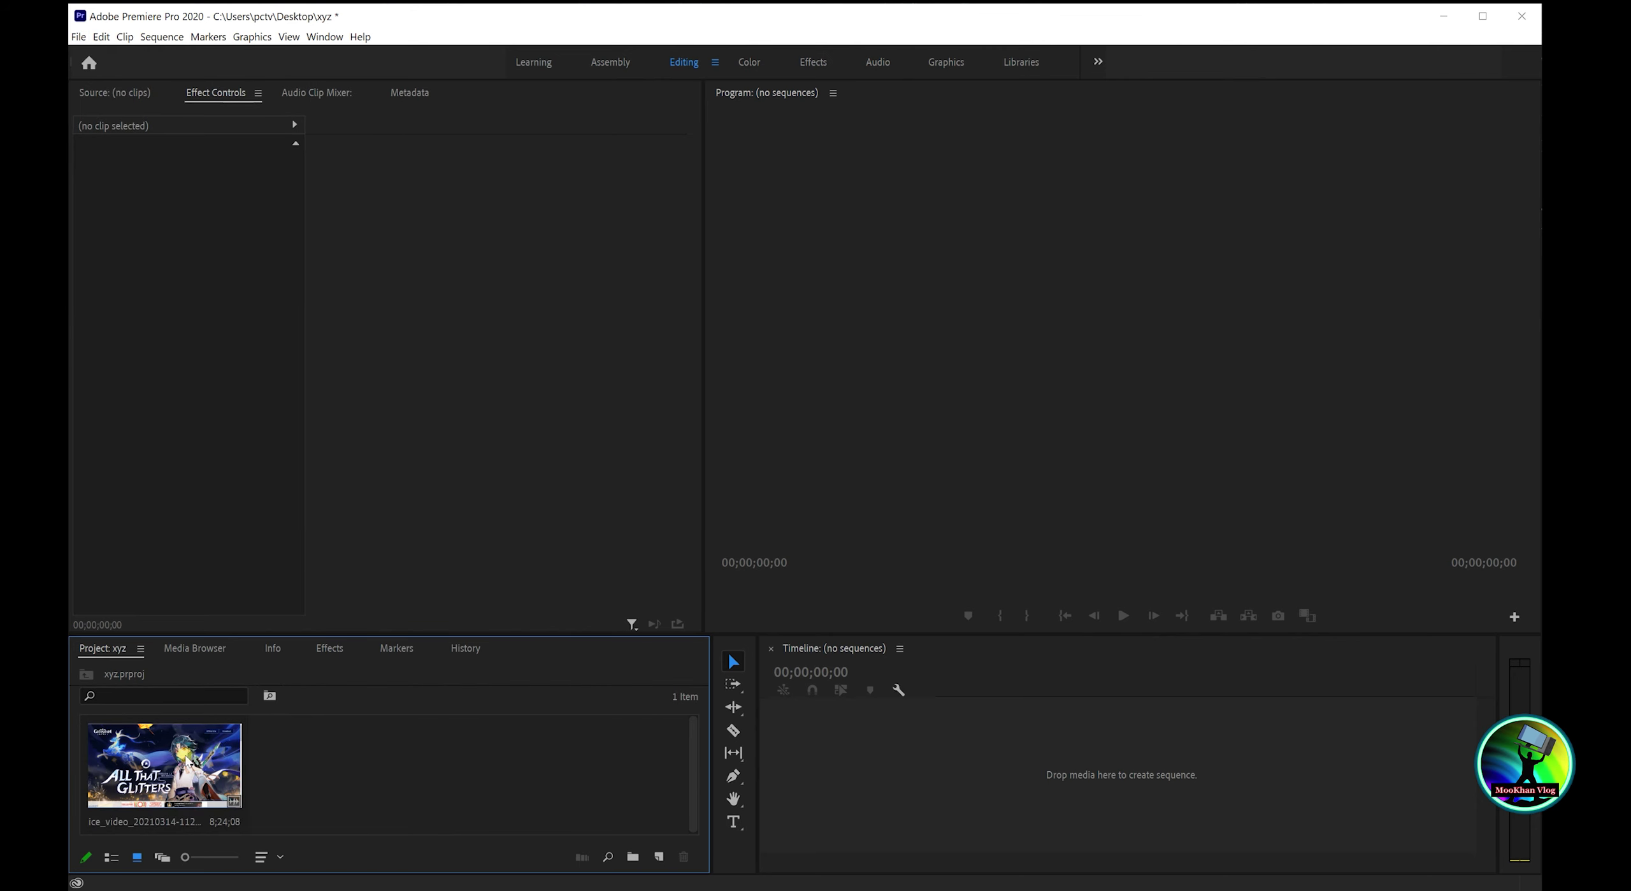
left_click_drag(186, 760, 835, 758)
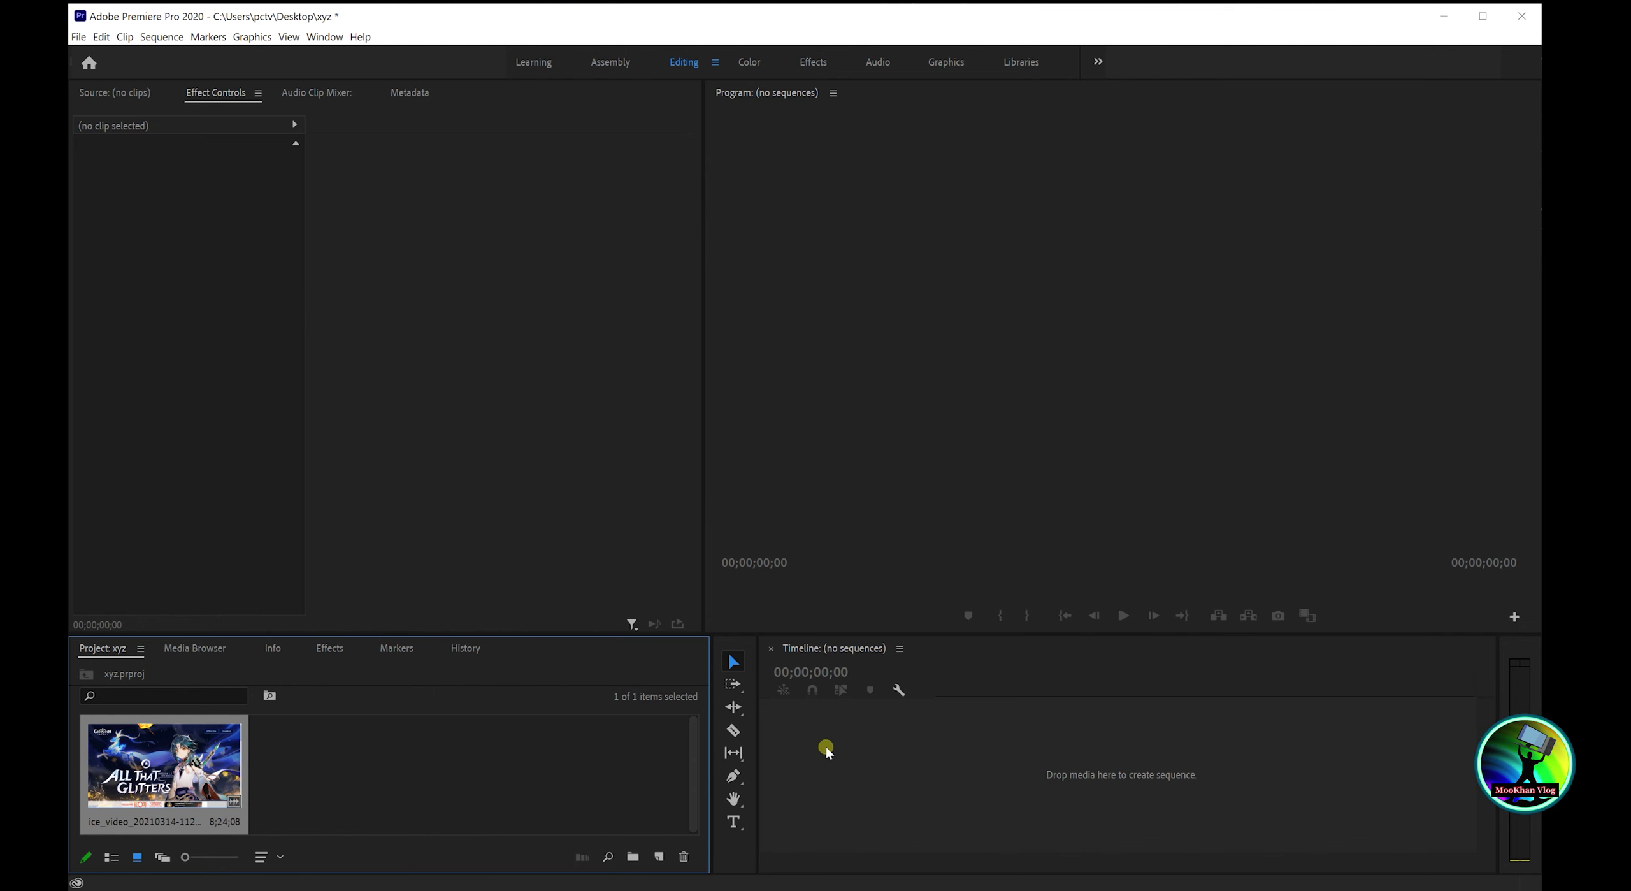
left_click_drag(834, 758, 831, 753)
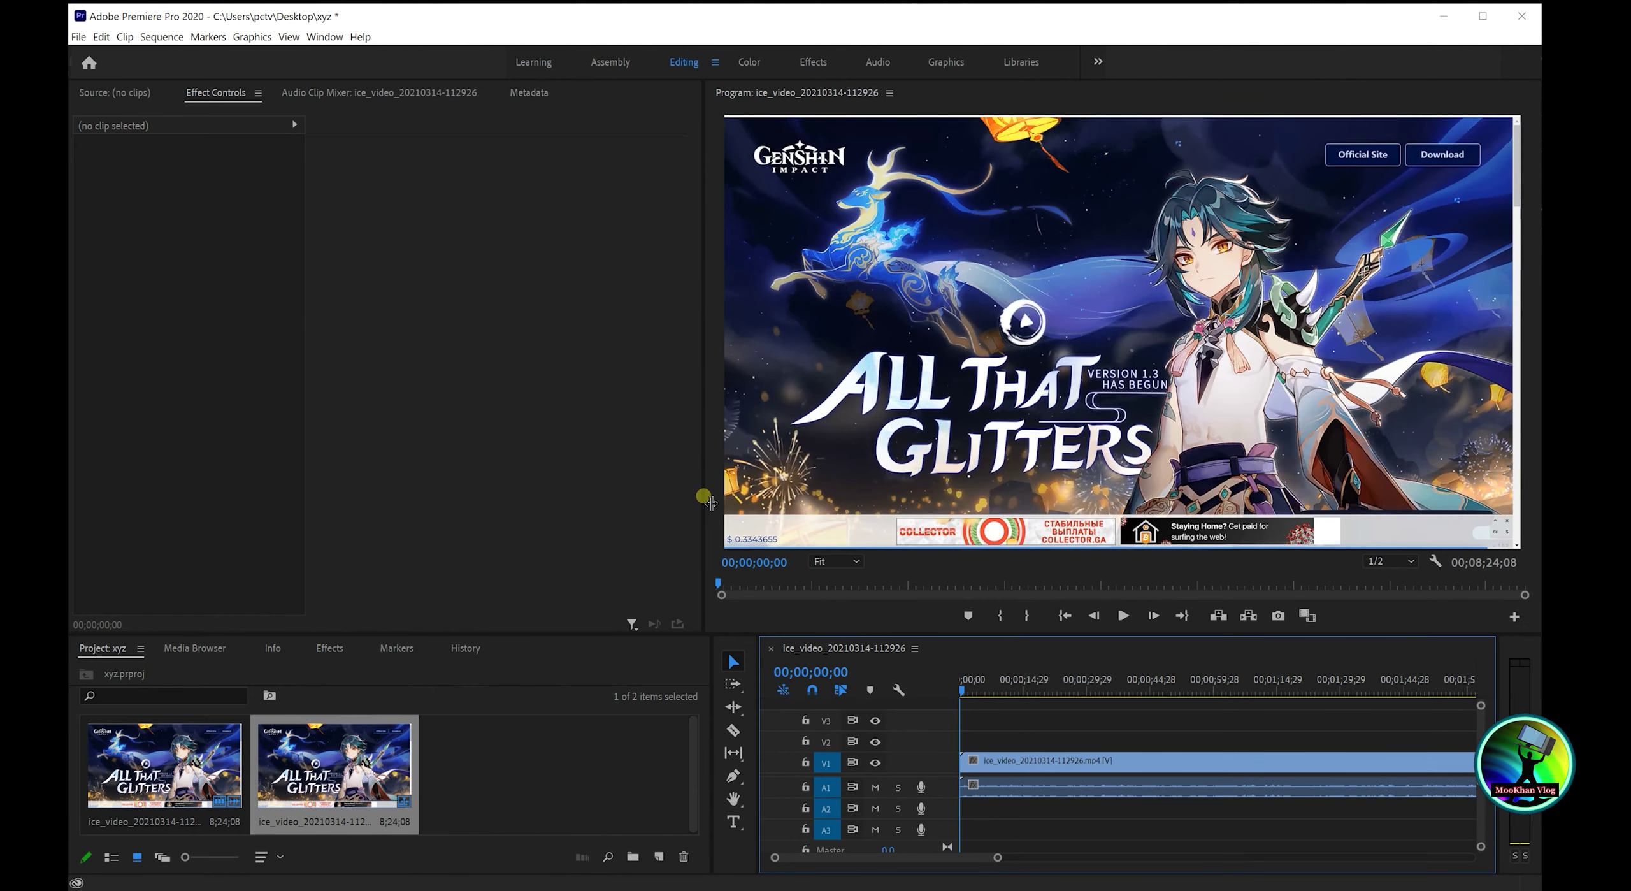
left_click_drag(708, 500, 651, 500)
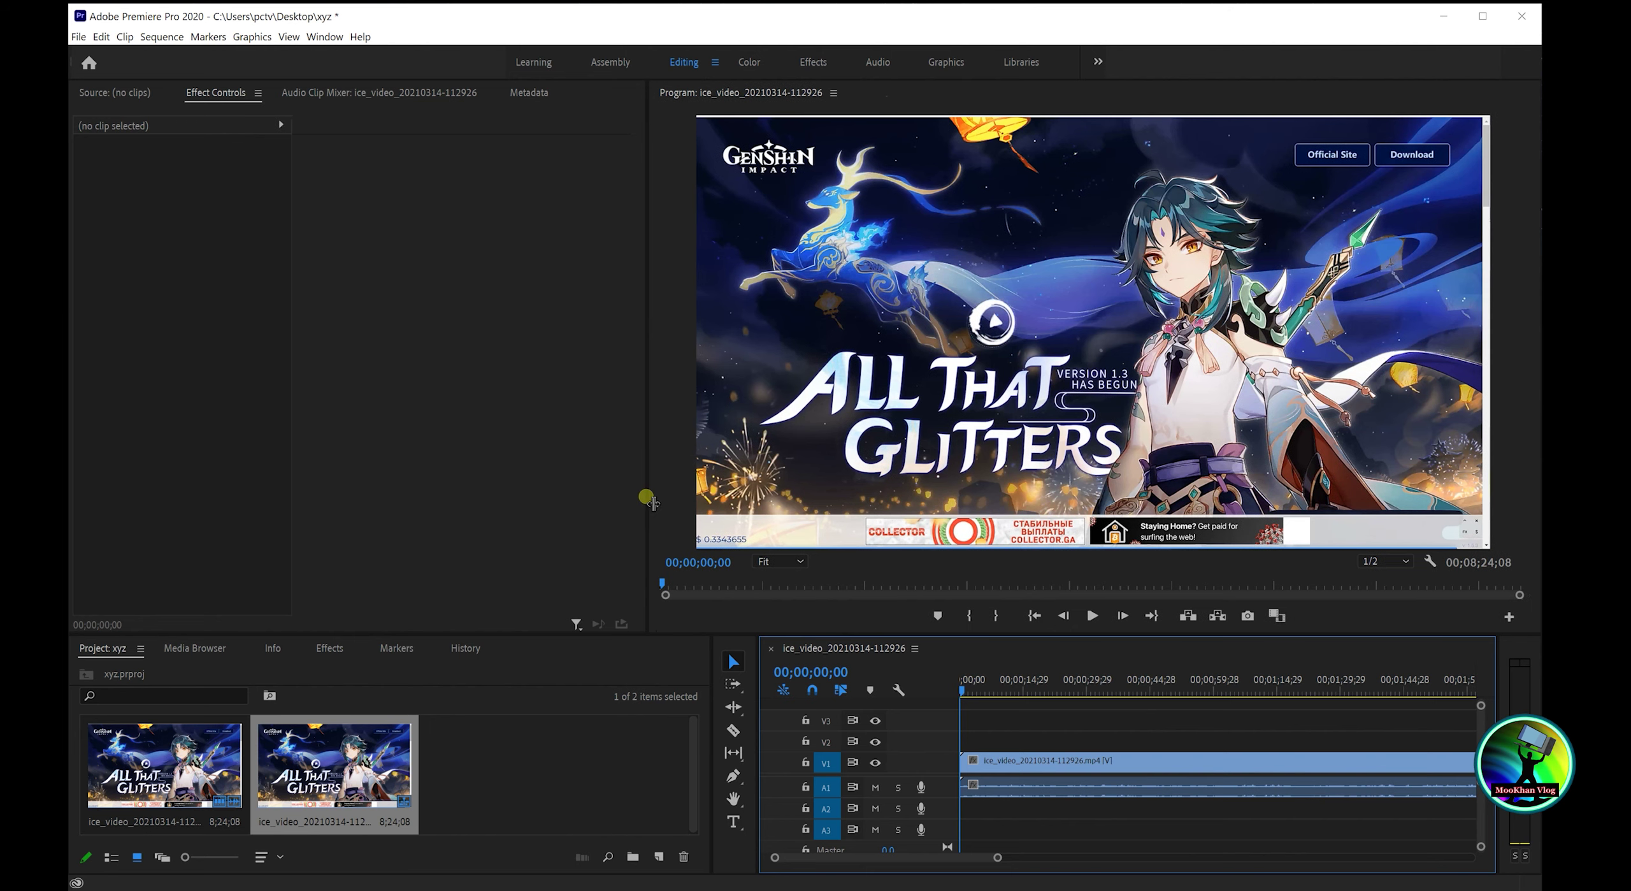
left_click_drag(709, 714, 656, 706)
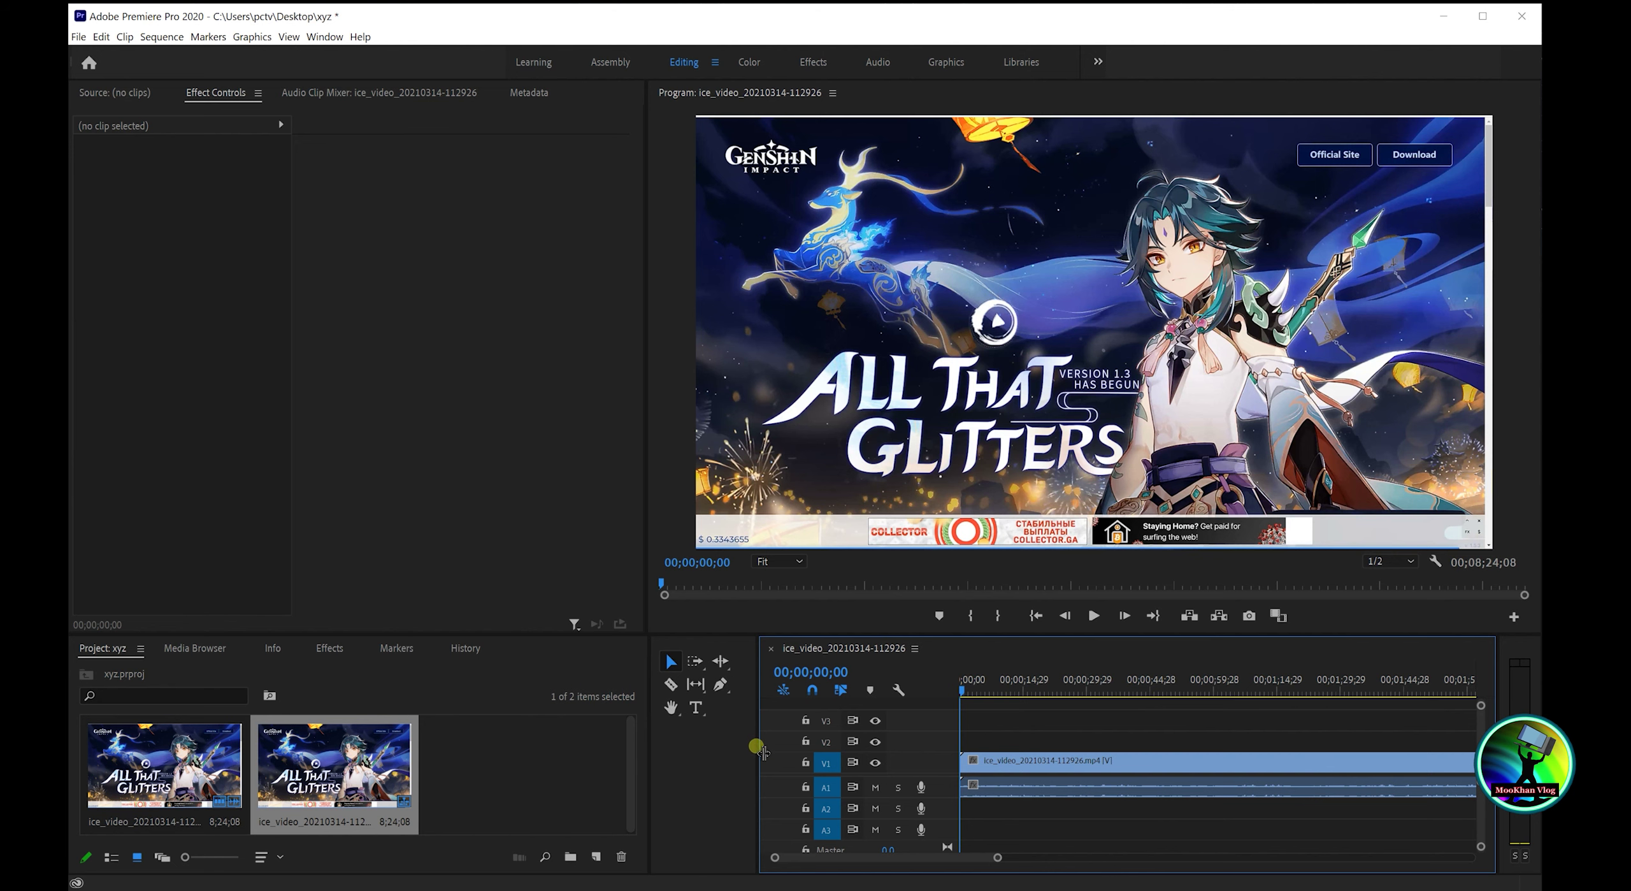
- Shift the Project/Tools/Timeline dividers left so the tools stack in one column
left_click_drag(759, 751, 706, 751)
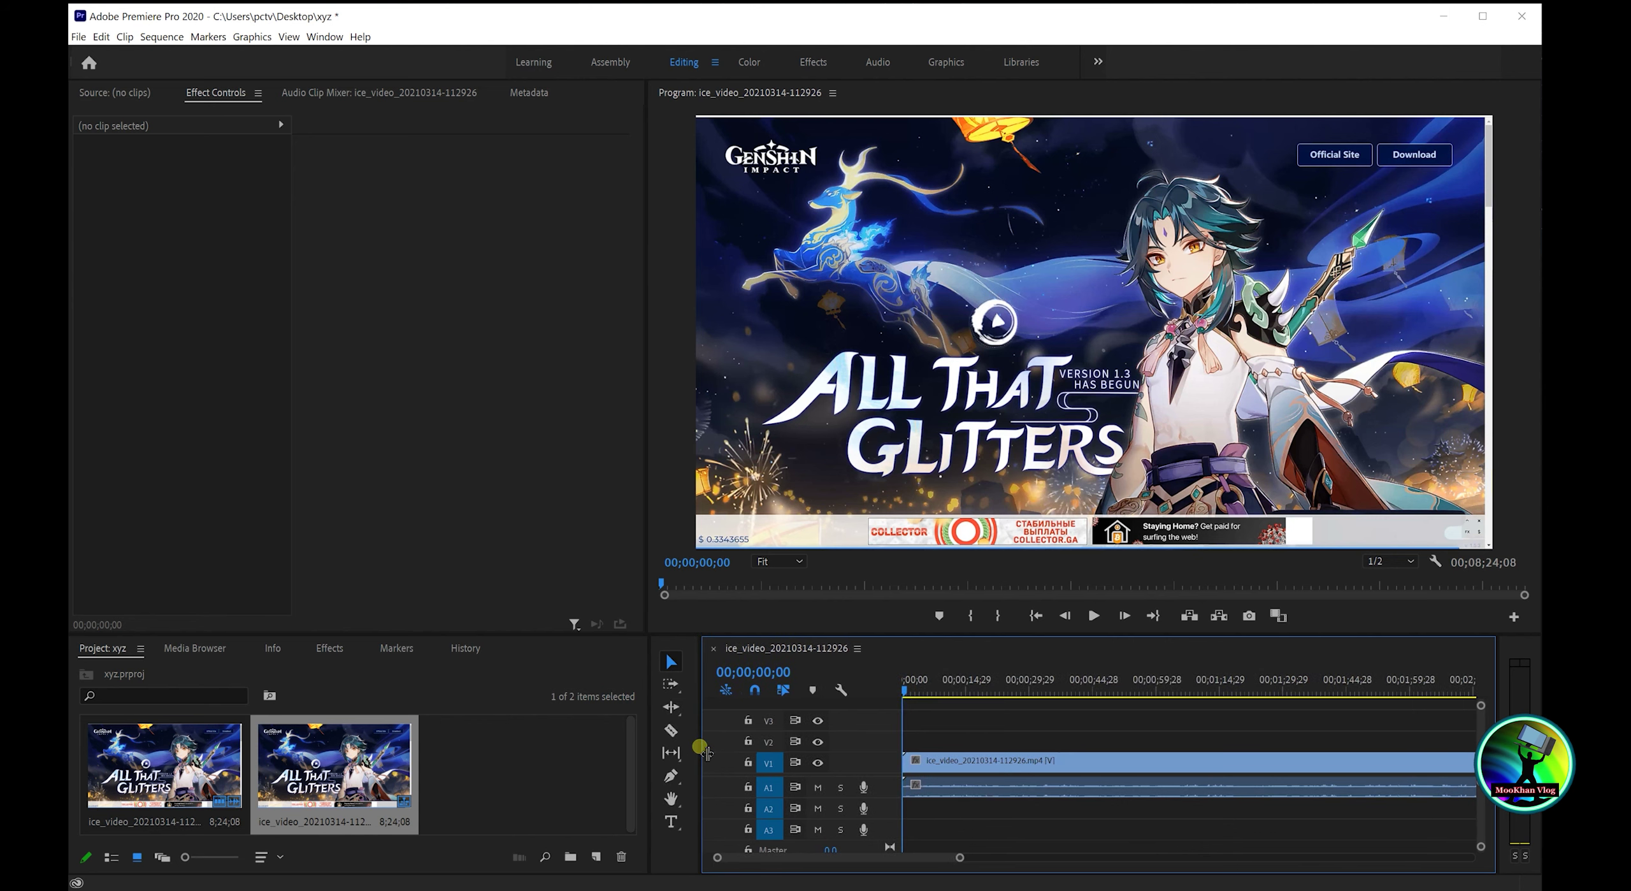
mouse_move(706, 753)
left_mouse_down()
mouse_move(819, 752)
mouse_move(706, 752)
left_mouse_up()
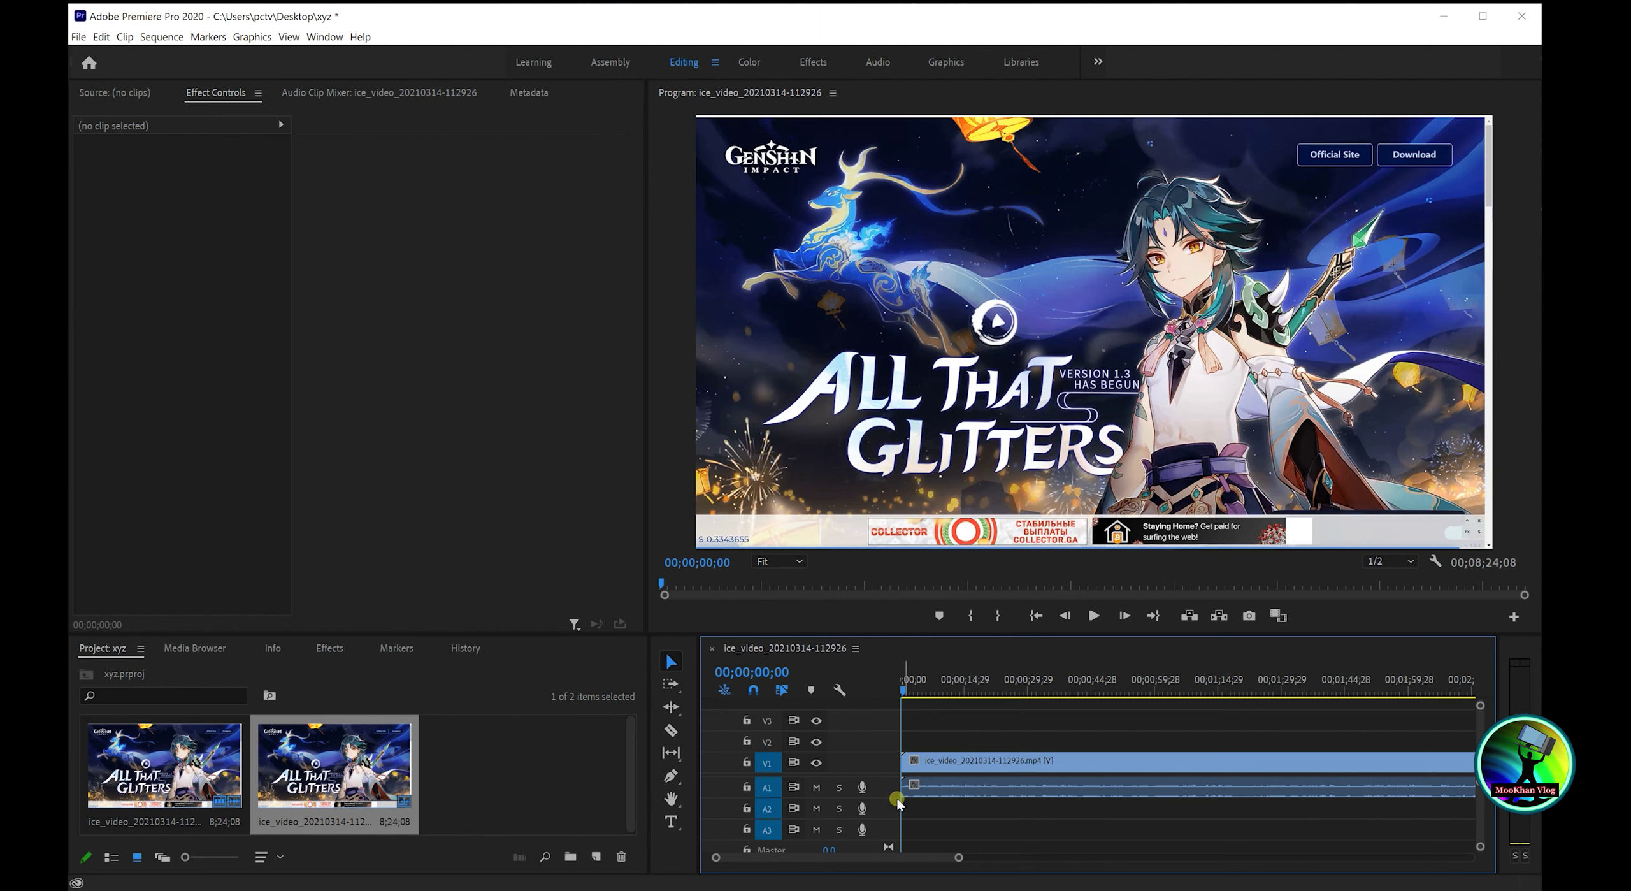
- Play the sequence's opening and mute track A1, toggling the mute off and back on
left_click(1092, 618)
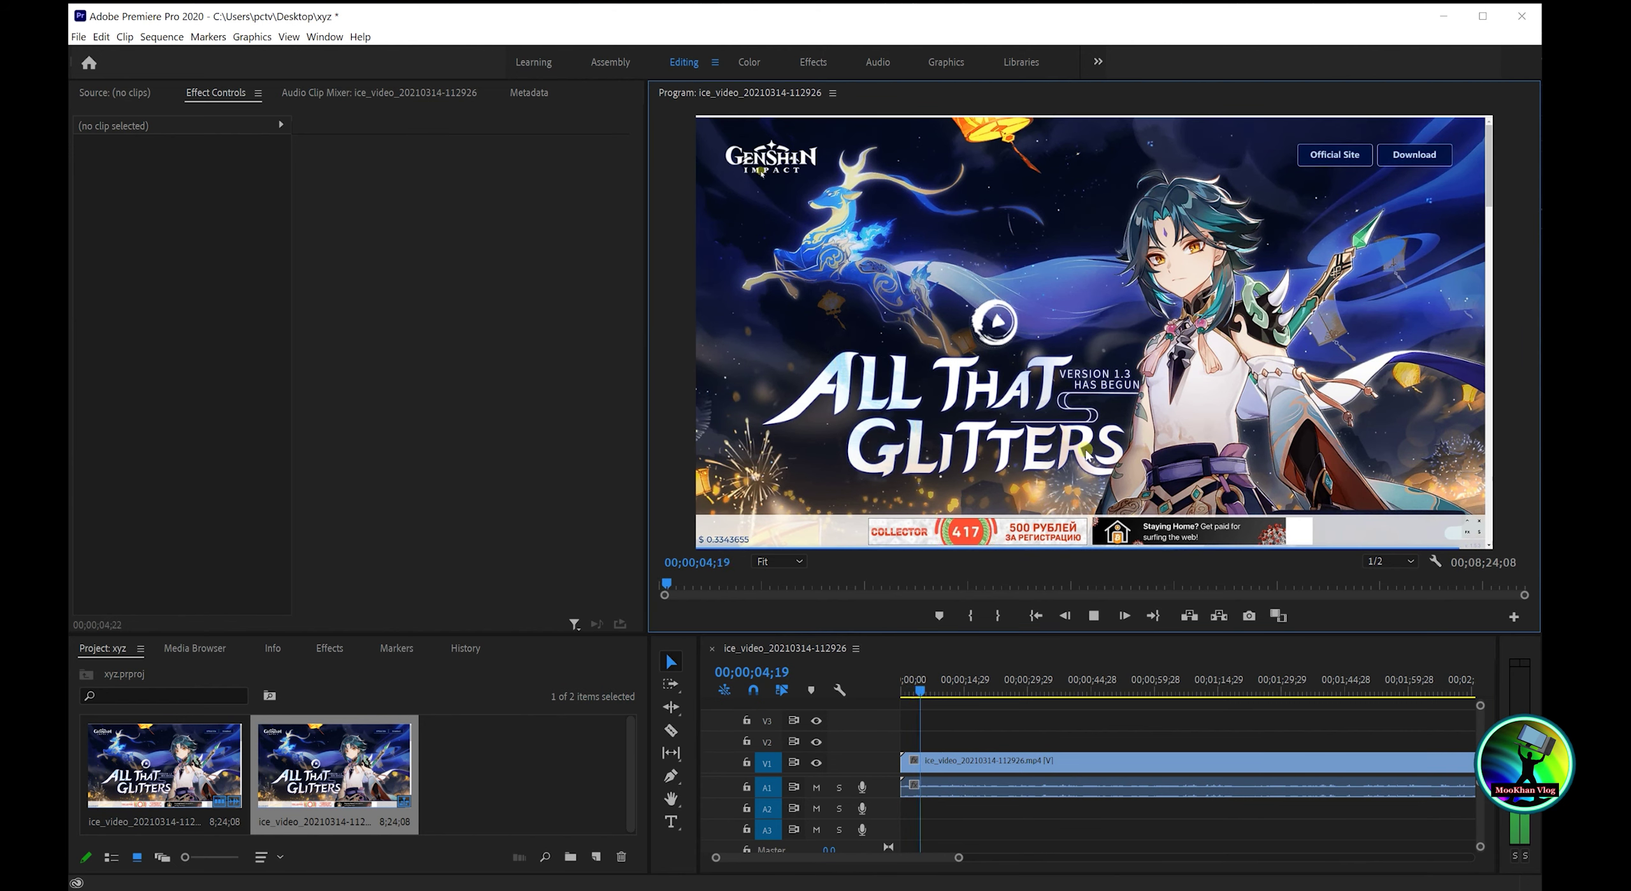
left_click(1098, 617)
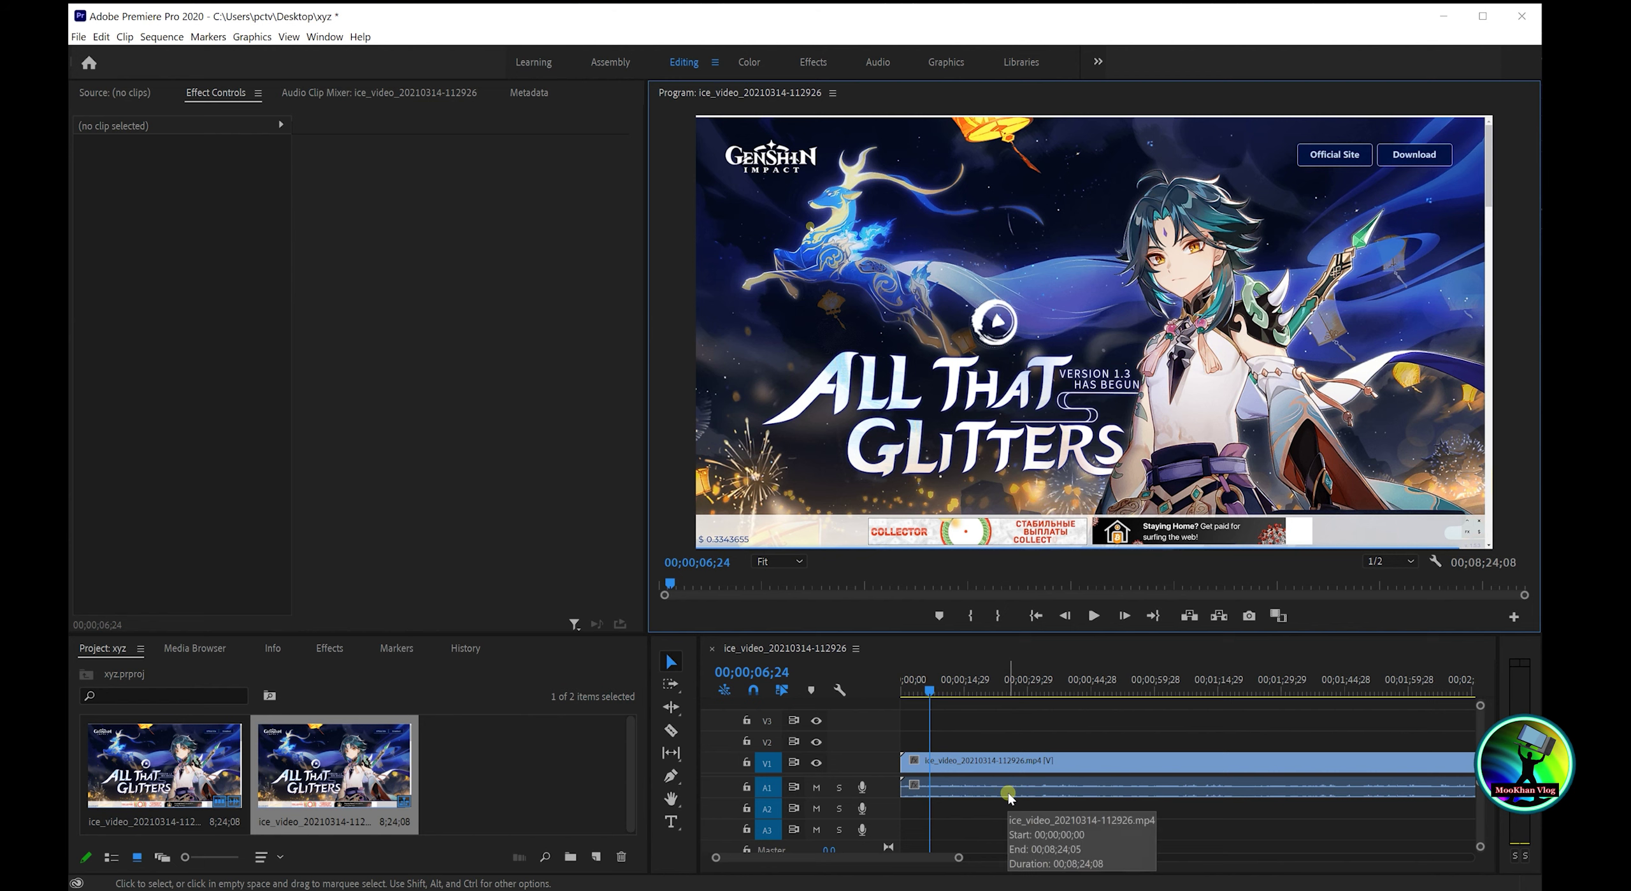
left_click(817, 787)
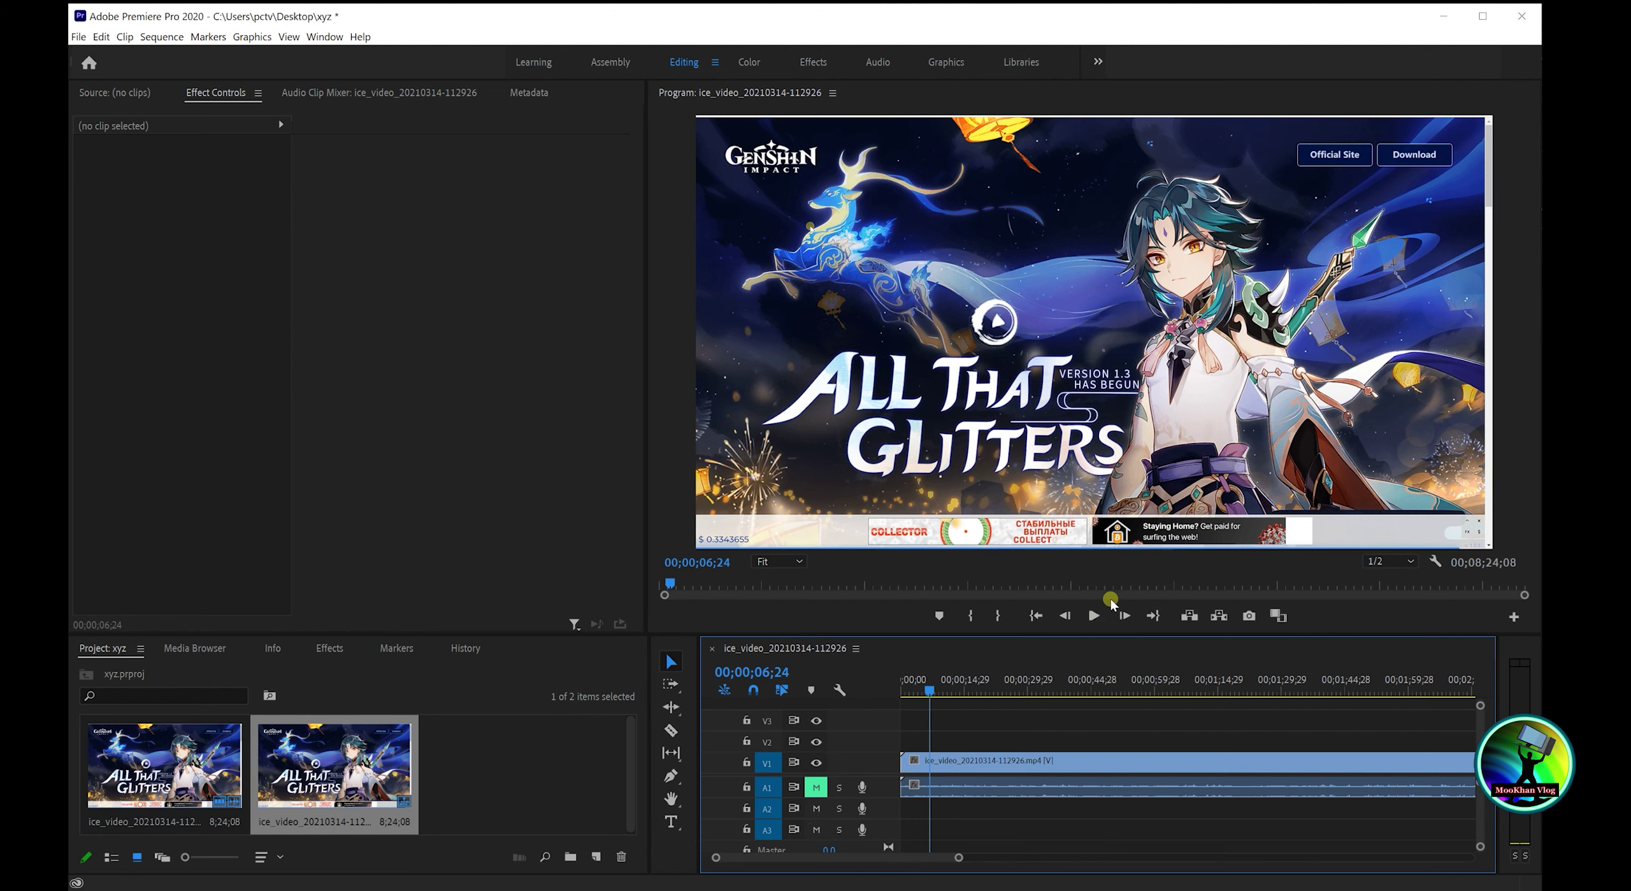
left_click(1090, 624)
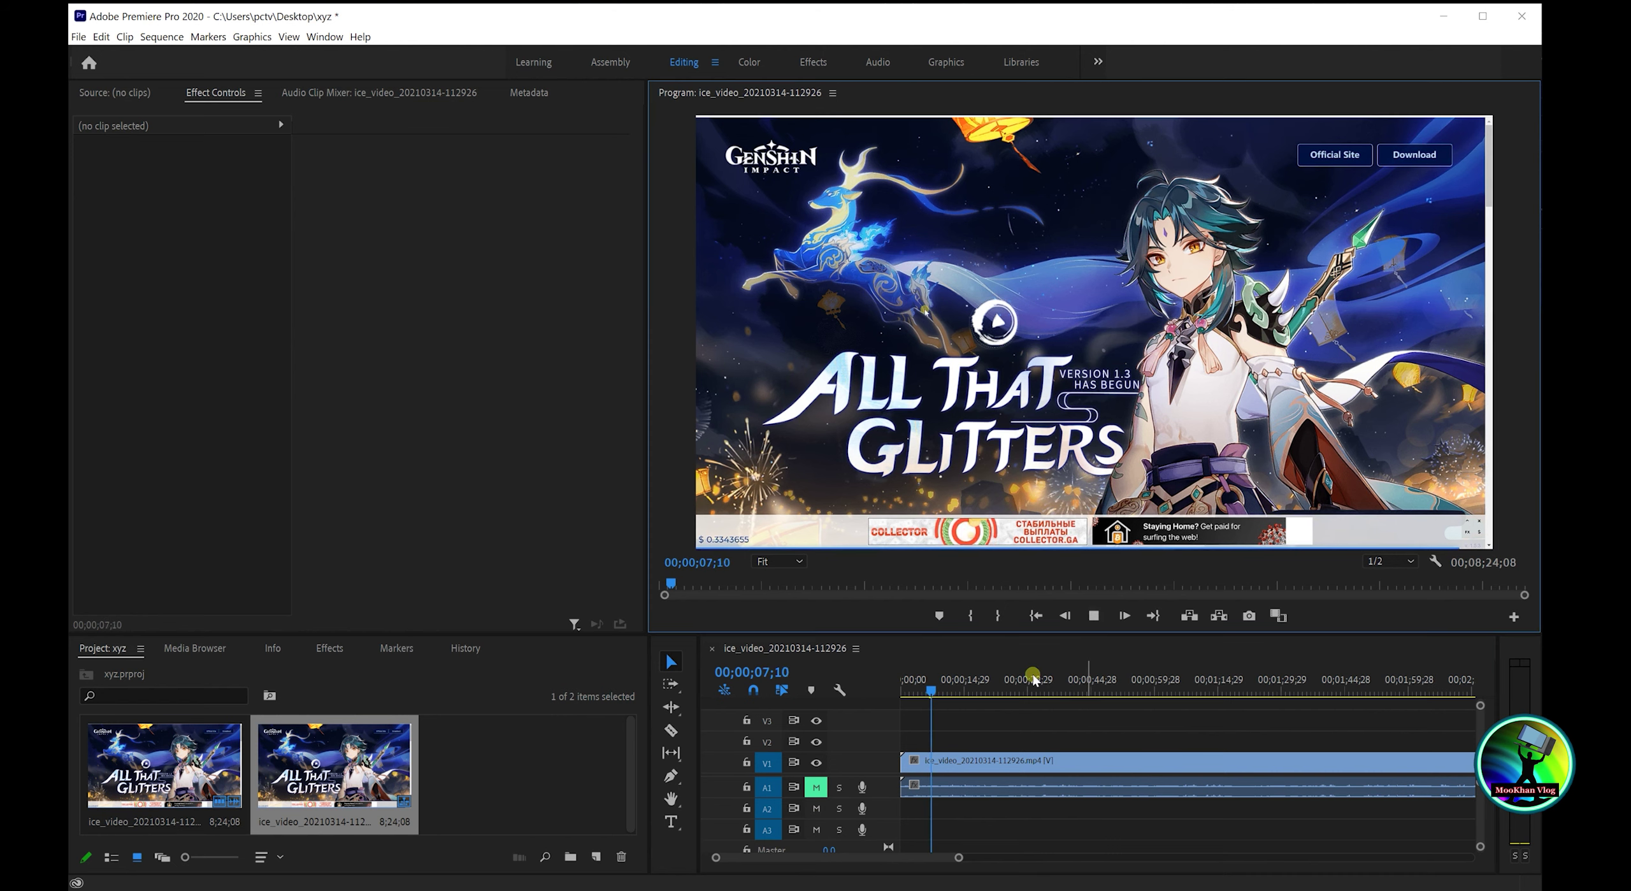
left_click(1091, 625)
left_click(1090, 625)
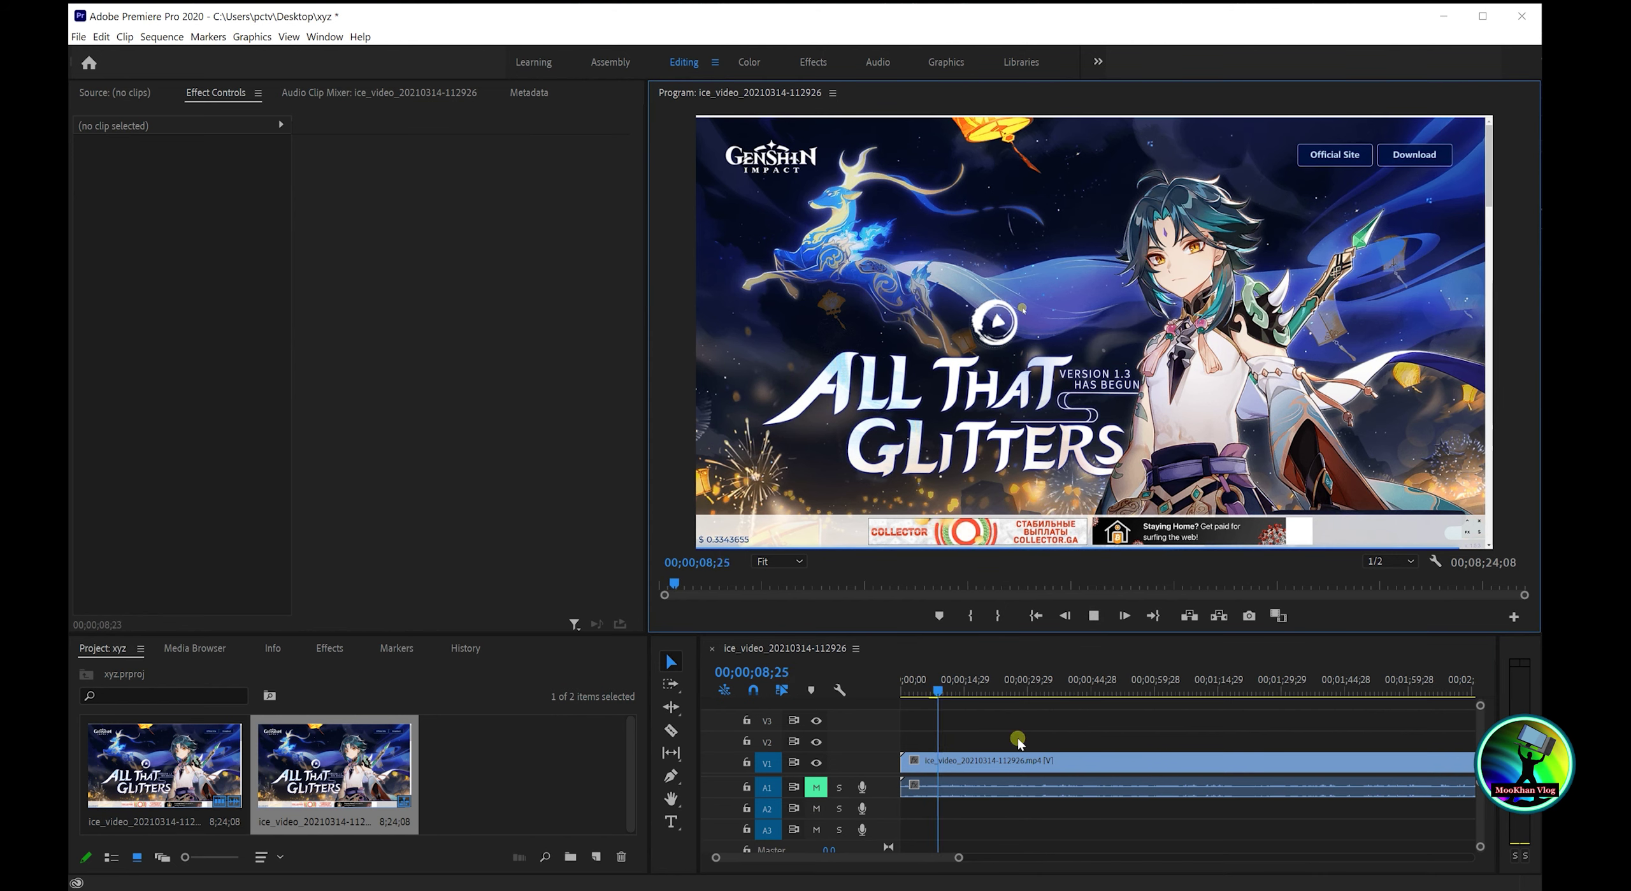
left_click(821, 796)
left_click(818, 788)
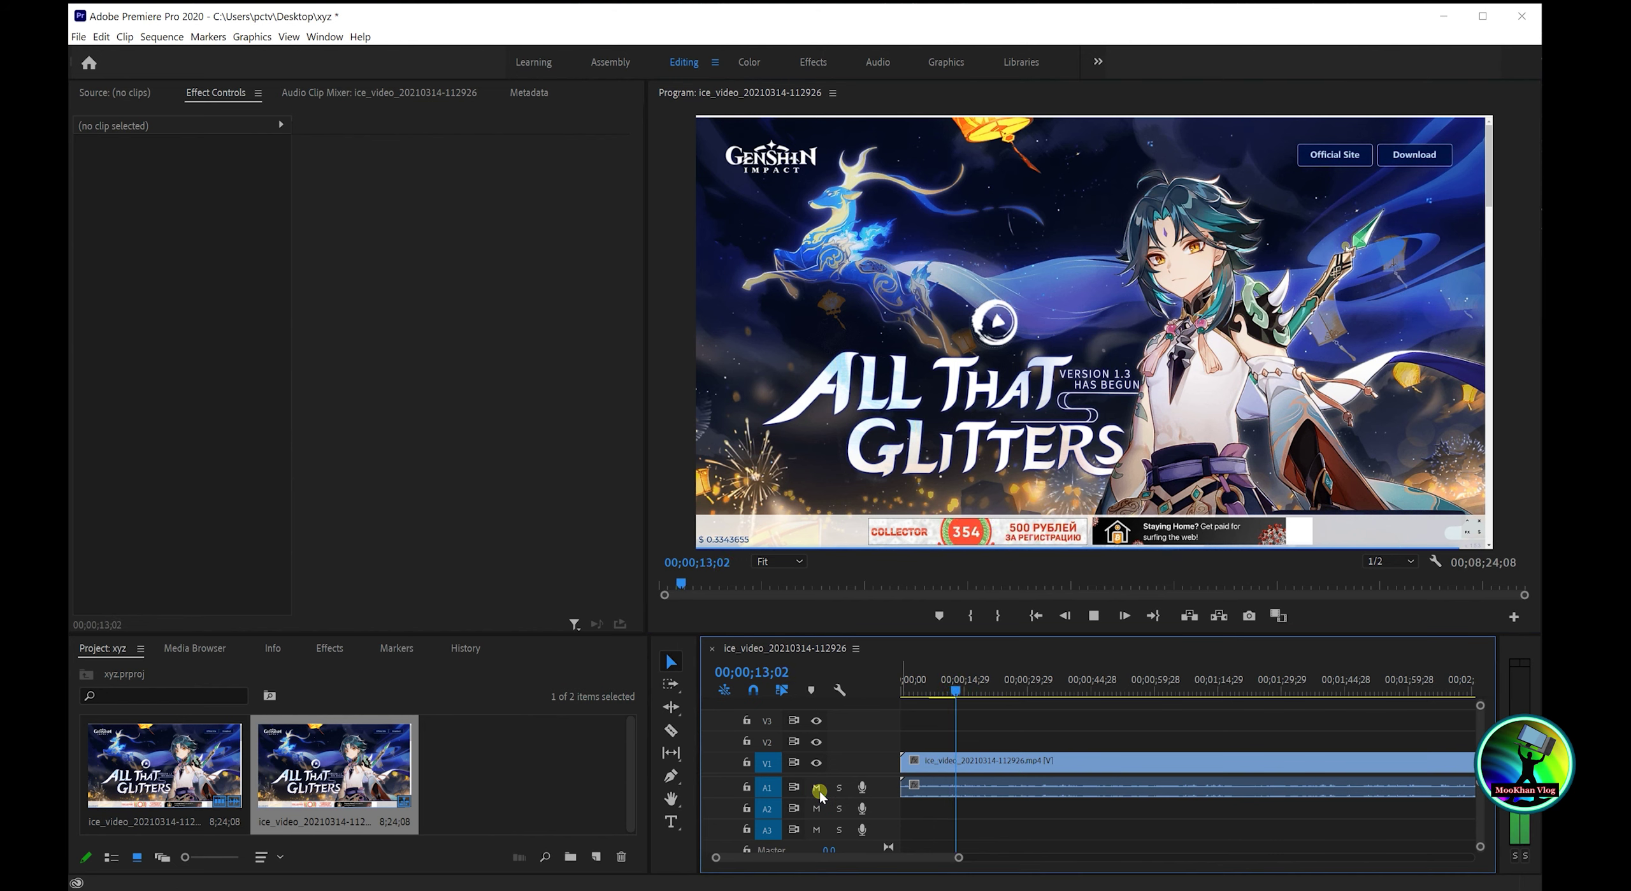
left_click(817, 789)
left_click(897, 790)
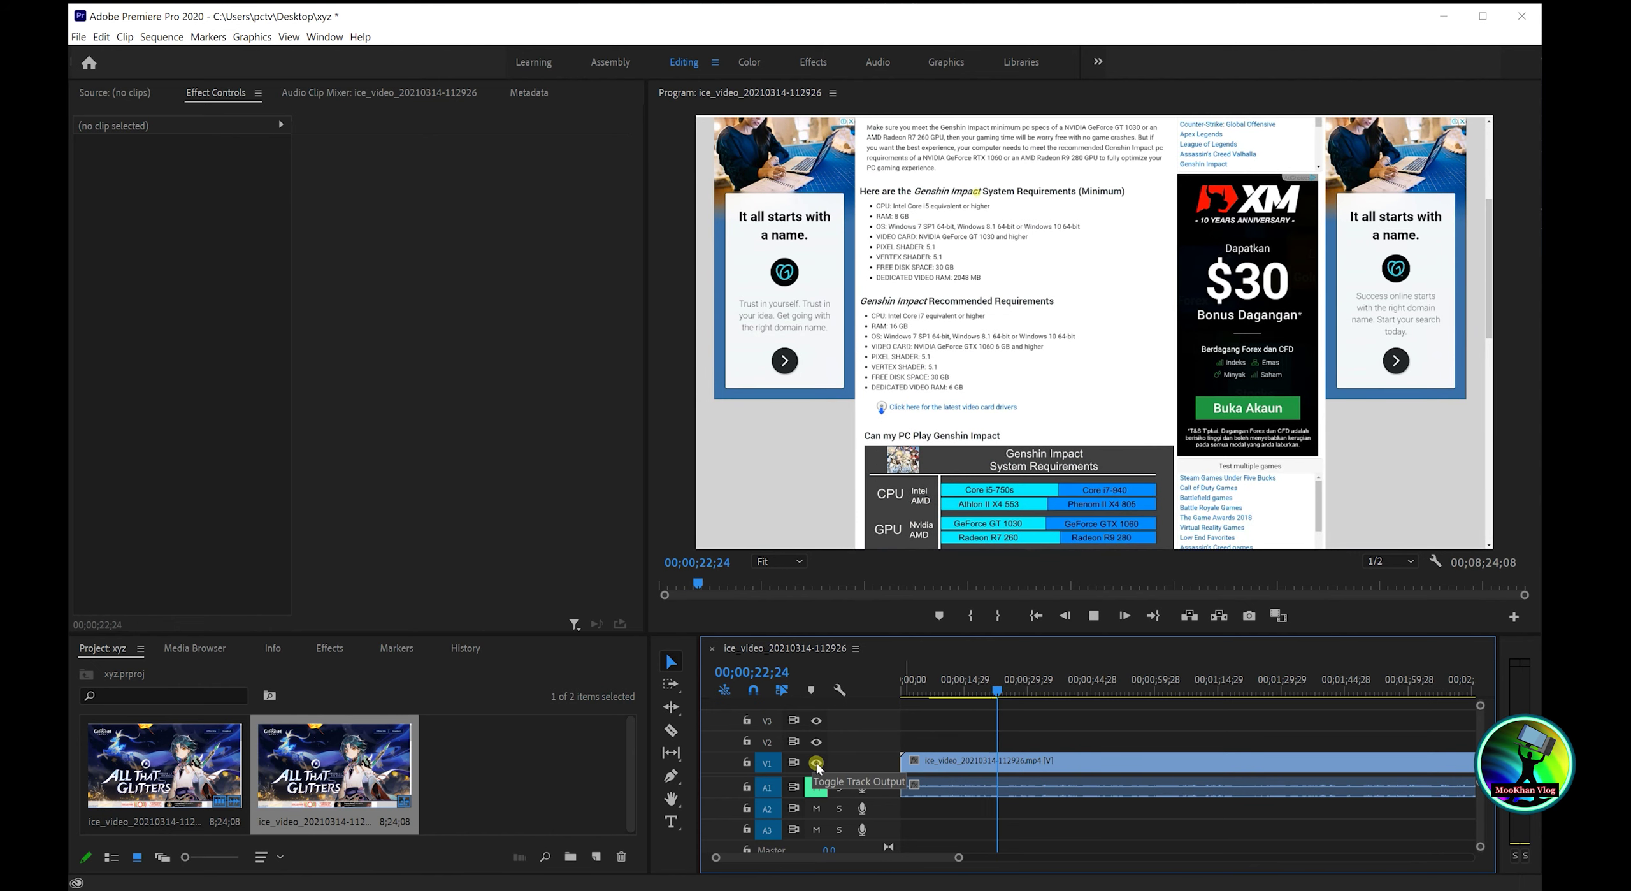
- Toggle V1's track output off and on during playback, leaving it visible, then stop at 00;00;00;00
left_click(816, 762)
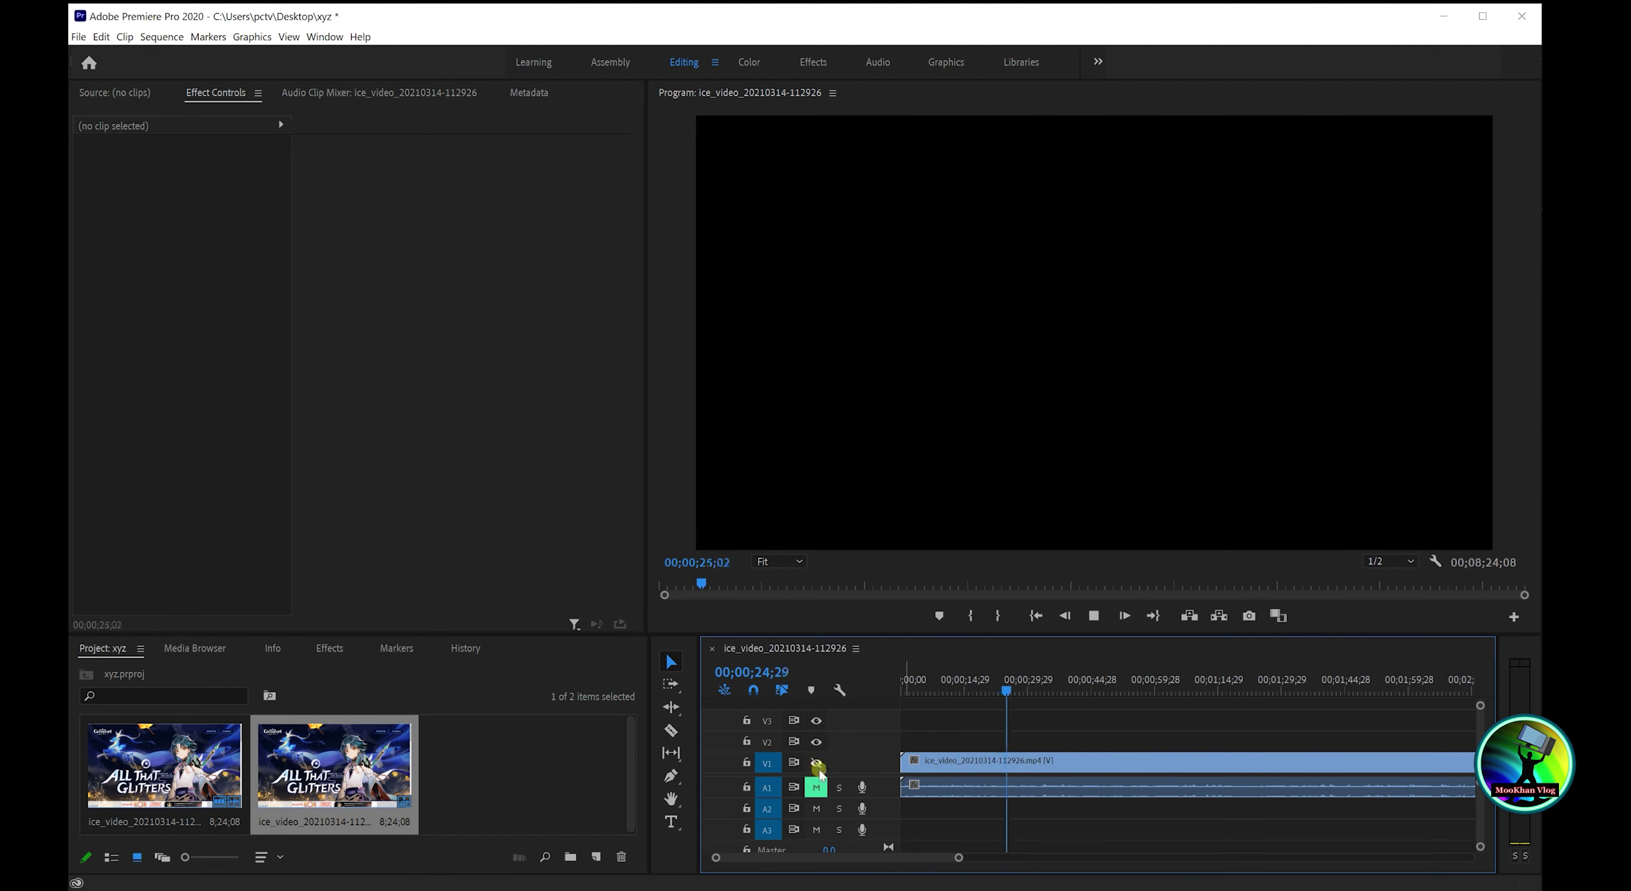
left_click(817, 762)
left_click(817, 762)
left_click(818, 762)
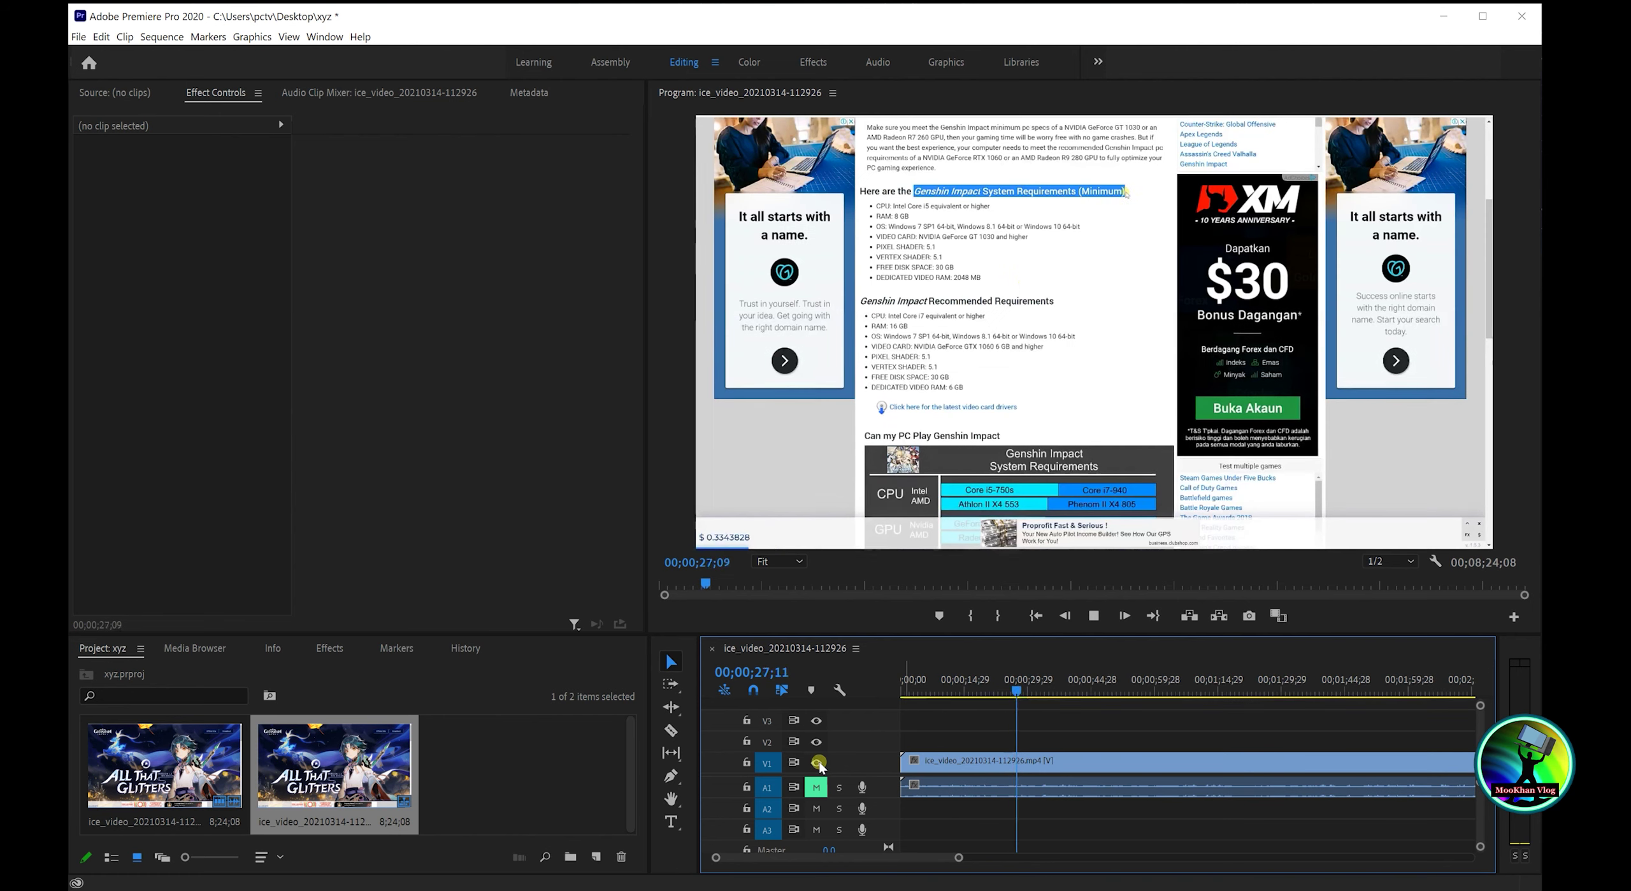
left_click(817, 763)
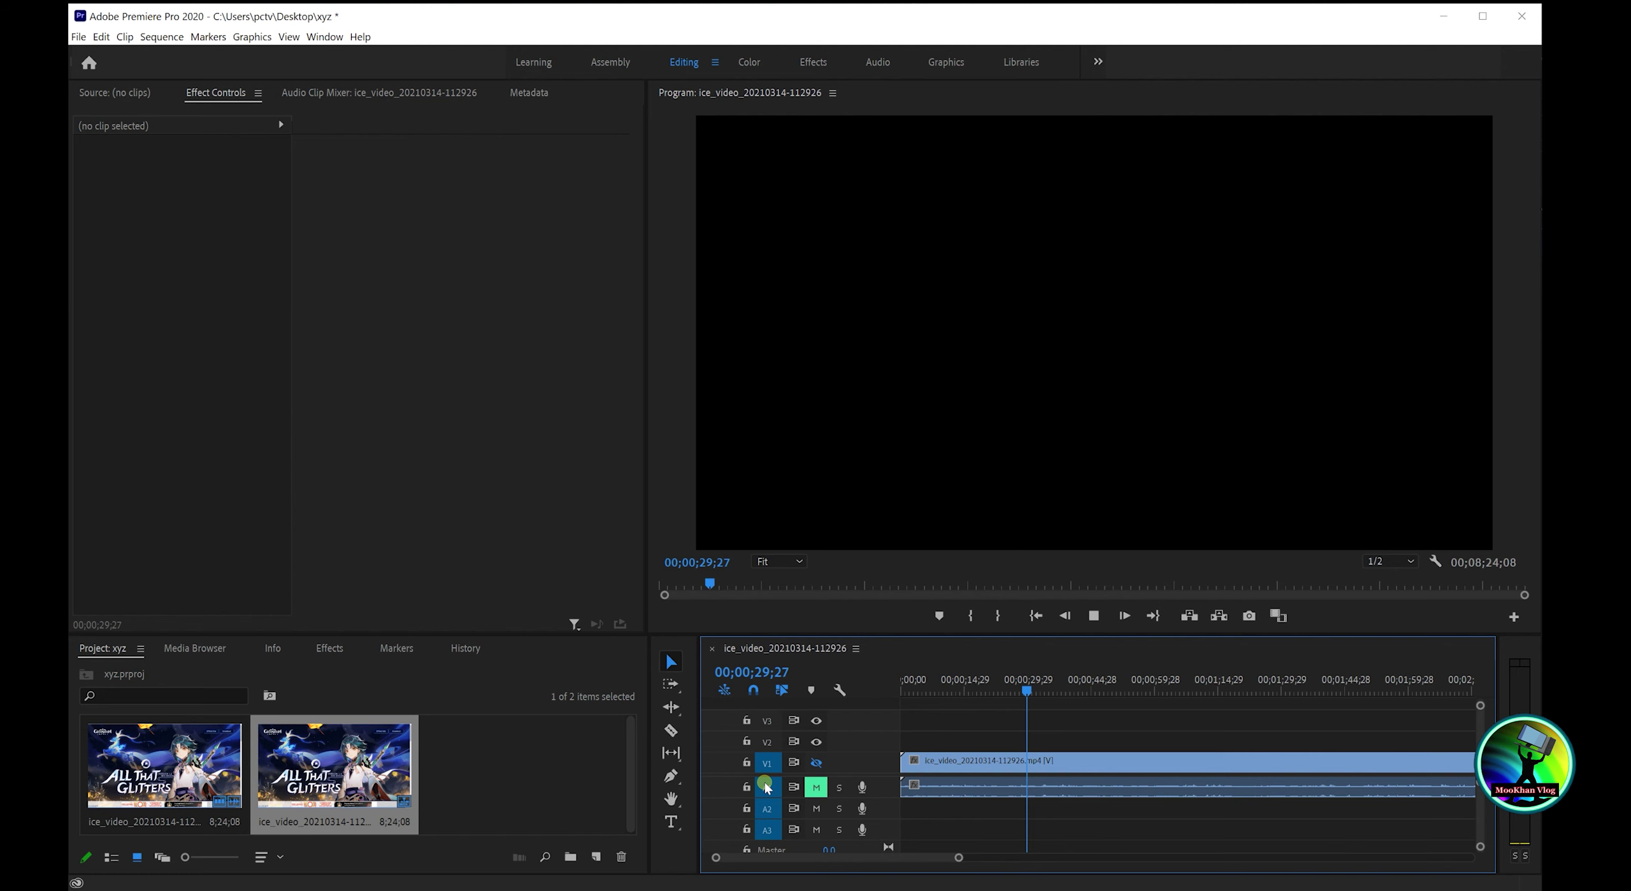
left_click(816, 763)
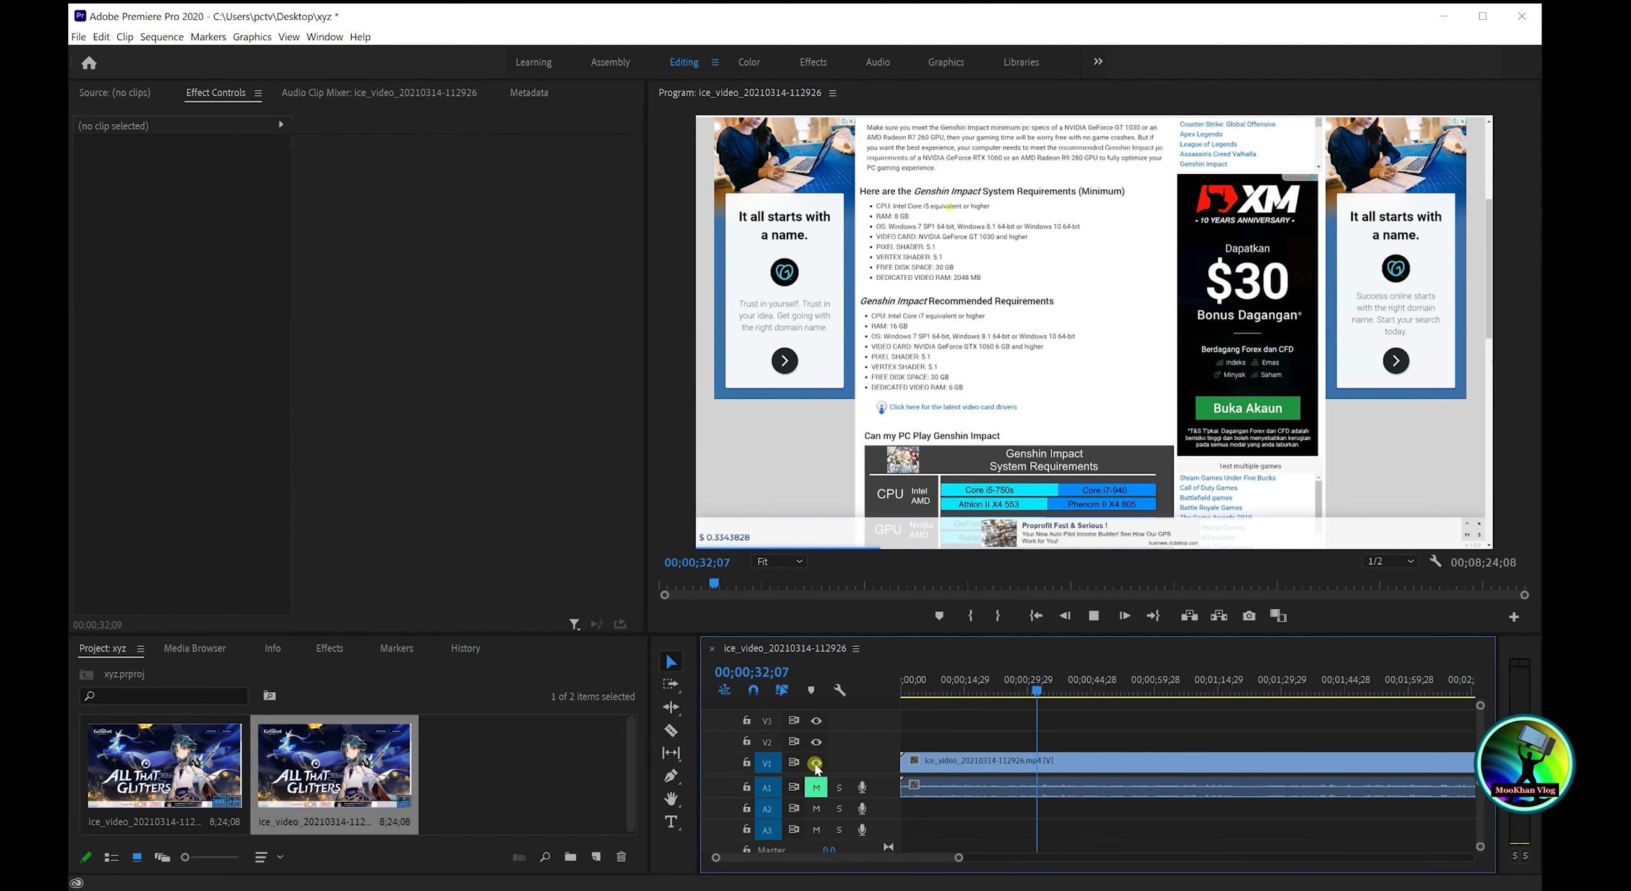
left_click(817, 763)
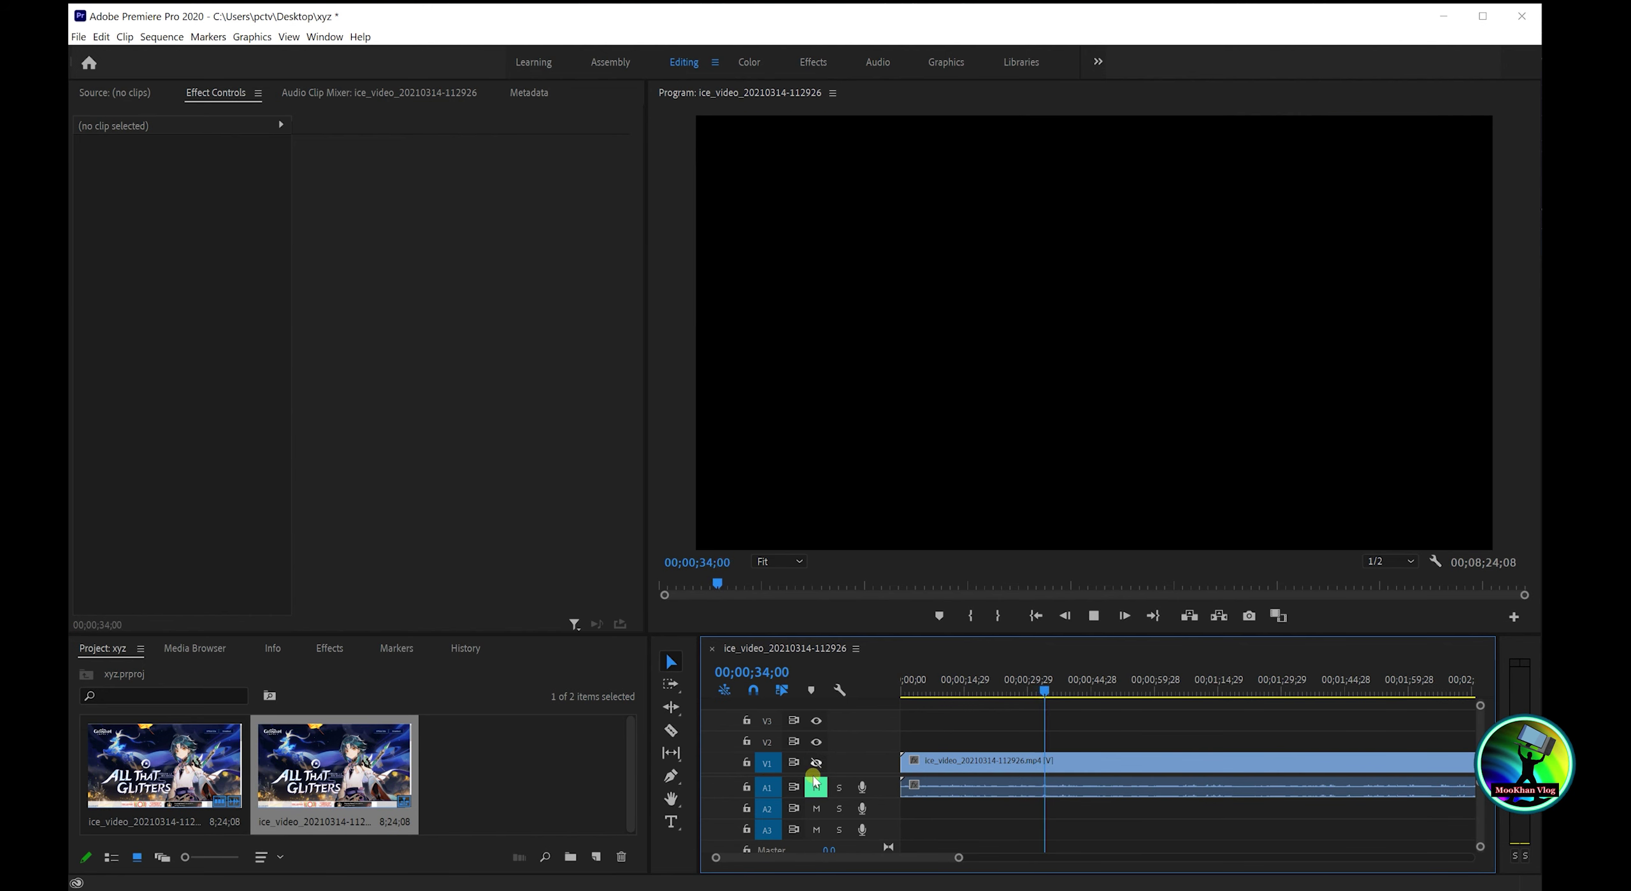
left_click(817, 762)
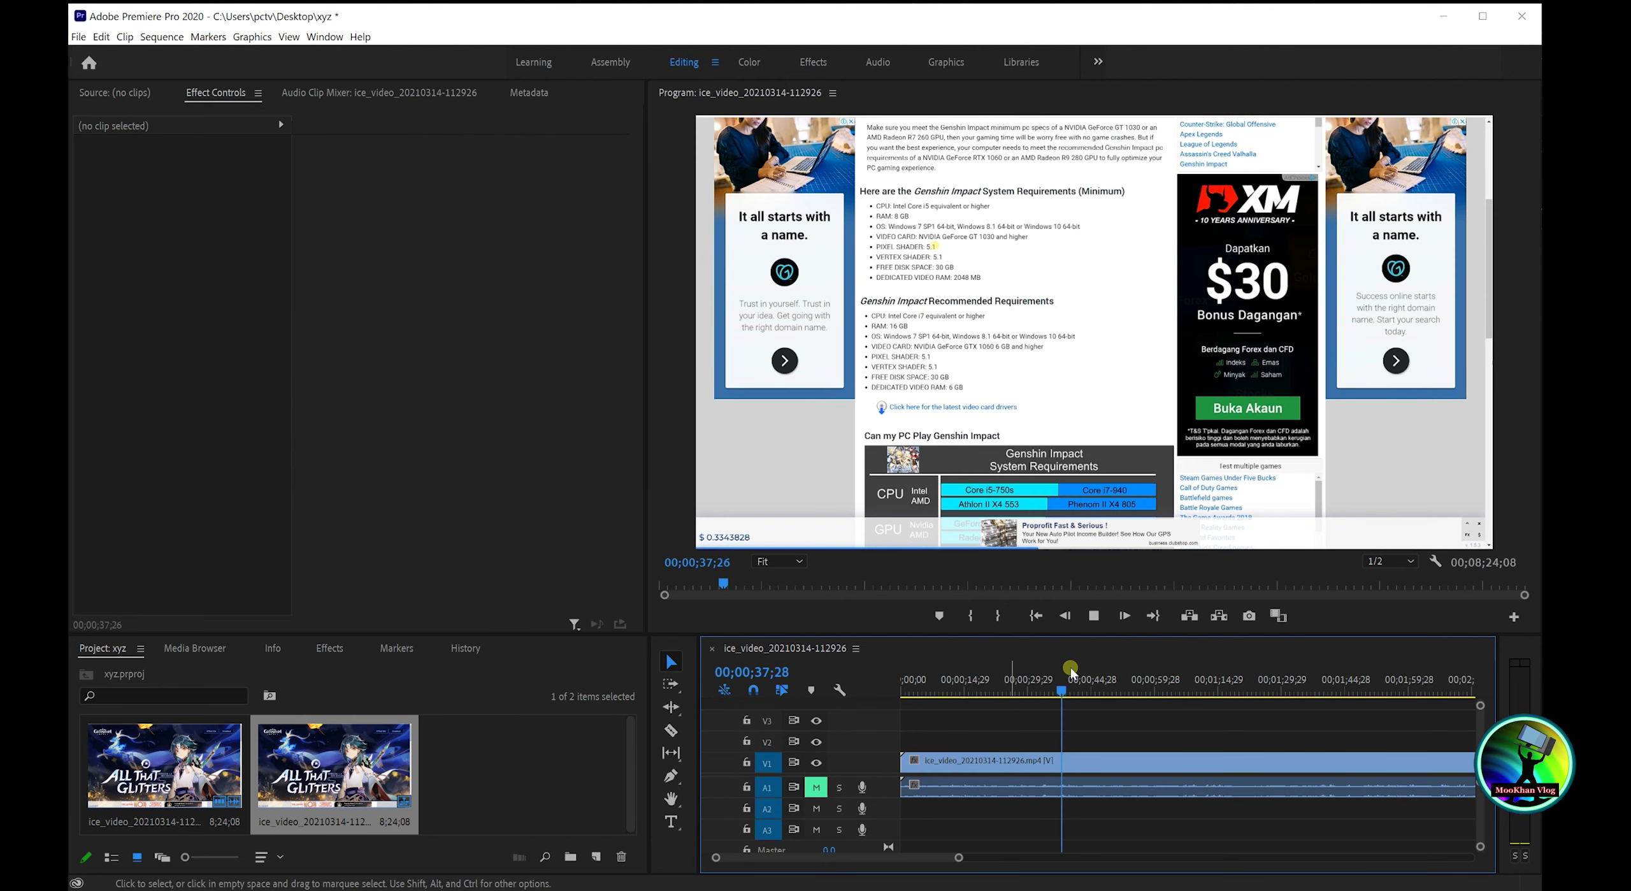
left_click(1093, 616)
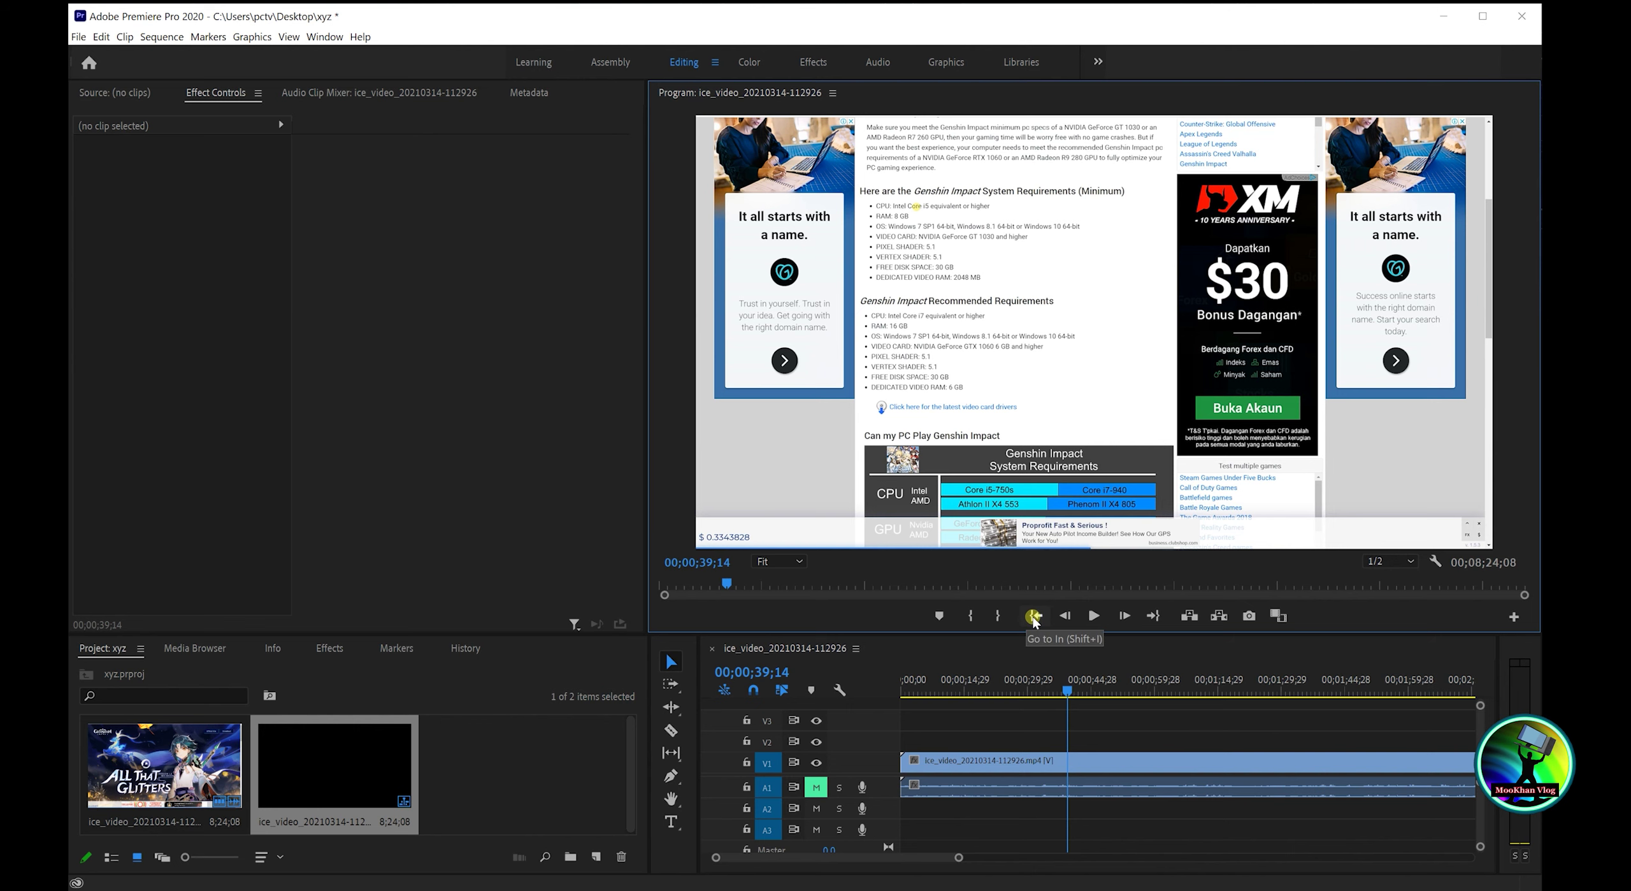
left_click(1034, 615)
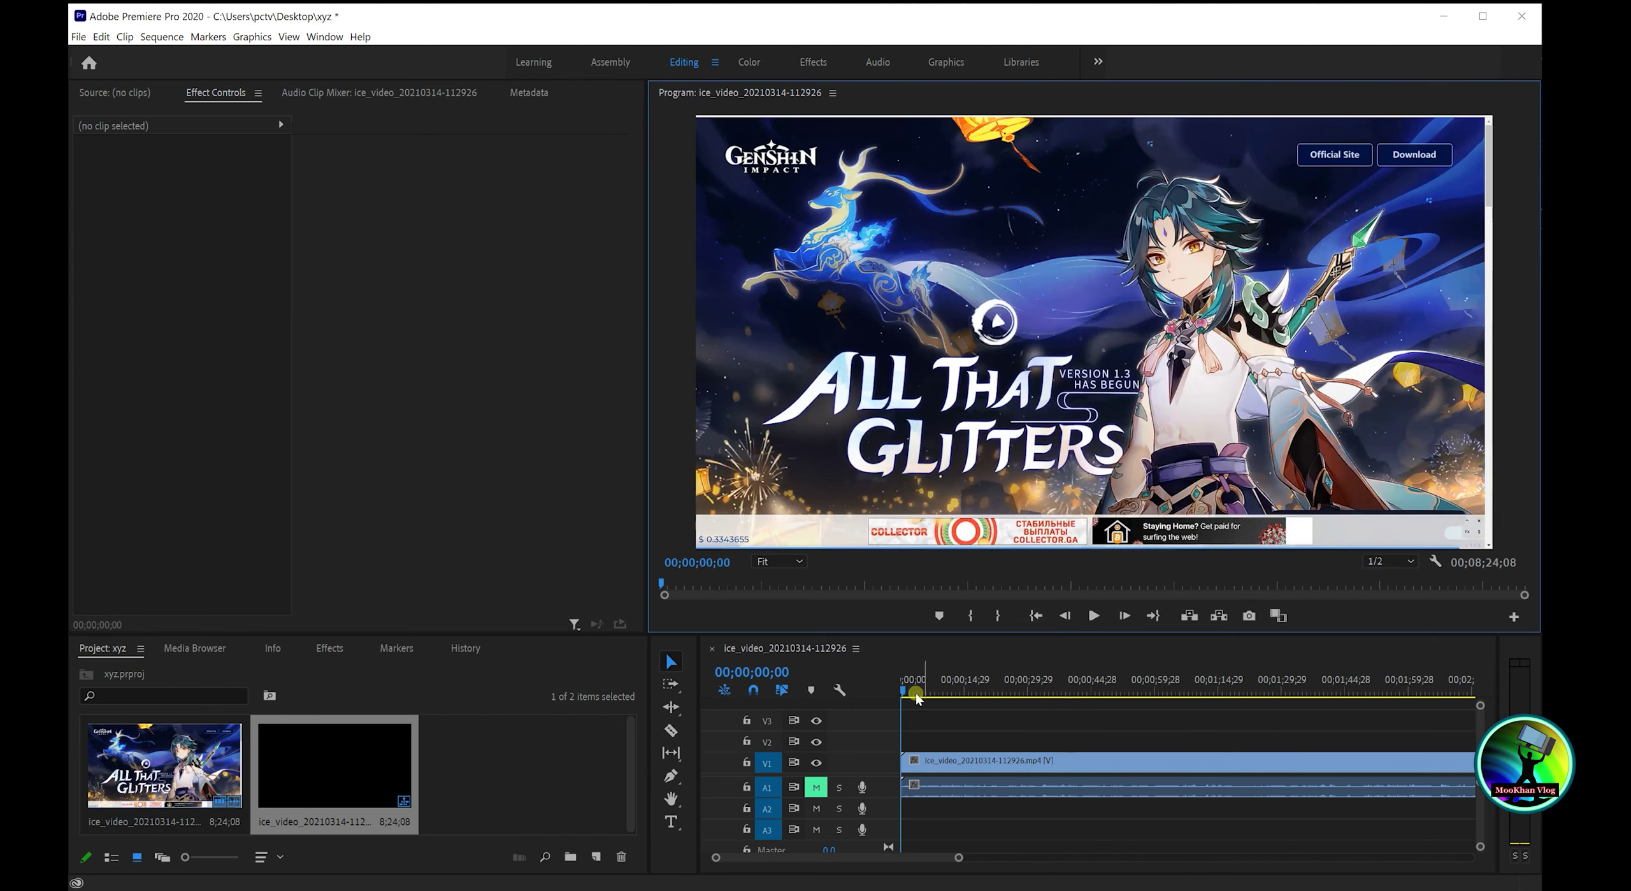
left_click_drag(905, 691, 1238, 691)
left_click(1034, 616)
left_click(1152, 616)
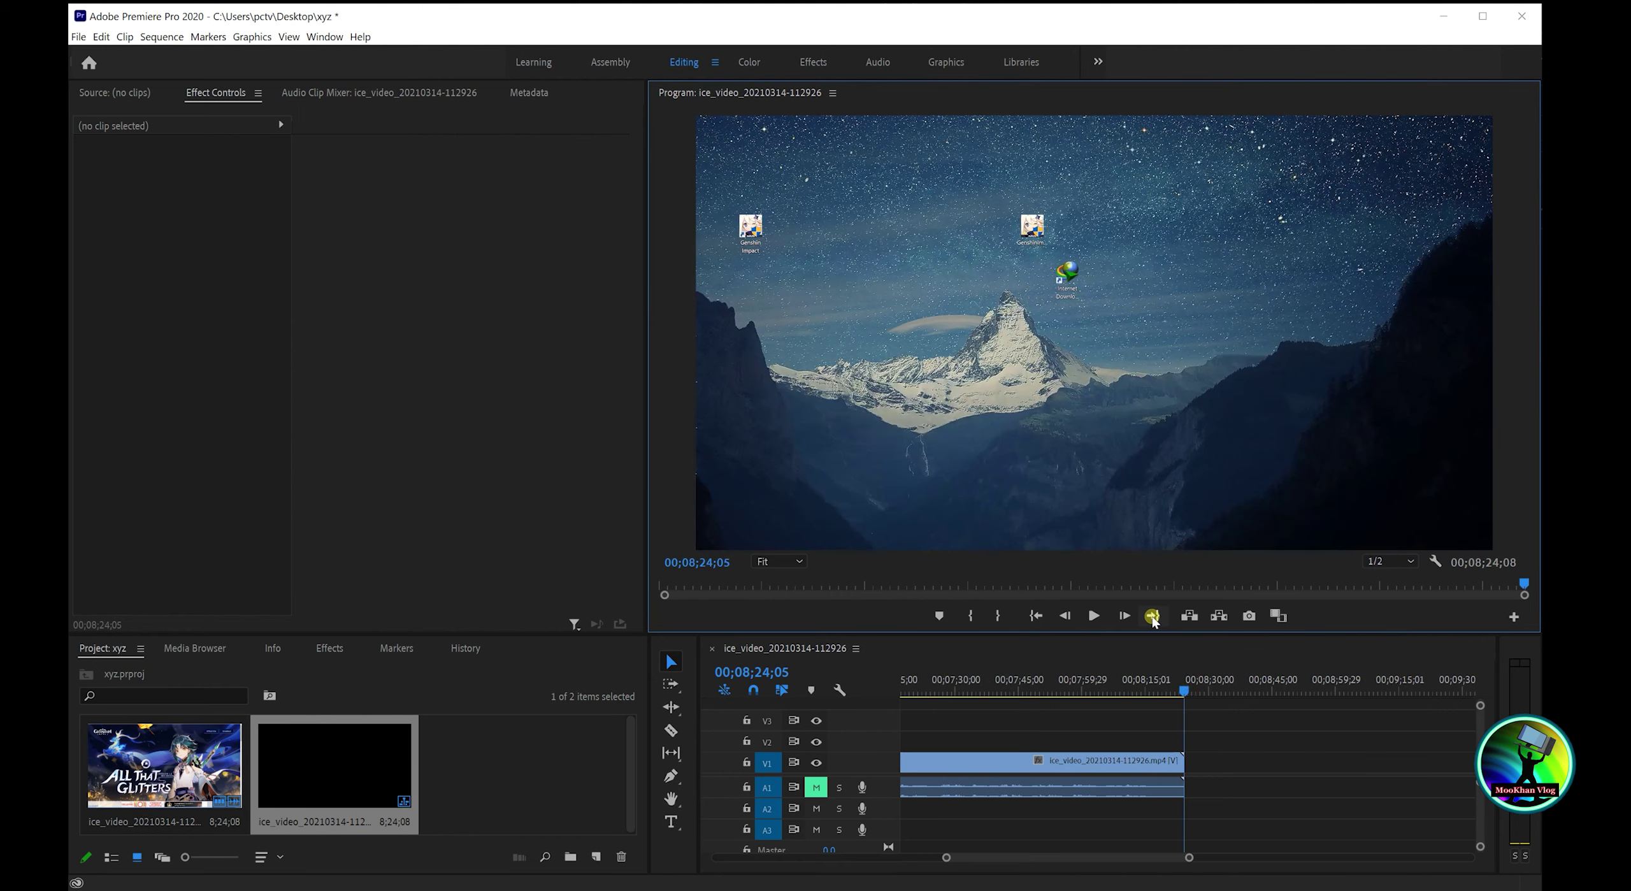
left_click(1036, 615)
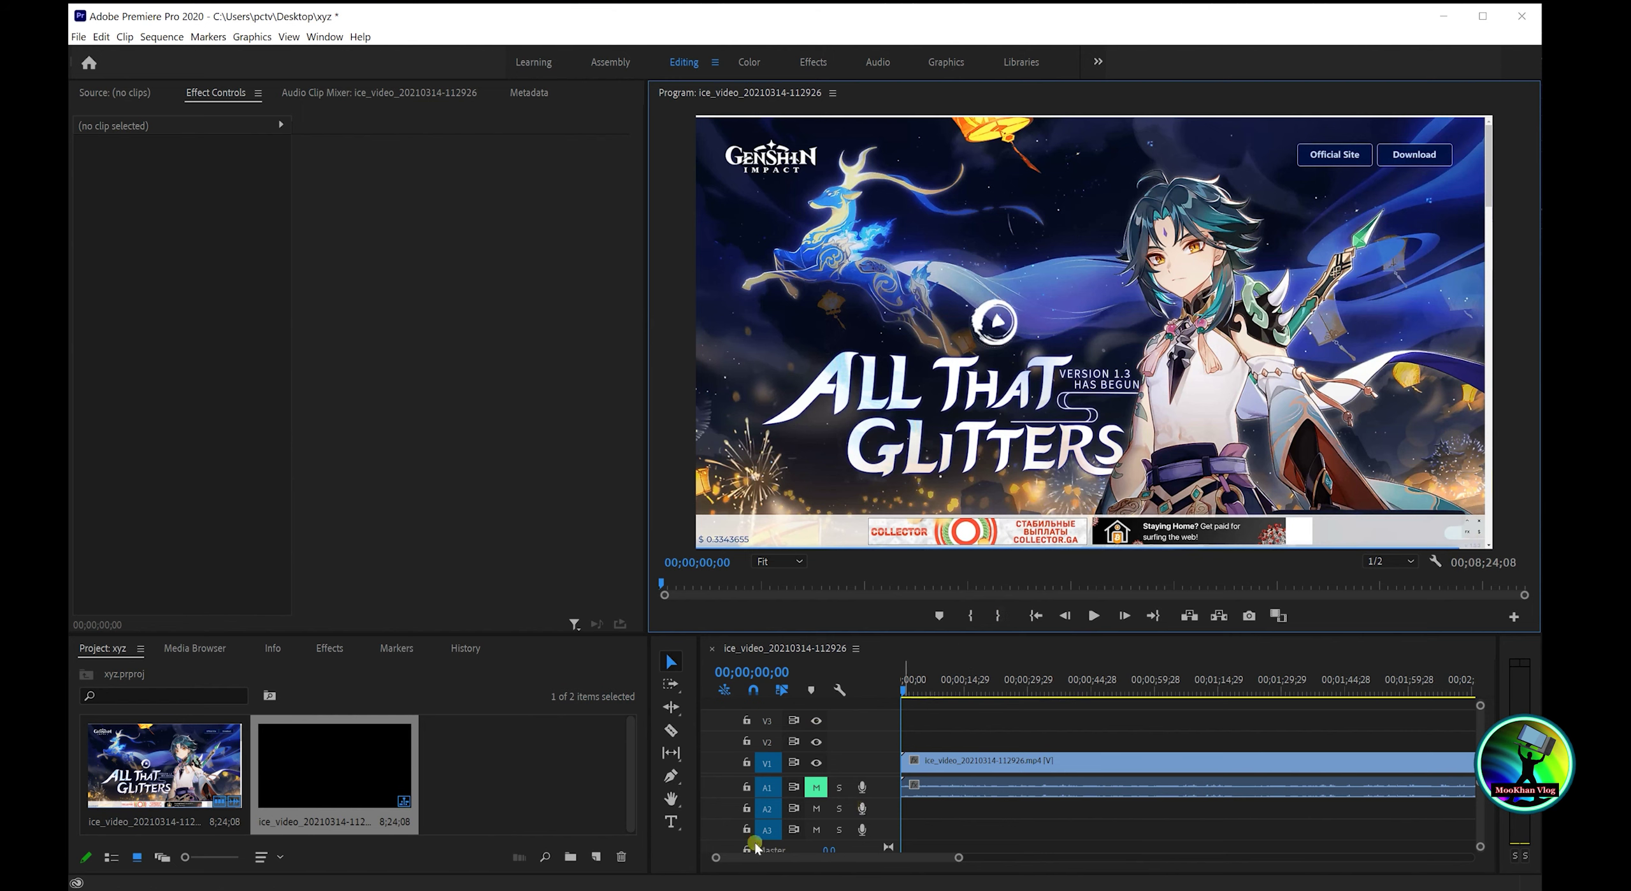
left_click(821, 771)
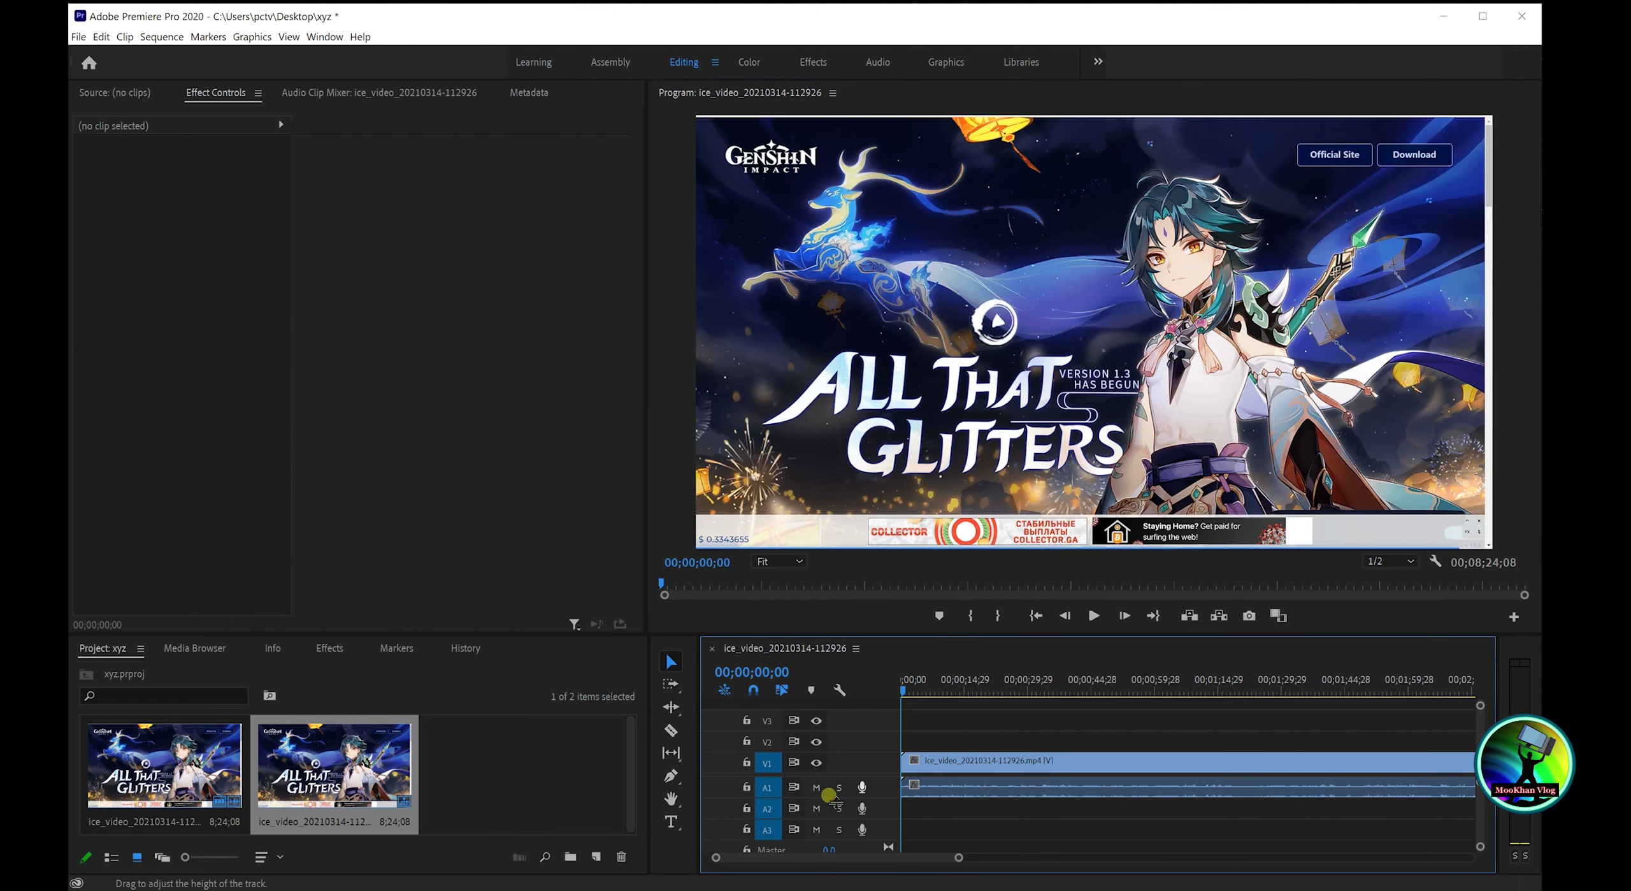
left_click(816, 763)
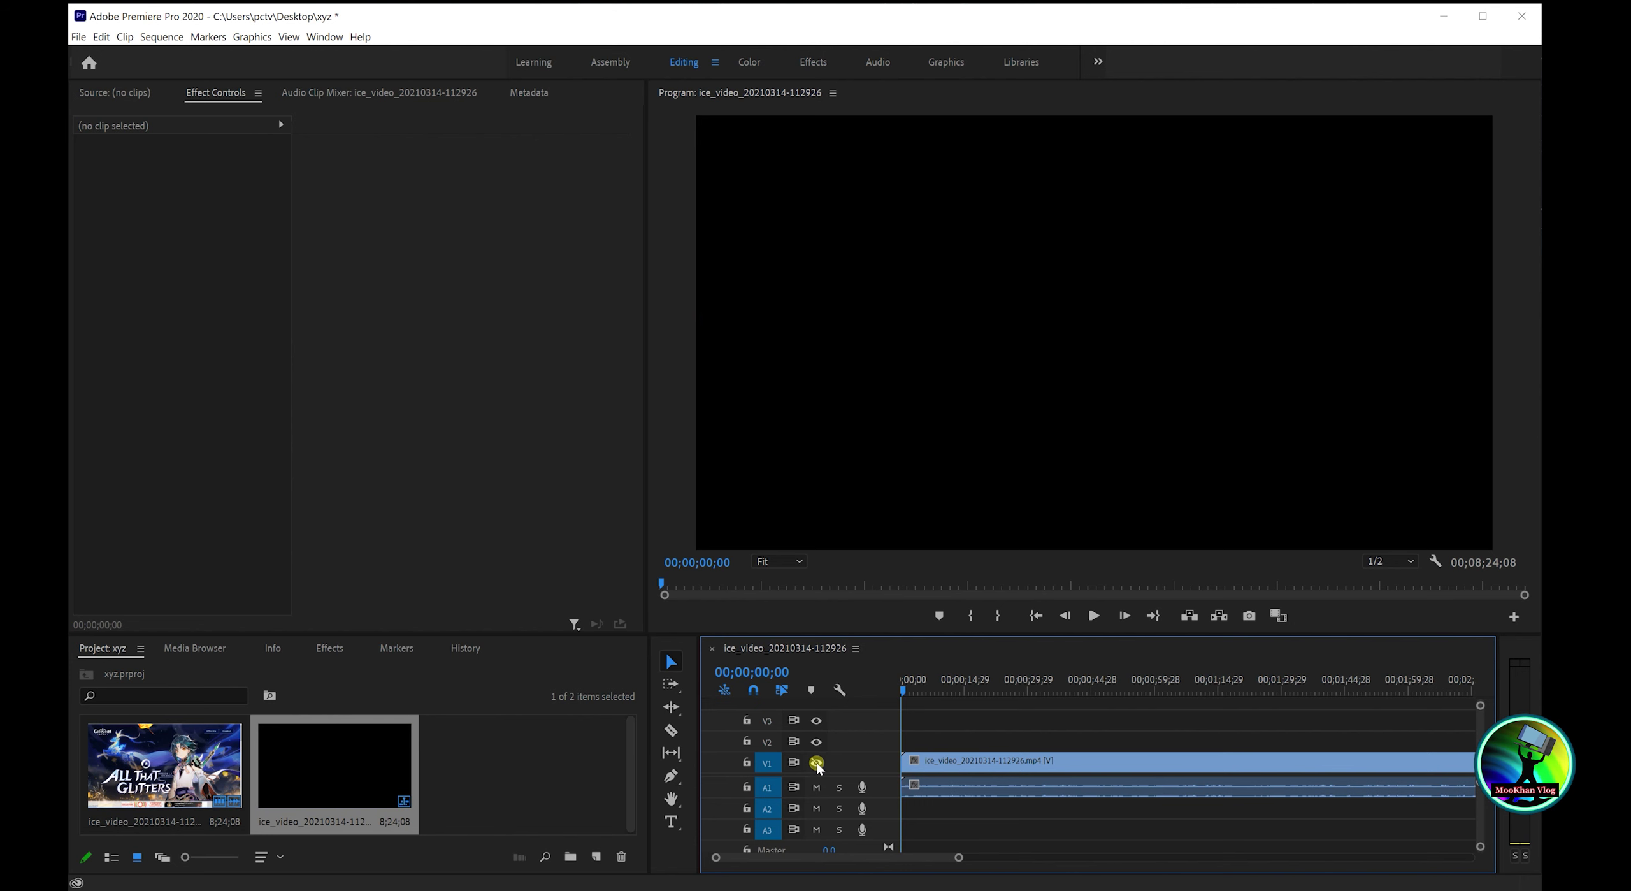
left_click(816, 763)
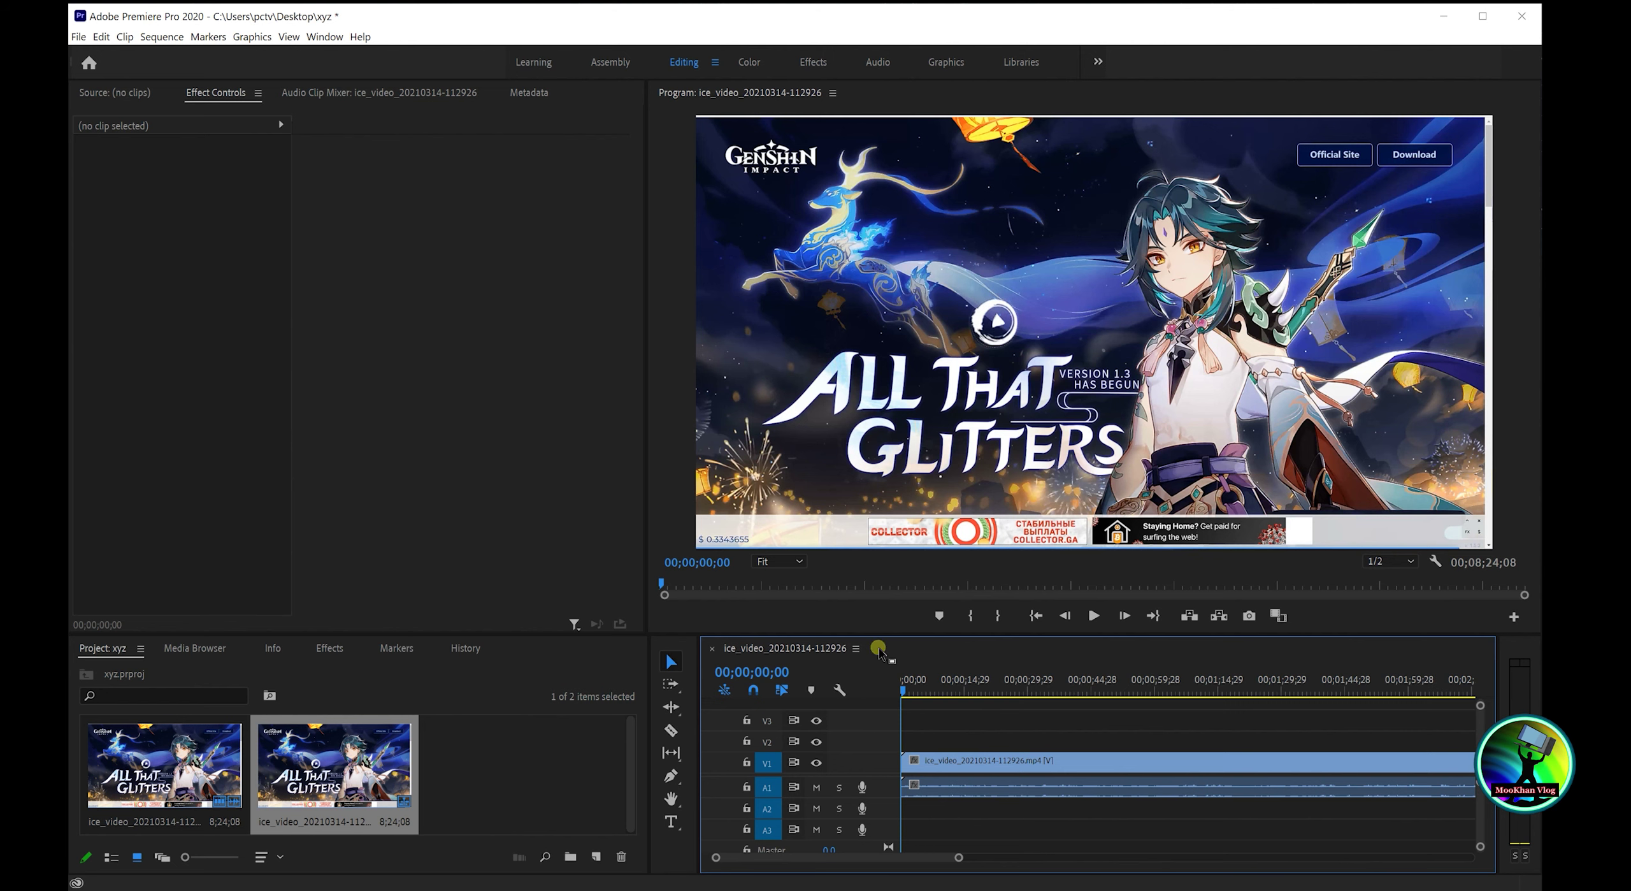
- Select the Genshin clip and glance at the Audio Clip Mixer before returning to Effect Controls
left_click(956, 778)
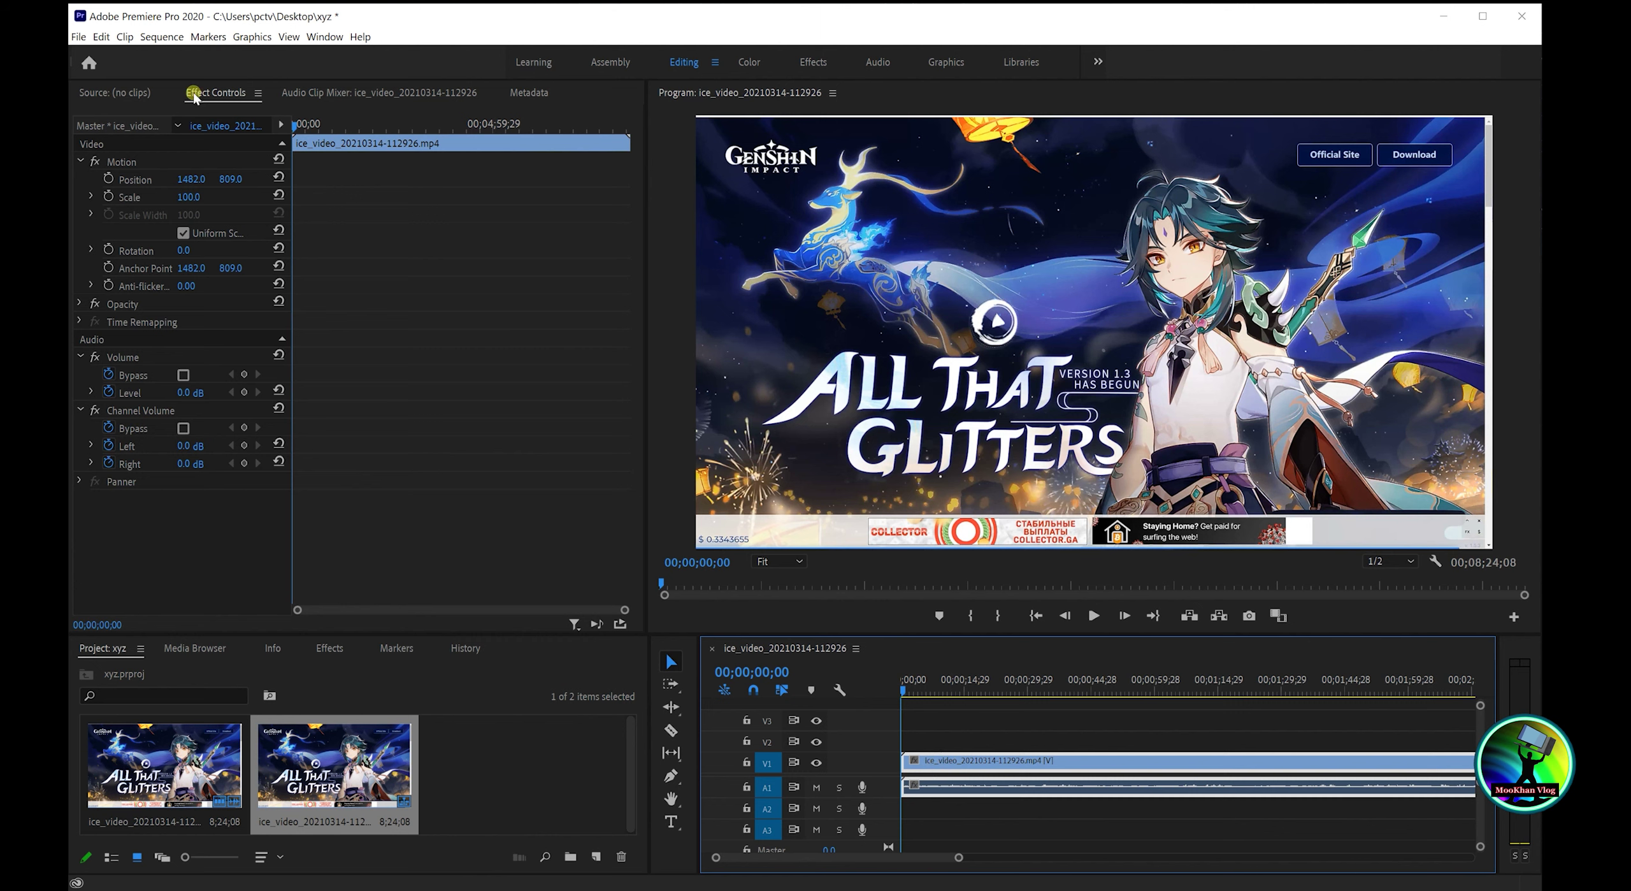
left_click(318, 105)
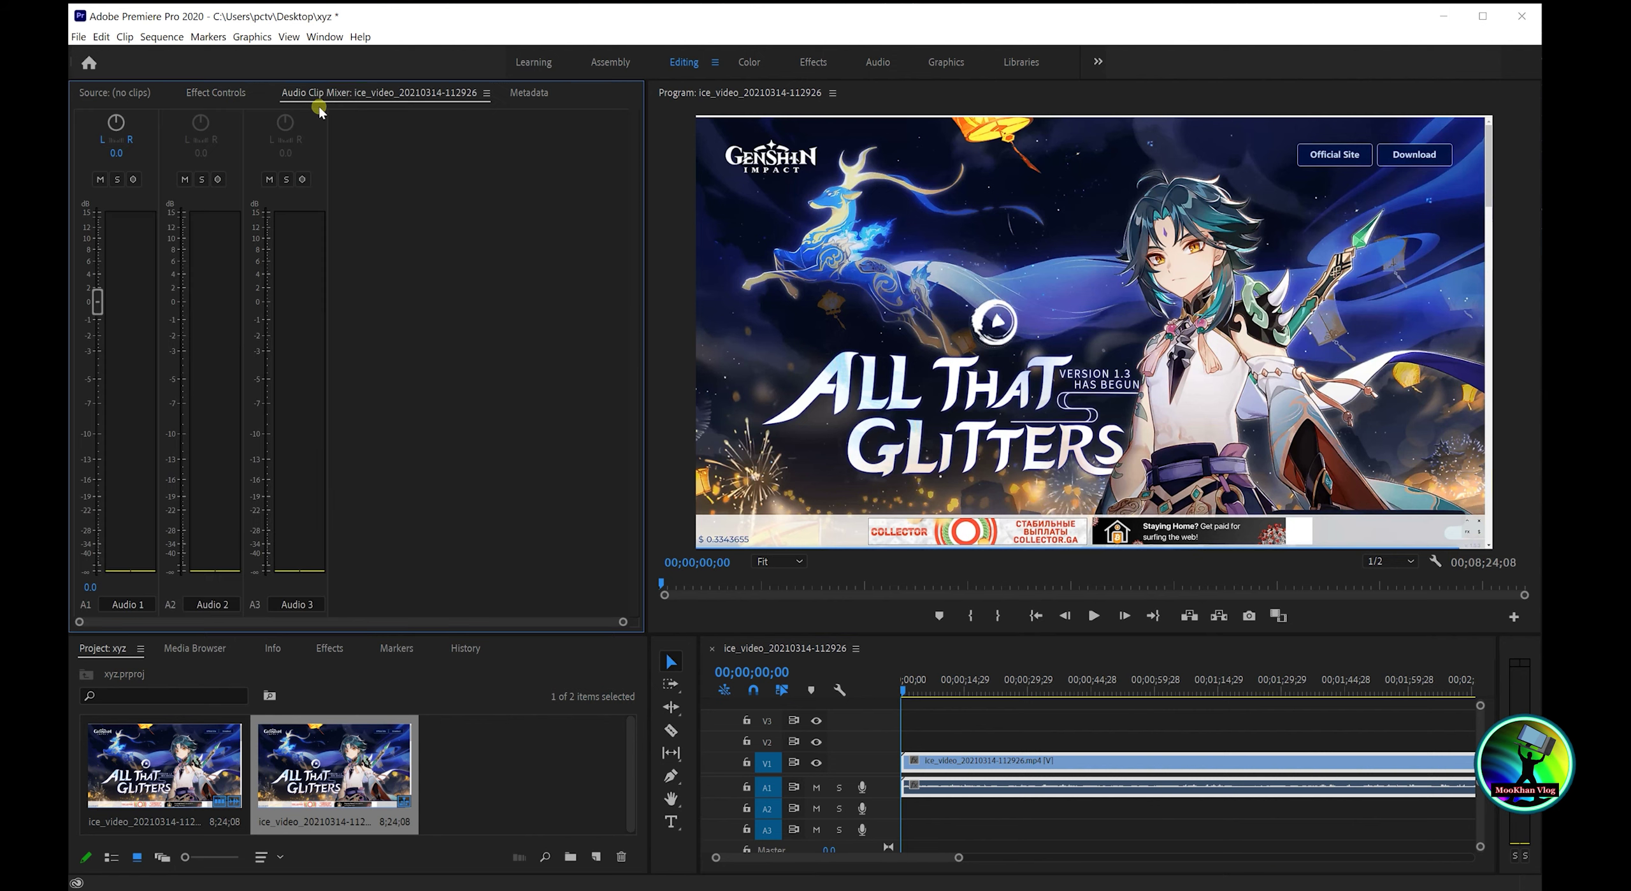
left_click(205, 95)
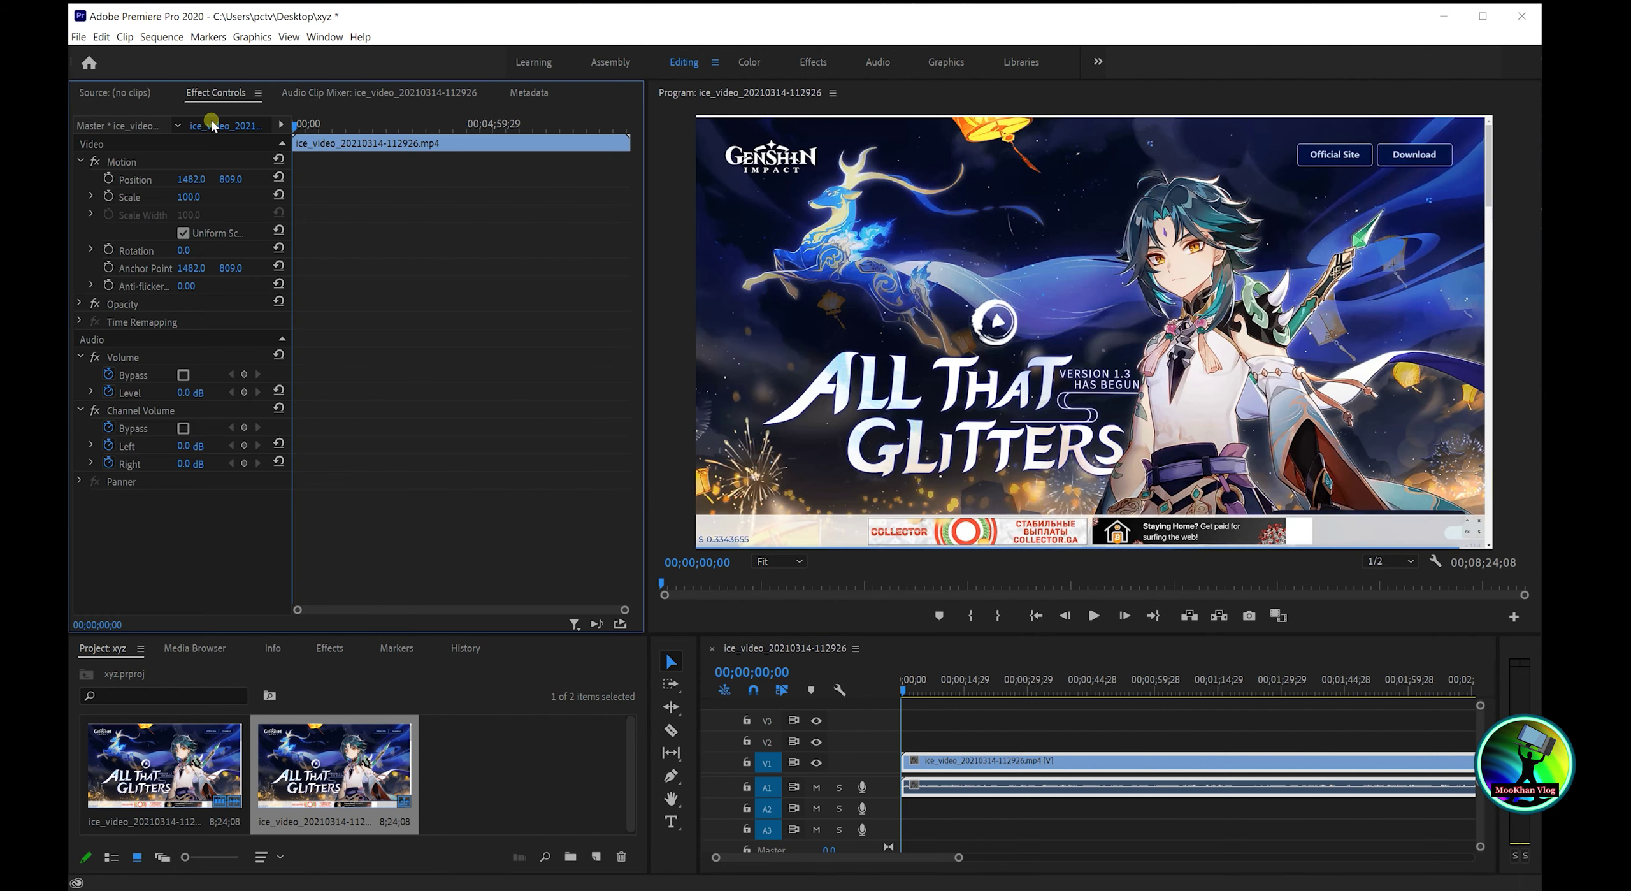
- Shrink the clip to about half size in the Program monitor, then restore Scale to 100
left_click(131, 197)
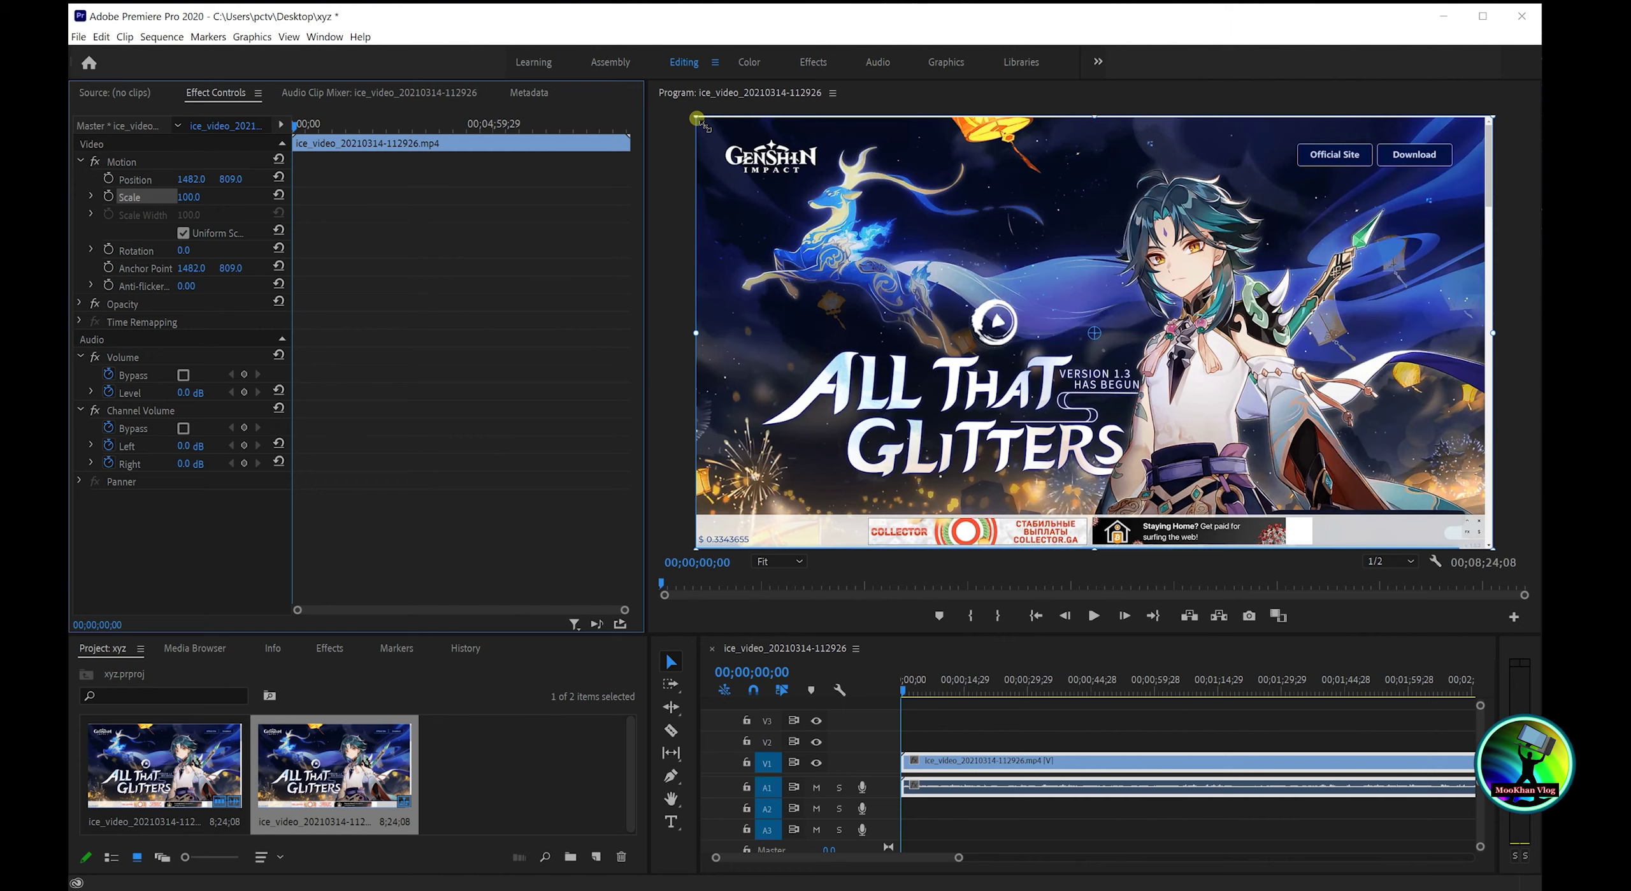
left_click_drag(700, 122, 886, 258)
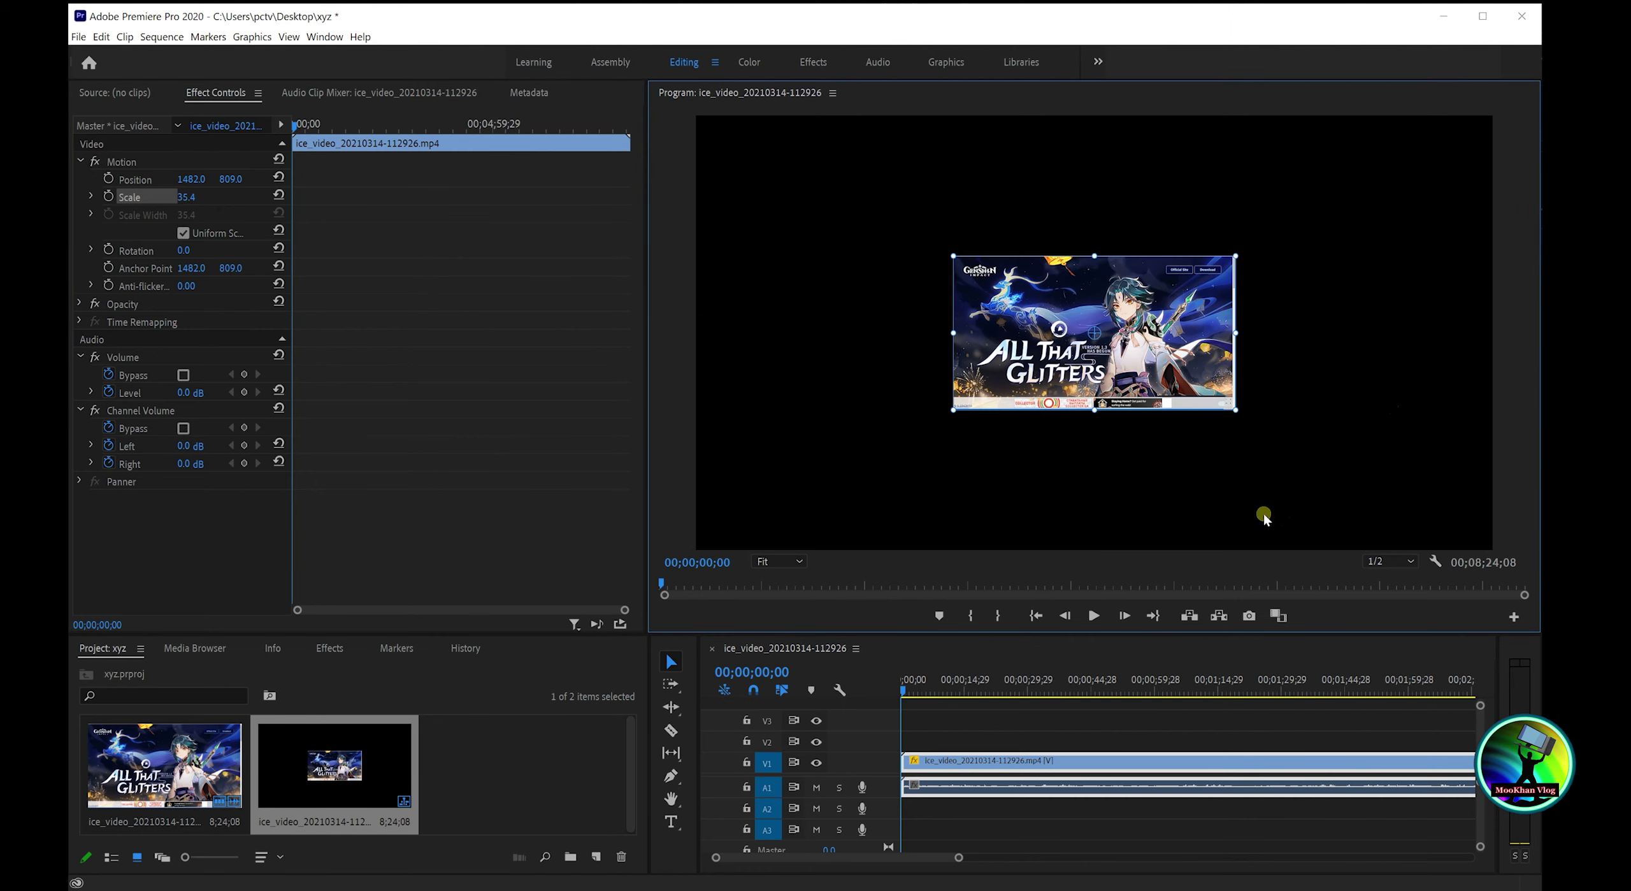
left_click(900, 382)
left_click_drag(957, 259, 636, 118)
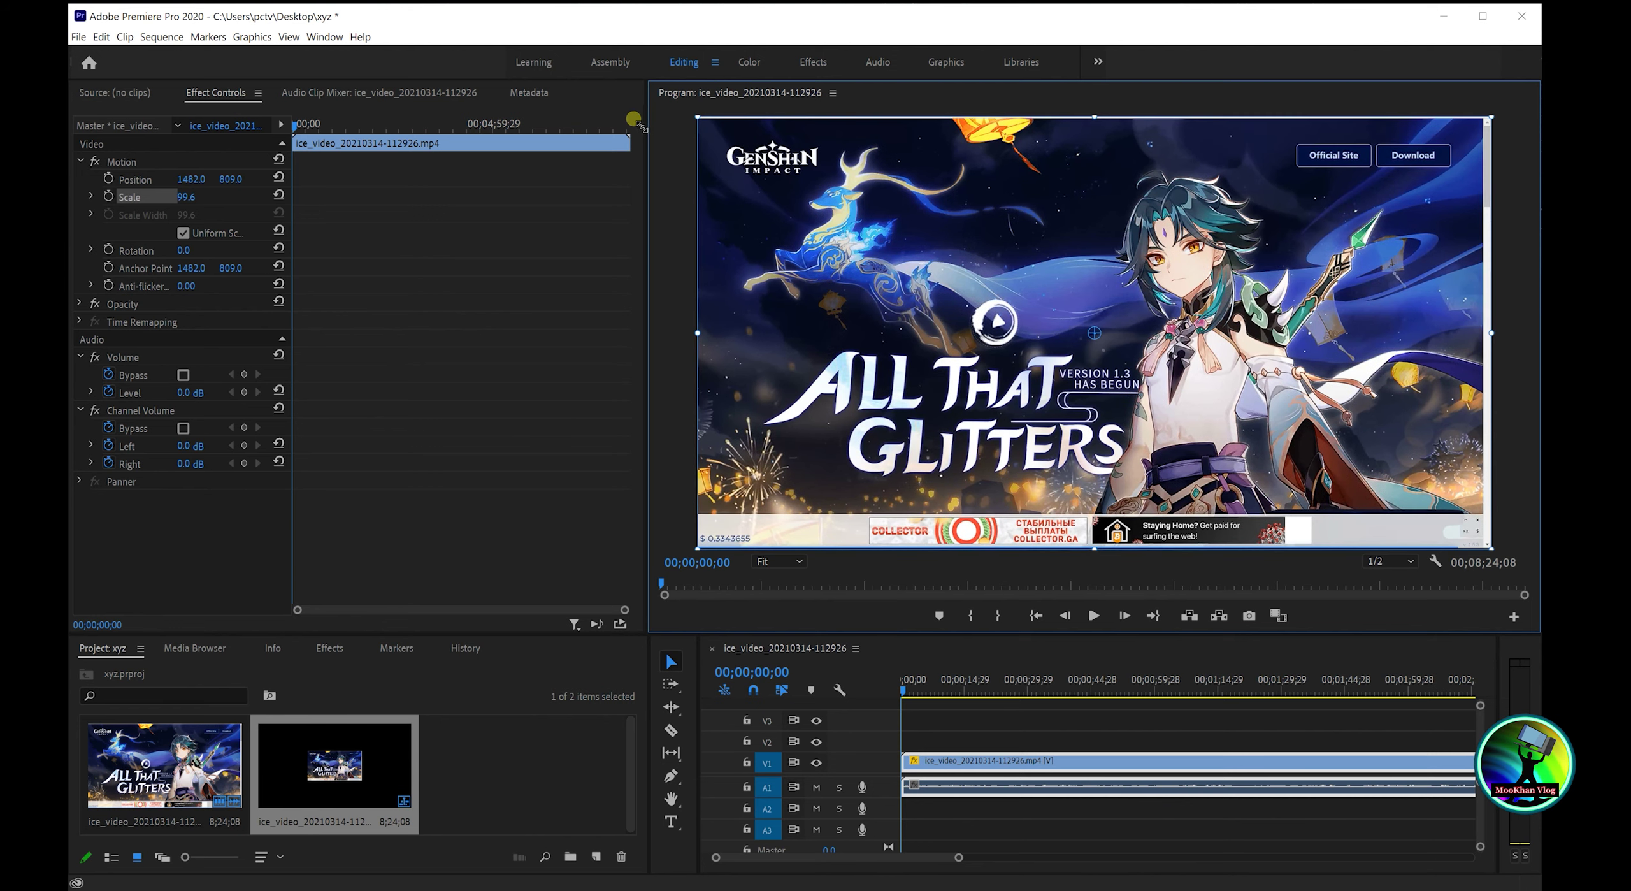
left_click_drag(631, 120, 628, 117)
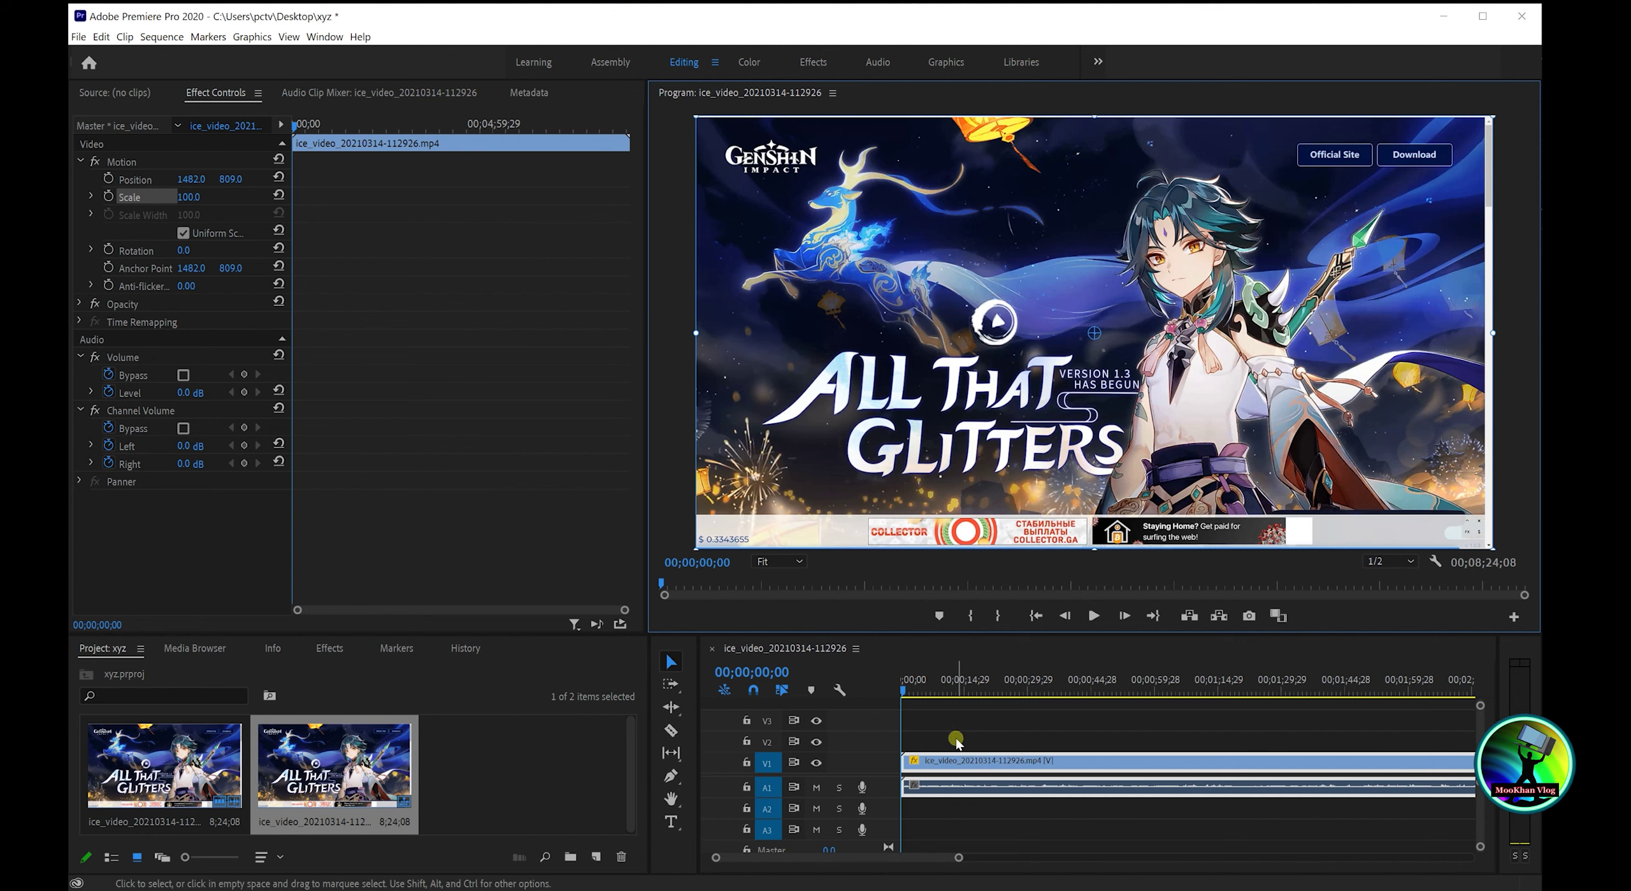
- Reselect the V1 clip and drag the preview corner handle to set Scale to 100.4
left_click(123, 204)
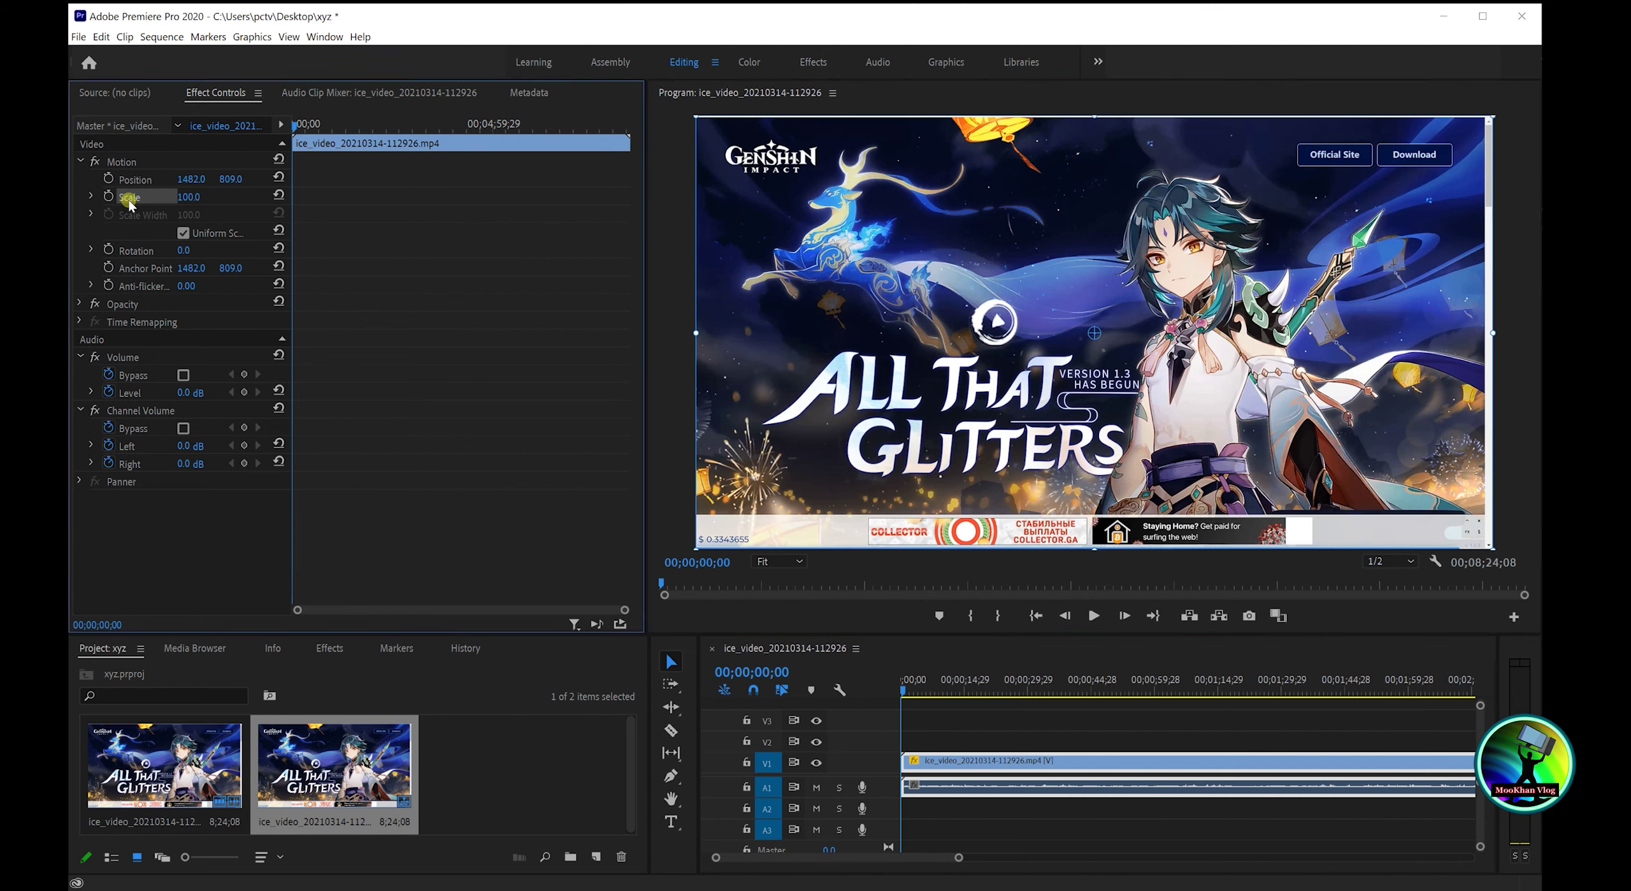
left_click(974, 726)
left_click(911, 295)
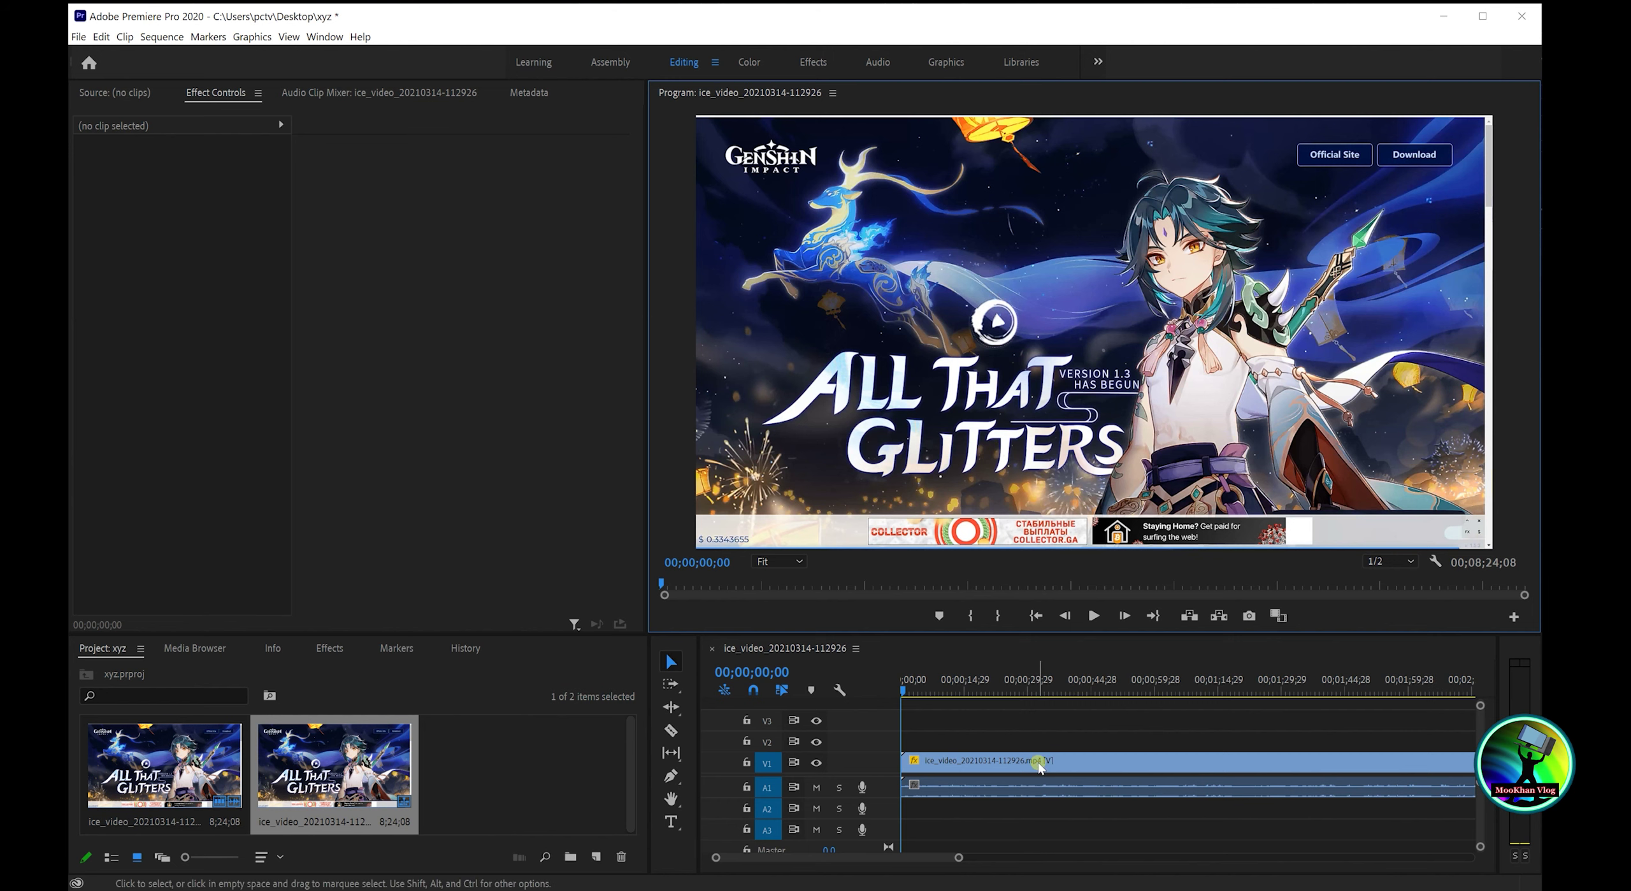
left_click(1014, 764)
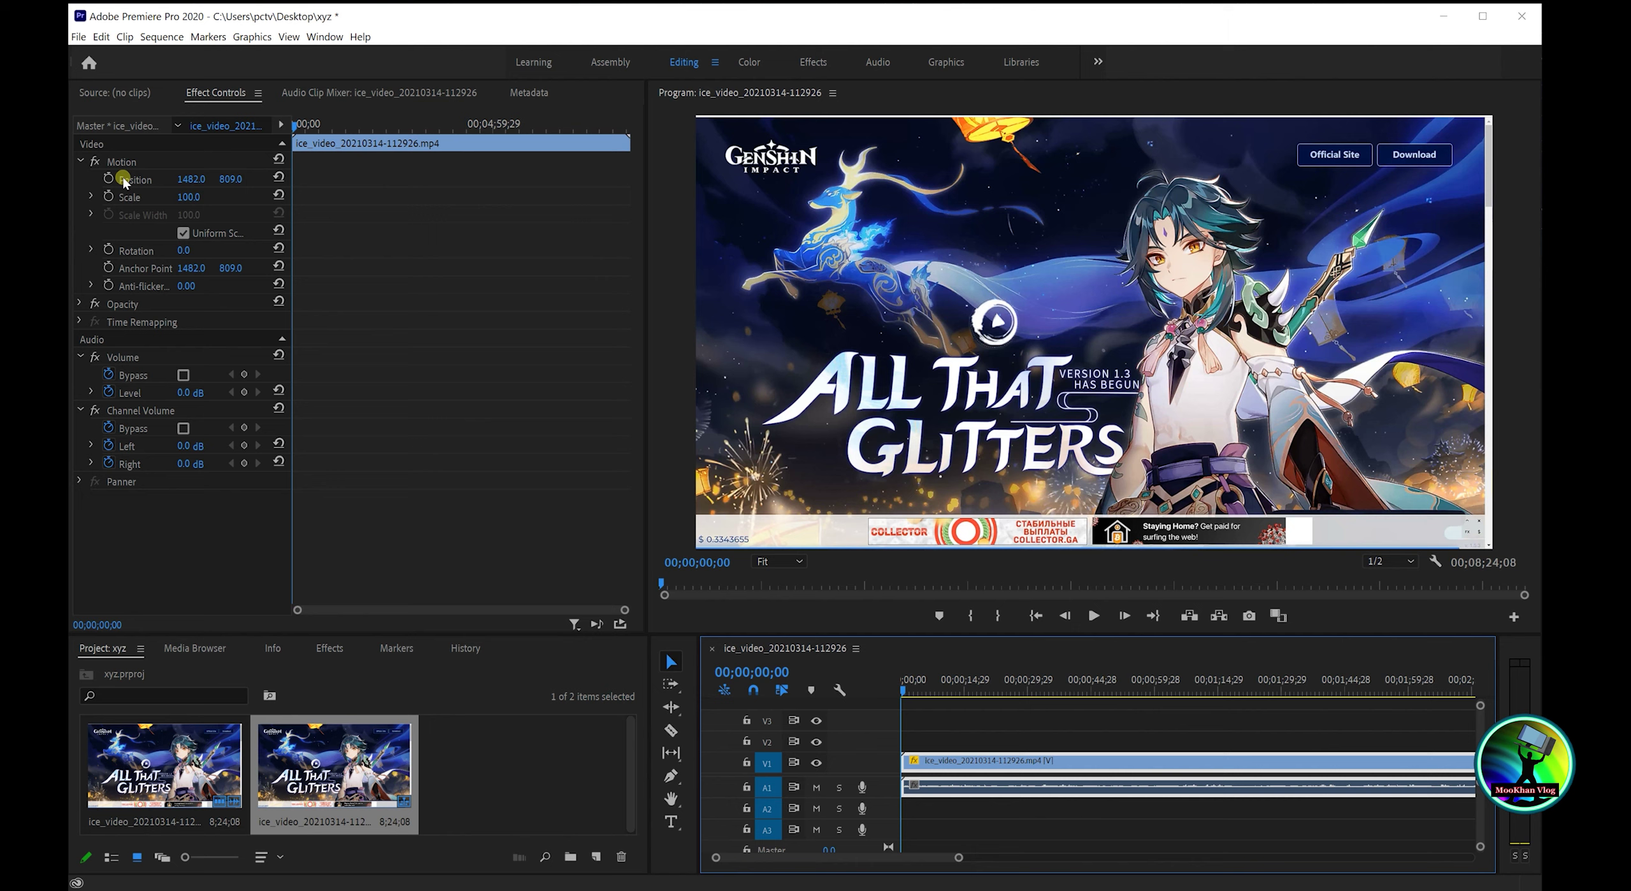
left_click(124, 198)
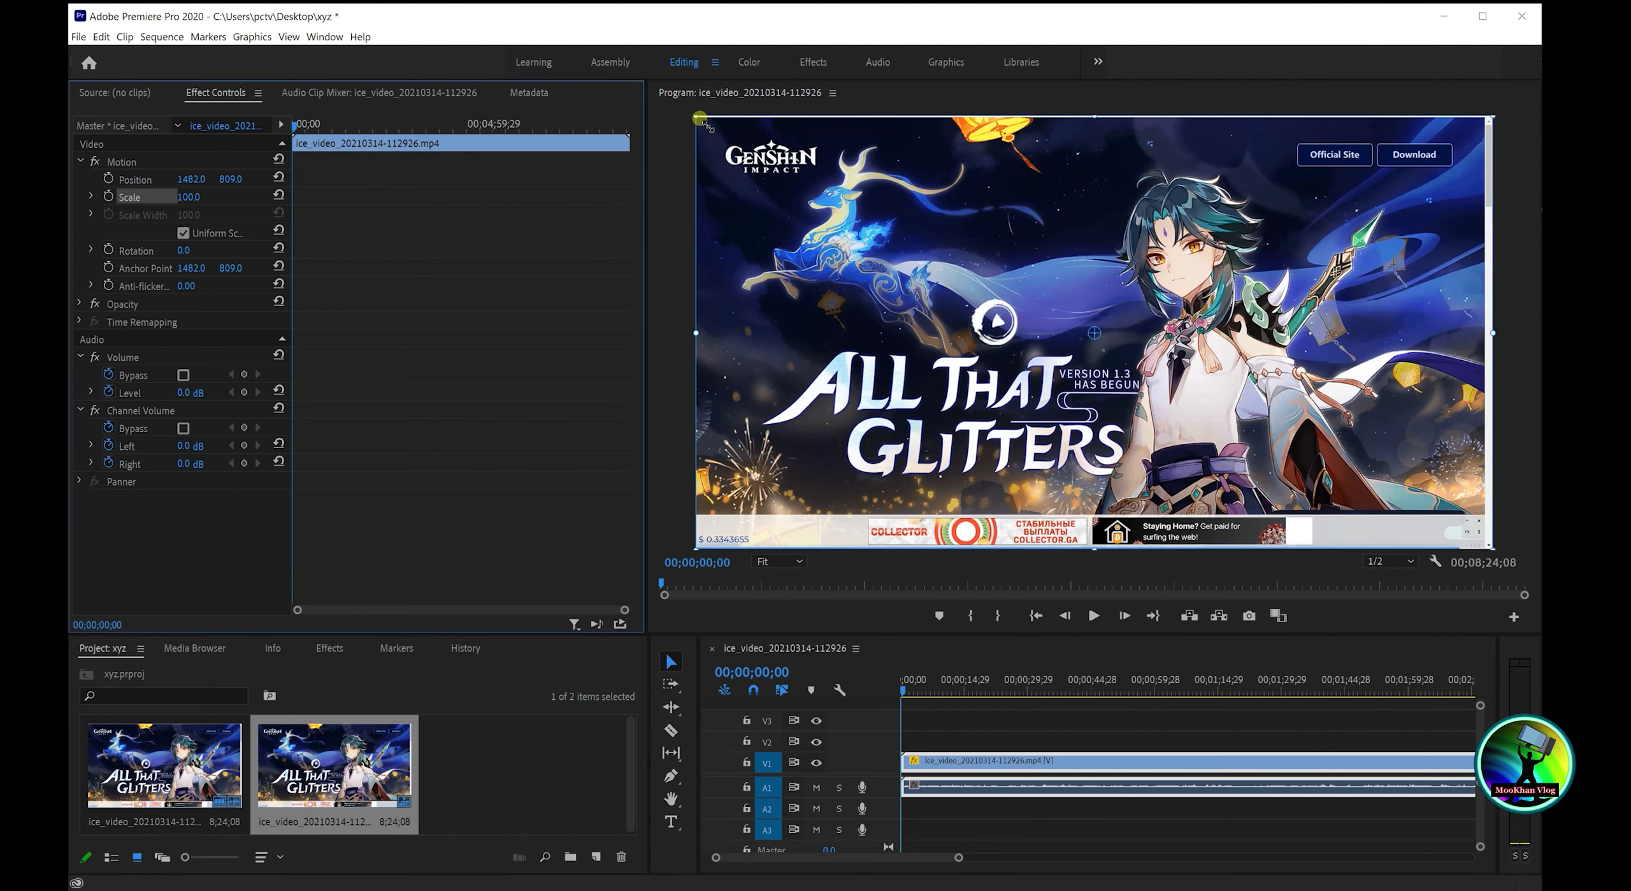
left_click_drag(699, 118, 665, 119)
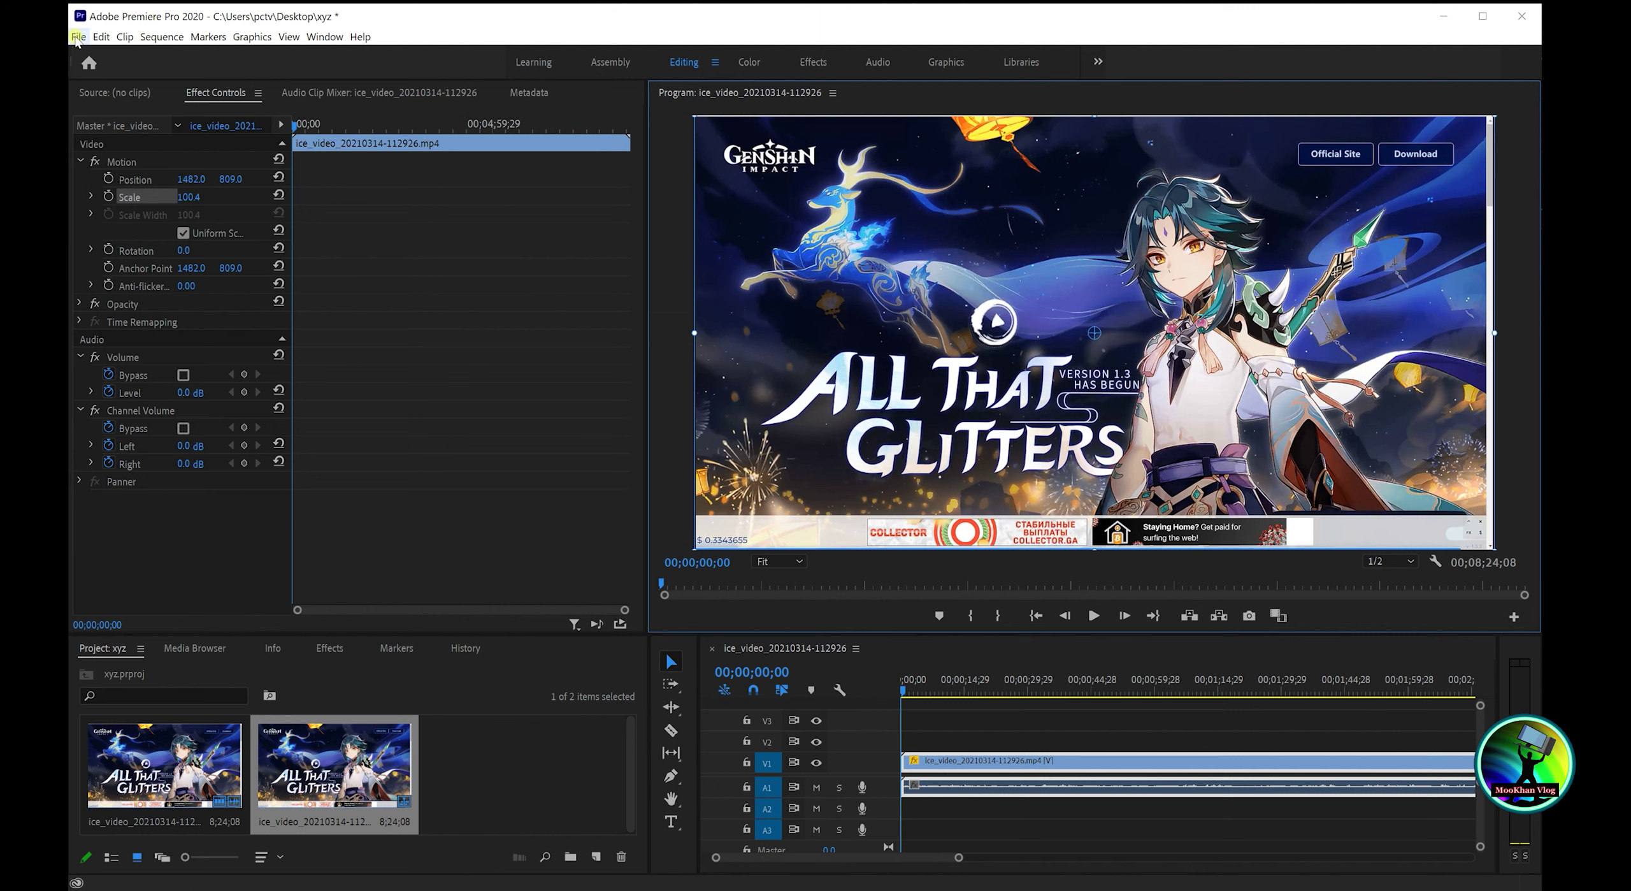
- Import 'Cat Shat in the Box' from Toshiba-02 (E:) > My channel > new mp3
left_click(78, 38)
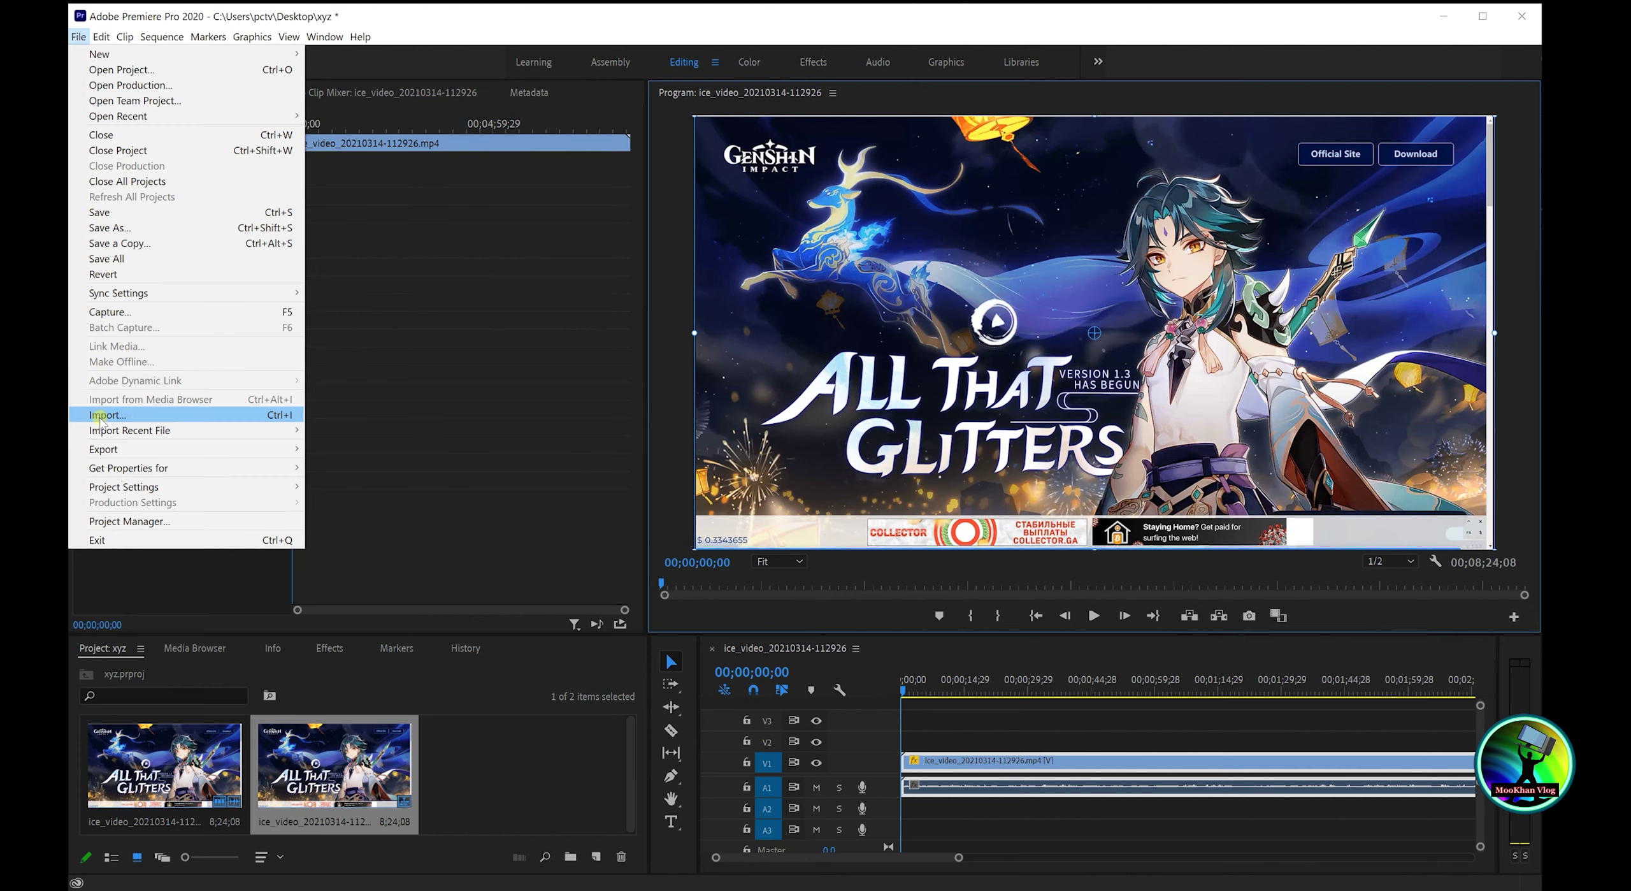
left_click(140, 417)
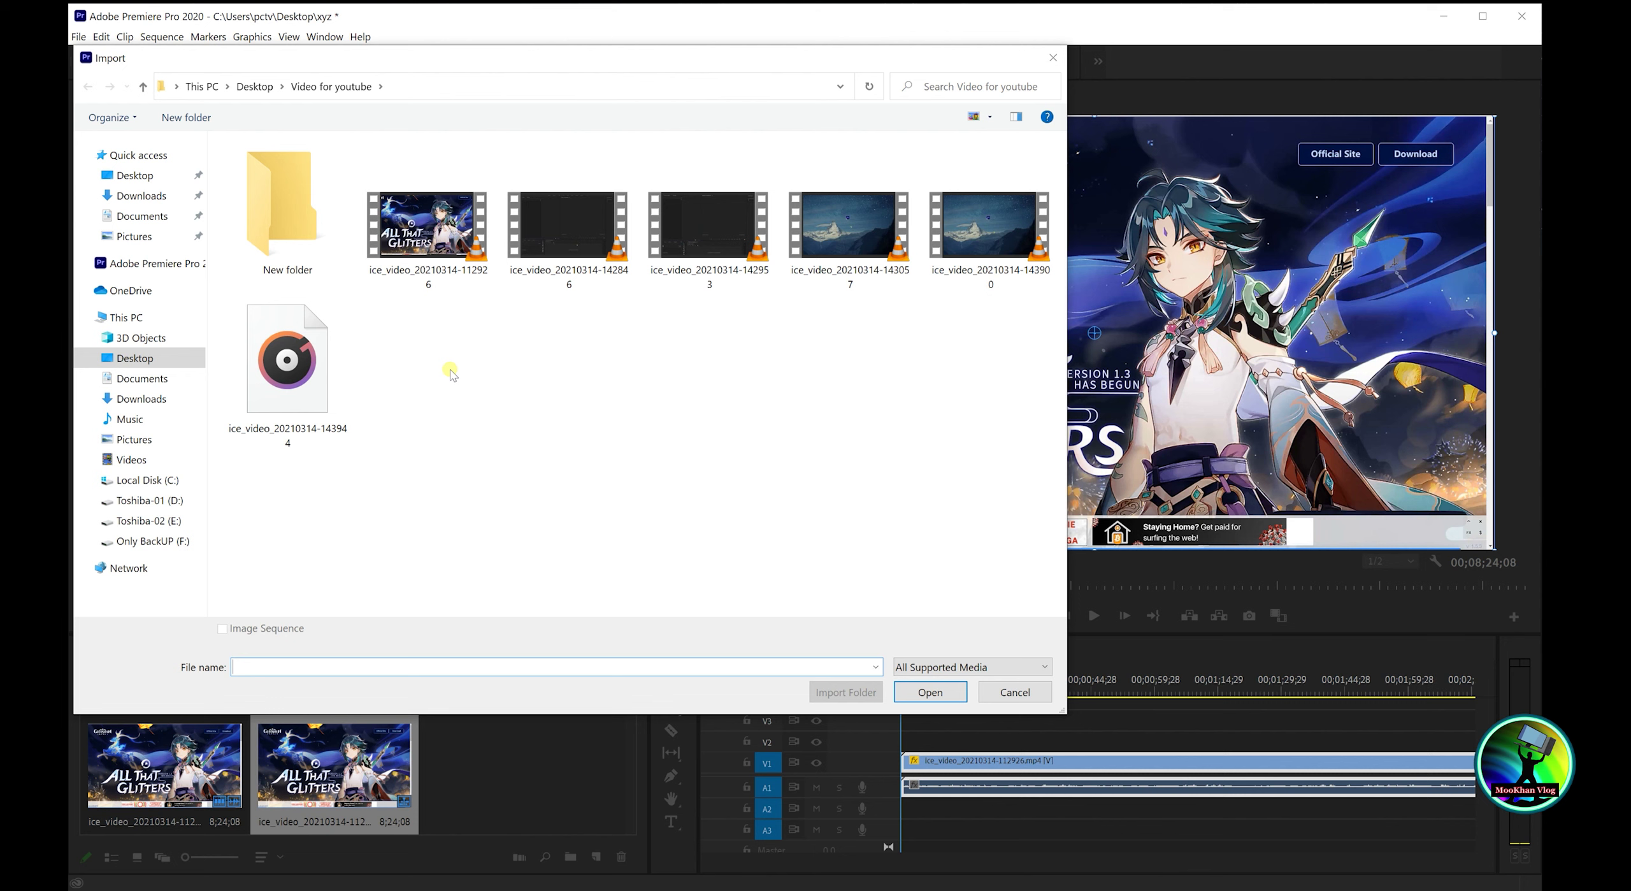
left_click(174, 526)
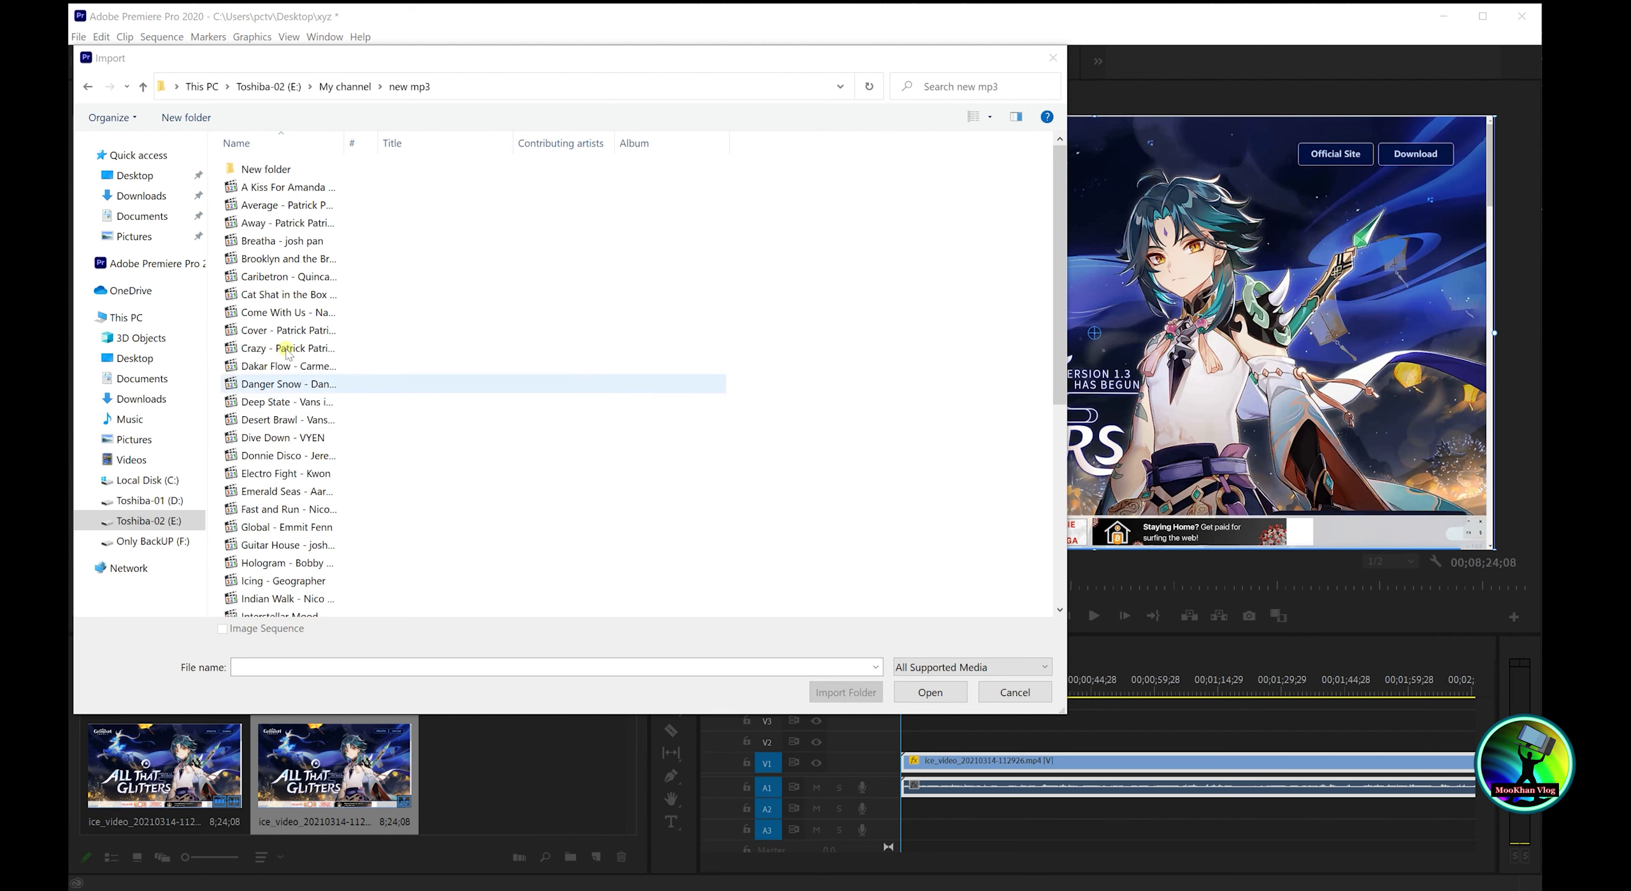
left_click(257, 296)
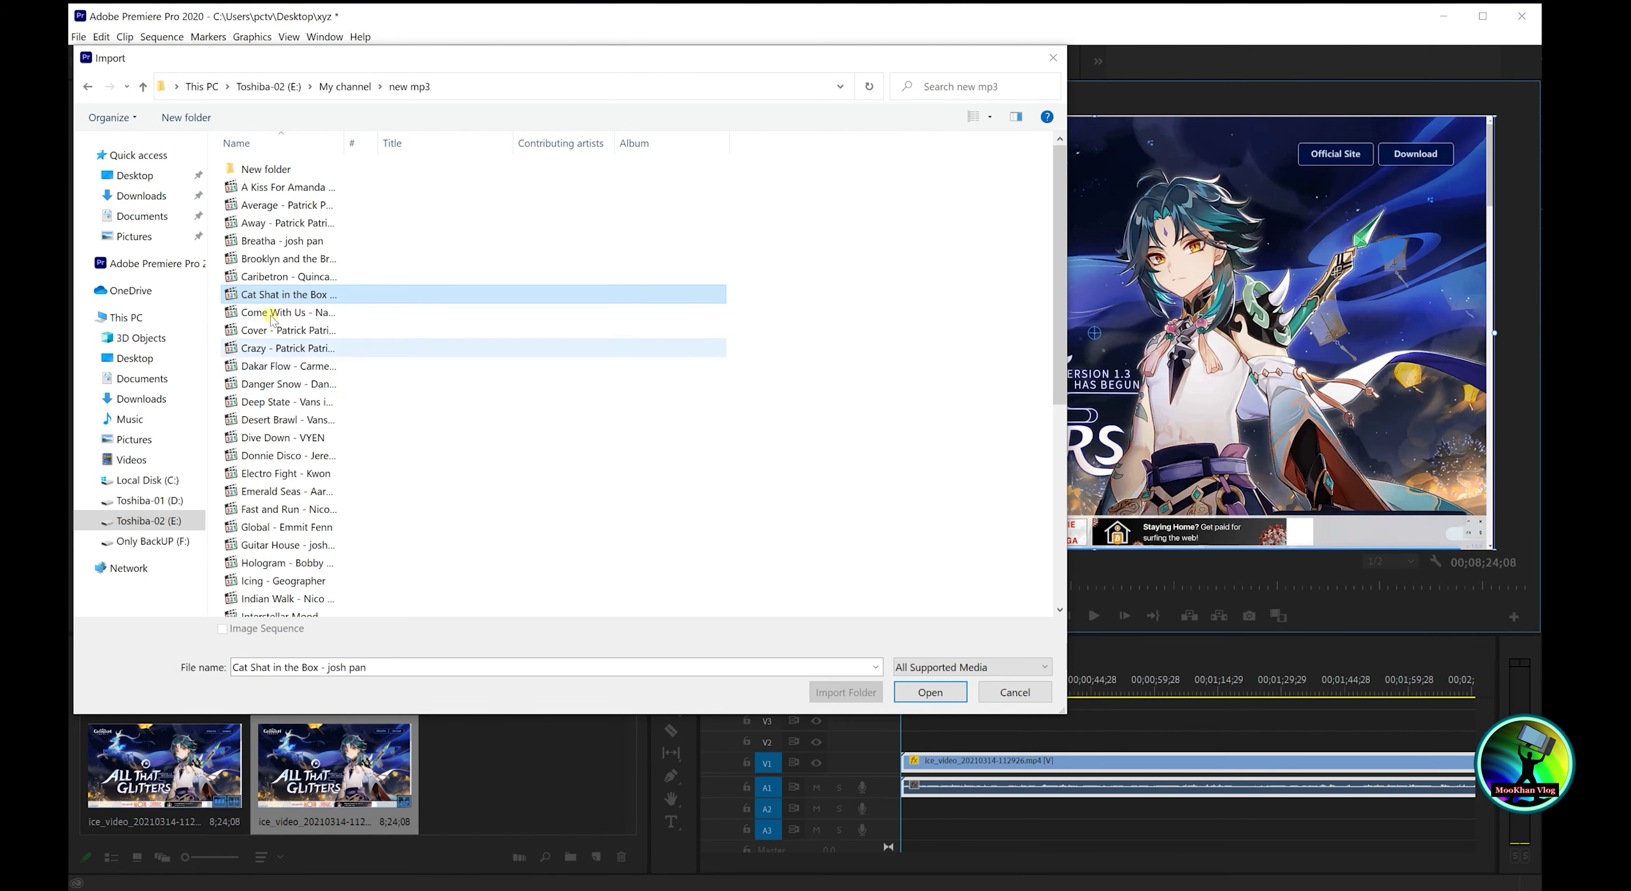
left_click(931, 693)
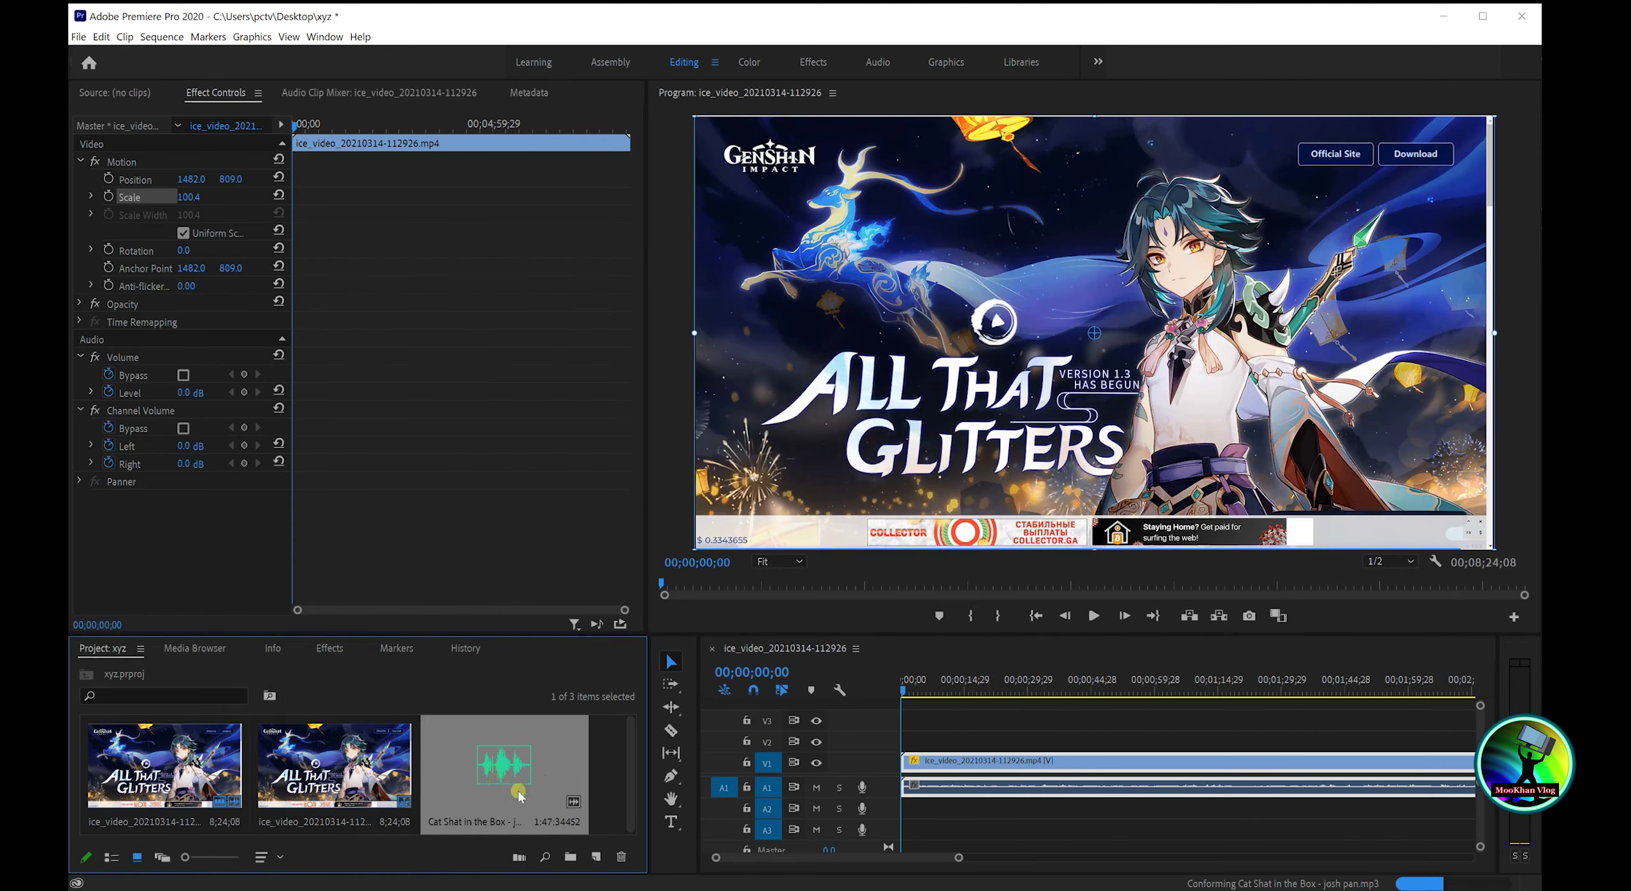
- Place the Cat Shat in the Box music on track A2 at 00;00;00;00 and play it
left_click_drag(503, 765, 906, 816)
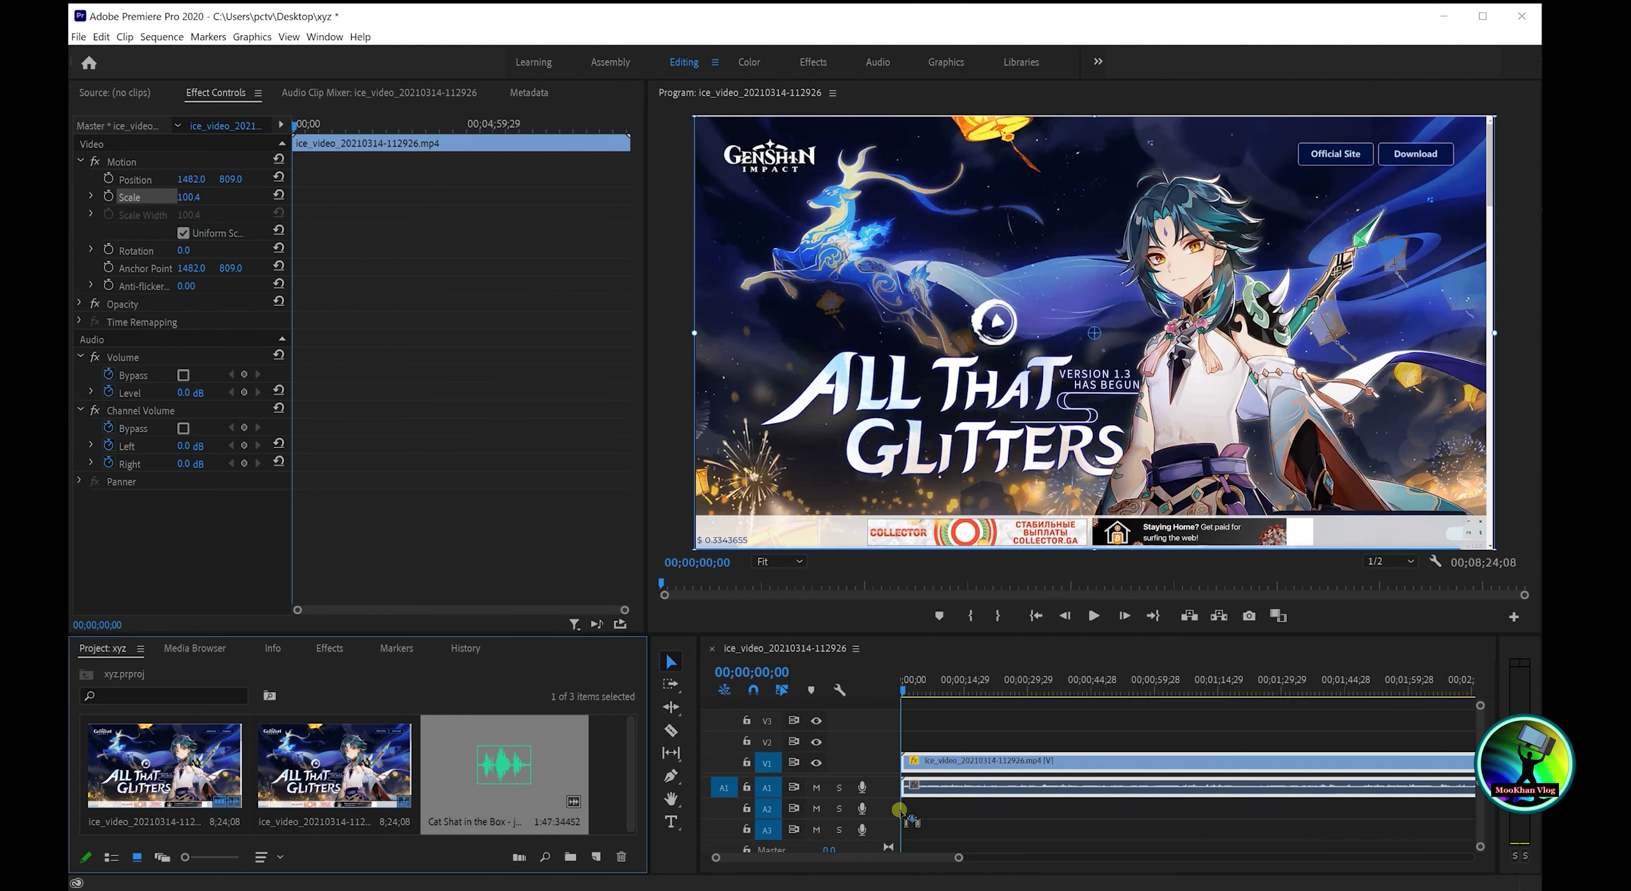
left_click_drag(906, 815, 905, 816)
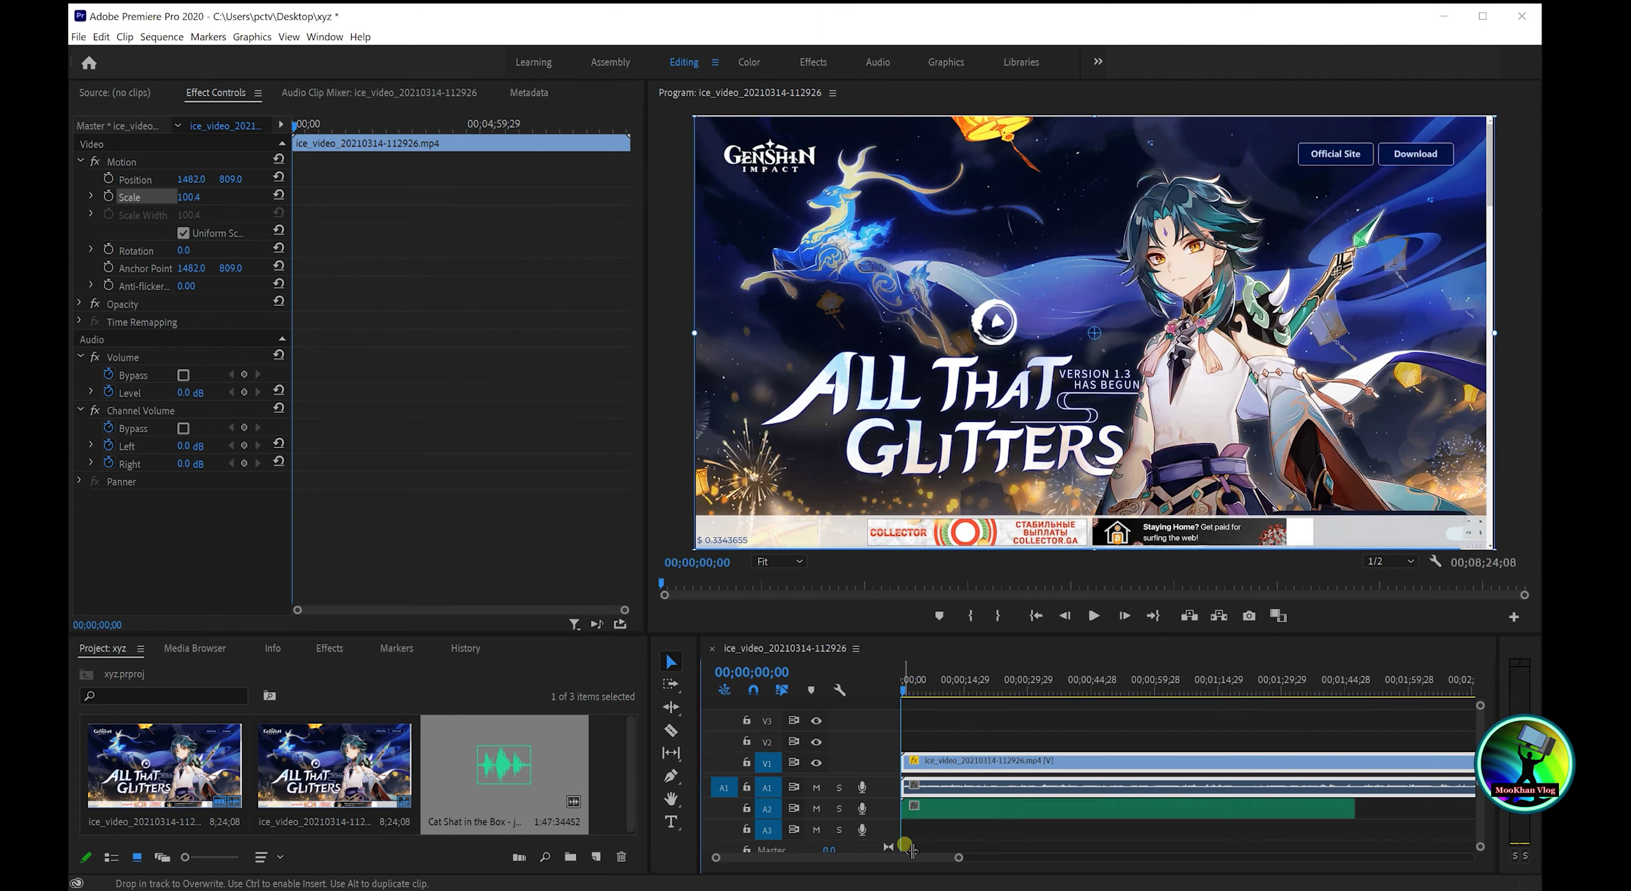
left_click(1093, 616)
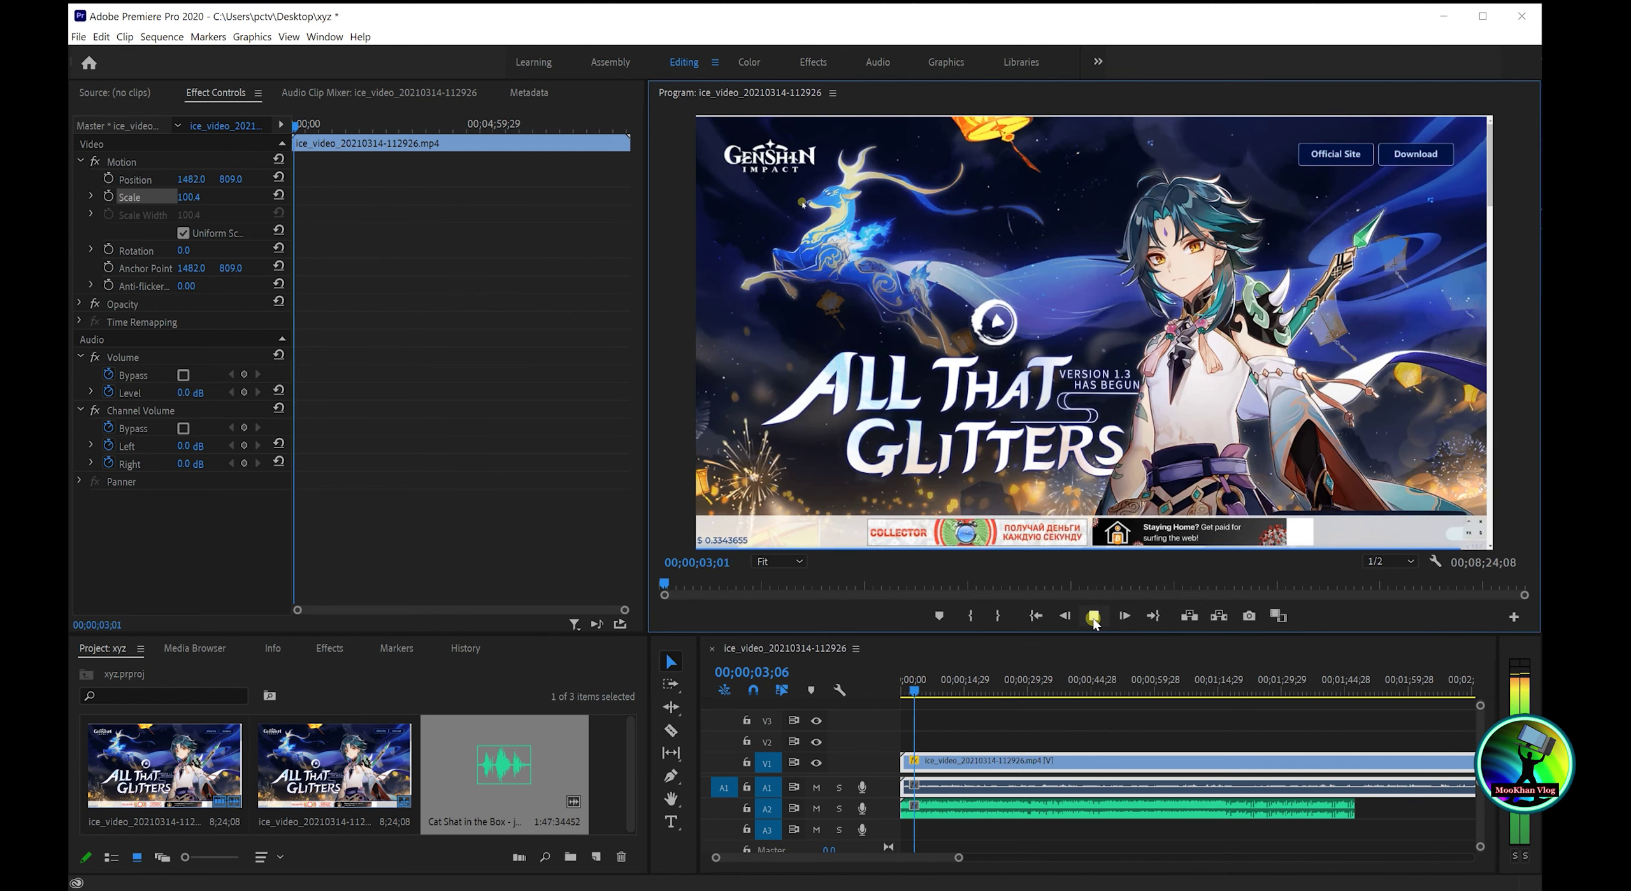
- Enlarge audio tracks A1 and A2 to show their waveforms, then preview to 00;00;07;02
left_click(1093, 616)
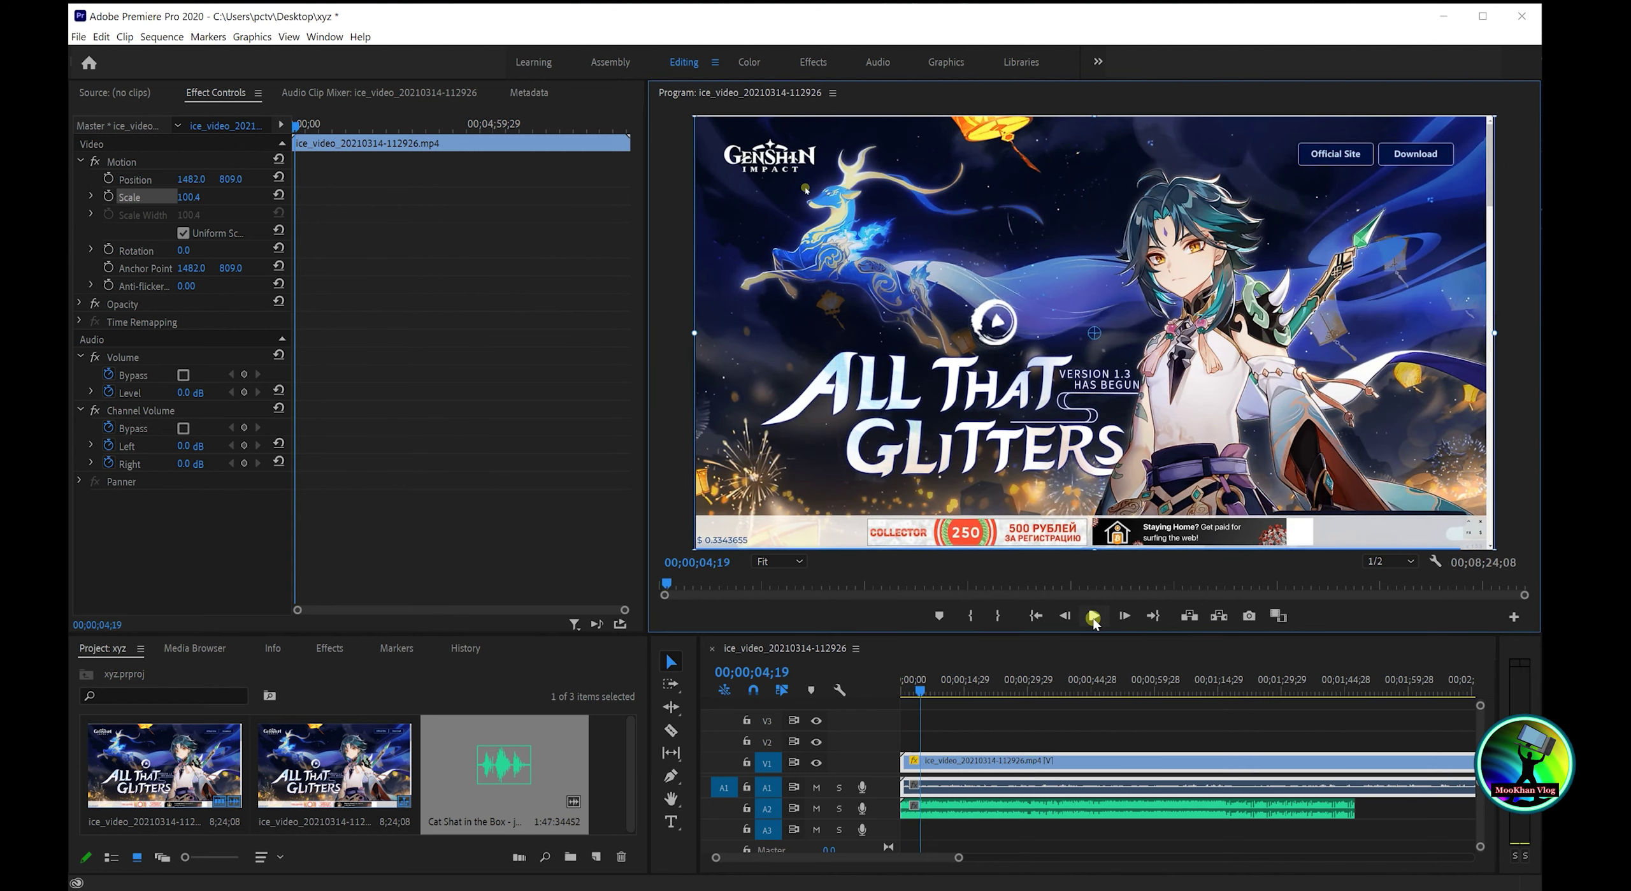
left_click_drag(887, 828, 892, 834)
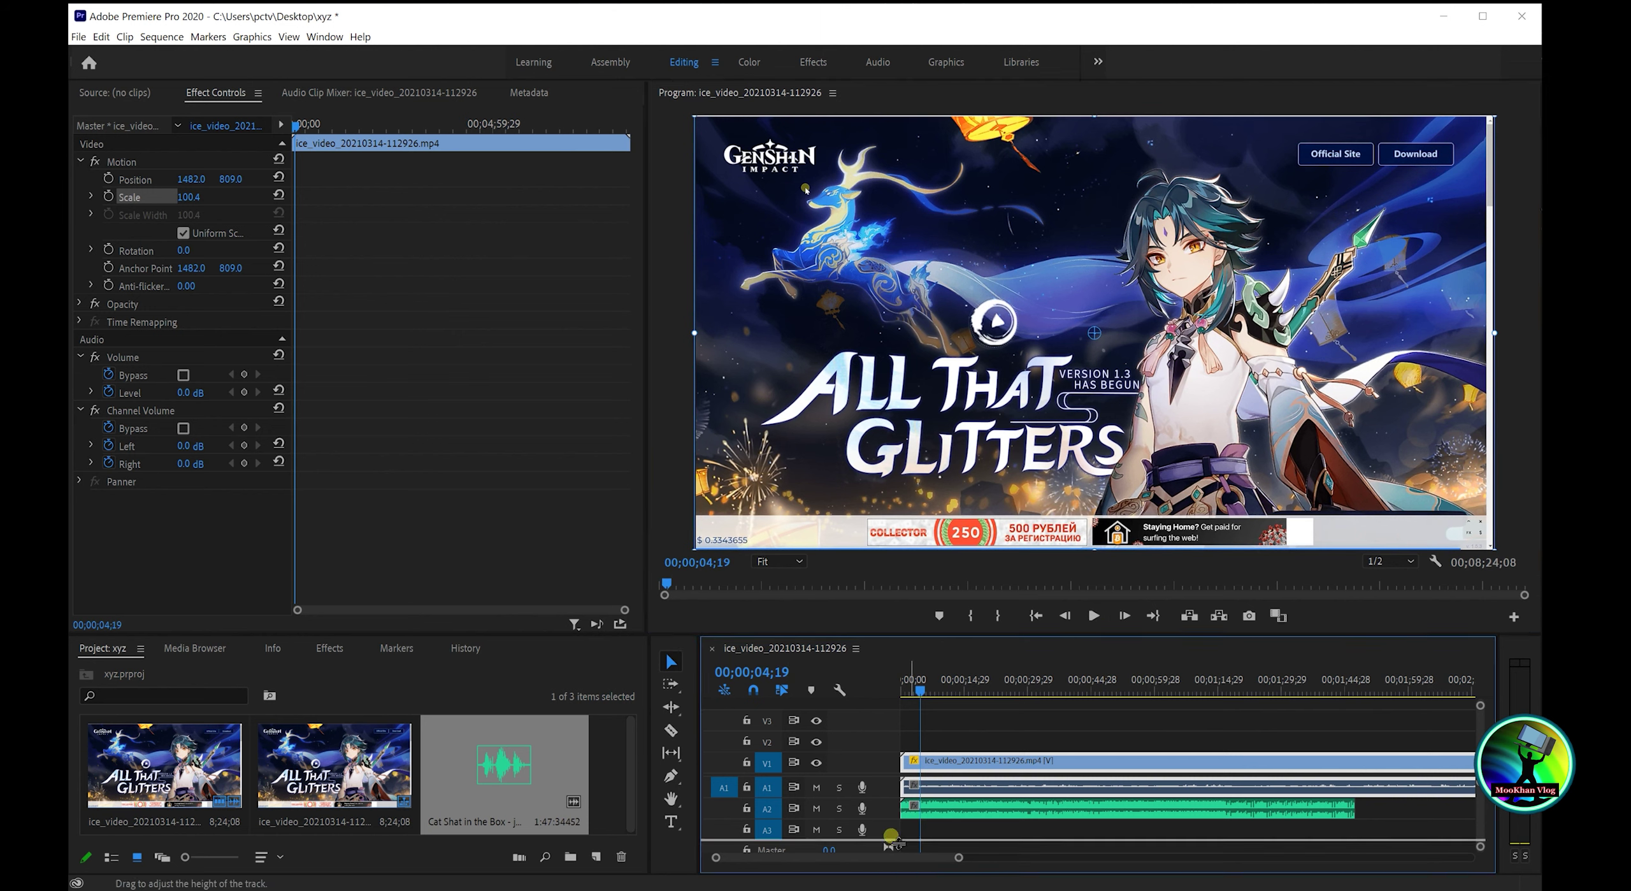
left_click_drag(891, 835, 892, 847)
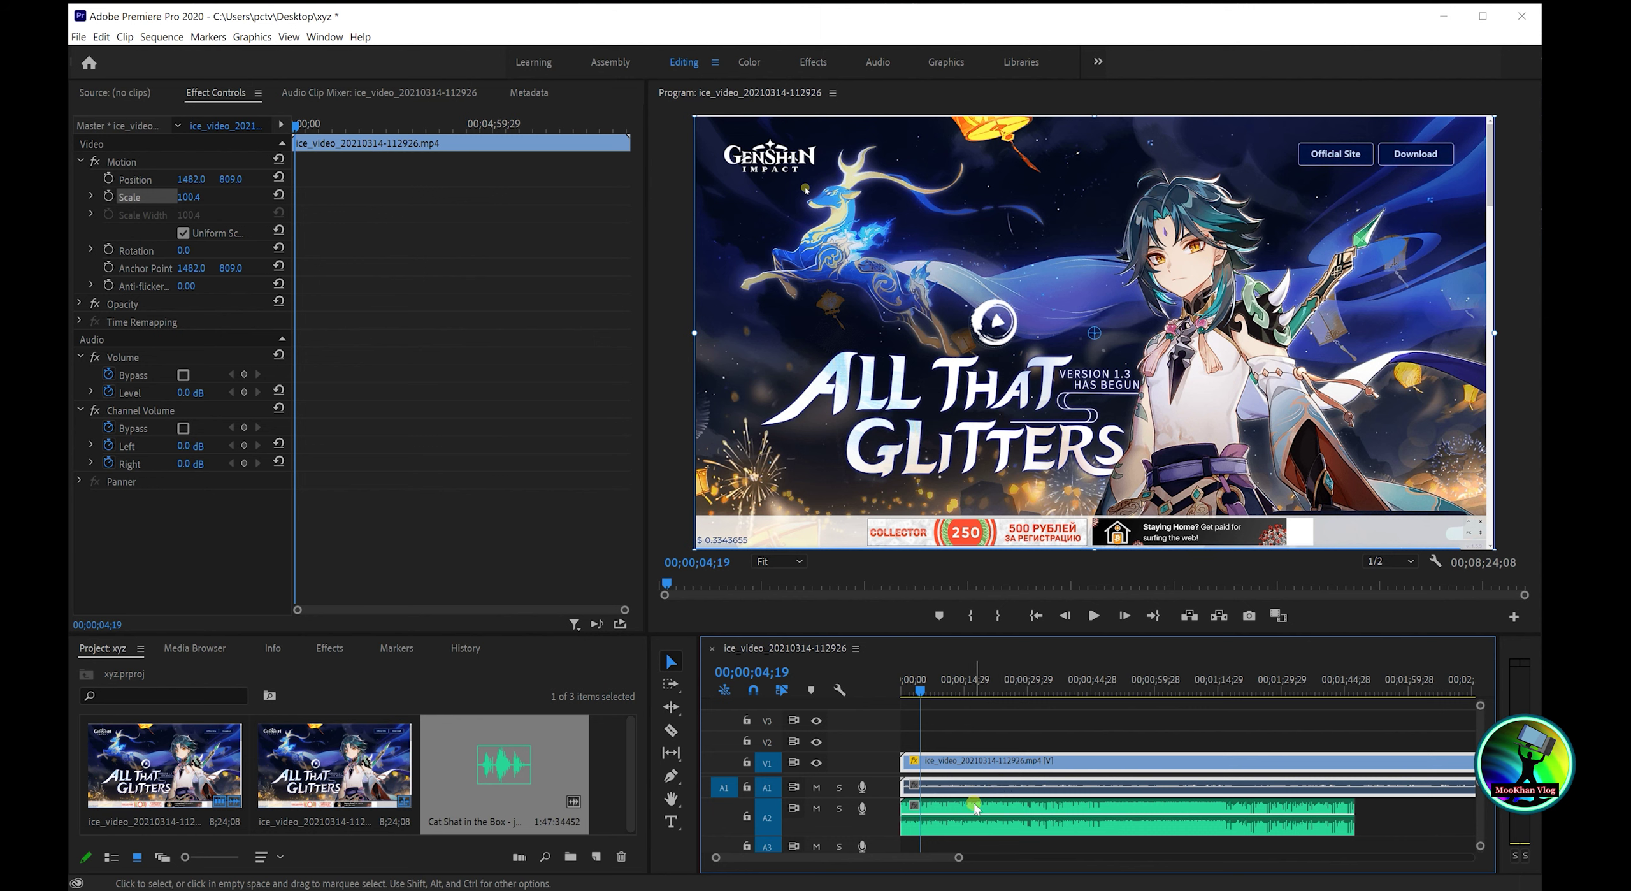
left_click_drag(889, 804, 898, 818)
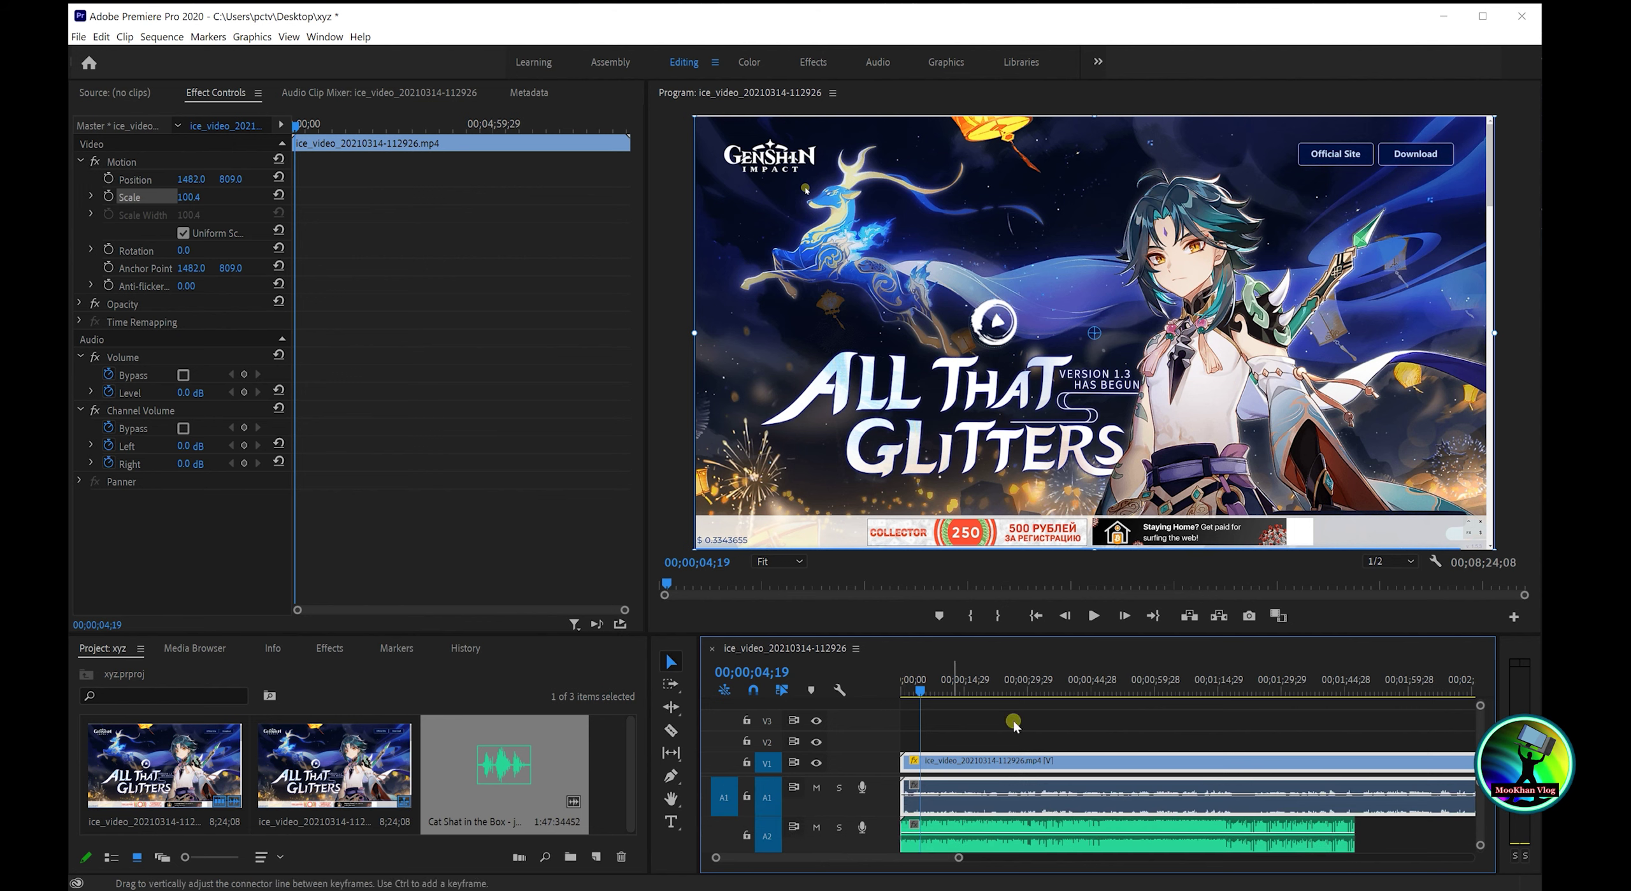
left_click(1097, 616)
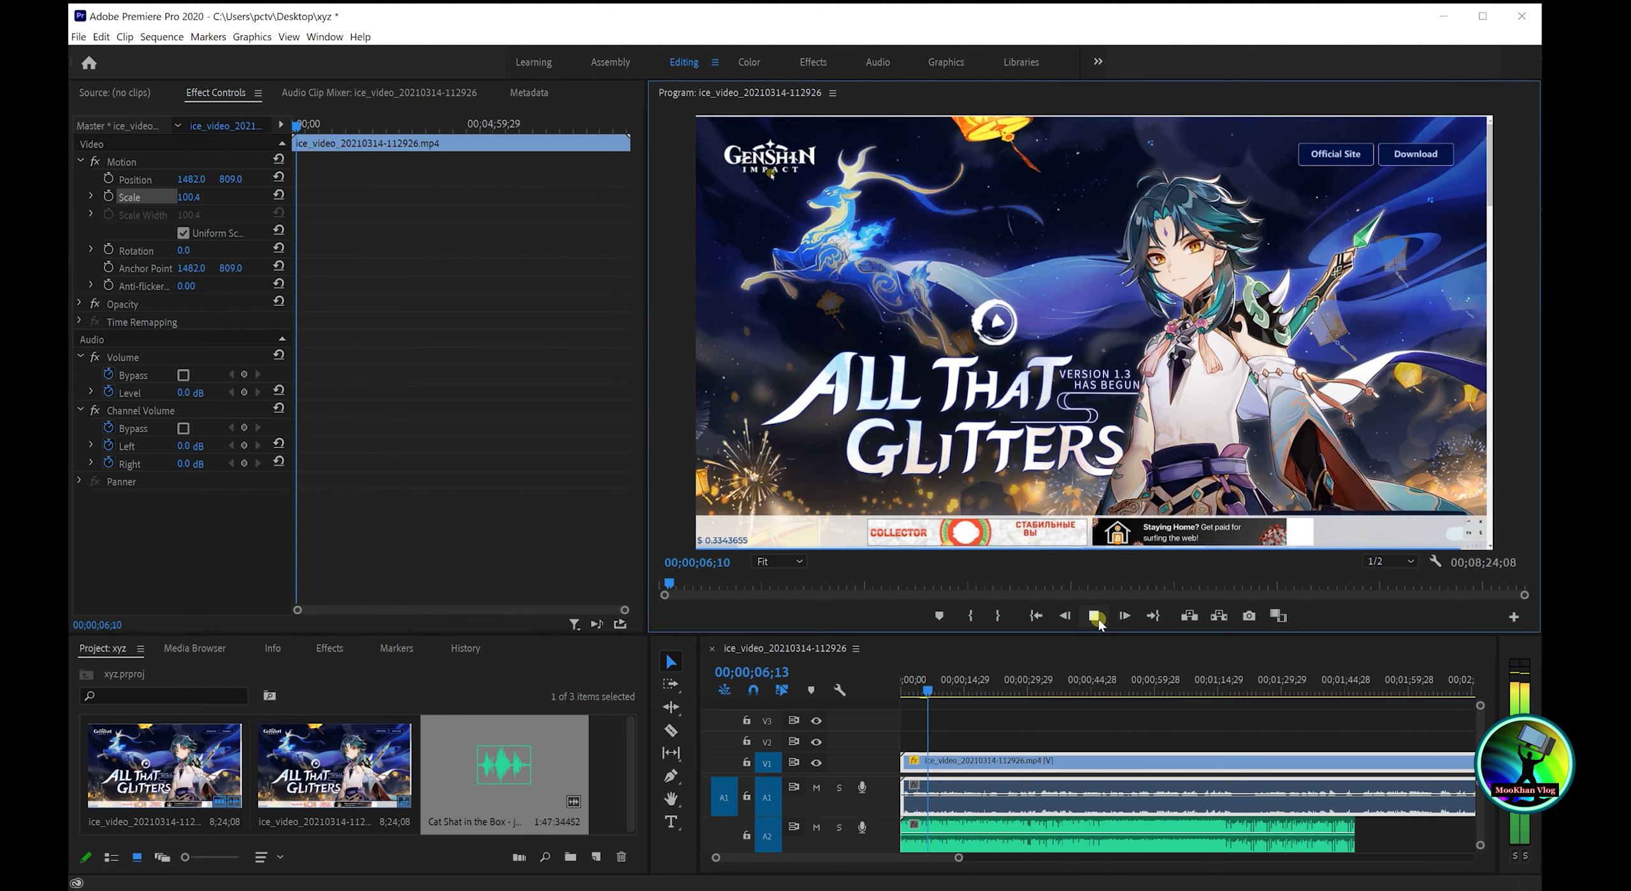
key("space")
left_click(1041, 797)
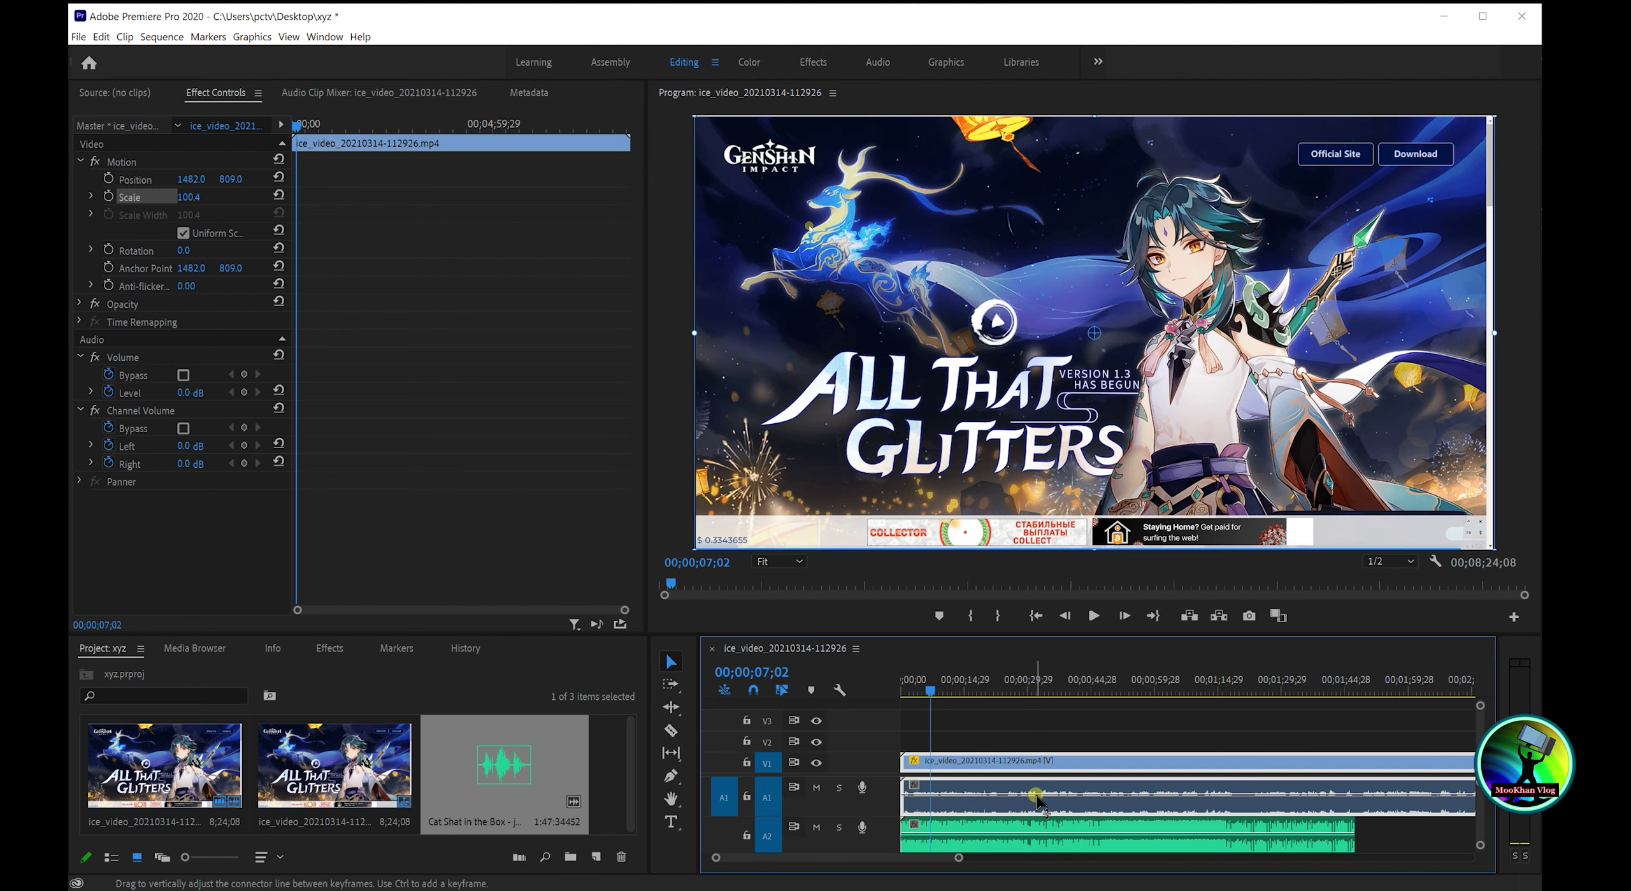
- Raise the game clip's A1 audio to 15 dB and make track A1 taller
left_click_drag(1040, 796, 1036, 764)
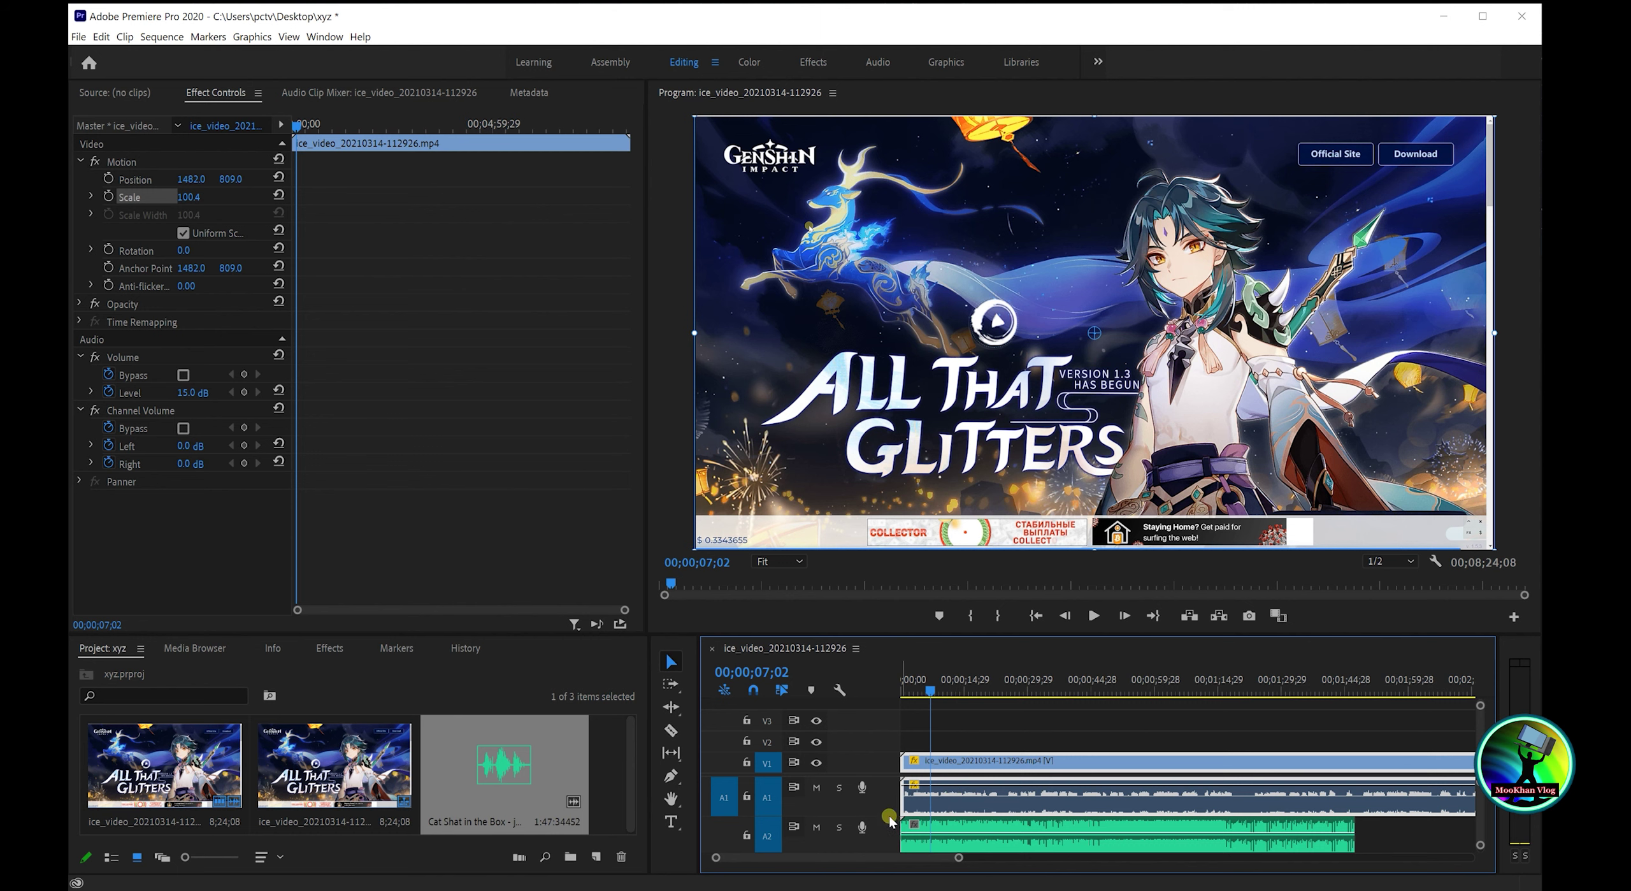
left_click_drag(890, 820, 976, 787)
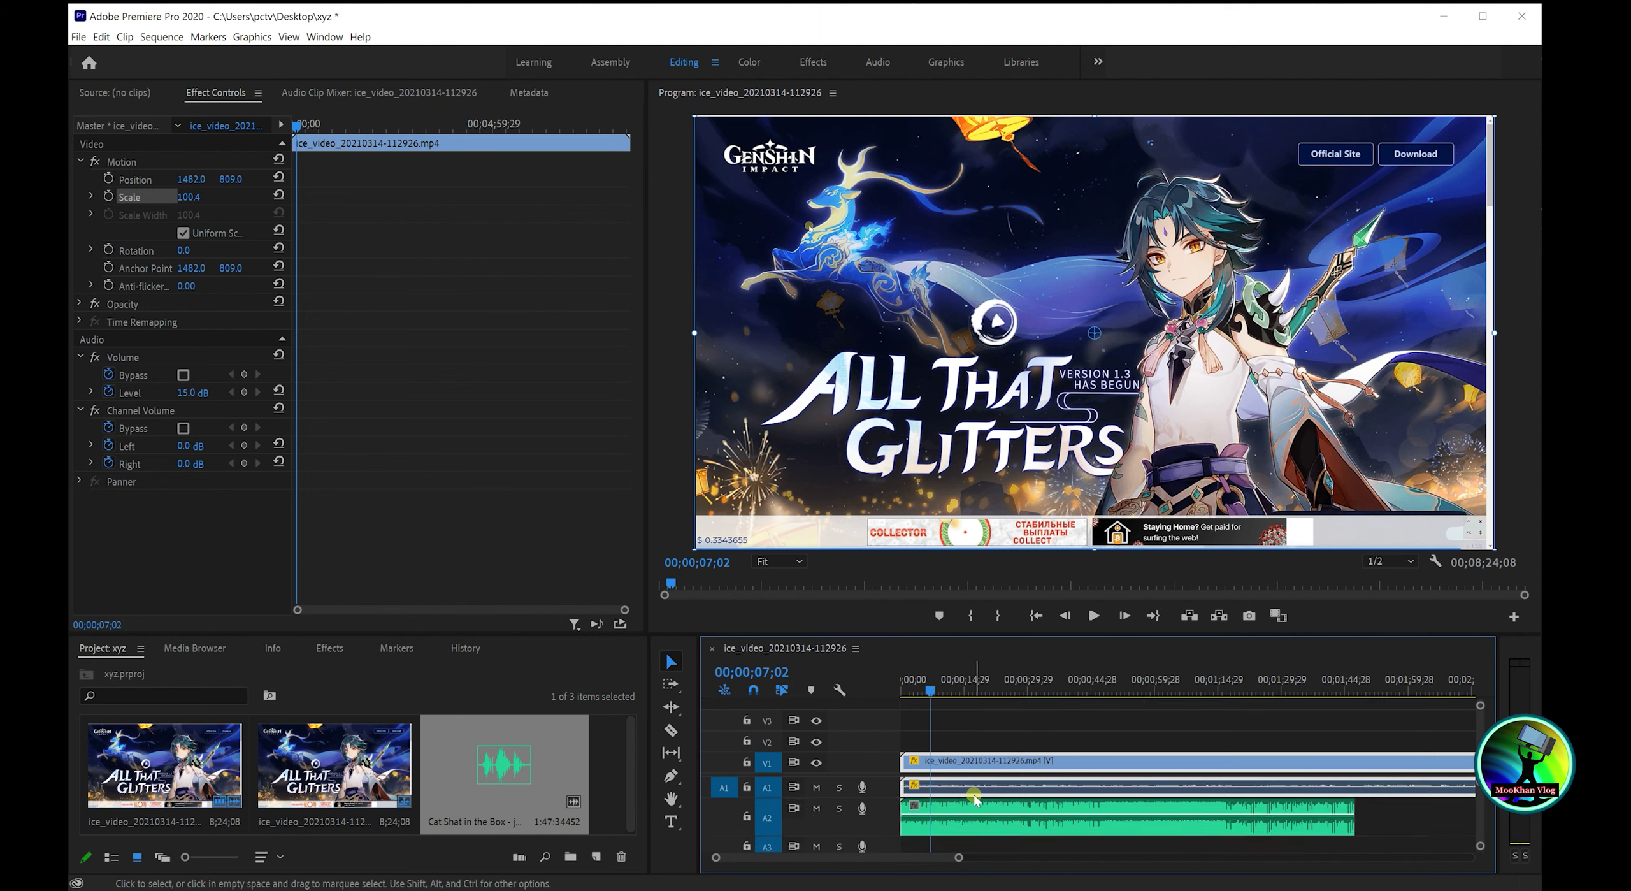
left_click_drag(890, 802, 890, 821)
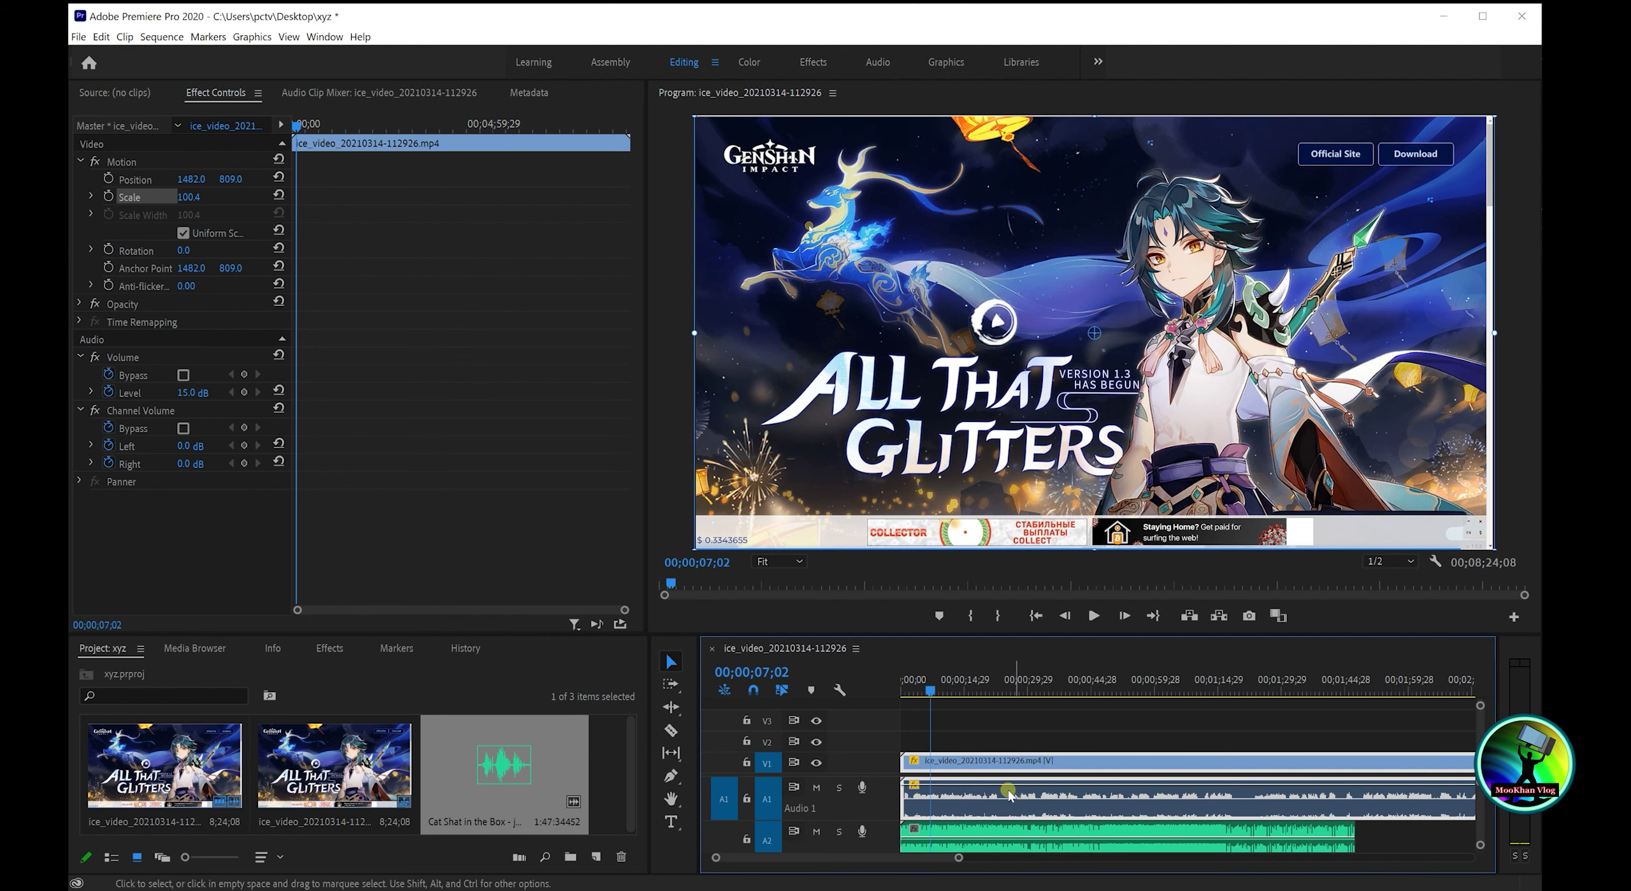
mouse_move(1009, 795)
left_mouse_down()
mouse_move(1008, 813)
mouse_move(1011, 769)
left_mouse_up()
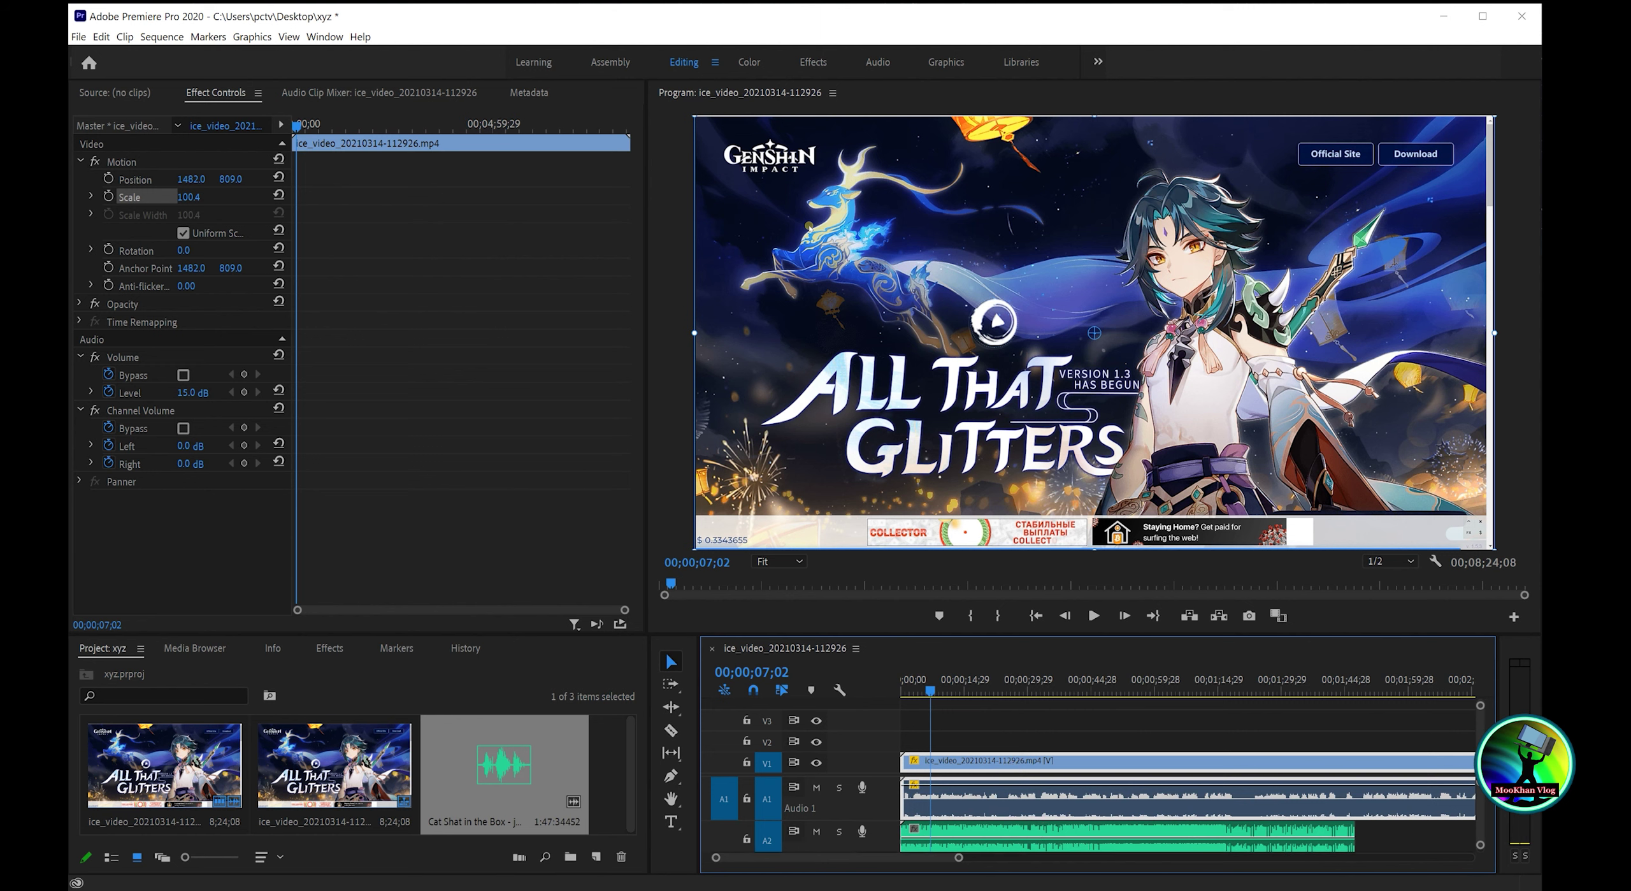
left_click(1100, 624)
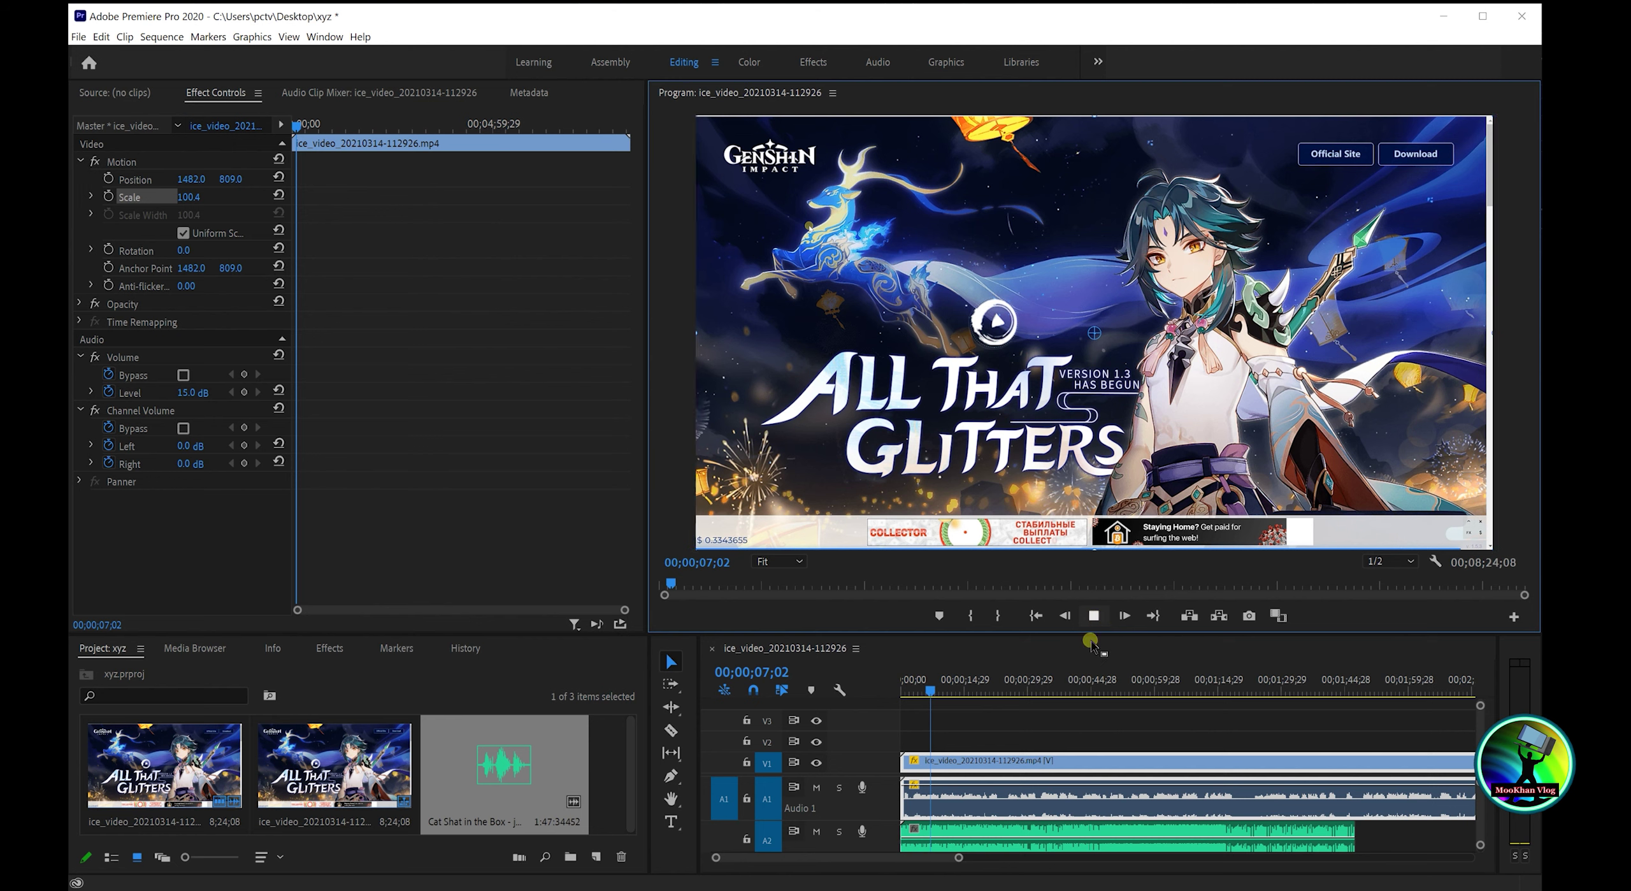
- Lower the A2 music clip's volume to about -17.6 dB, previewing the mix while adjusting
left_click(1078, 661)
key("space")
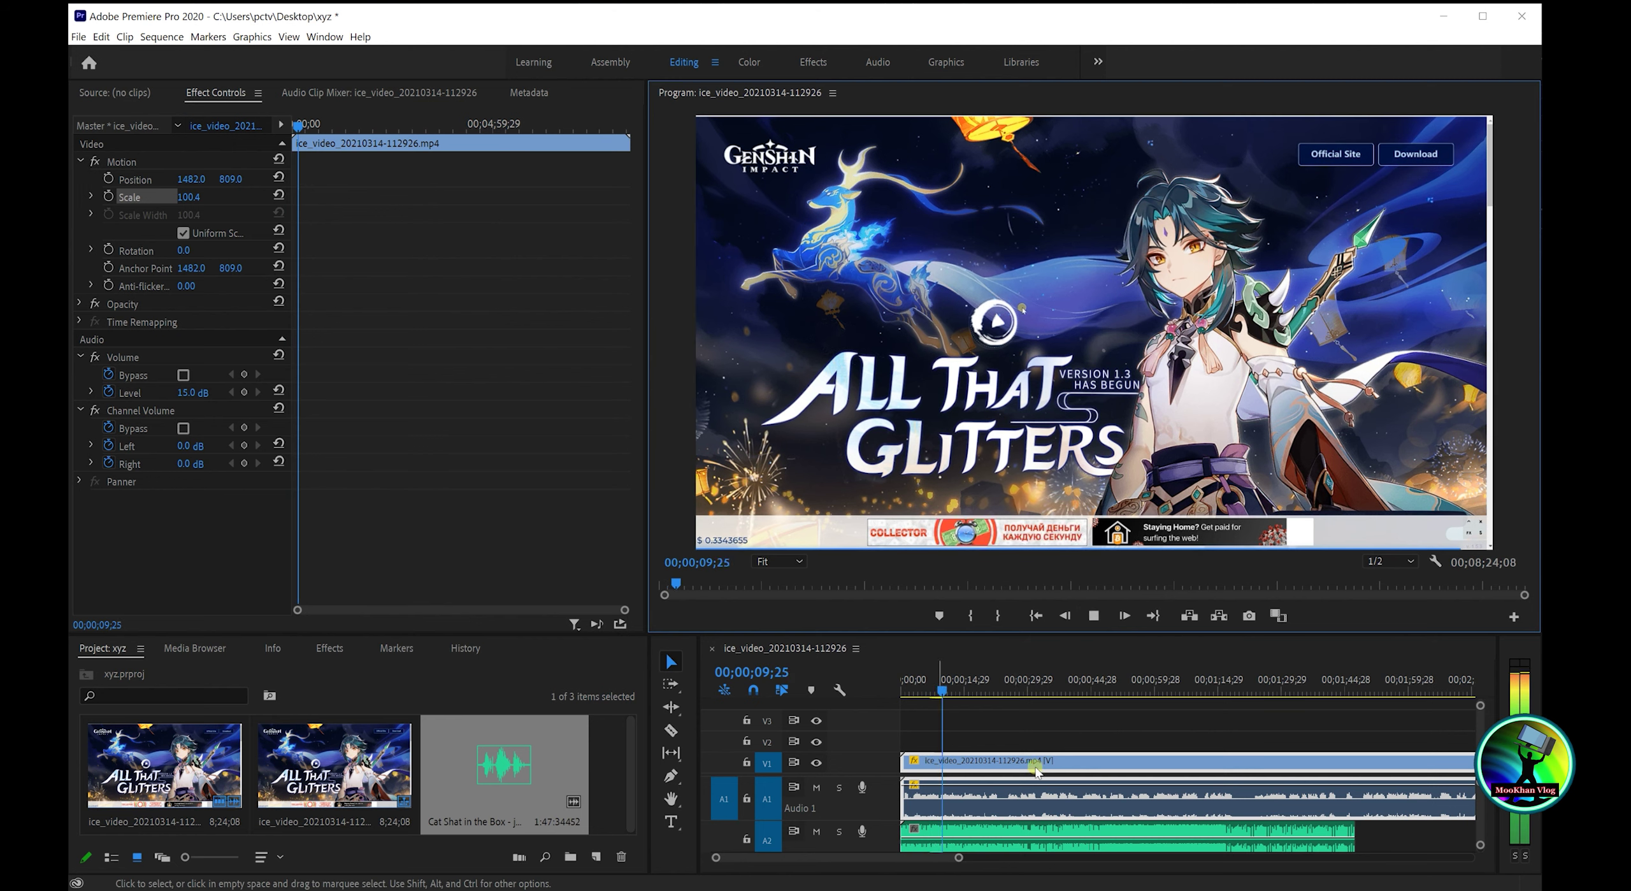
left_click(1095, 617)
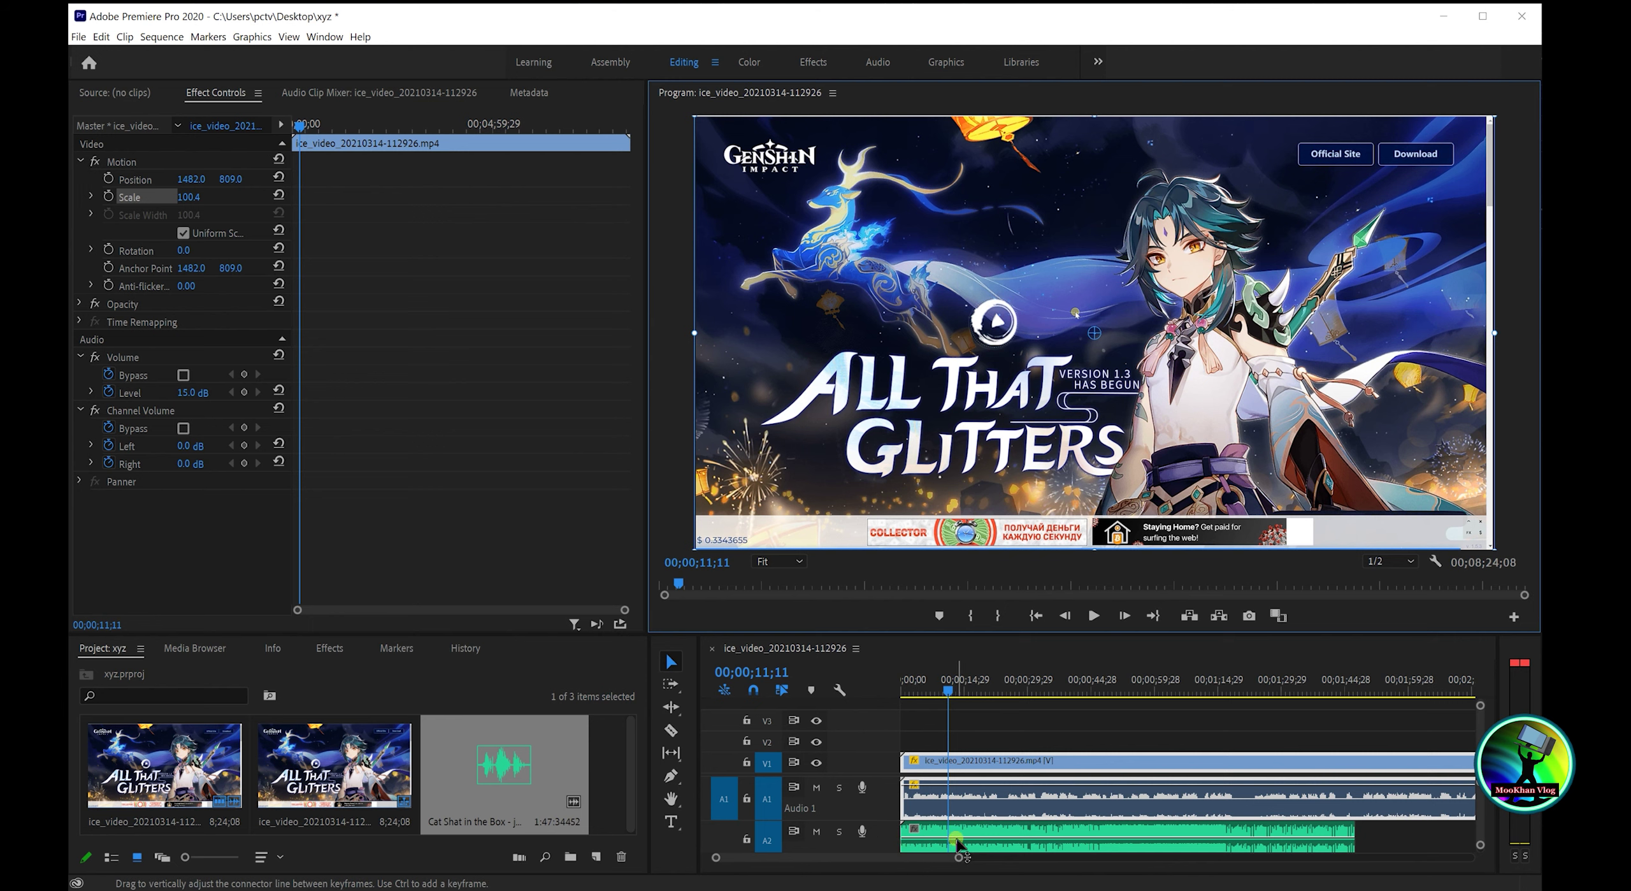
left_click(957, 843)
left_click_drag(956, 841, 954, 845)
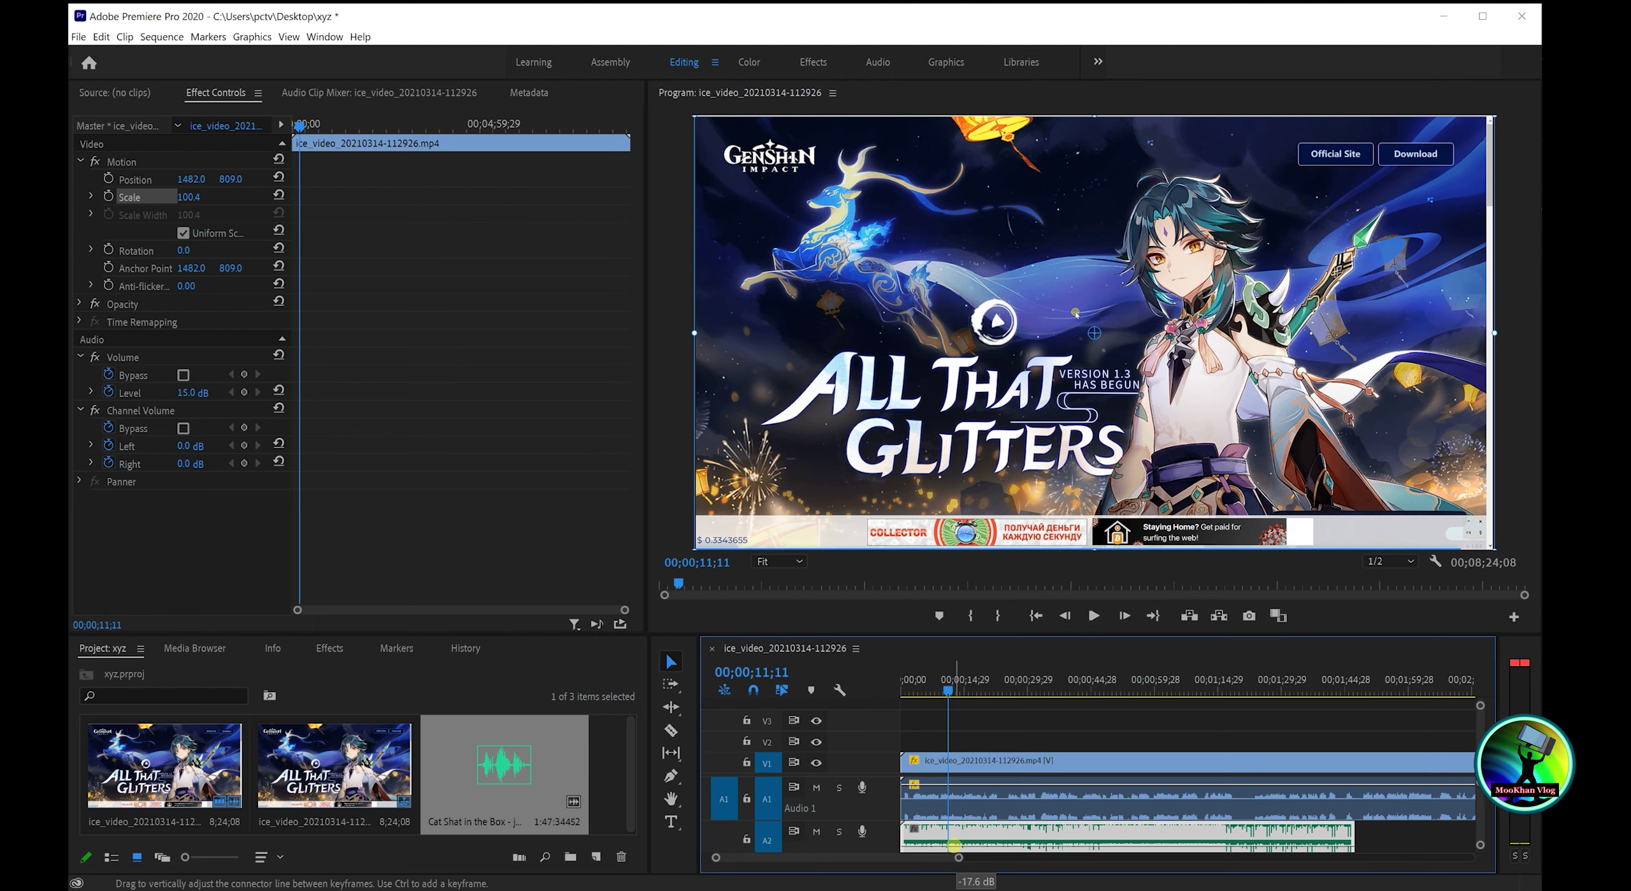
left_click_drag(954, 846, 954, 846)
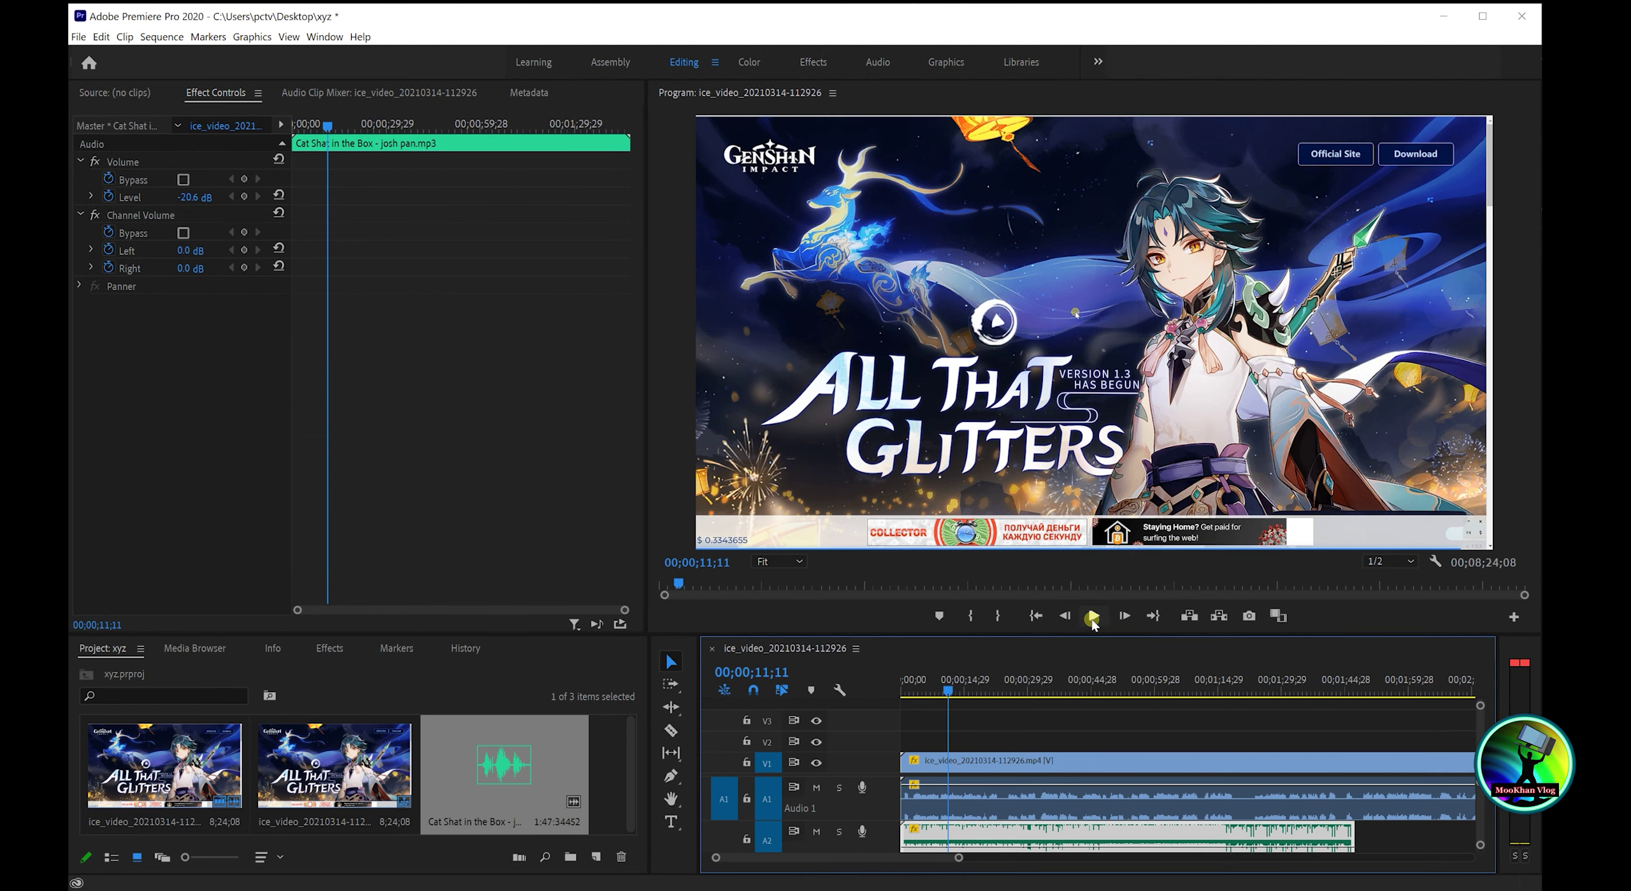
left_click(1091, 617)
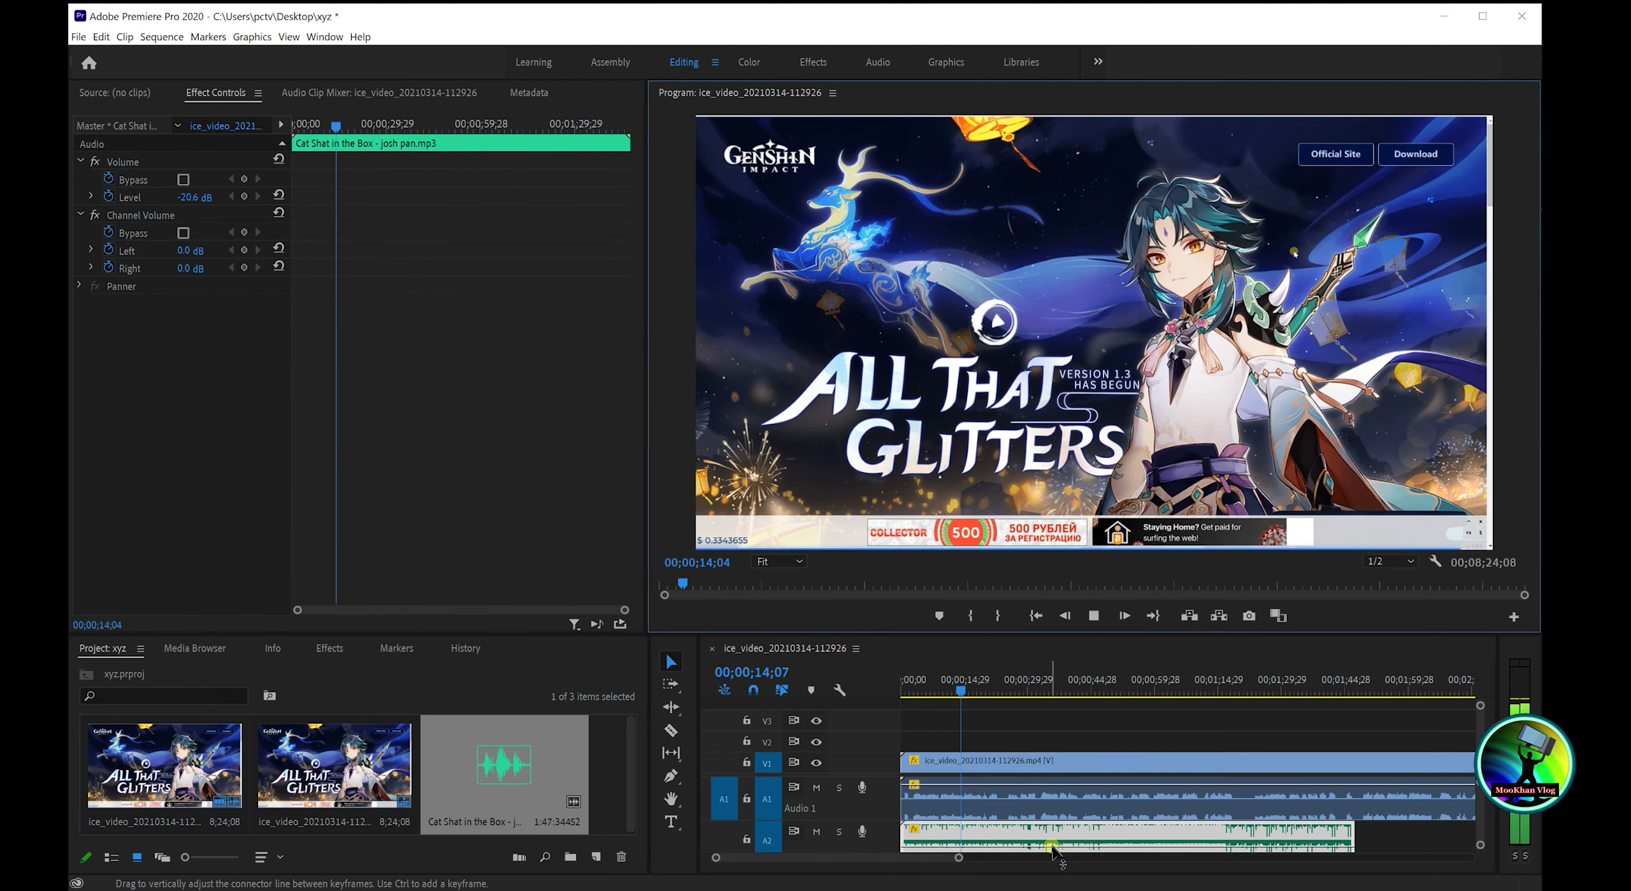
left_click(1054, 846)
left_click_drag(1053, 845, 1074, 820)
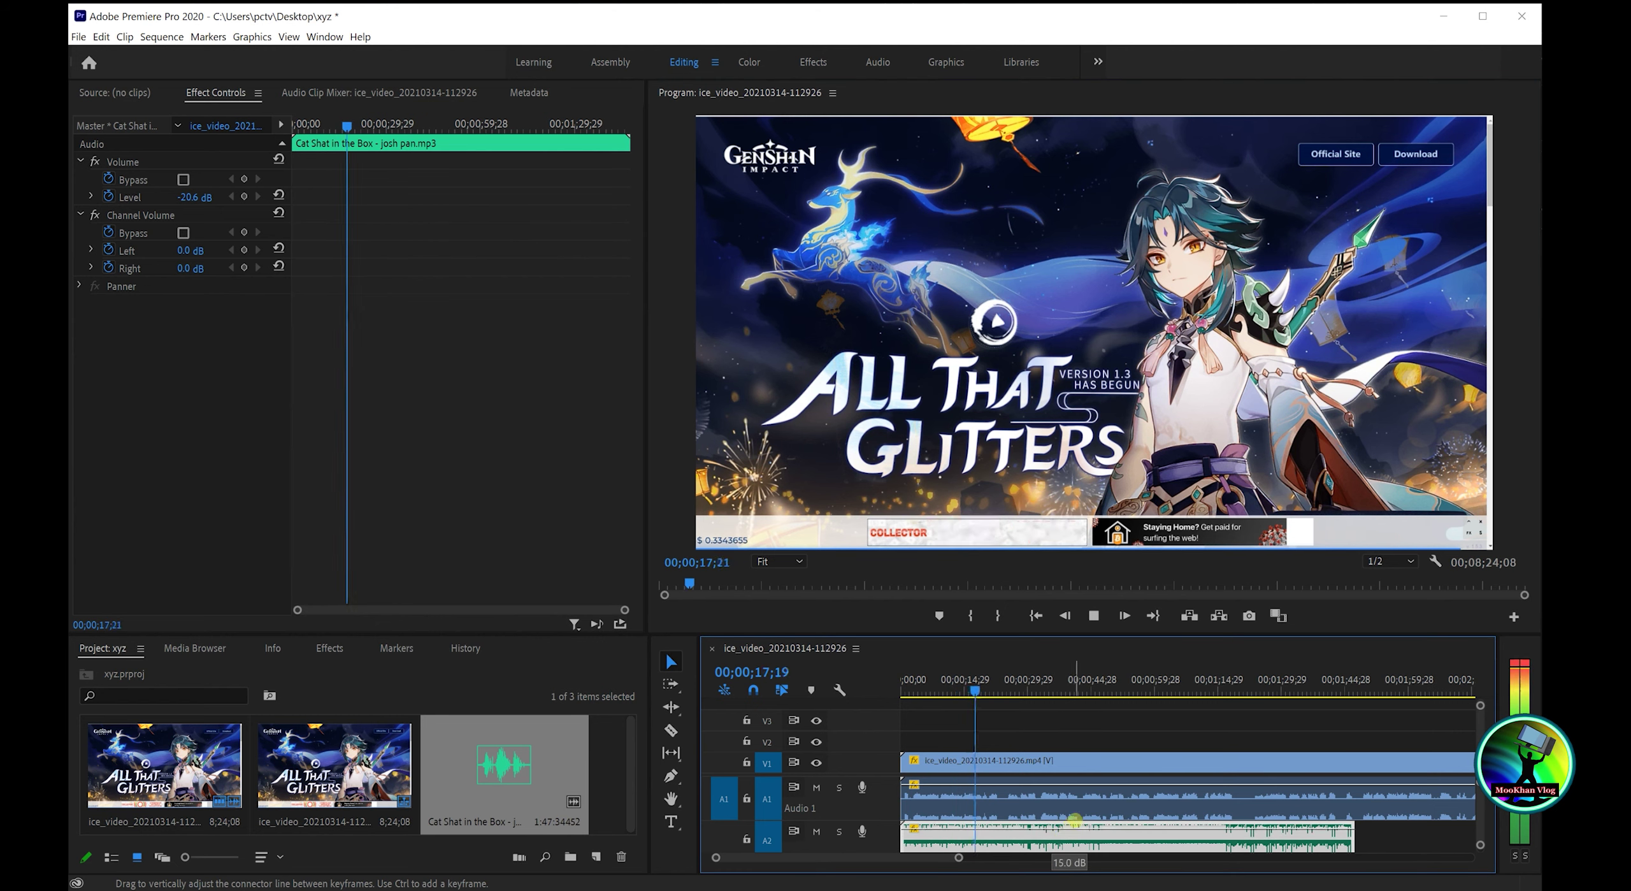
left_click_drag(1074, 820, 1057, 846)
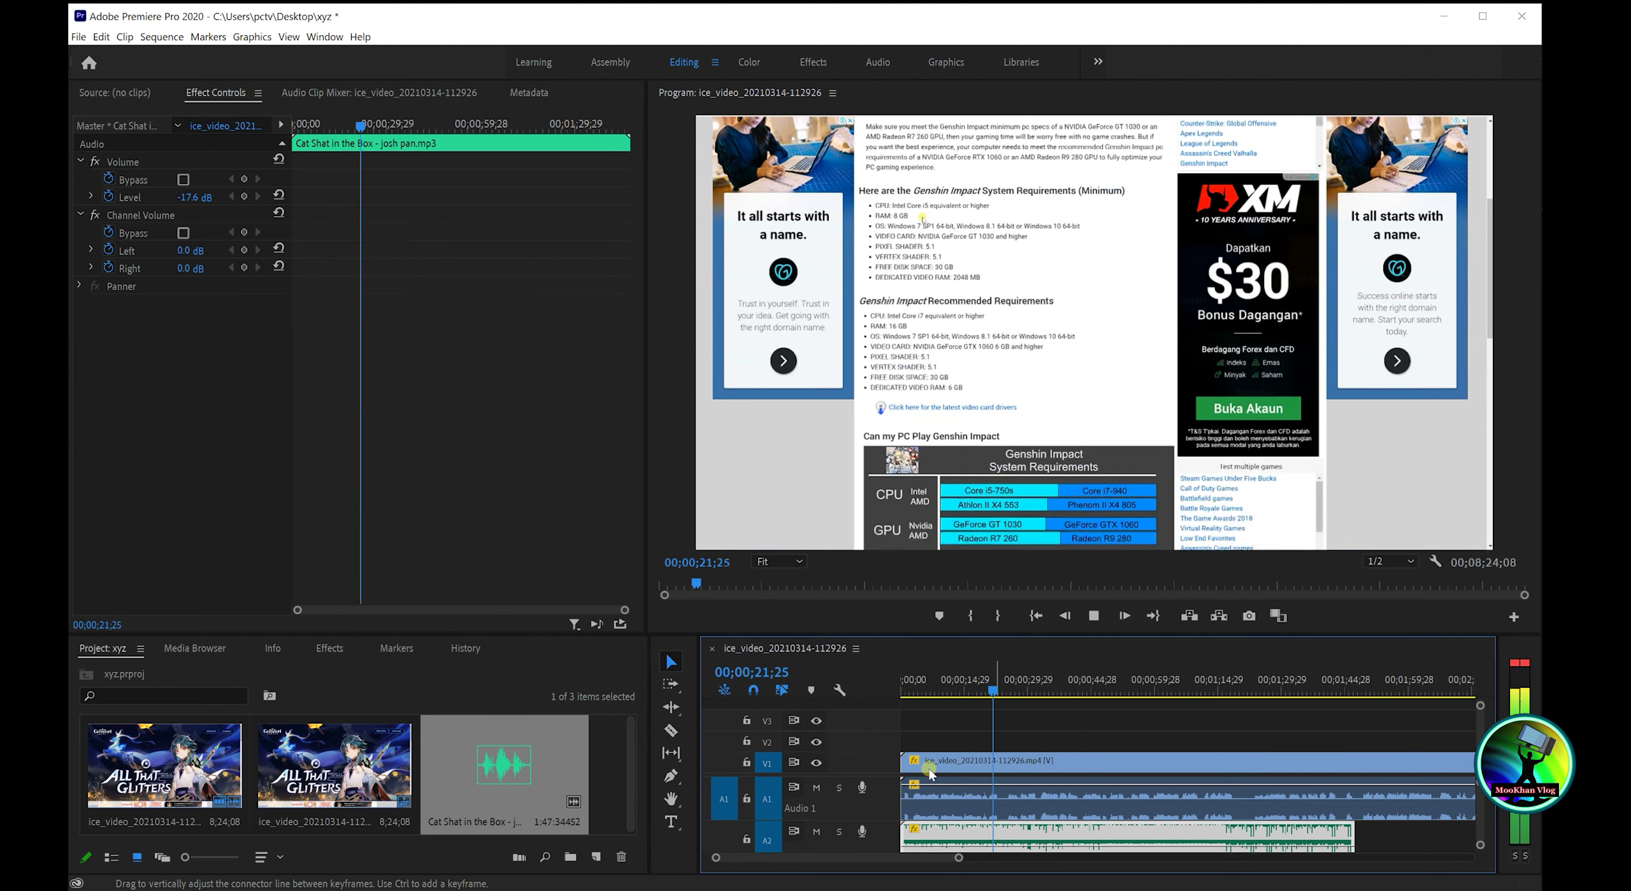
- Stop playback at 23;24 and zoom the timeline out to view the full 8;24;08 sequence
left_click(1095, 617)
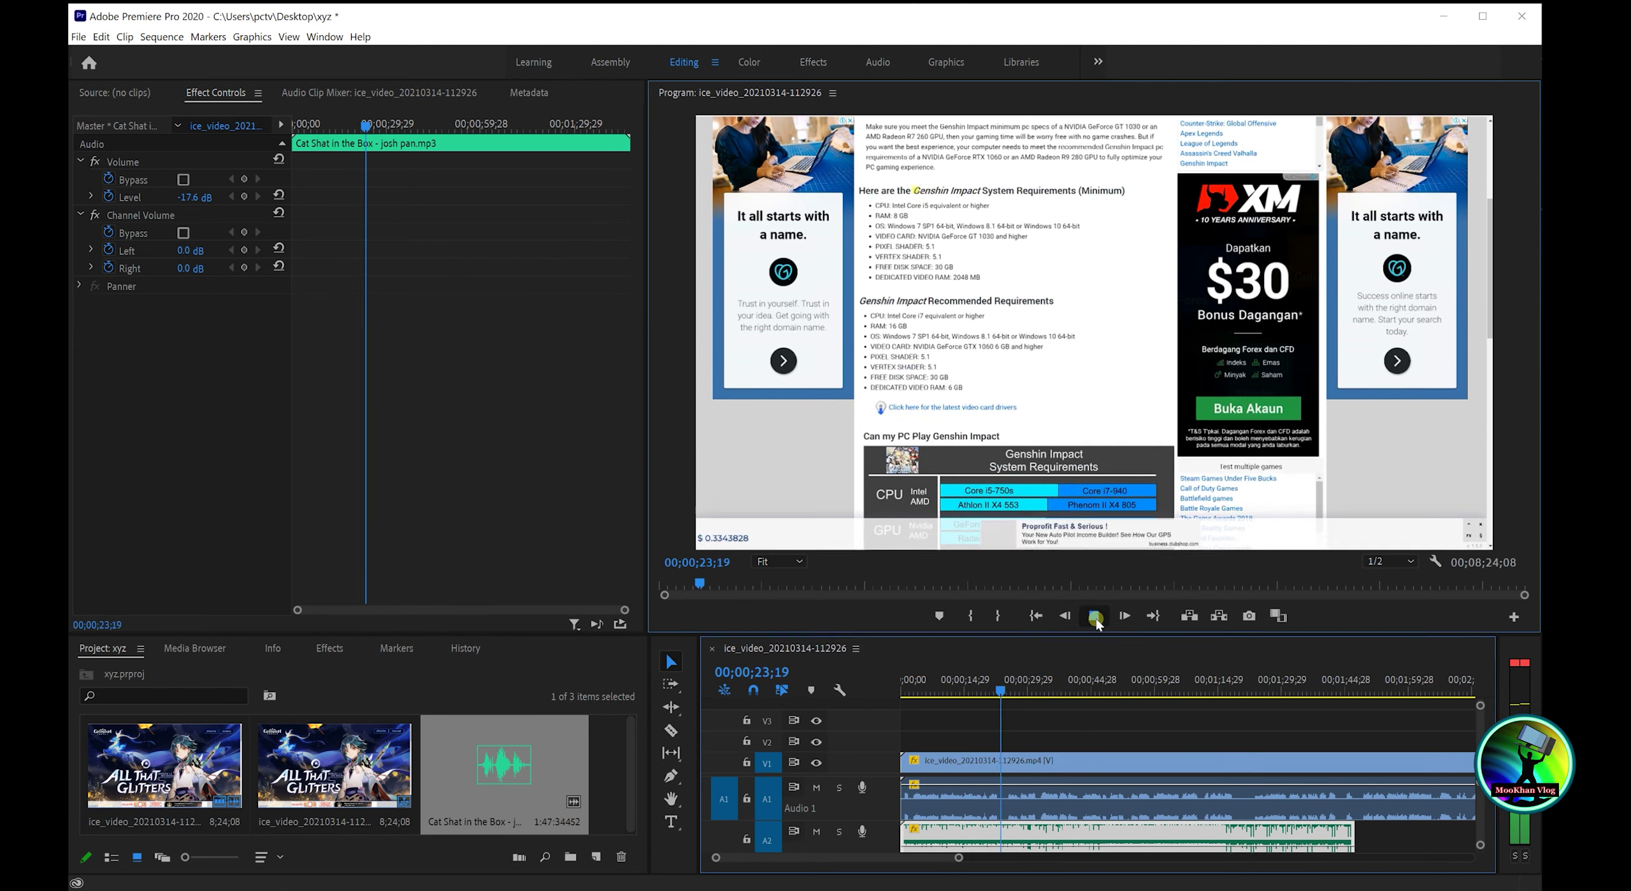
left_click(836, 862)
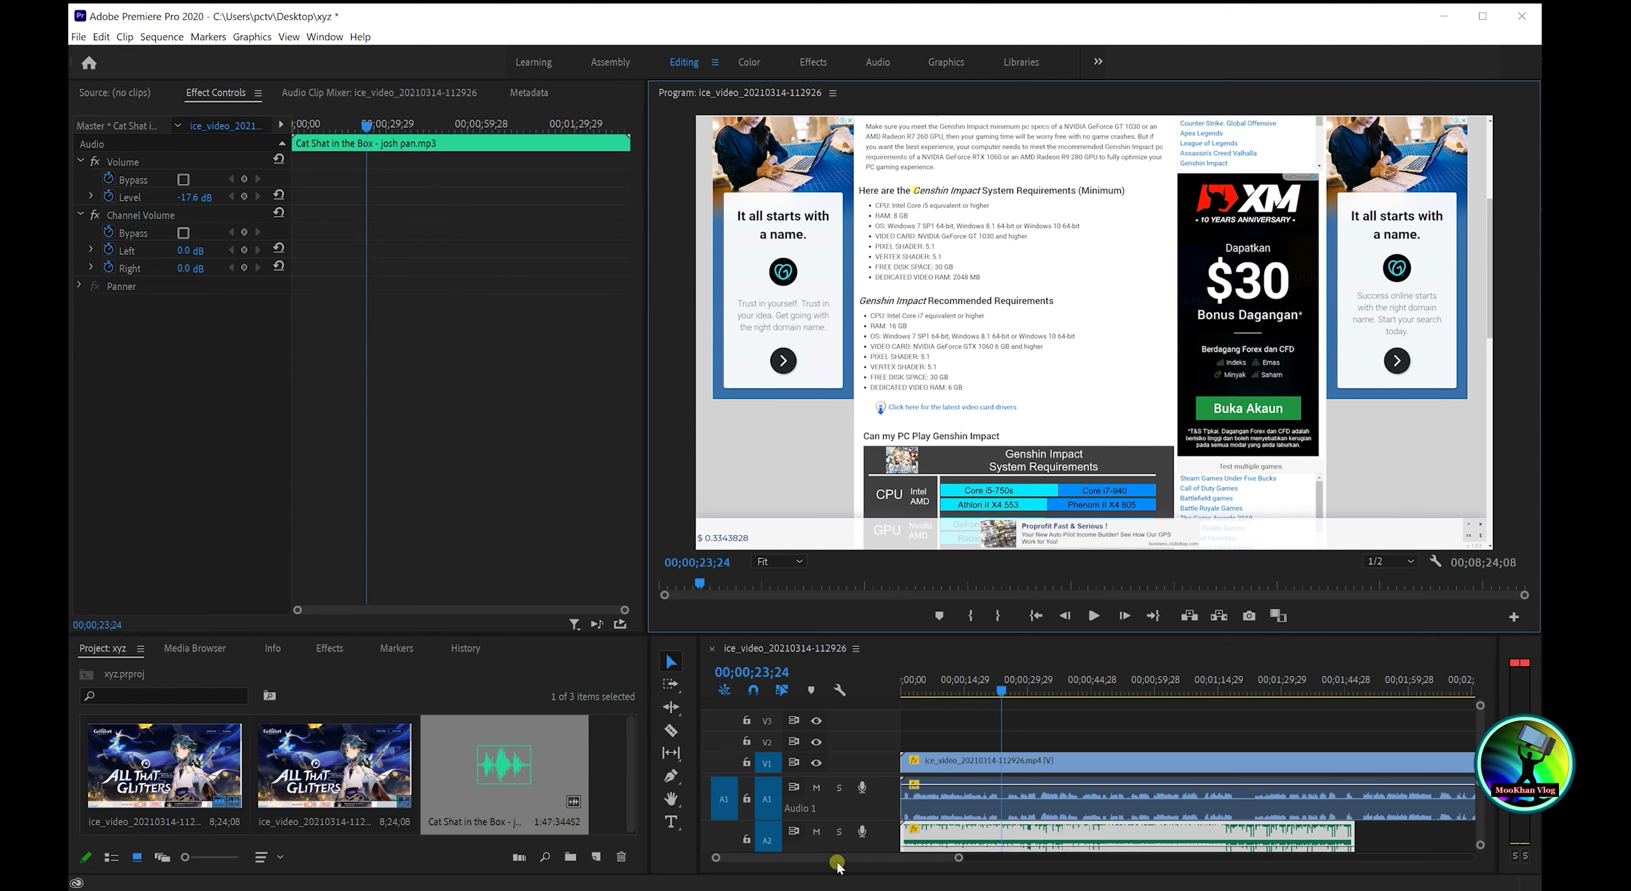
left_click(1024, 759)
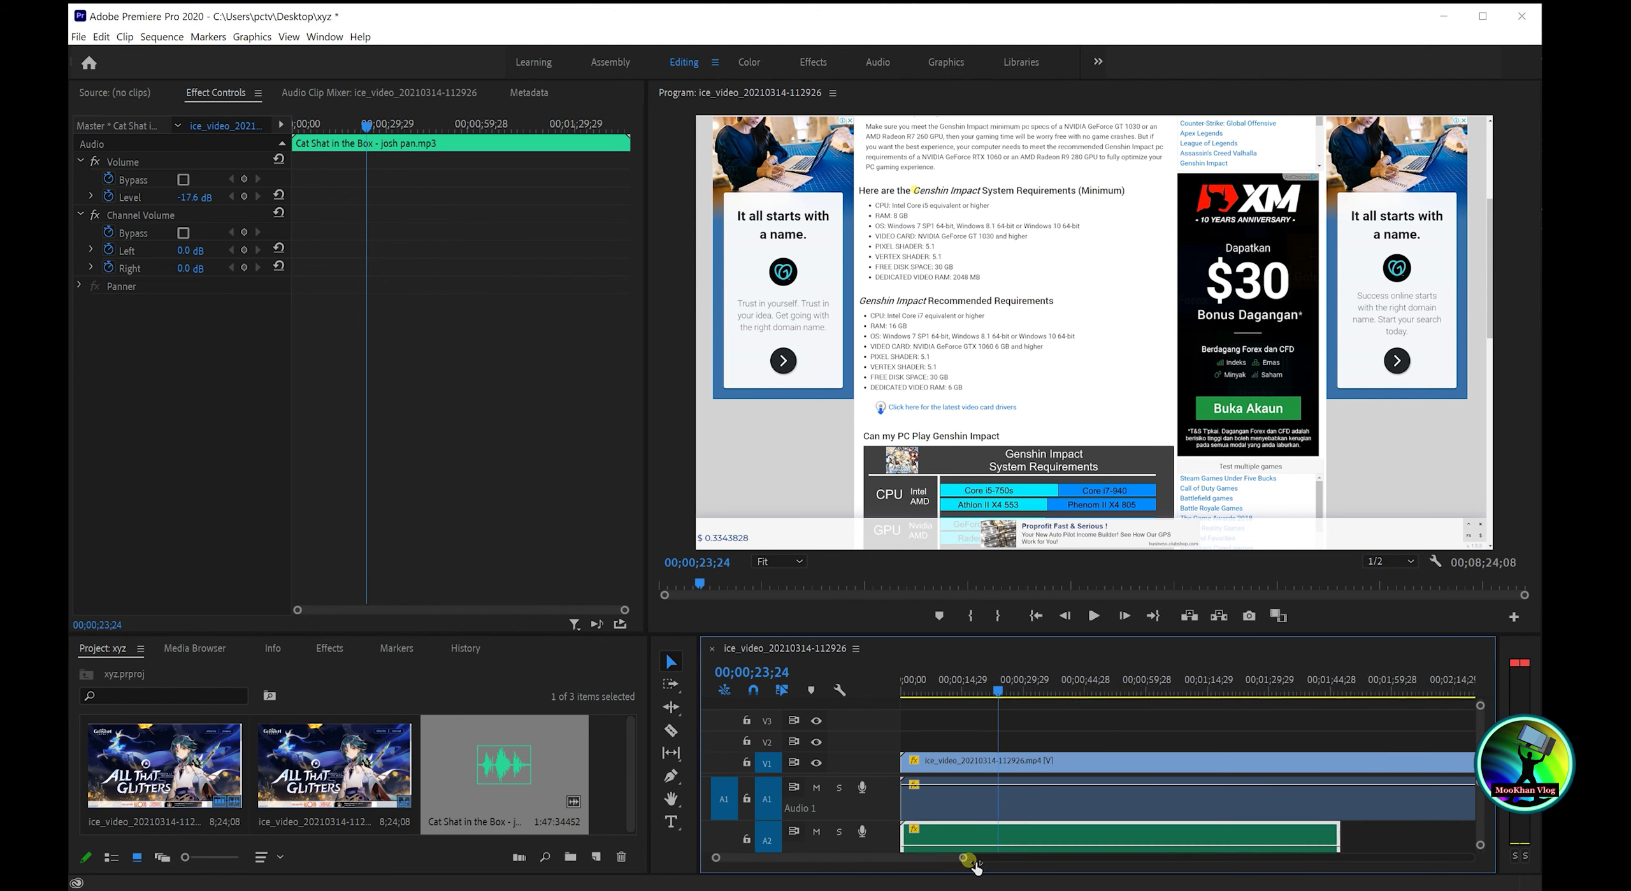
left_click_drag(962, 860, 1080, 864)
left_click(978, 866)
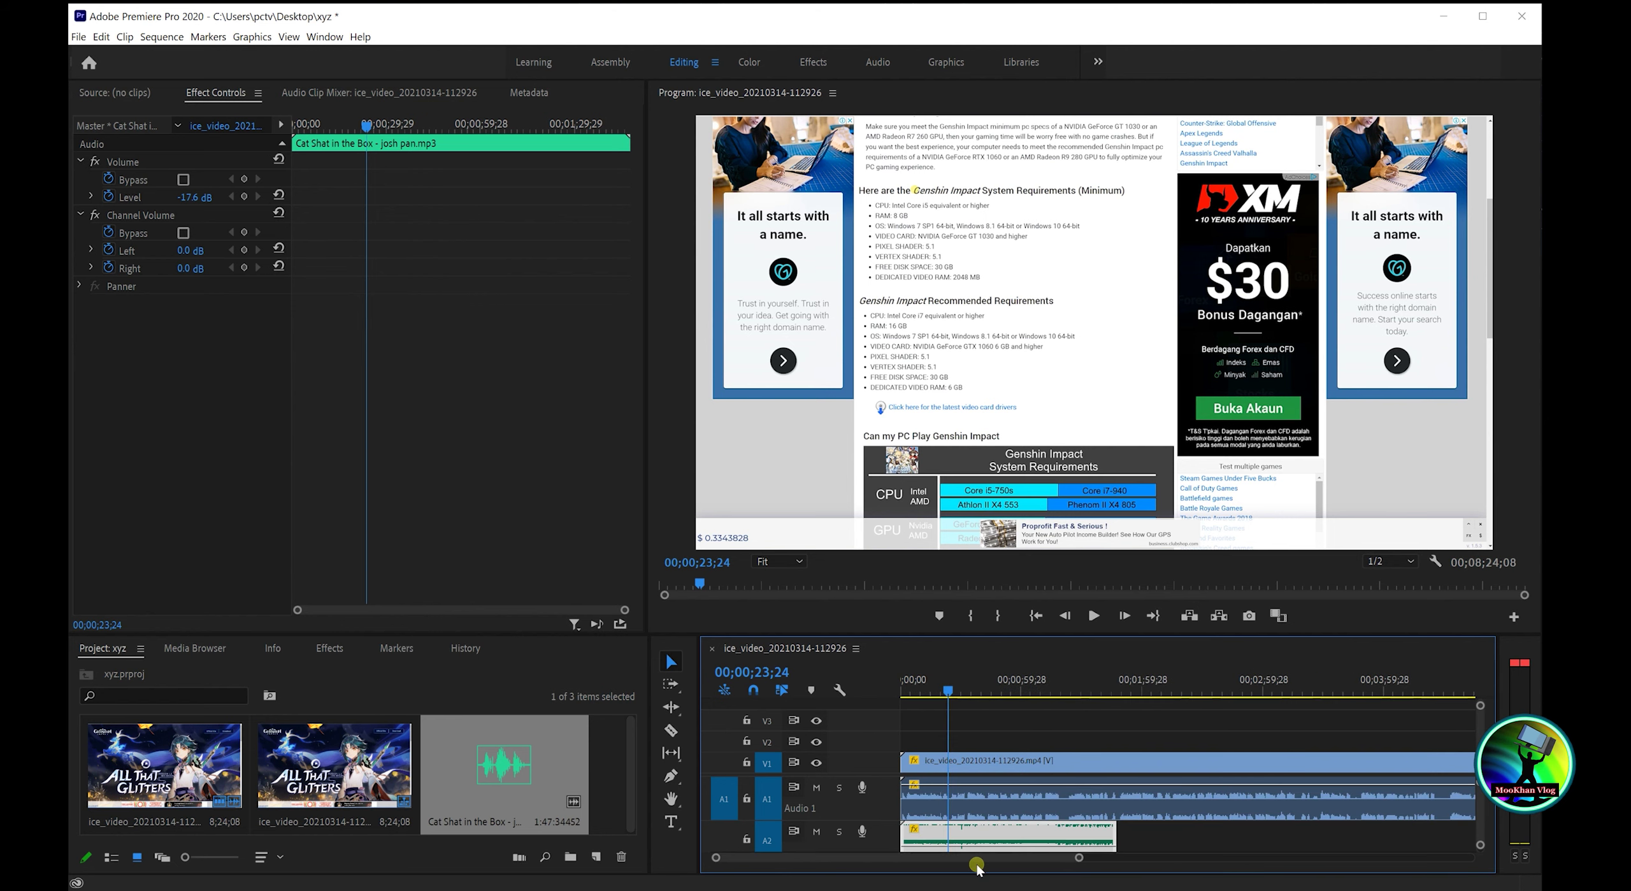
mouse_move(951, 861)
left_mouse_down()
mouse_move(1105, 867)
mouse_move(893, 866)
left_mouse_up()
left_click_drag(1078, 858, 1276, 866)
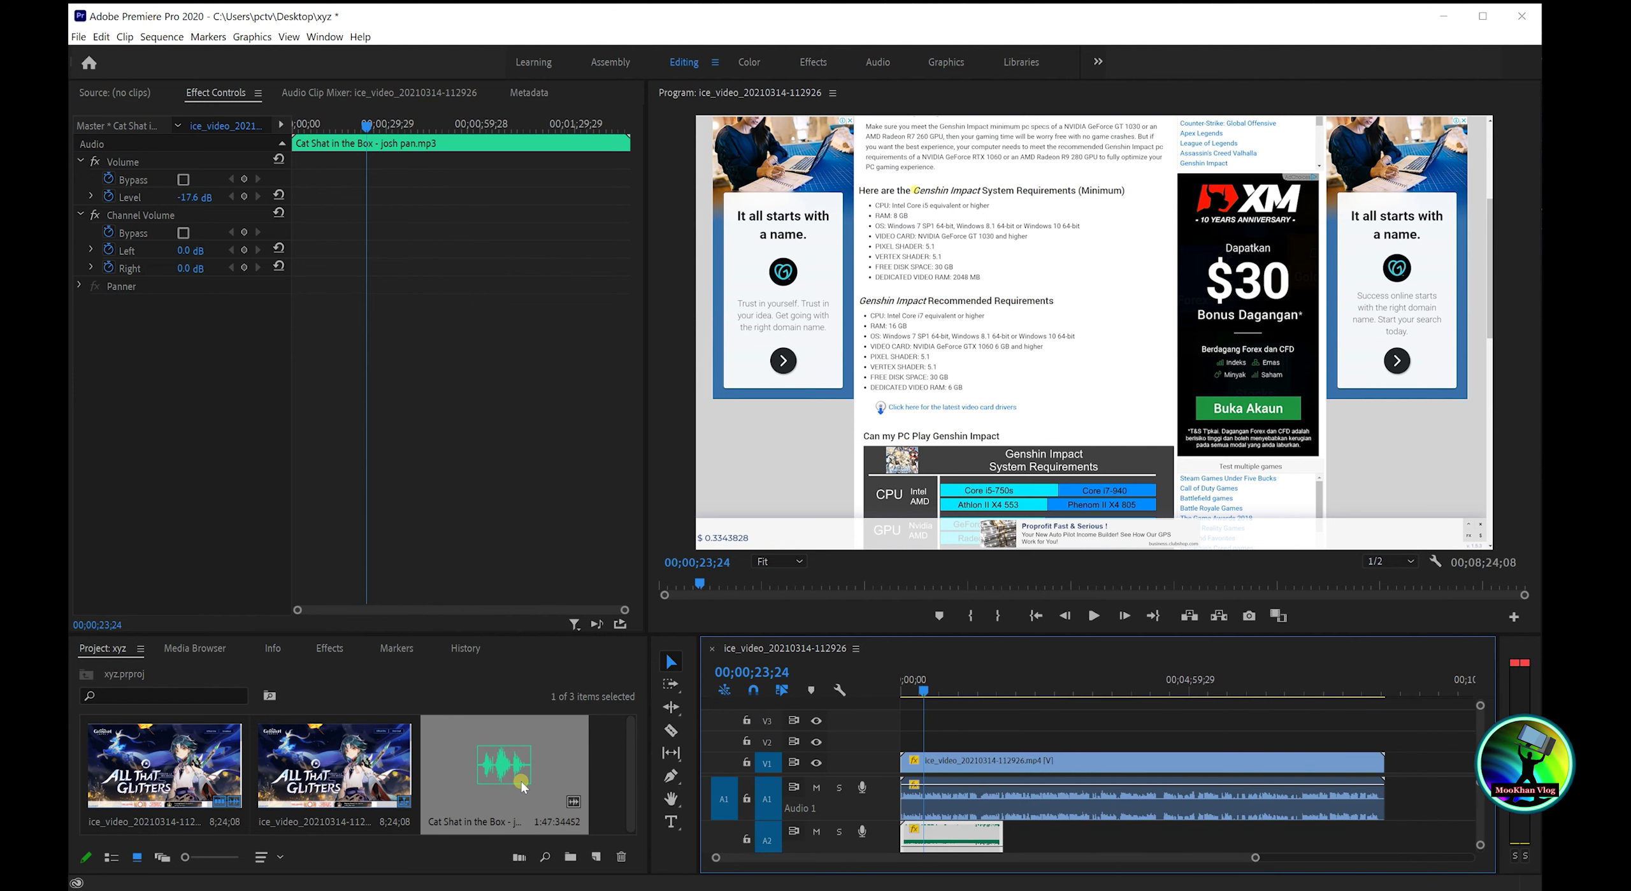
- Lay extra Cat Shat in the Box copies end to end on A2 beyond the video's end
mouse_move(837, 830)
left_mouse_down()
mouse_move(1013, 849)
mouse_move(1144, 819)
left_mouse_up()
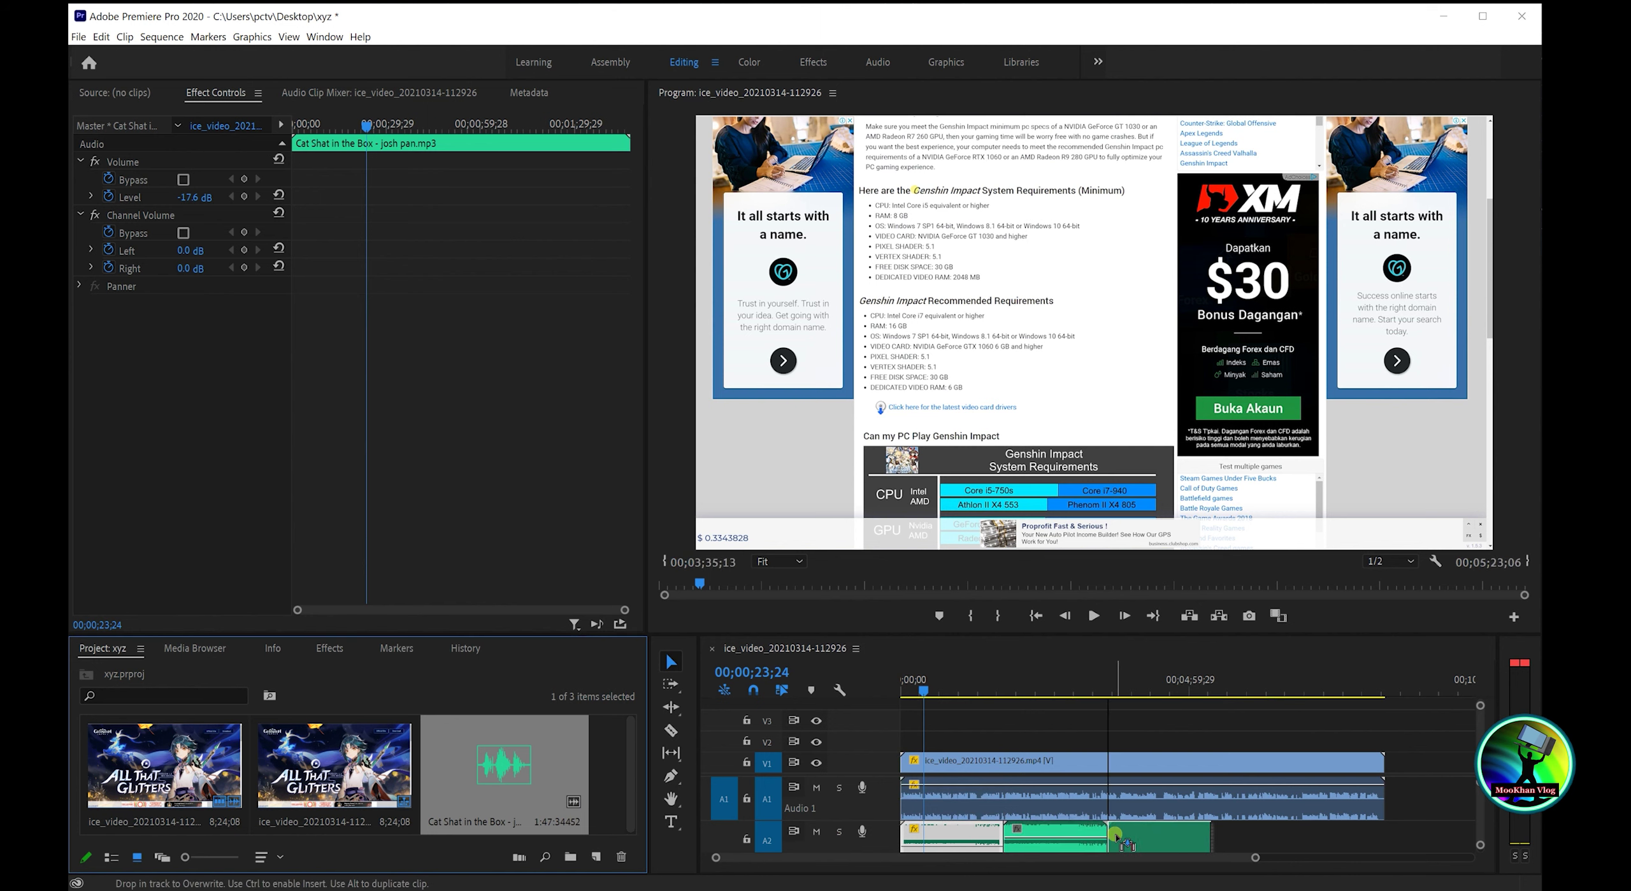
left_click_drag(1143, 818, 1122, 838)
left_click_drag(509, 762, 1230, 838)
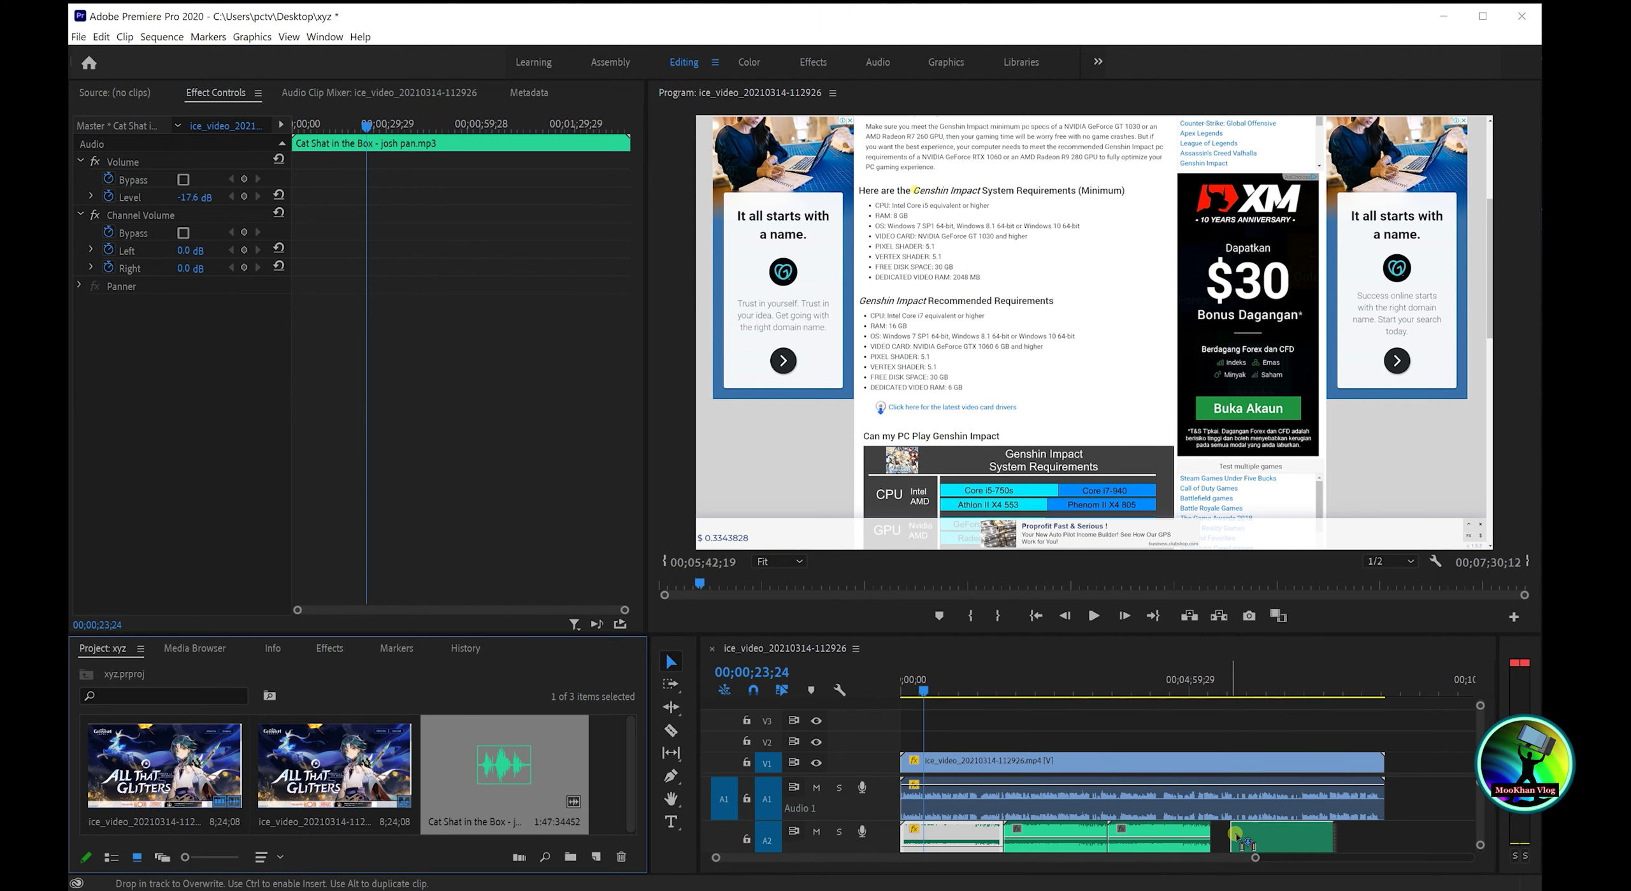
left_click_drag(1229, 837, 1215, 837)
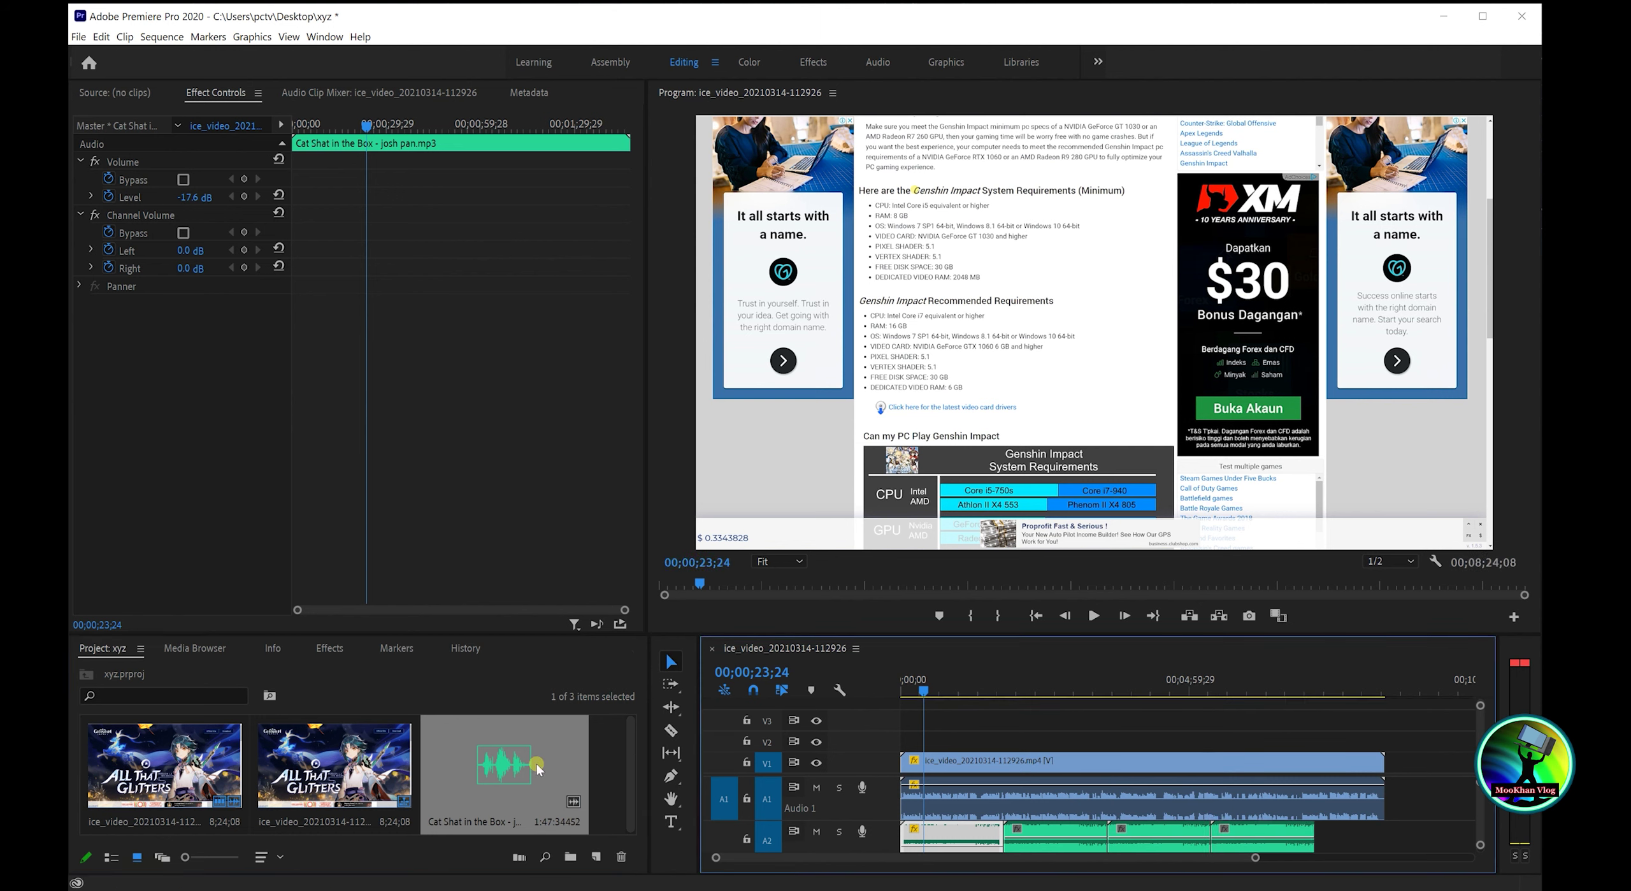
left_click_drag(517, 769, 1338, 838)
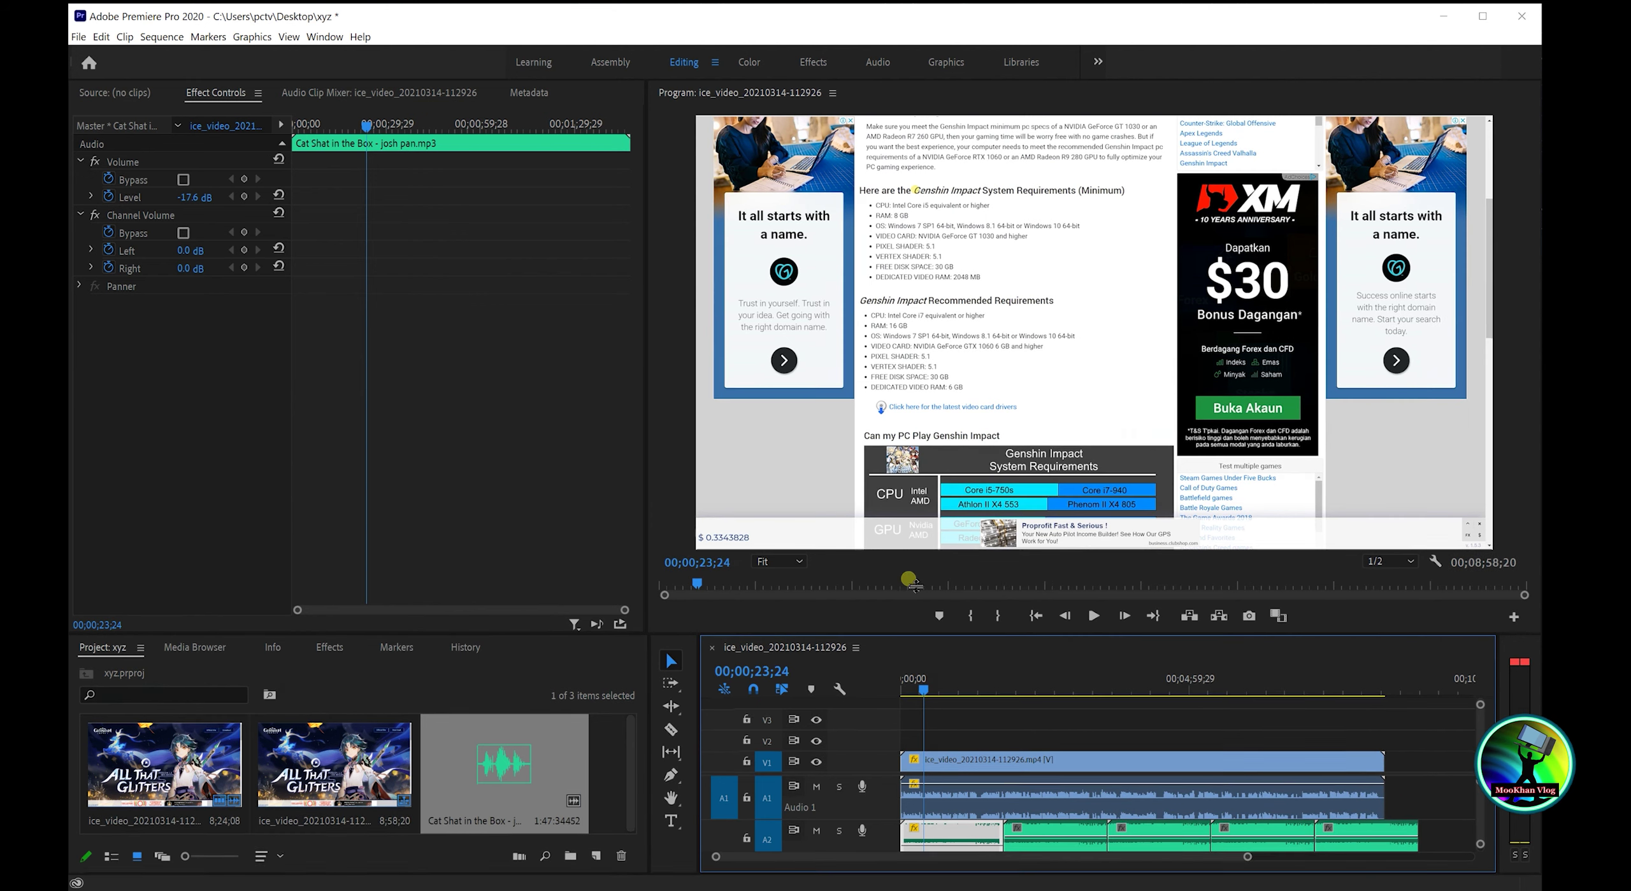
left_click_drag(910, 637, 910, 557)
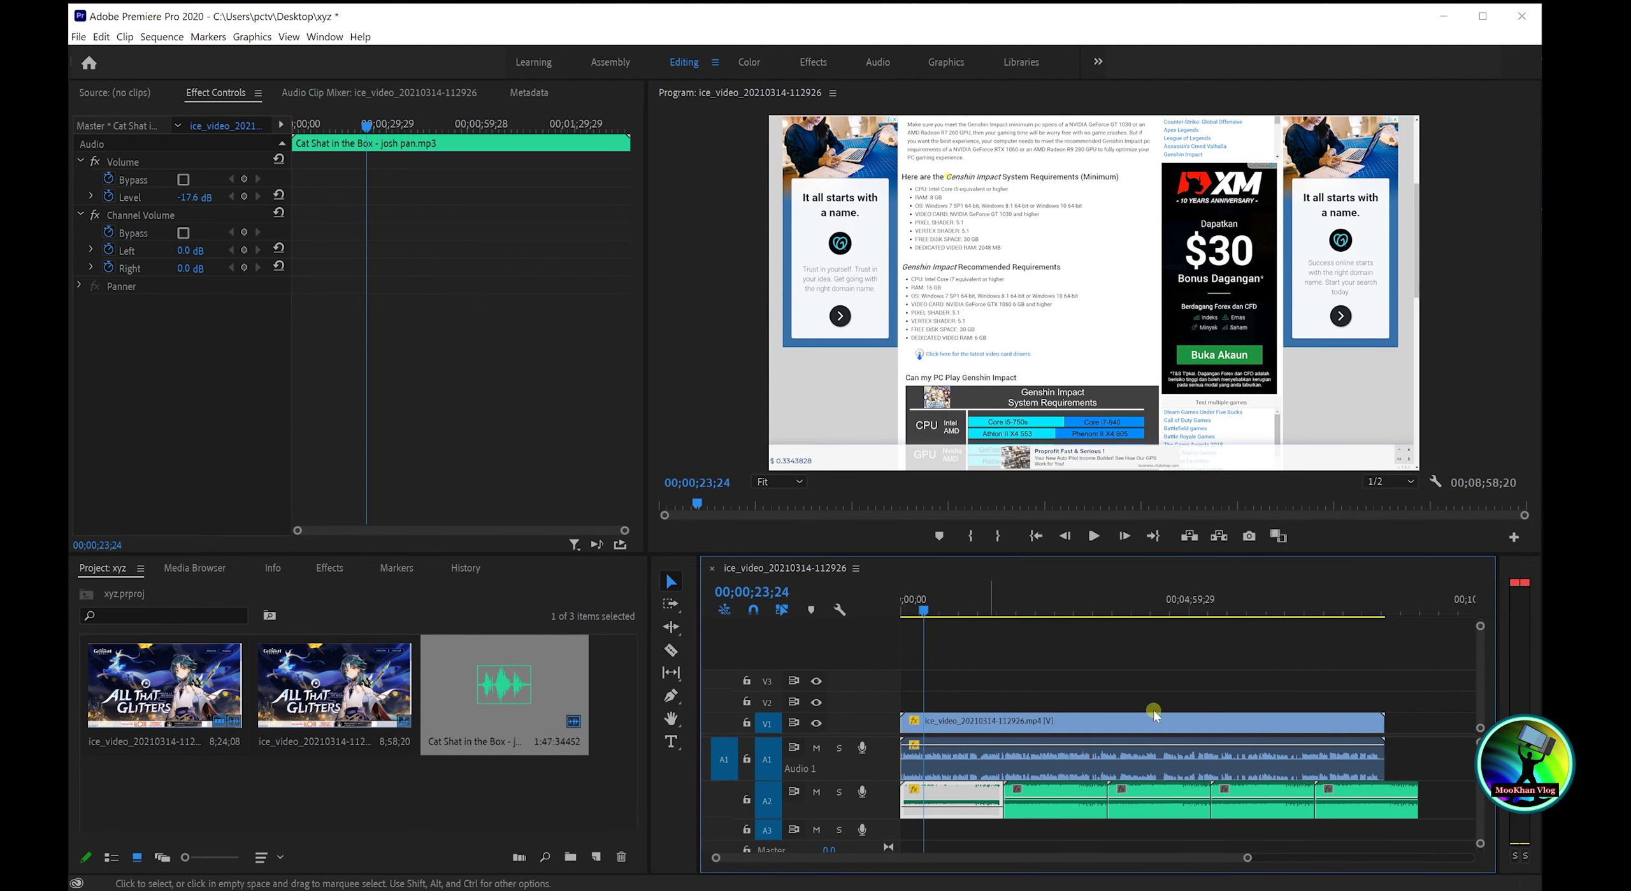
- Pull down the added music copies' volume on A2, the last to -15.1 dB, and play back
left_click_drag(1024, 805, 1021, 802)
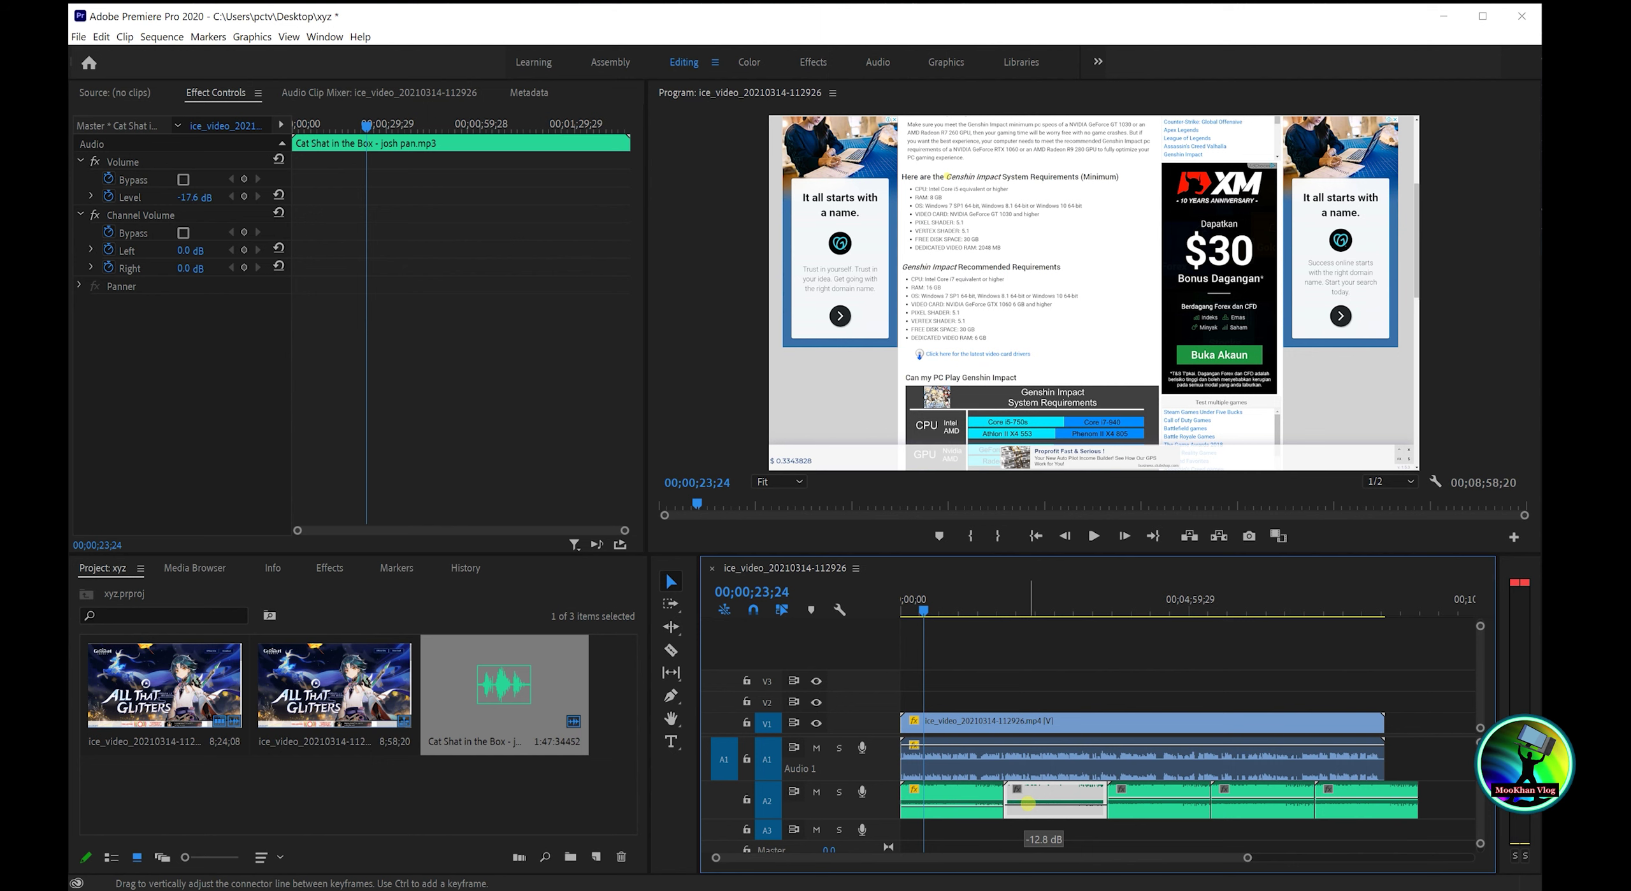
left_click_drag(1028, 804, 1027, 807)
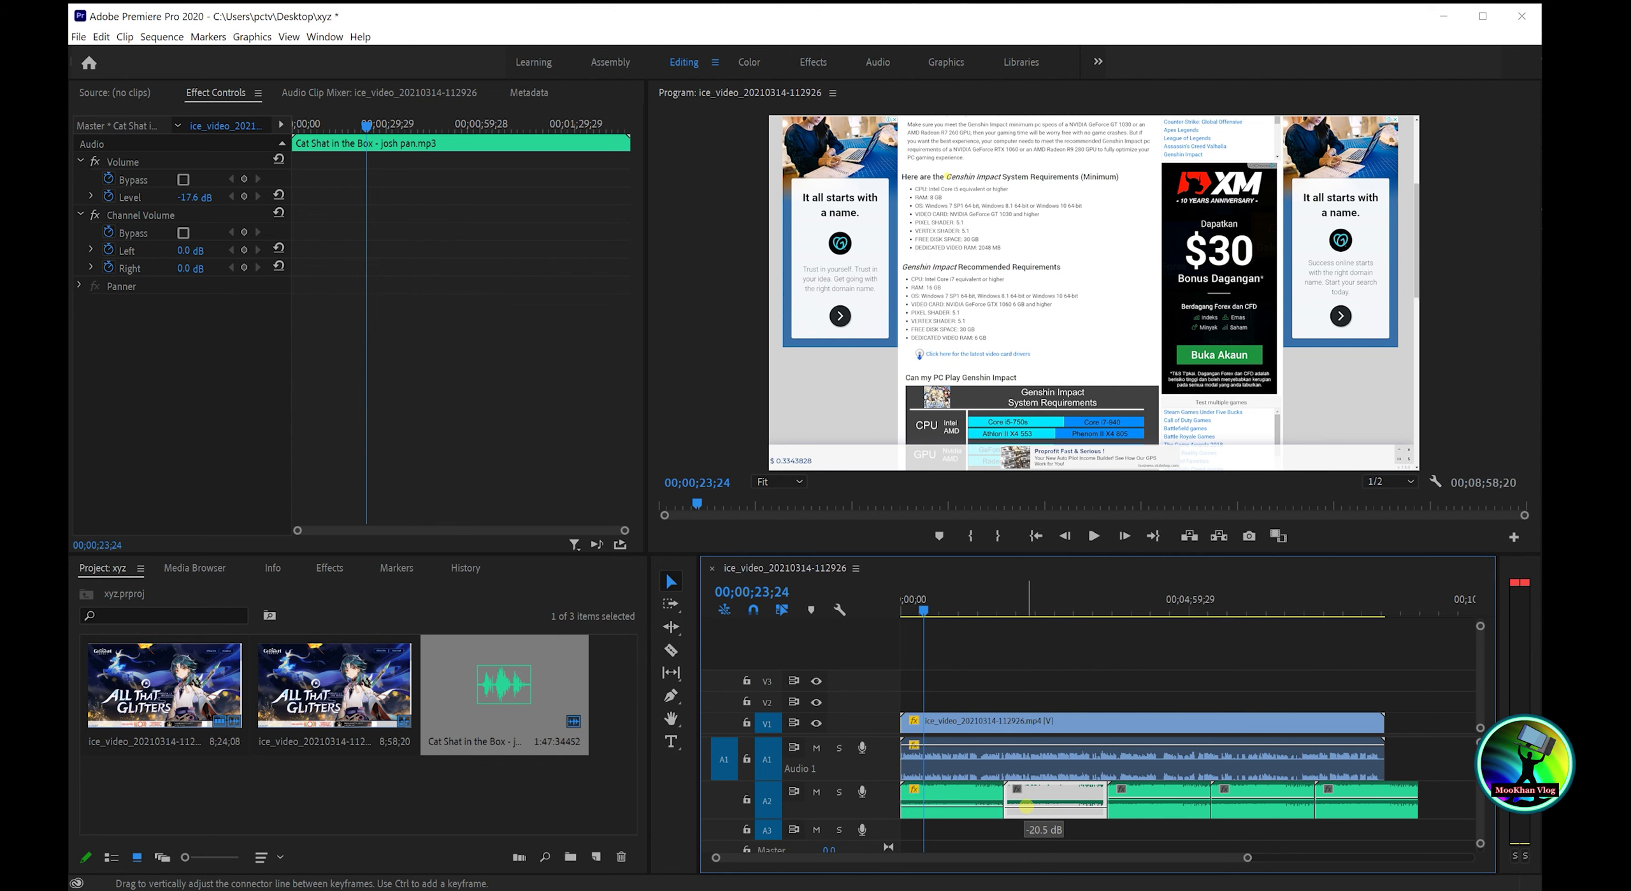
left_click(1026, 806)
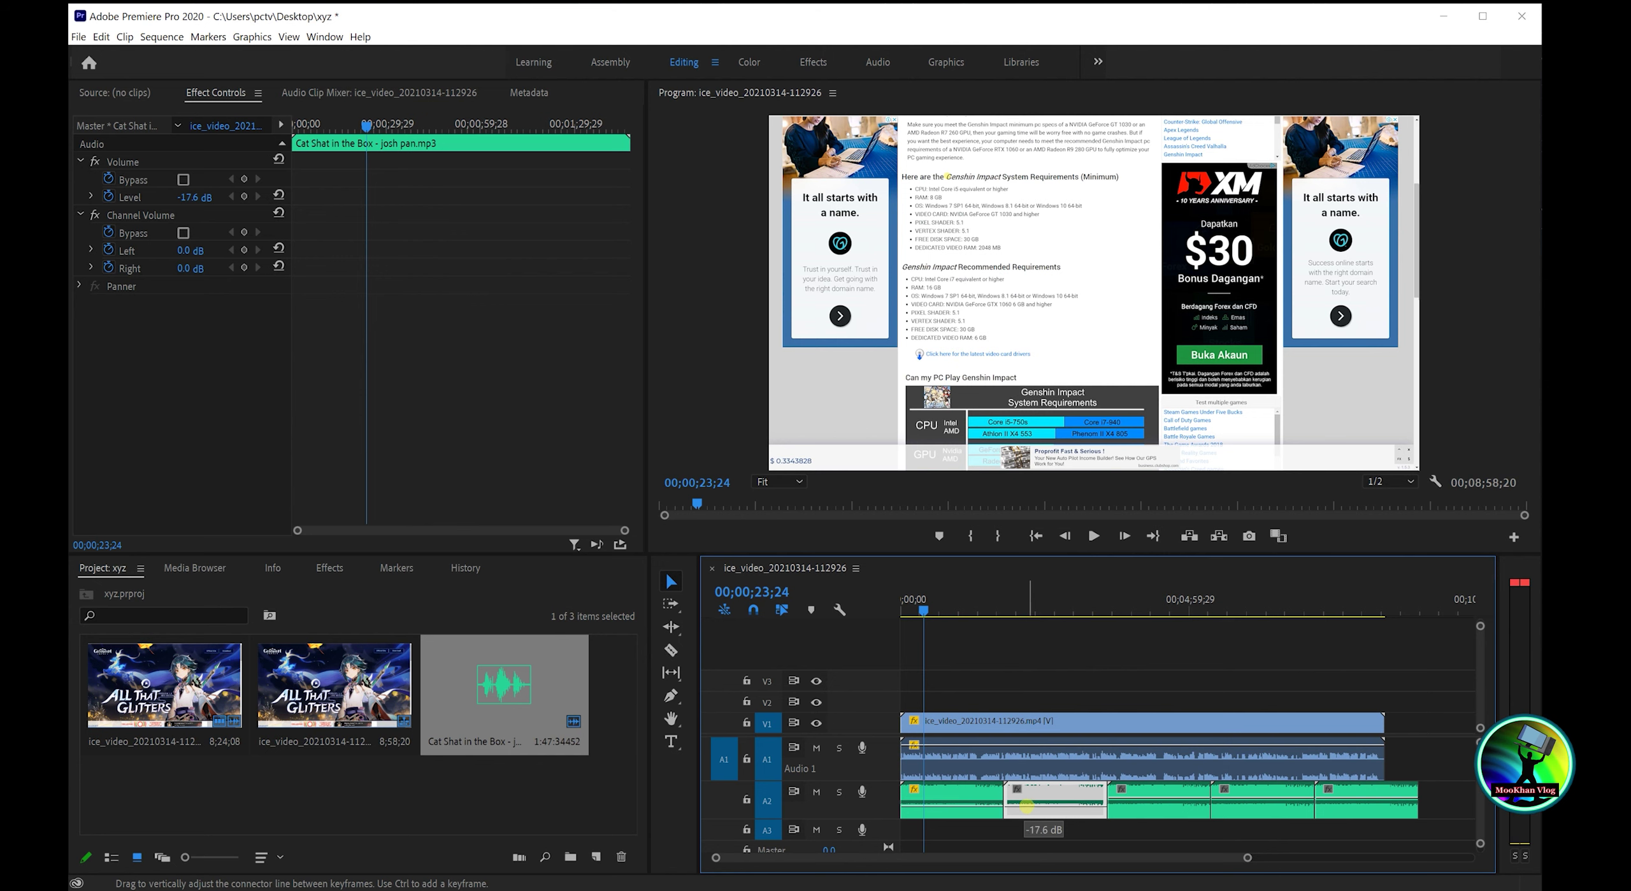
left_click(1172, 804)
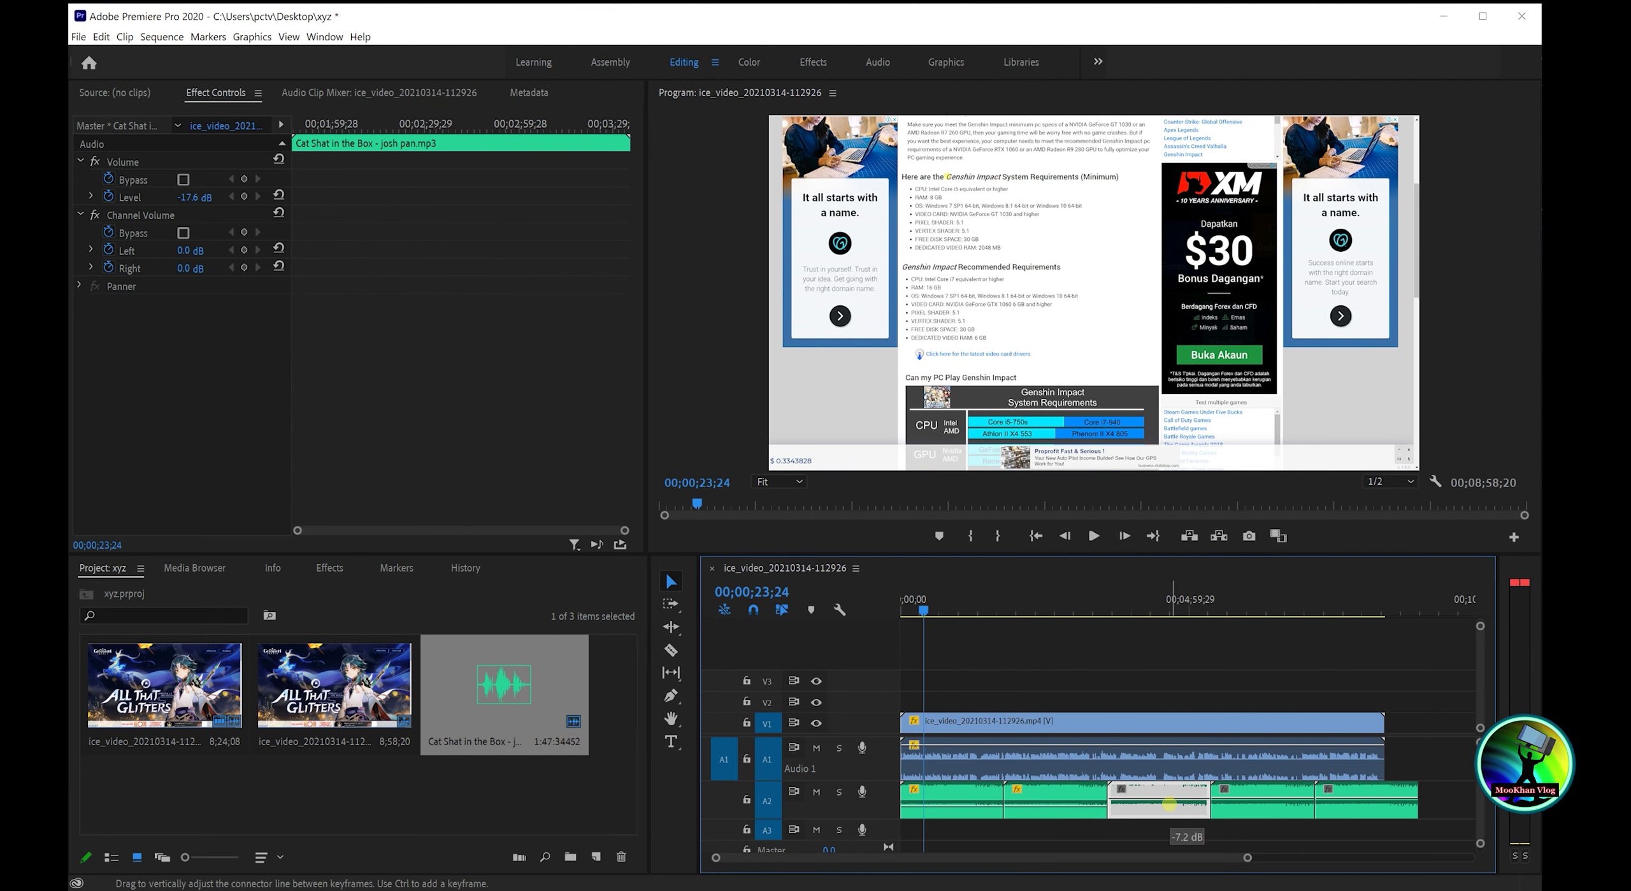
left_click(1238, 804)
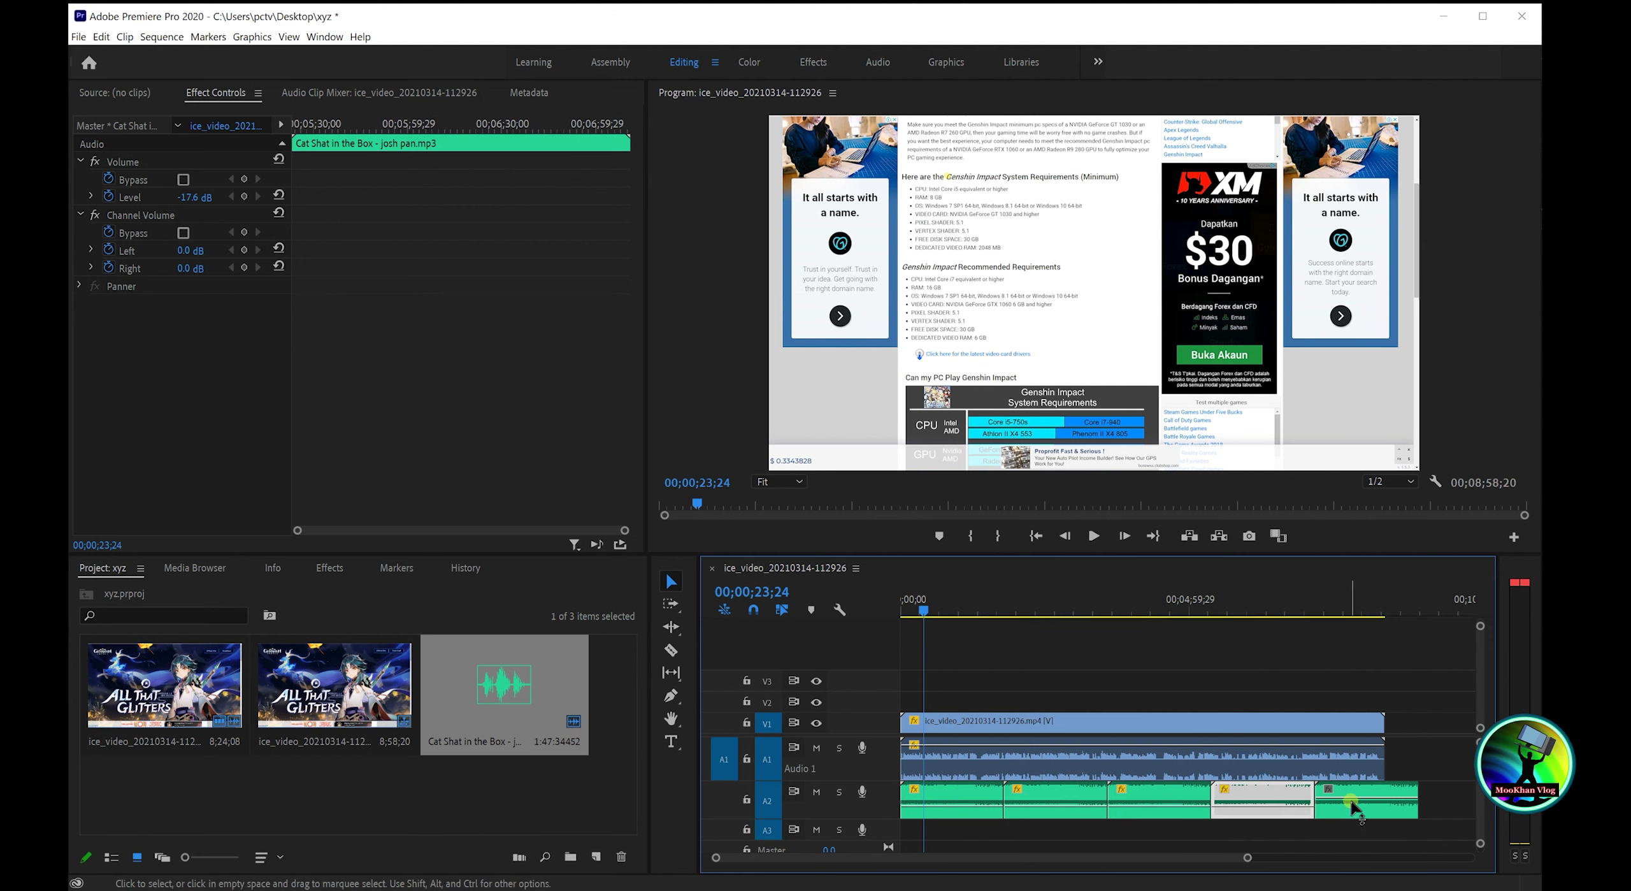
left_click_drag(1352, 807, 1351, 804)
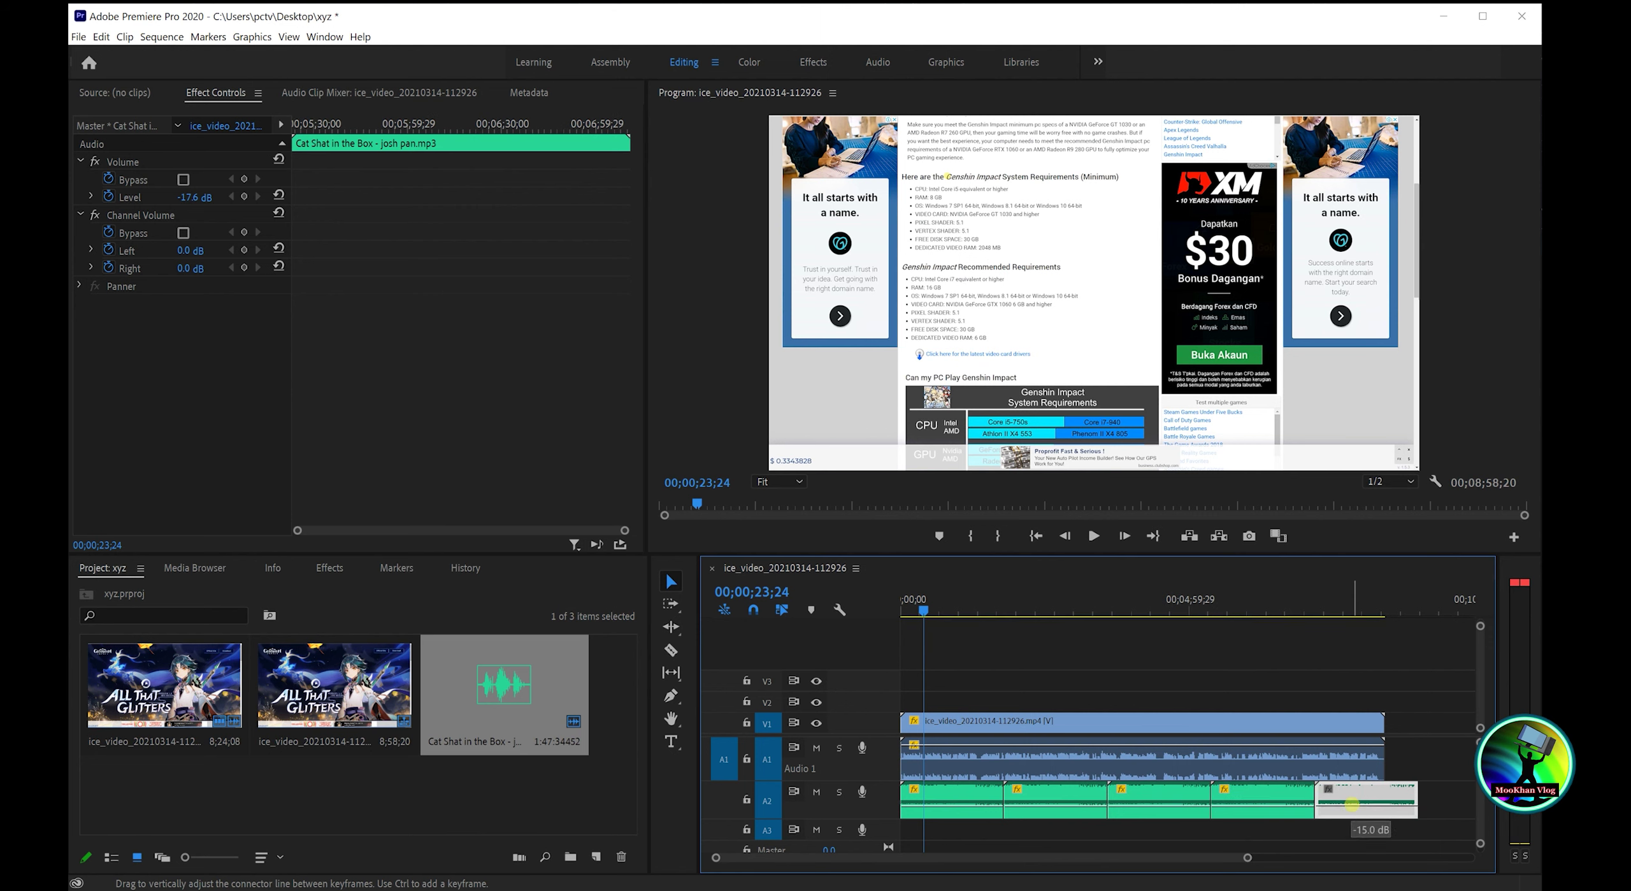
left_click(1093, 536)
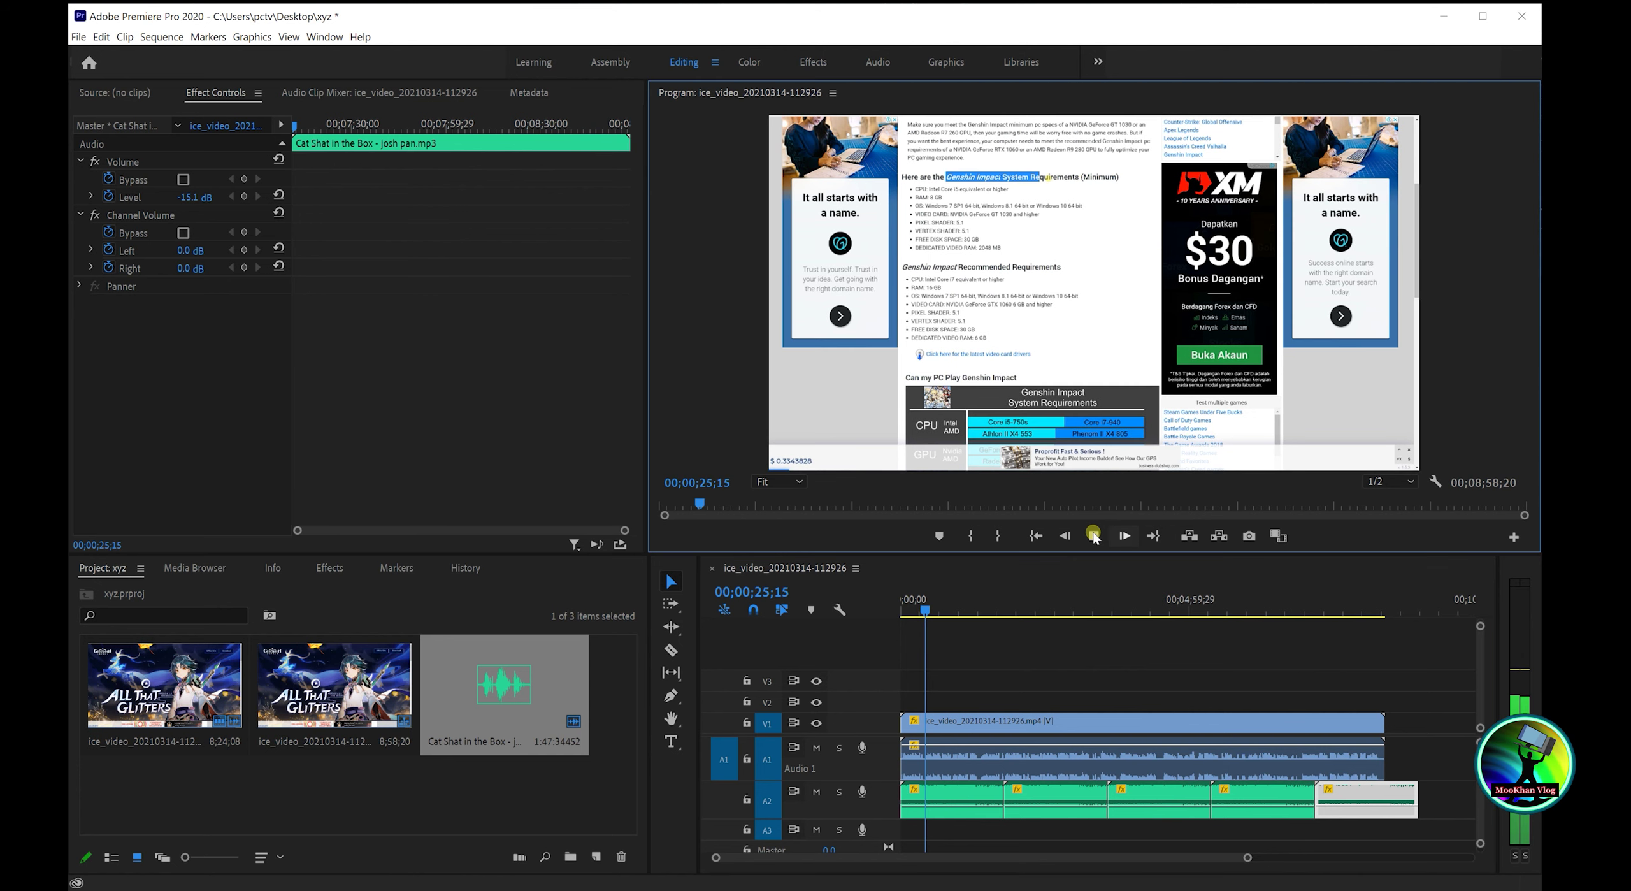
left_click(937, 610)
- Scrub through the sequence to find where the gameplay video ends
left_click_drag(1015, 616, 1248, 656)
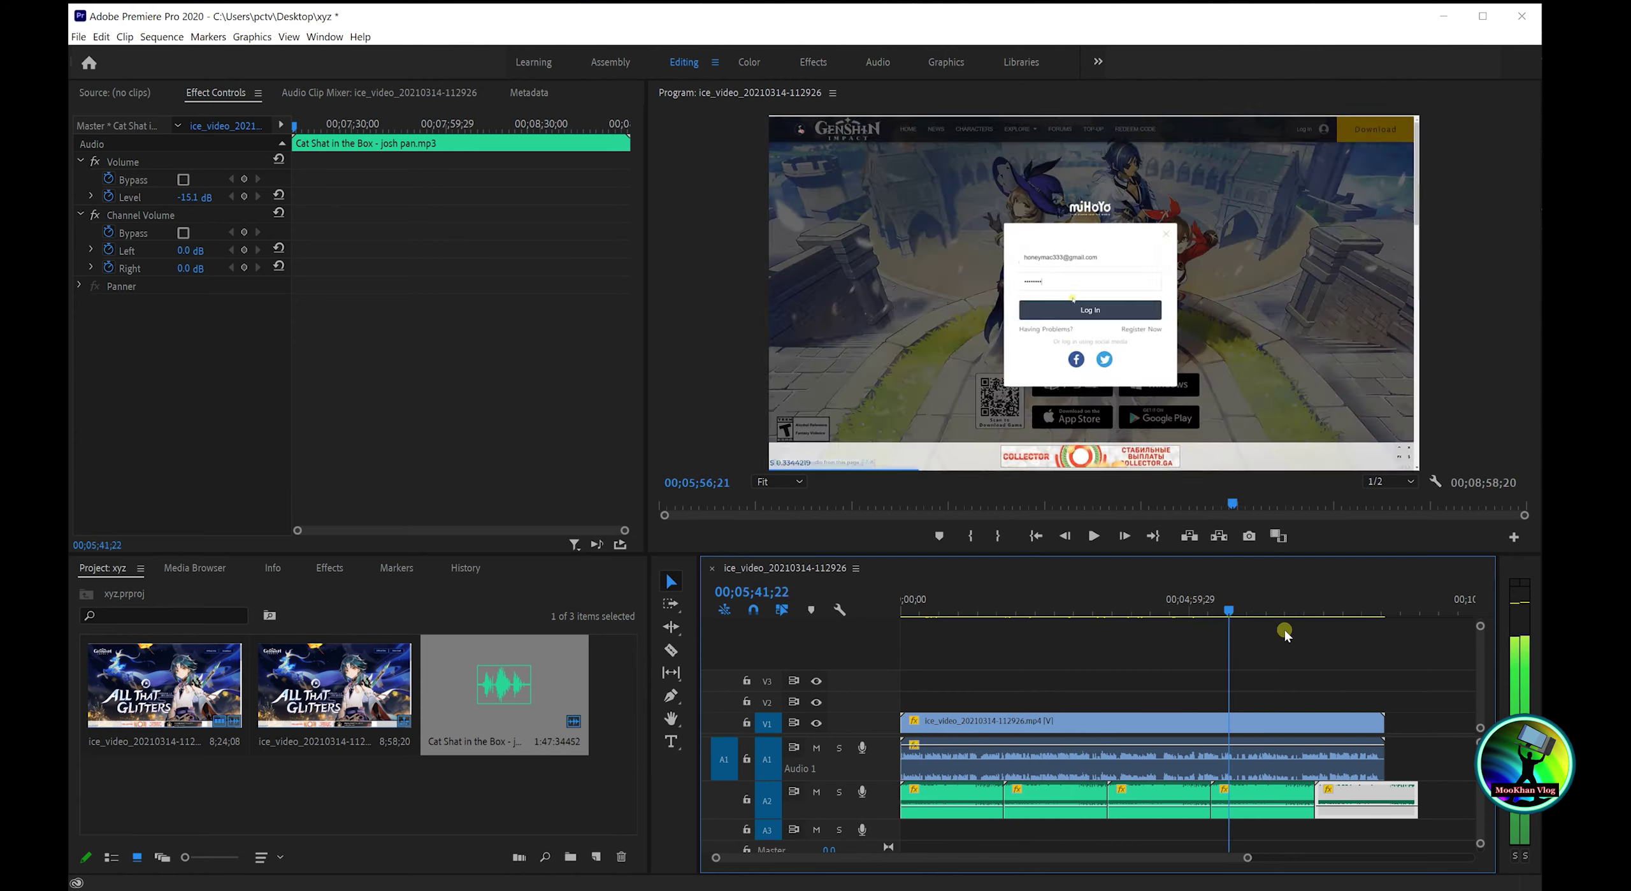
mouse_move(1096, 680)
left_mouse_down()
mouse_move(1144, 717)
mouse_move(894, 722)
left_mouse_up()
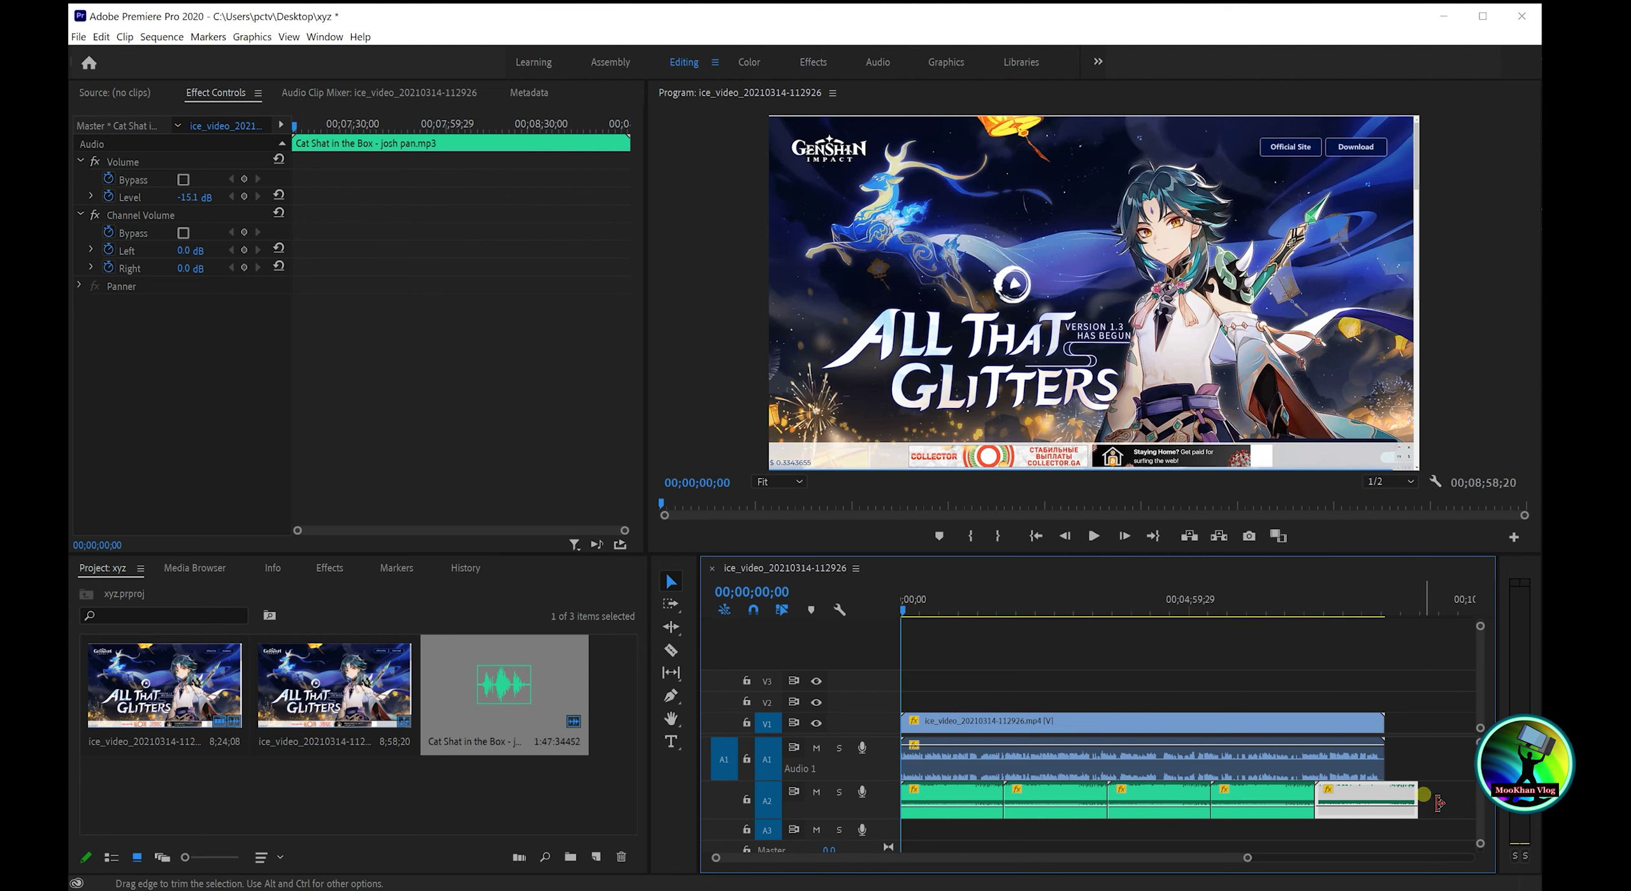
mouse_move(1425, 806)
left_mouse_down()
mouse_move(1401, 807)
mouse_move(1418, 808)
left_mouse_up()
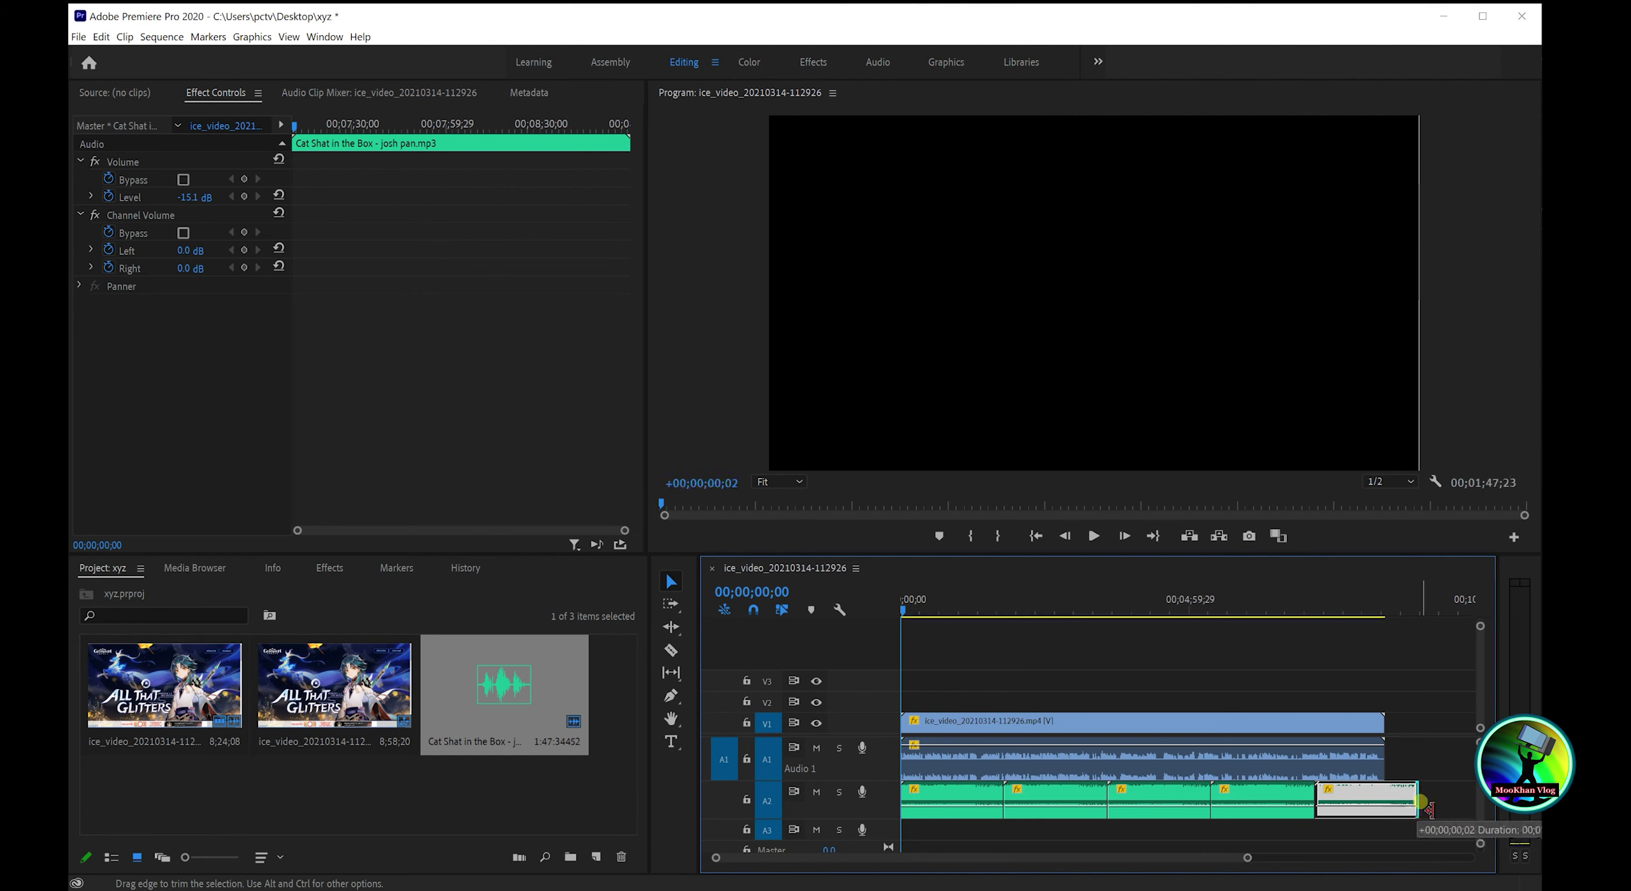
- Razor-cut the last A2 music clip at the video's end and delete the leftover tail
left_click(671, 653)
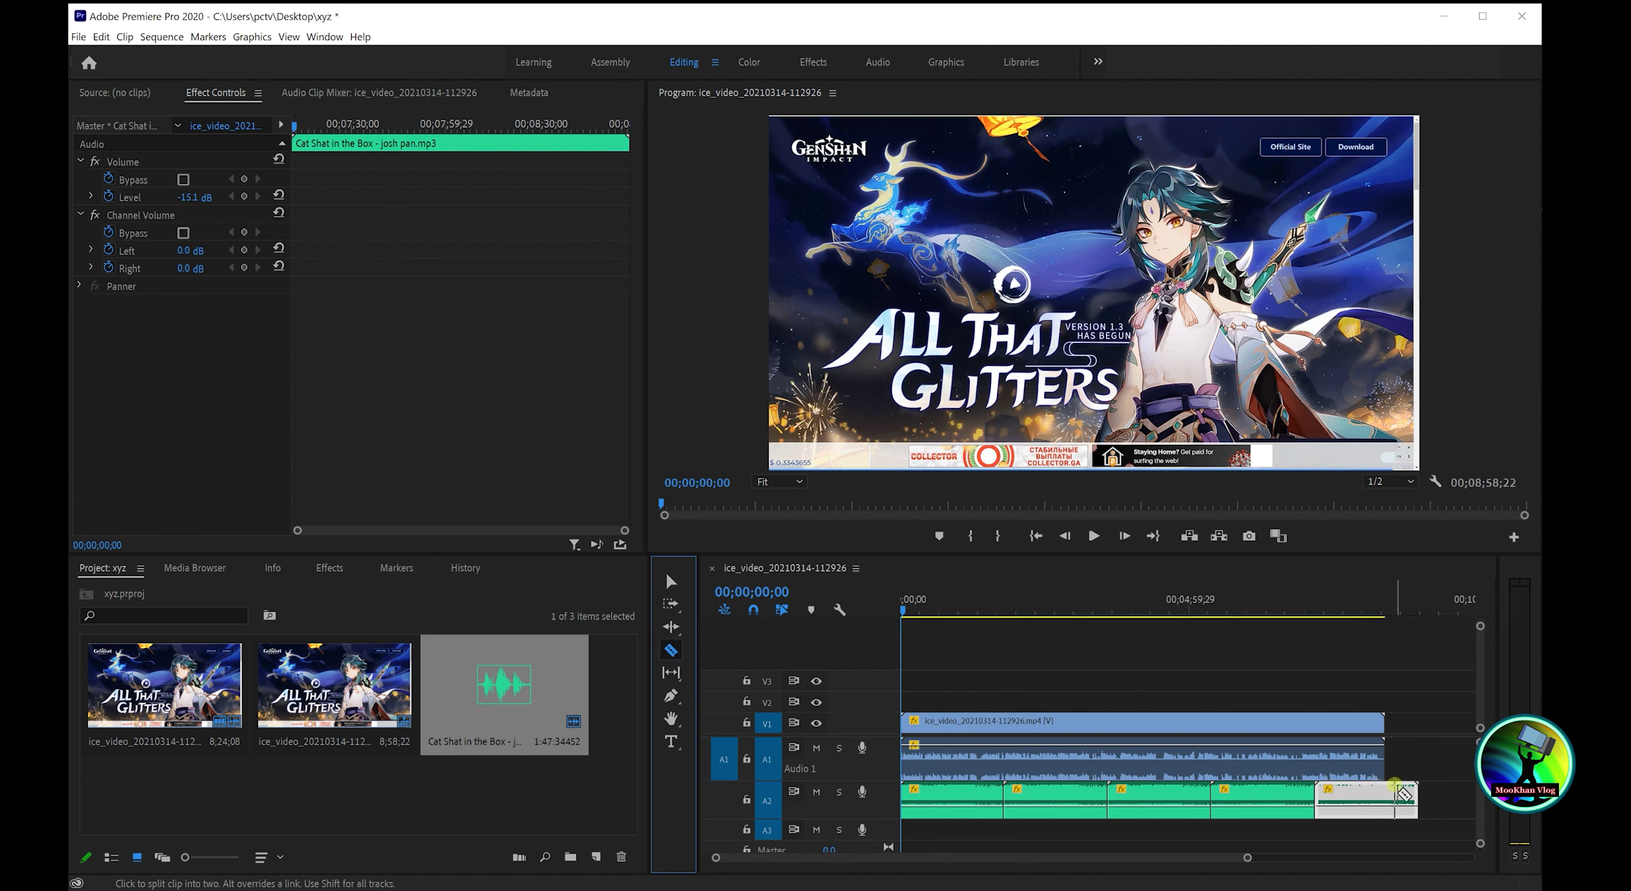
left_click(1387, 800)
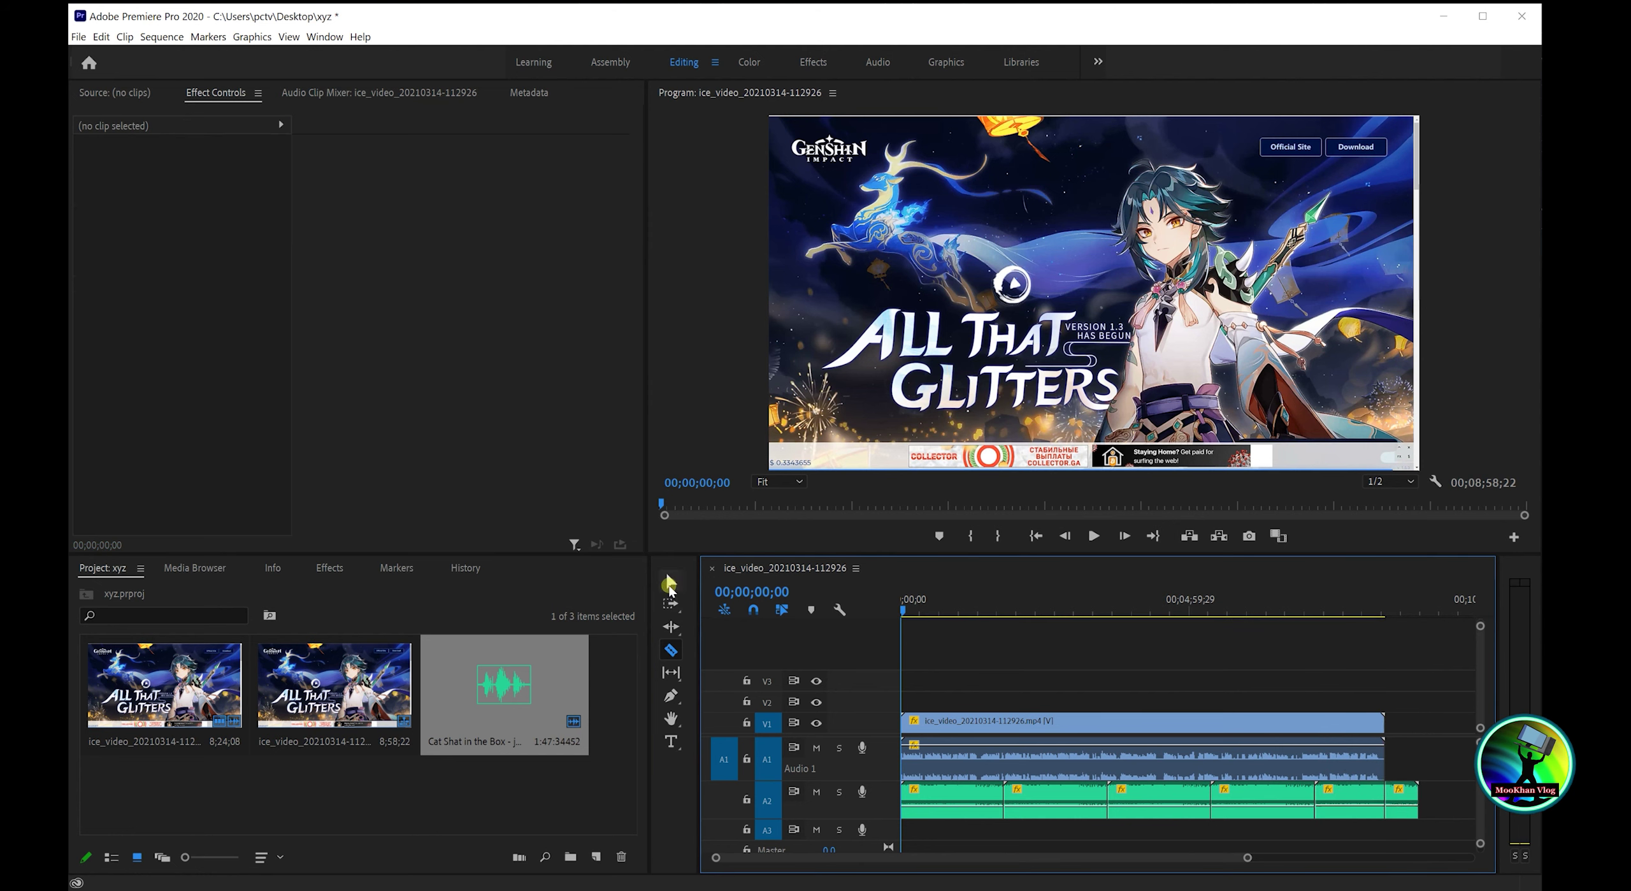
left_click(669, 581)
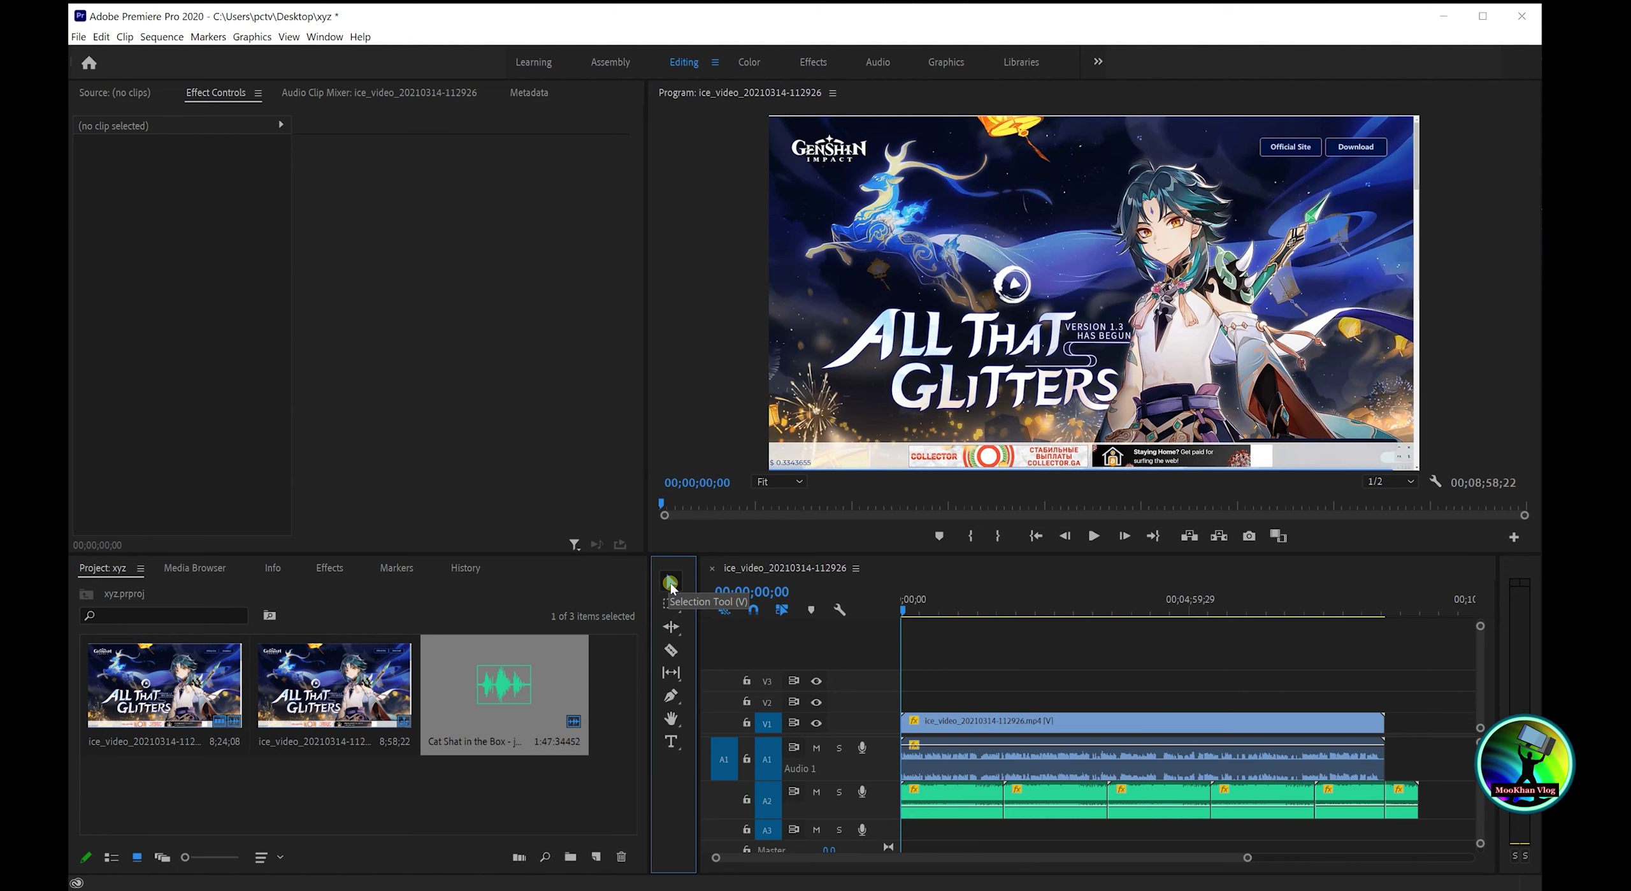
left_click(1405, 808)
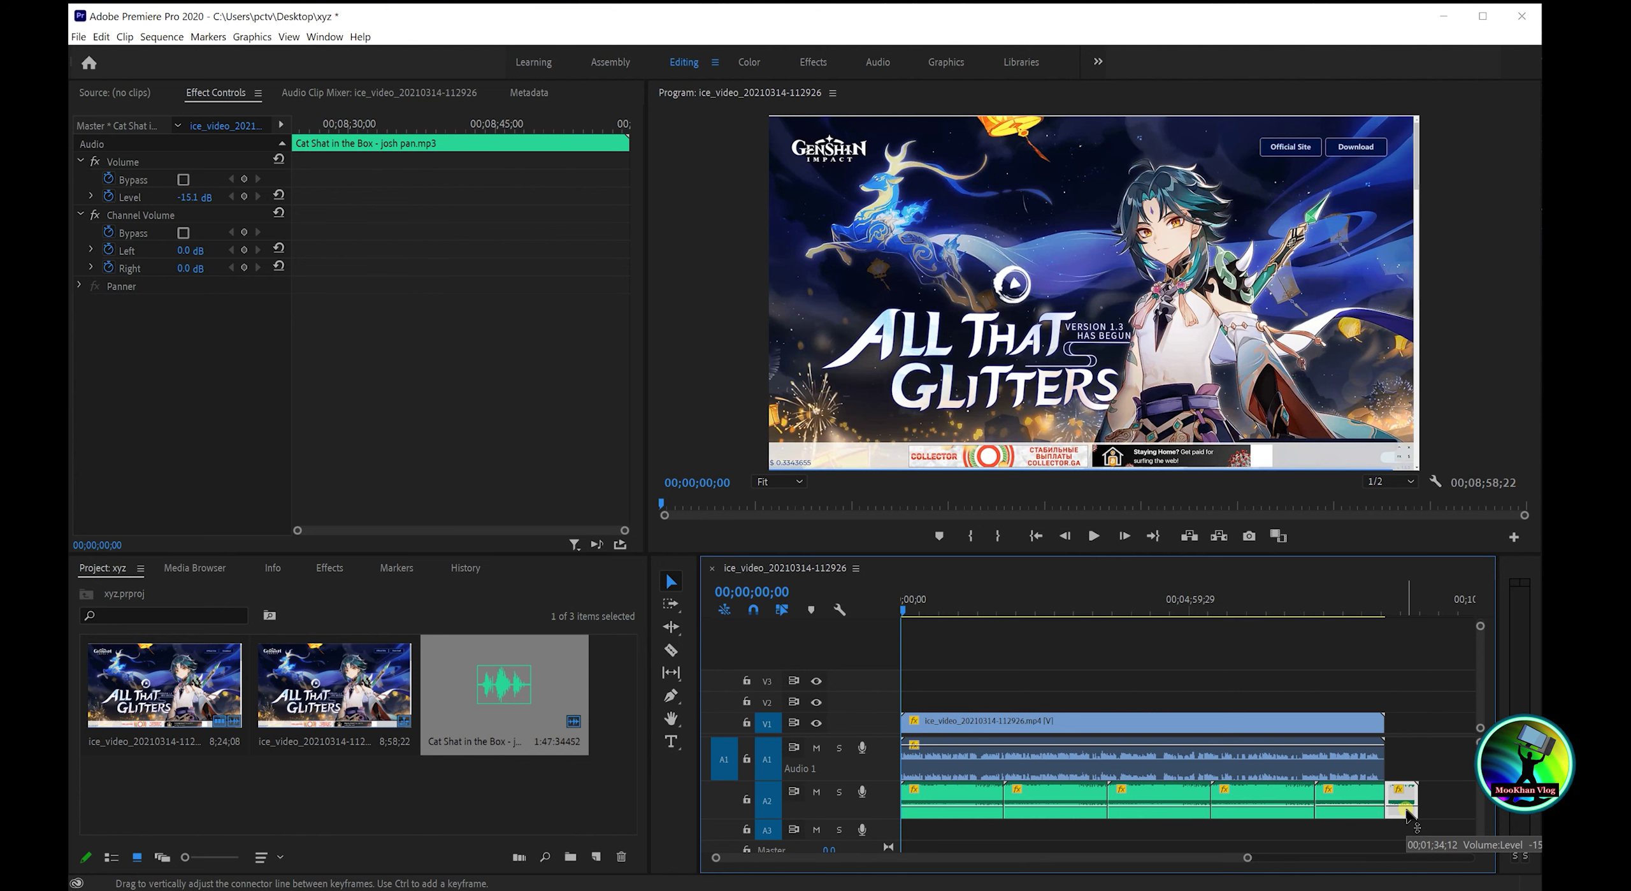
key("Delete")
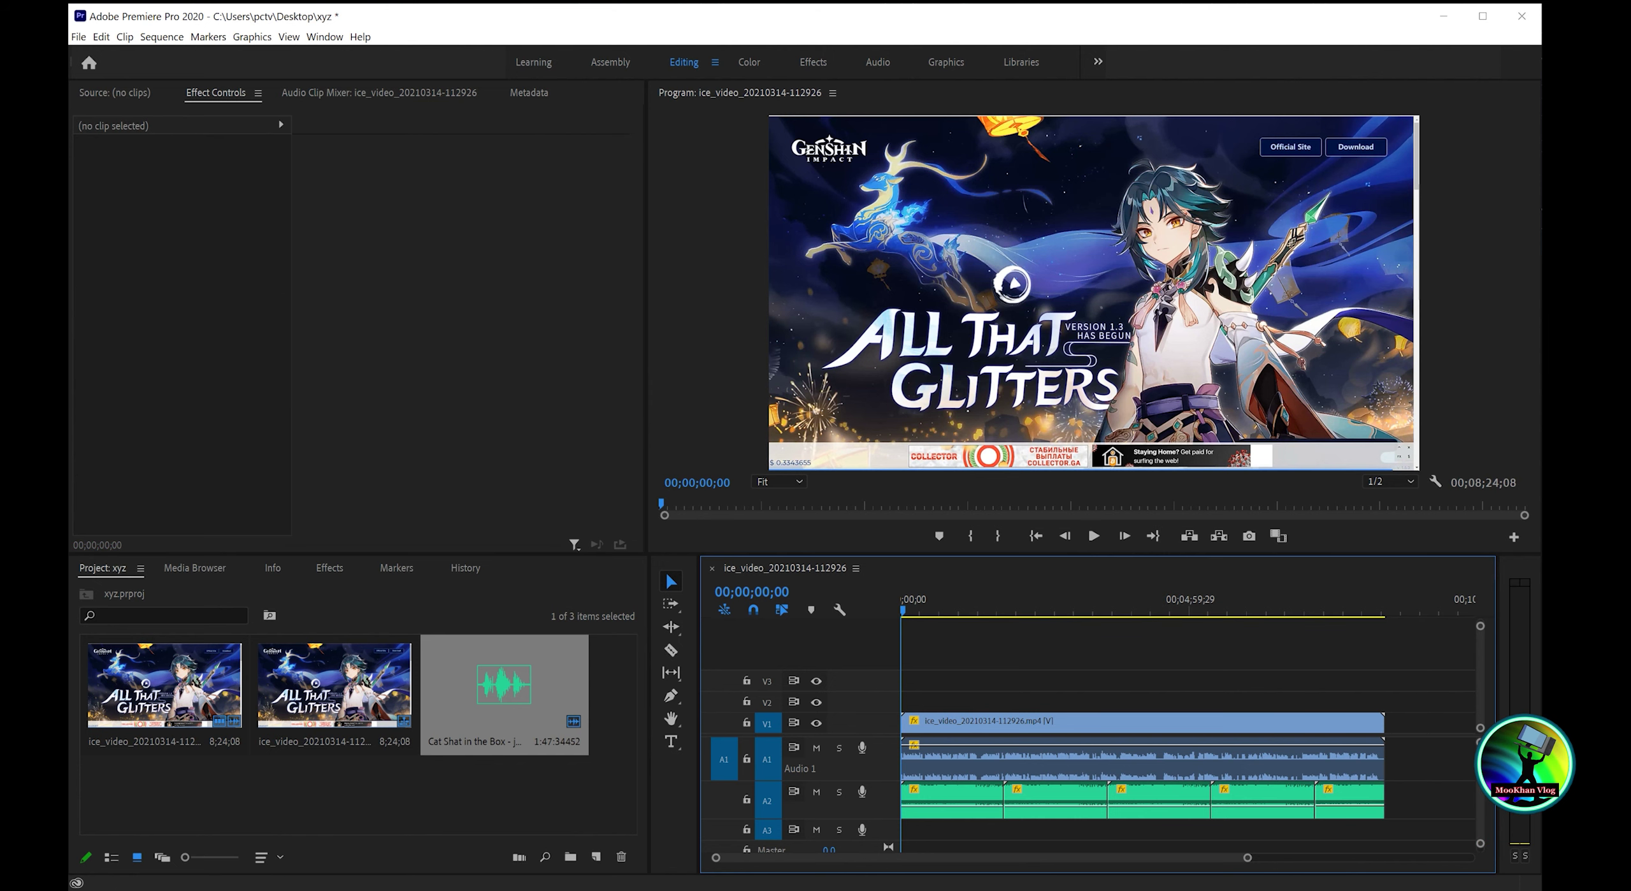
left_click(101, 37)
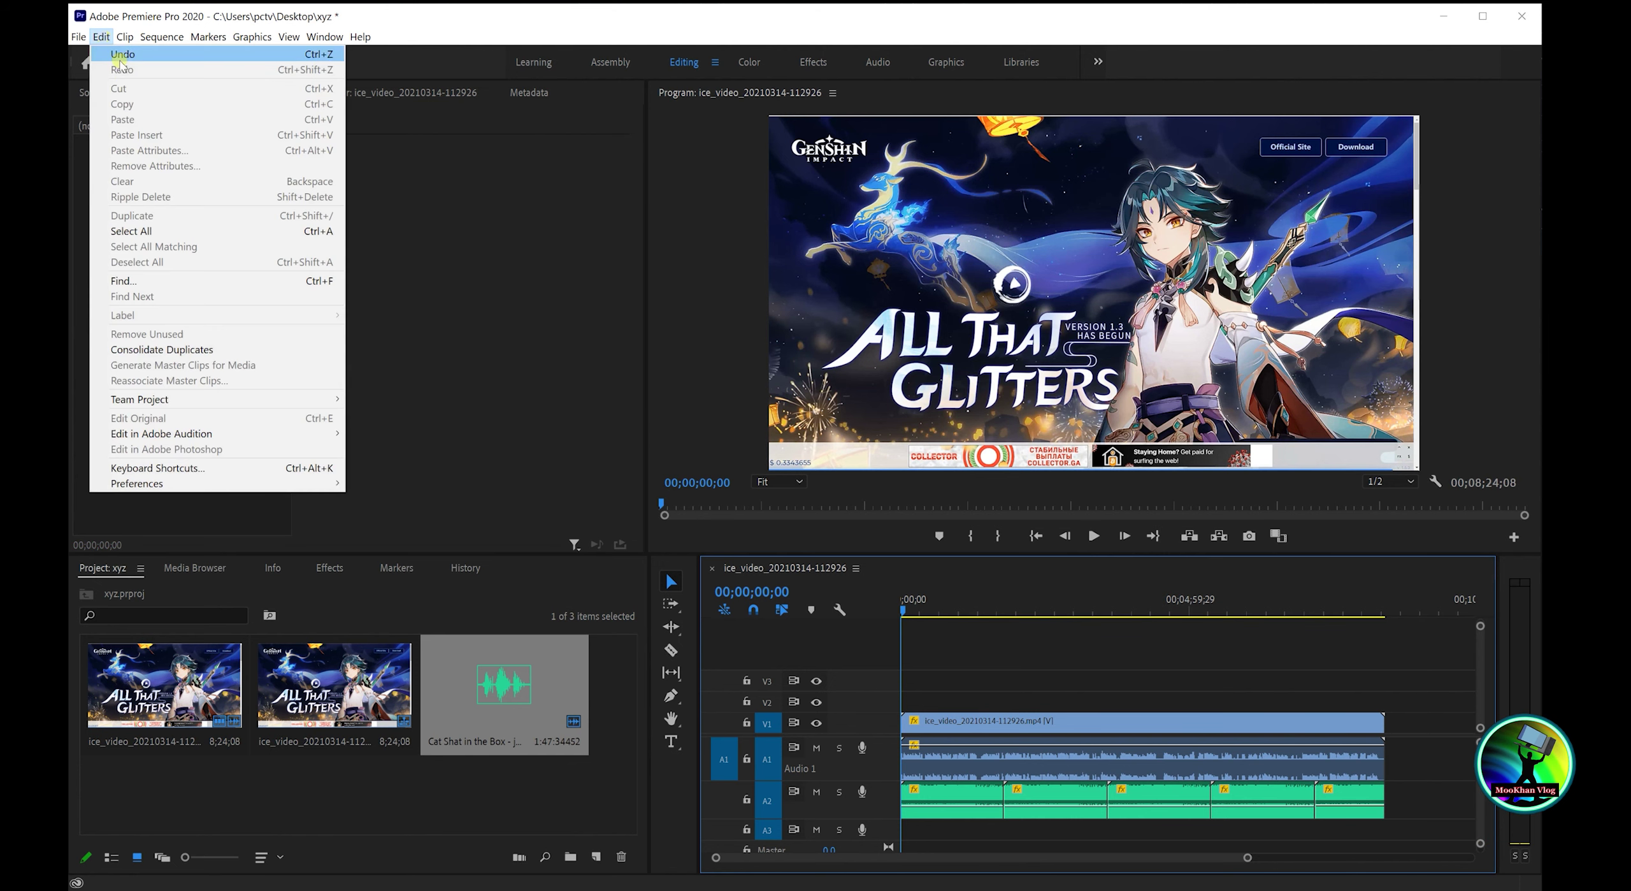
- Undo the deletion, then Clear the trailing music piece so A2 ends at 00;08;24;08
left_click(121, 55)
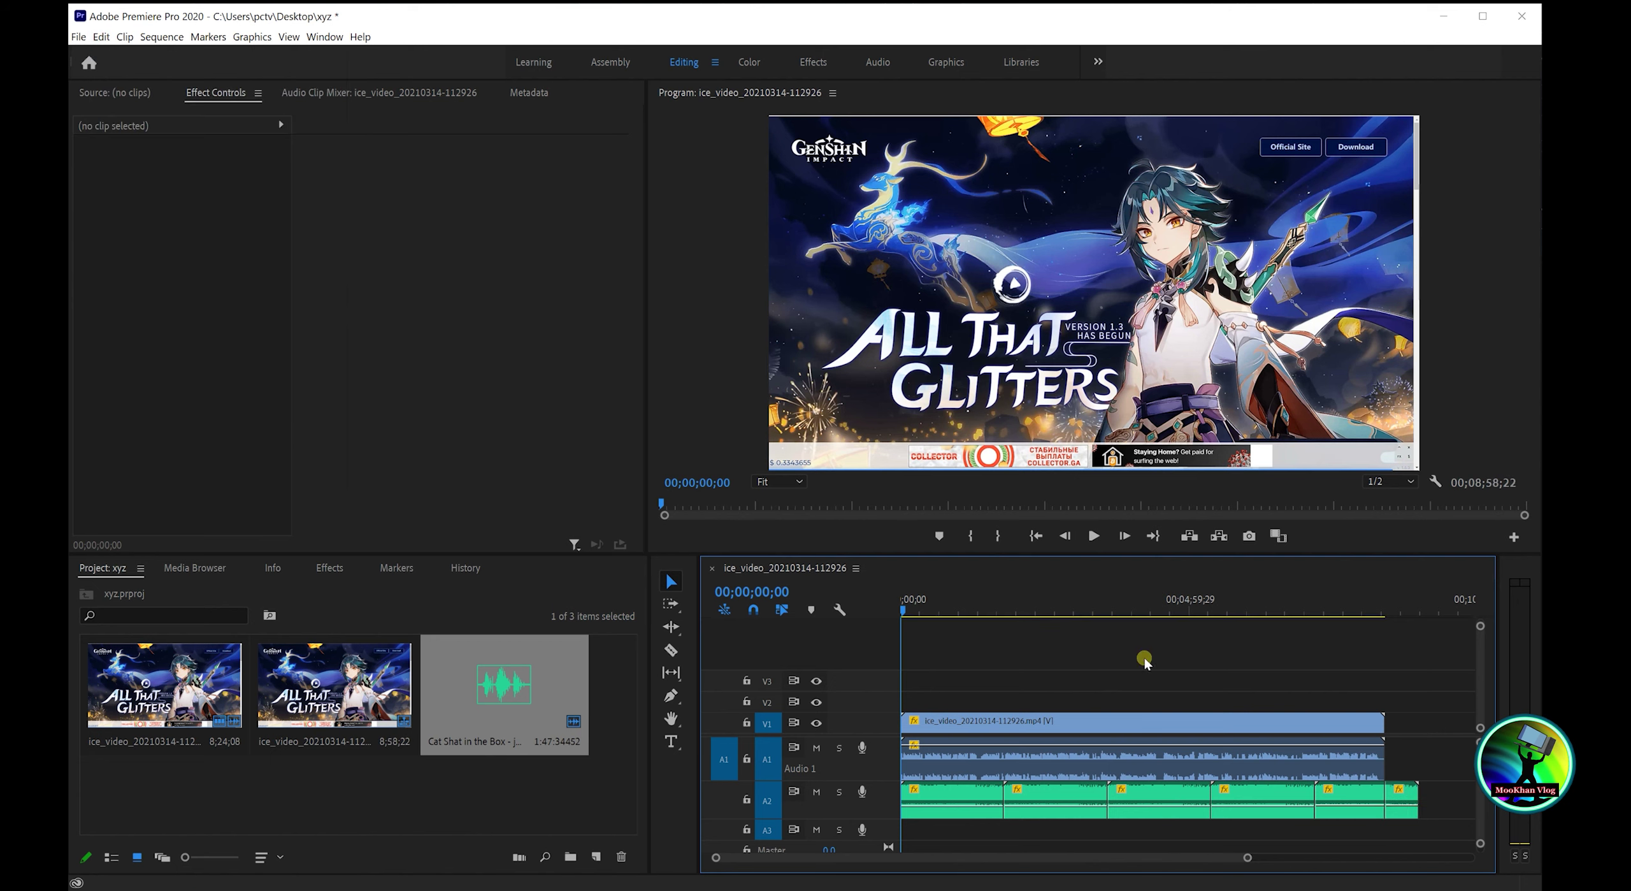
right_click(1408, 808)
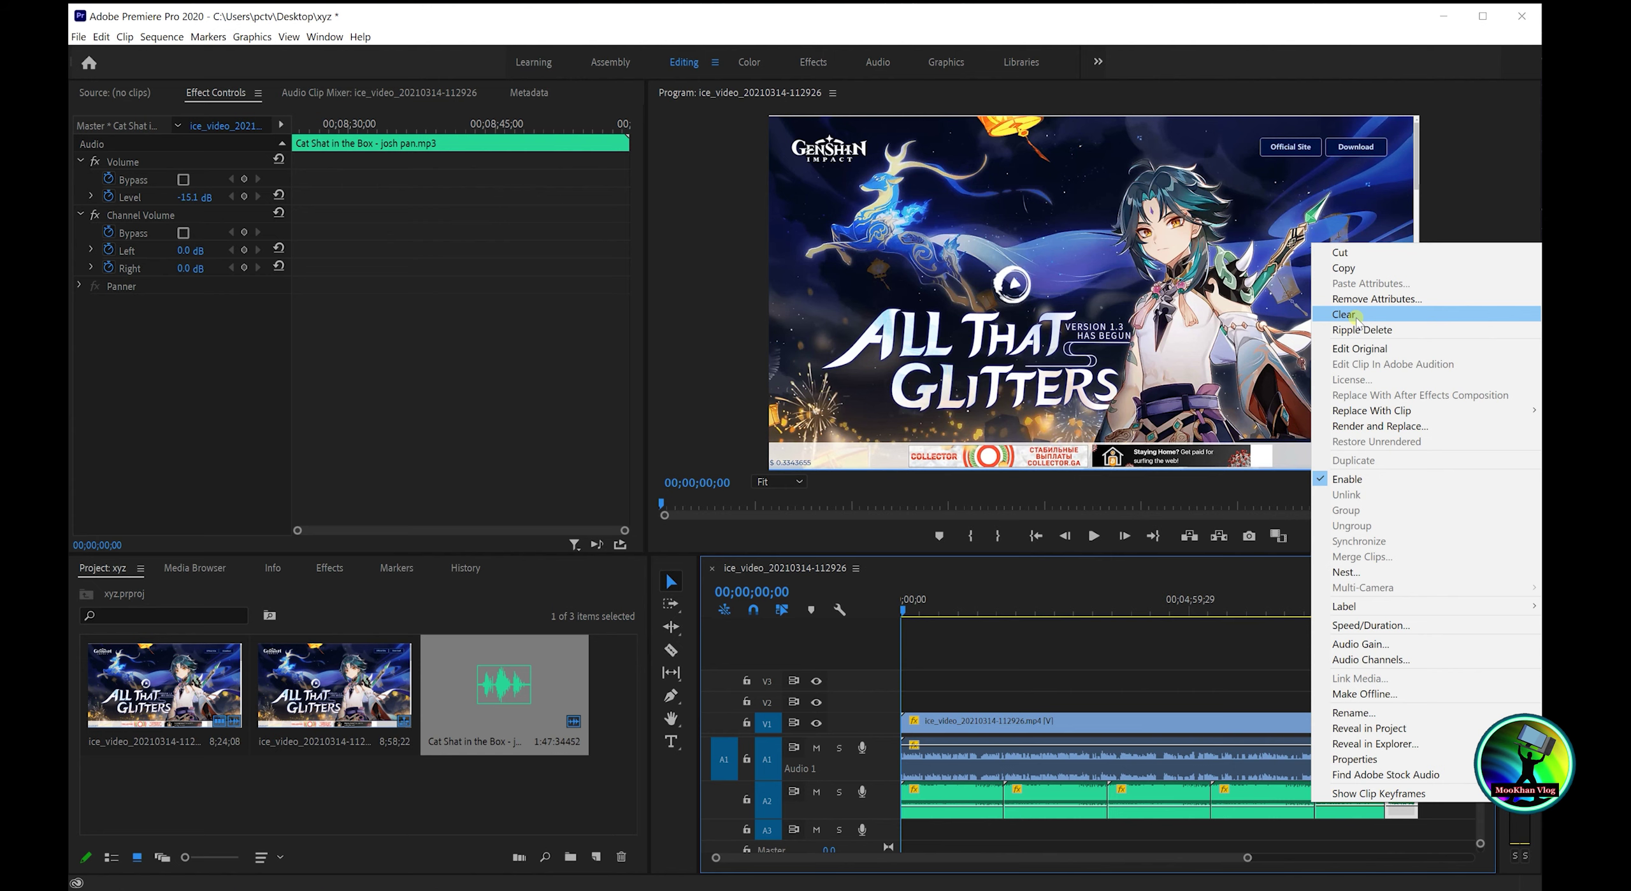
left_click(1344, 314)
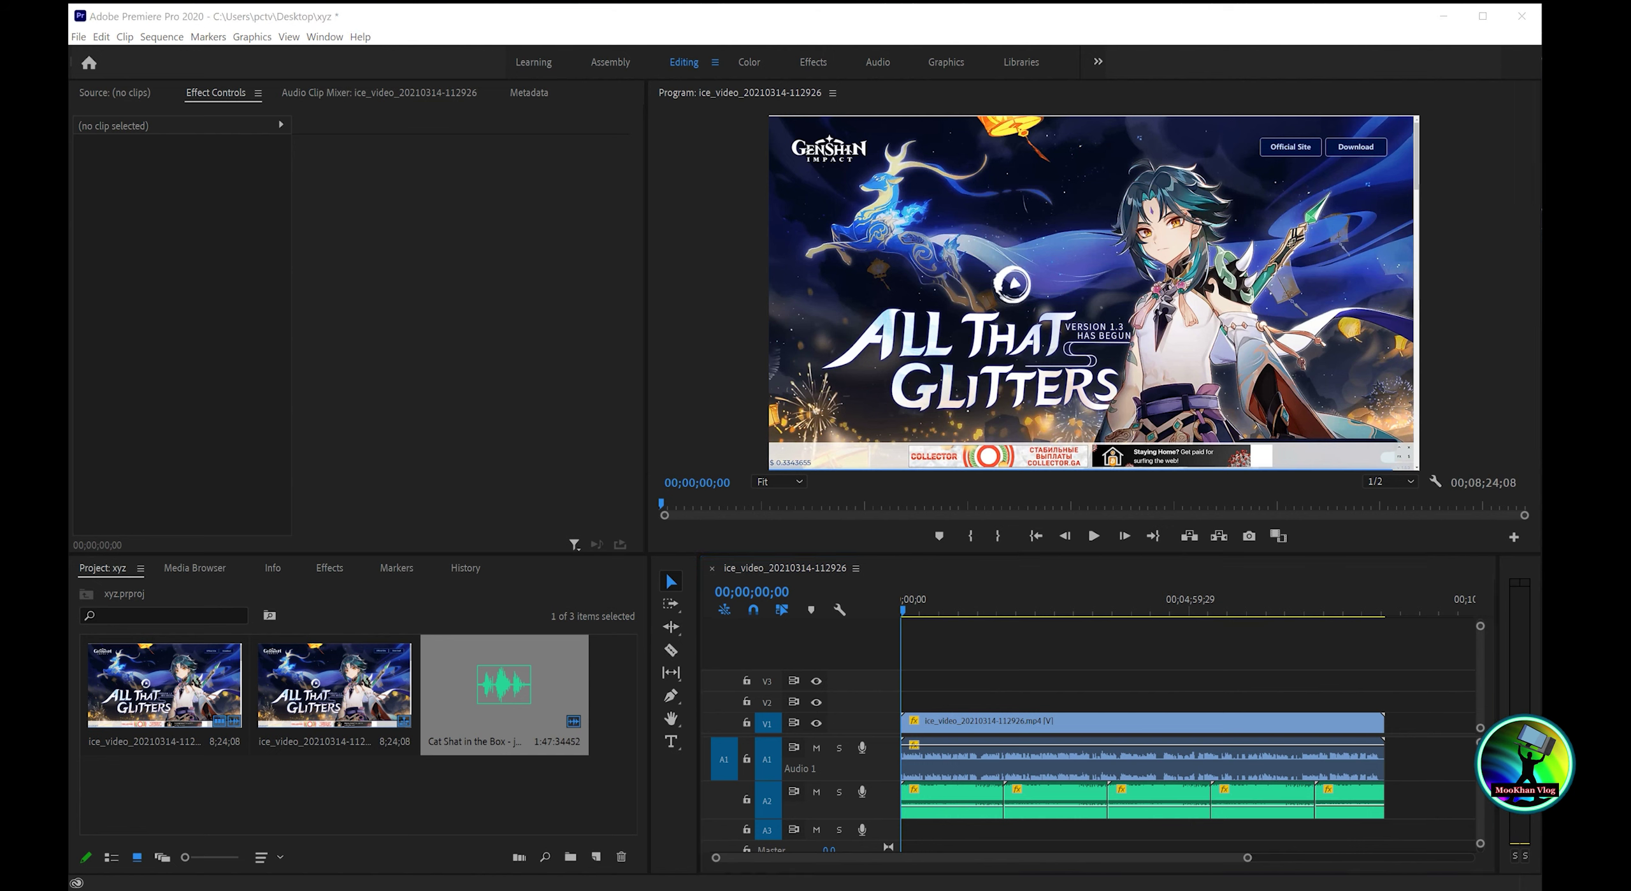
left_click(79, 38)
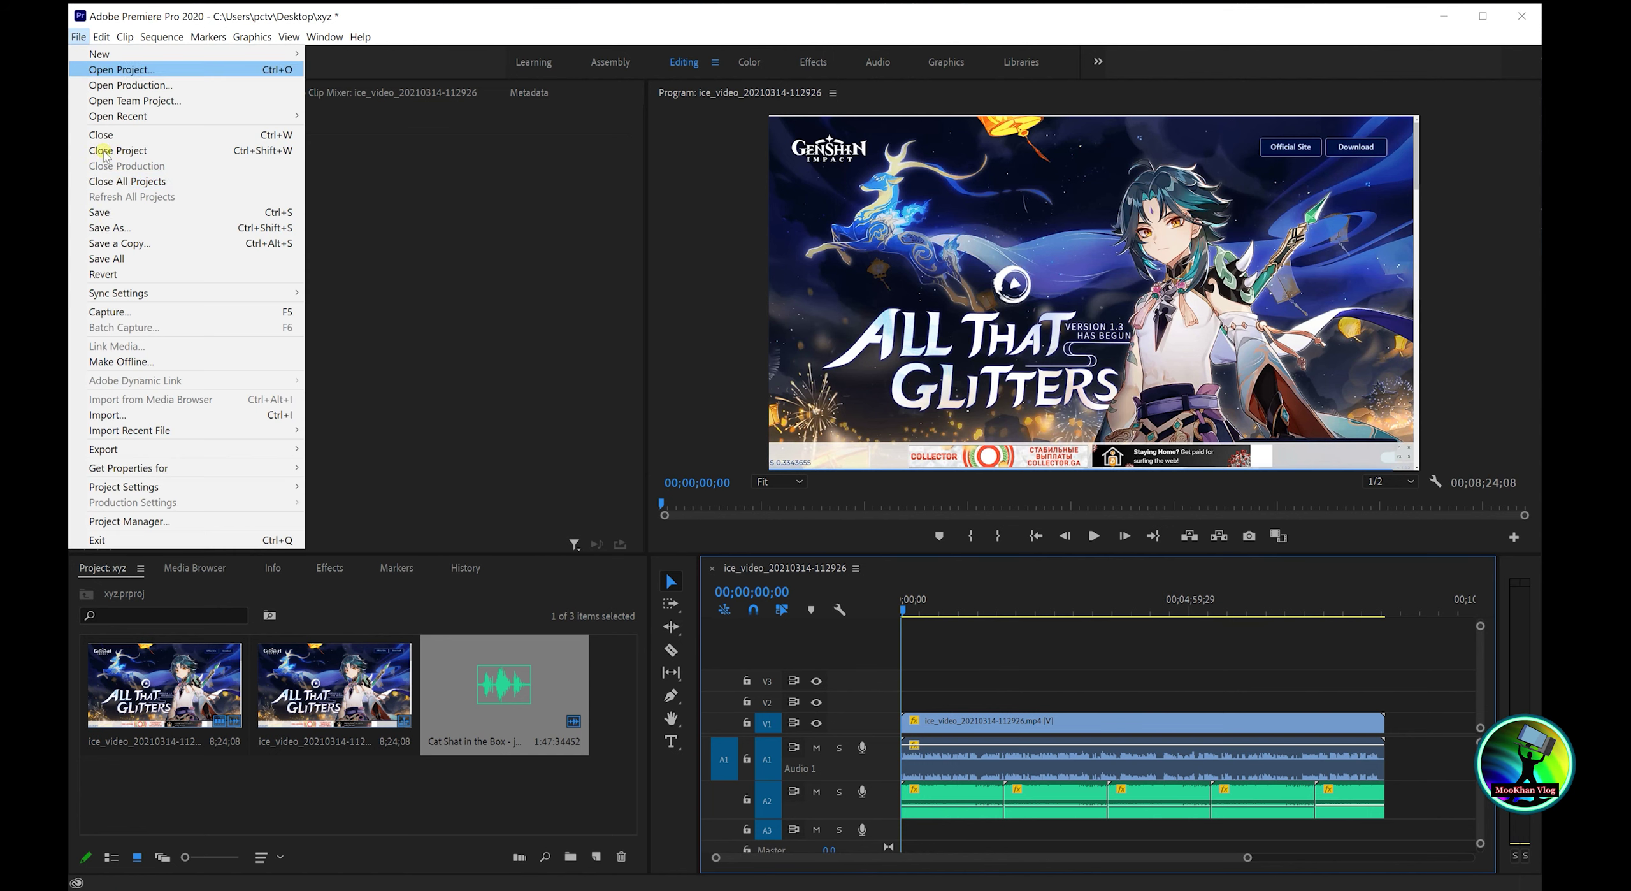
- Import the 'maxresdefault (2) copy' end-card image and place it on V1 after the gameplay clip
left_click(113, 415)
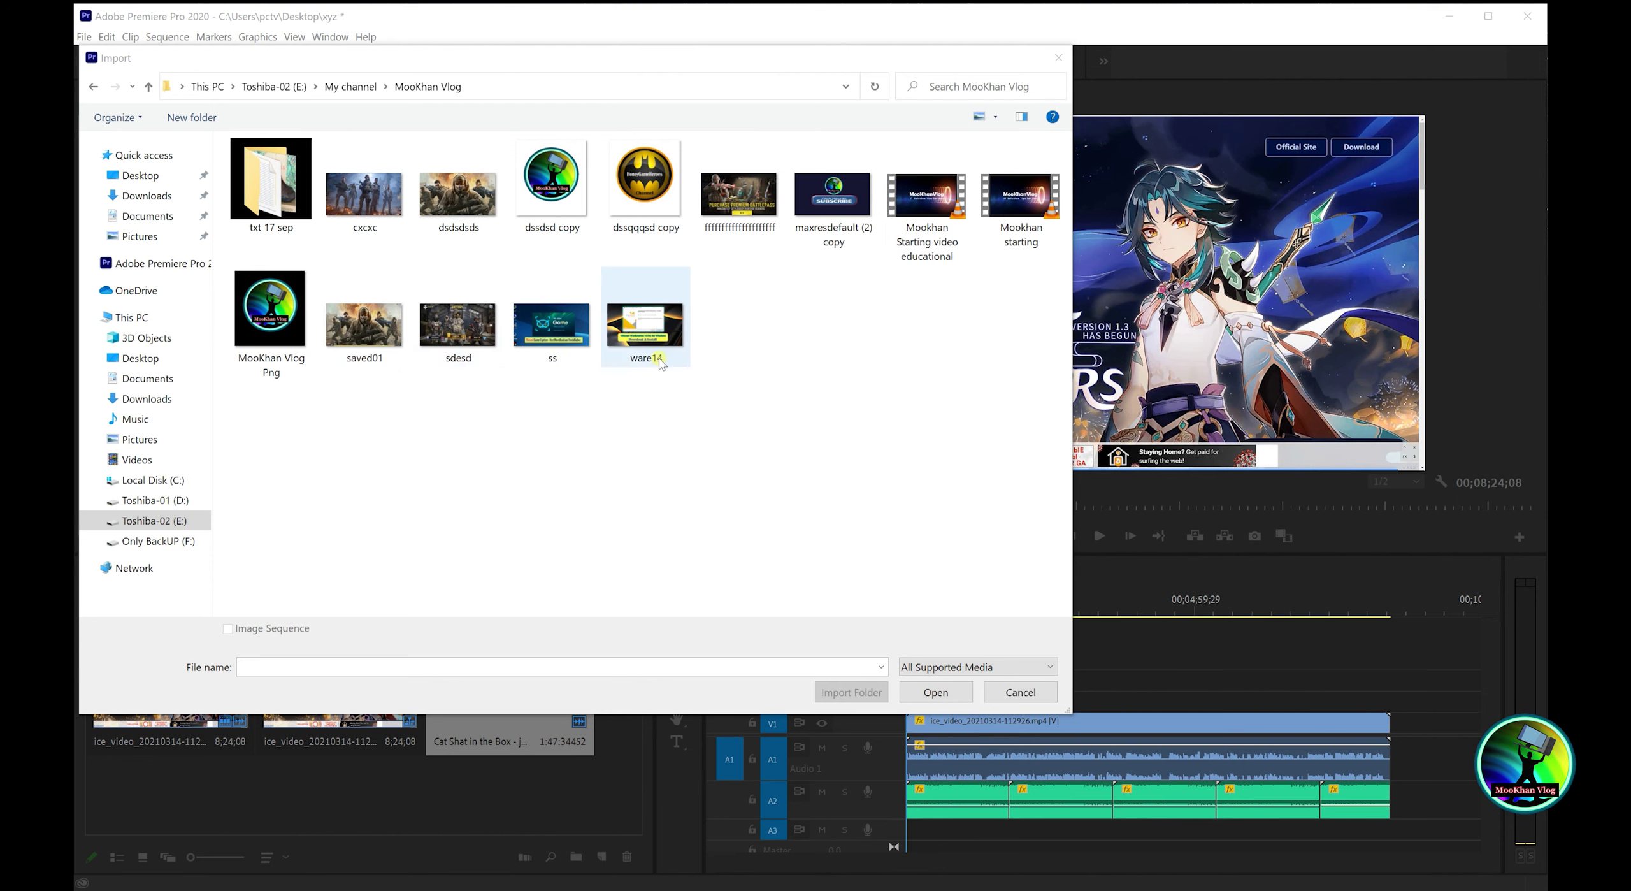
double_click(832, 208)
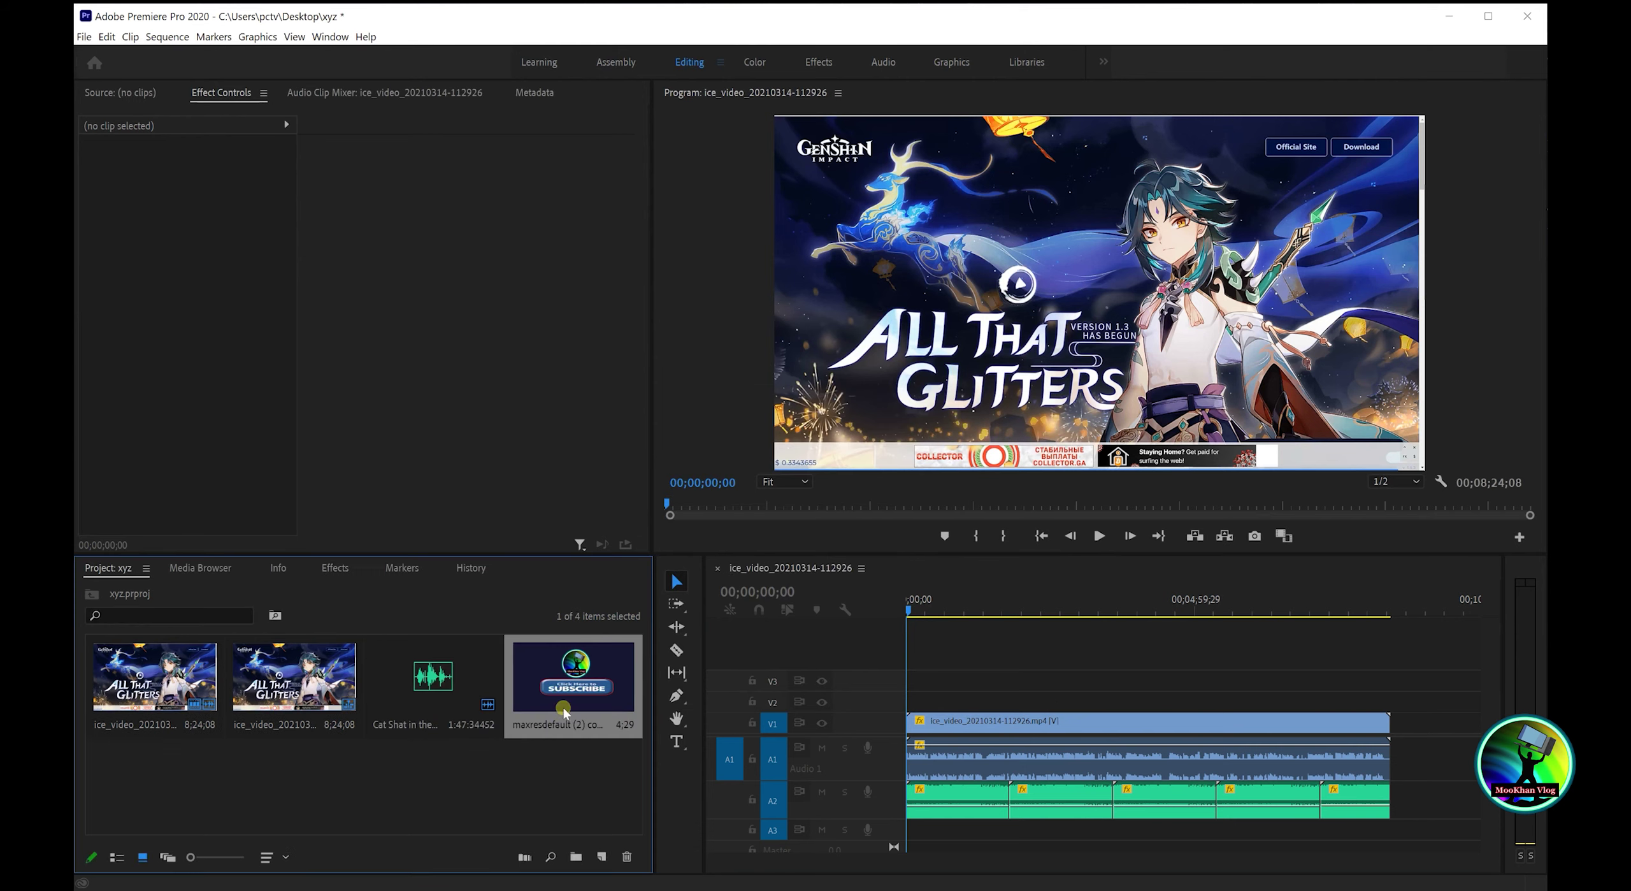
mouse_move(561, 689)
left_mouse_down()
mouse_move(1406, 730)
mouse_move(1392, 732)
left_mouse_up()
left_click(916, 613)
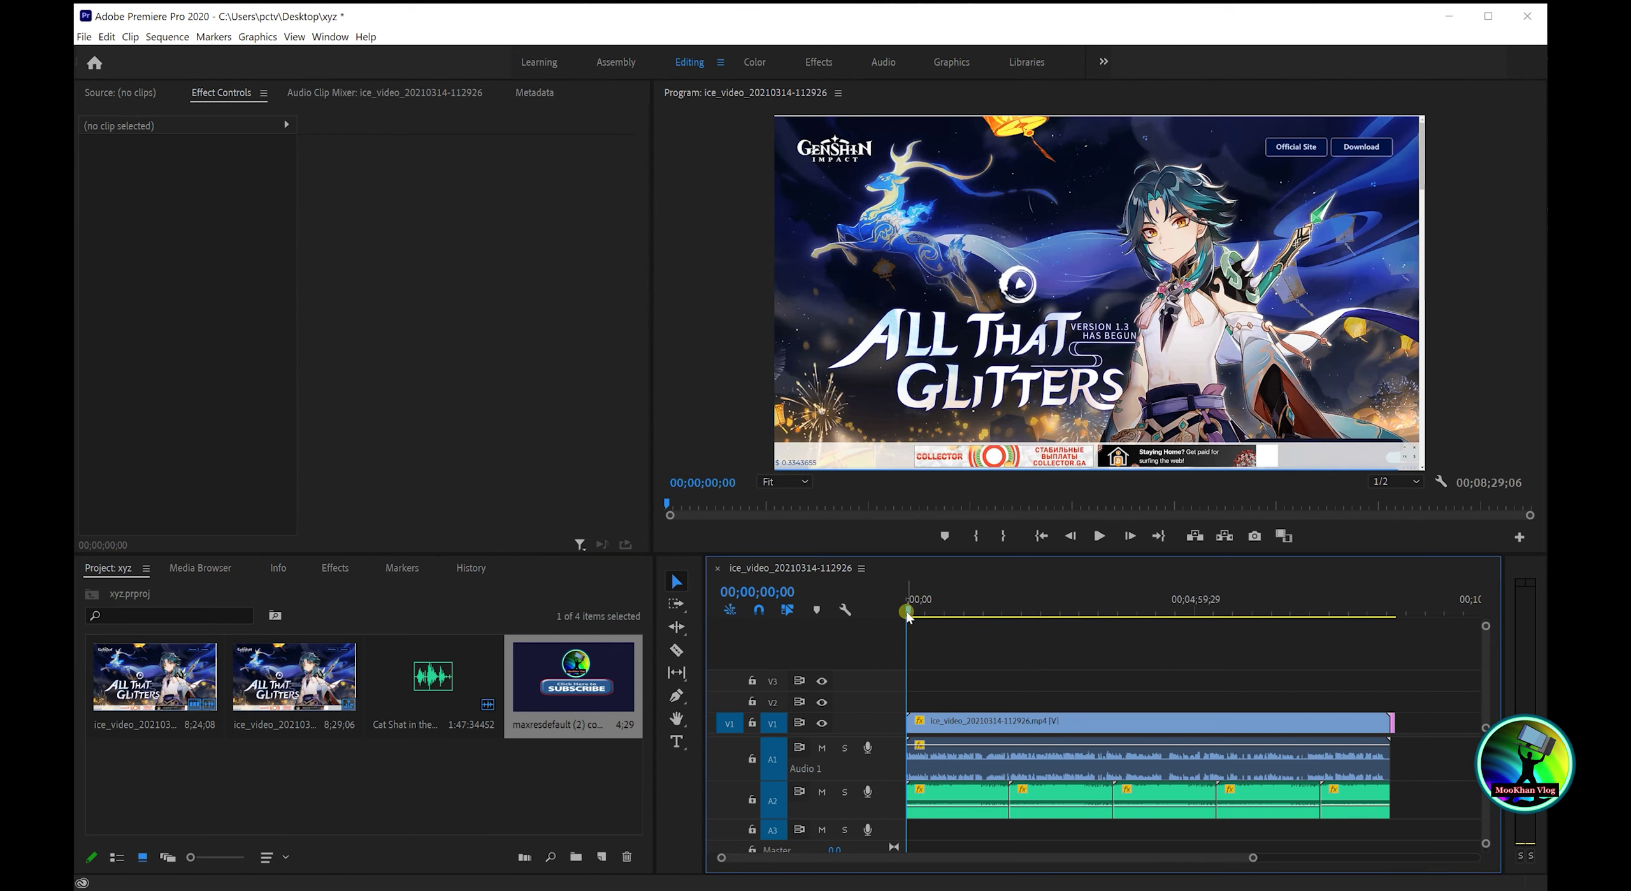
- Scrub to the sequence end to preview the end card, zoom the timeline, and select it on V1
left_click_drag(910, 613, 1380, 641)
left_click_drag(1391, 632, 1395, 629)
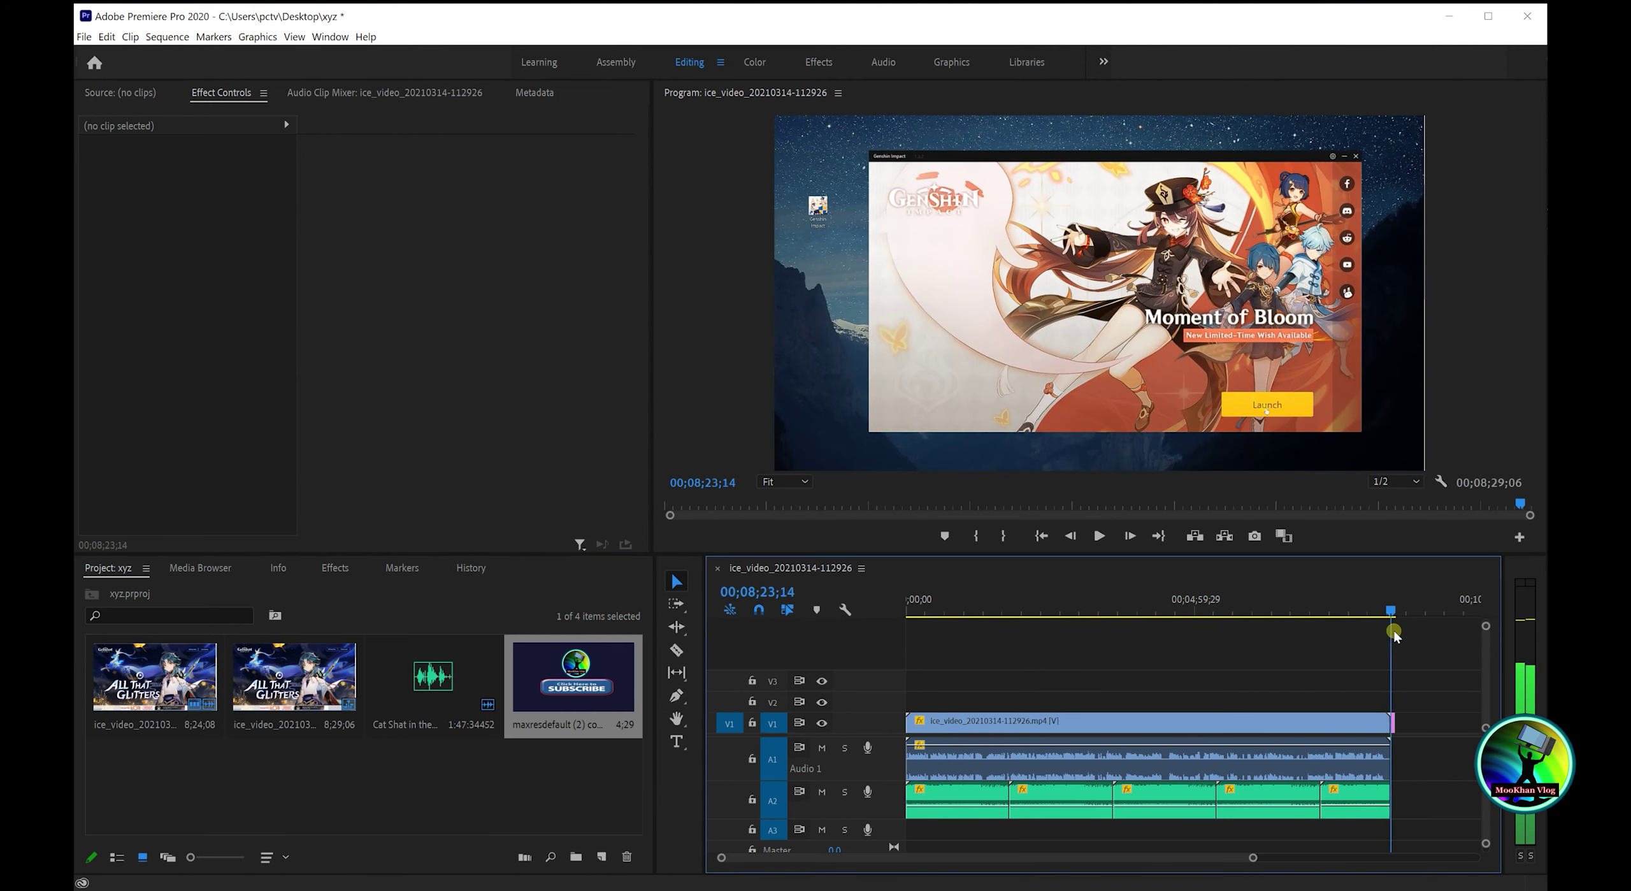
left_click(1126, 354)
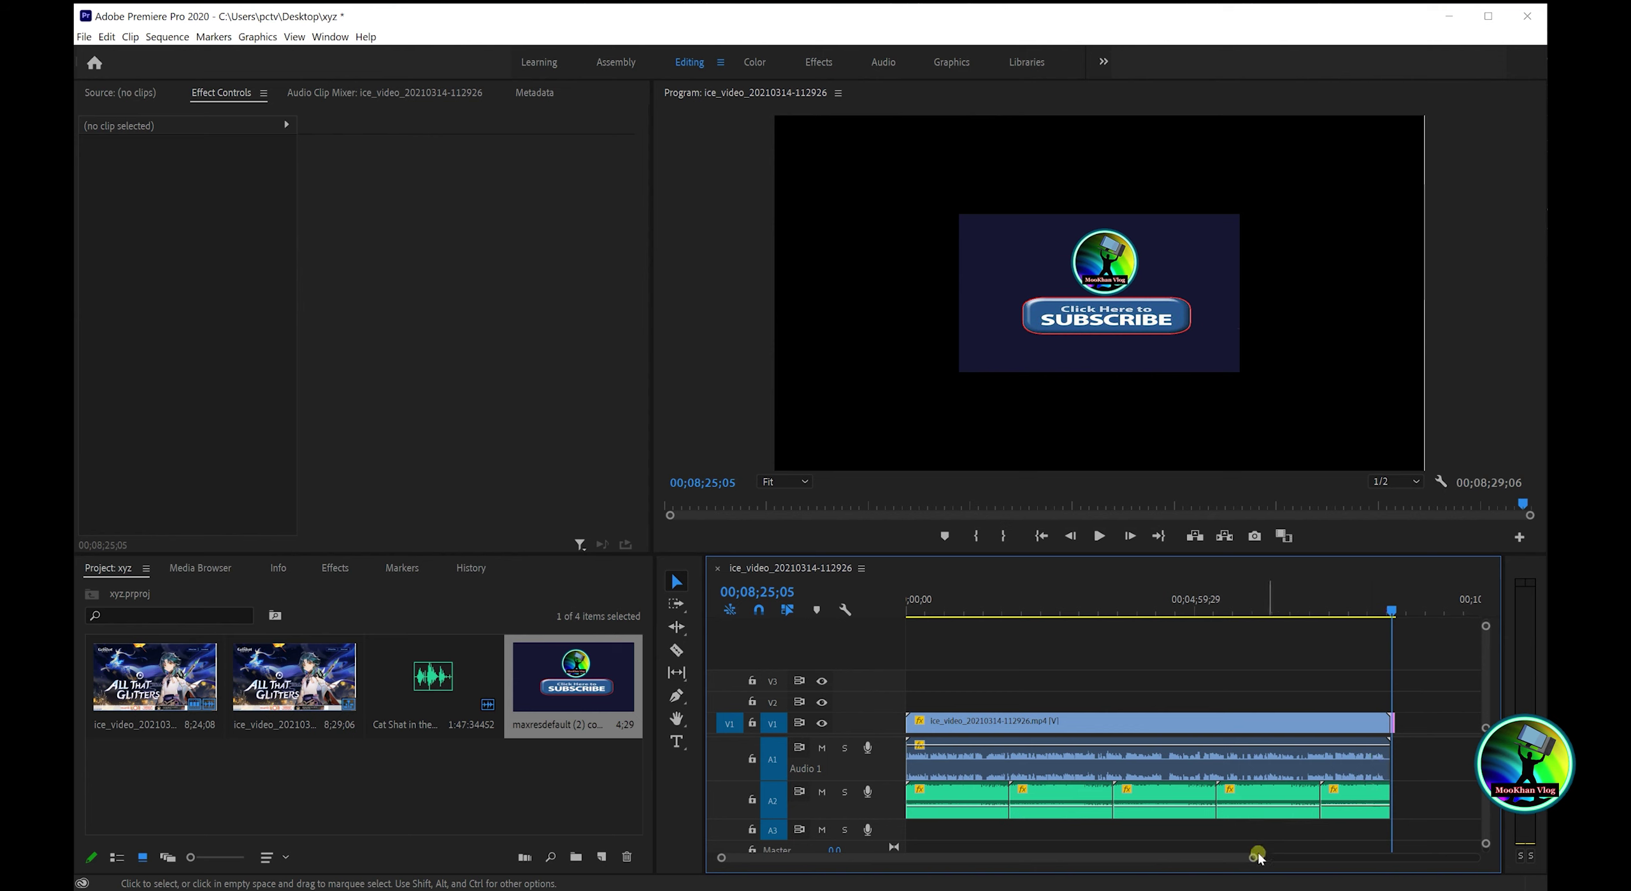
left_click_drag(1254, 857, 1301, 854)
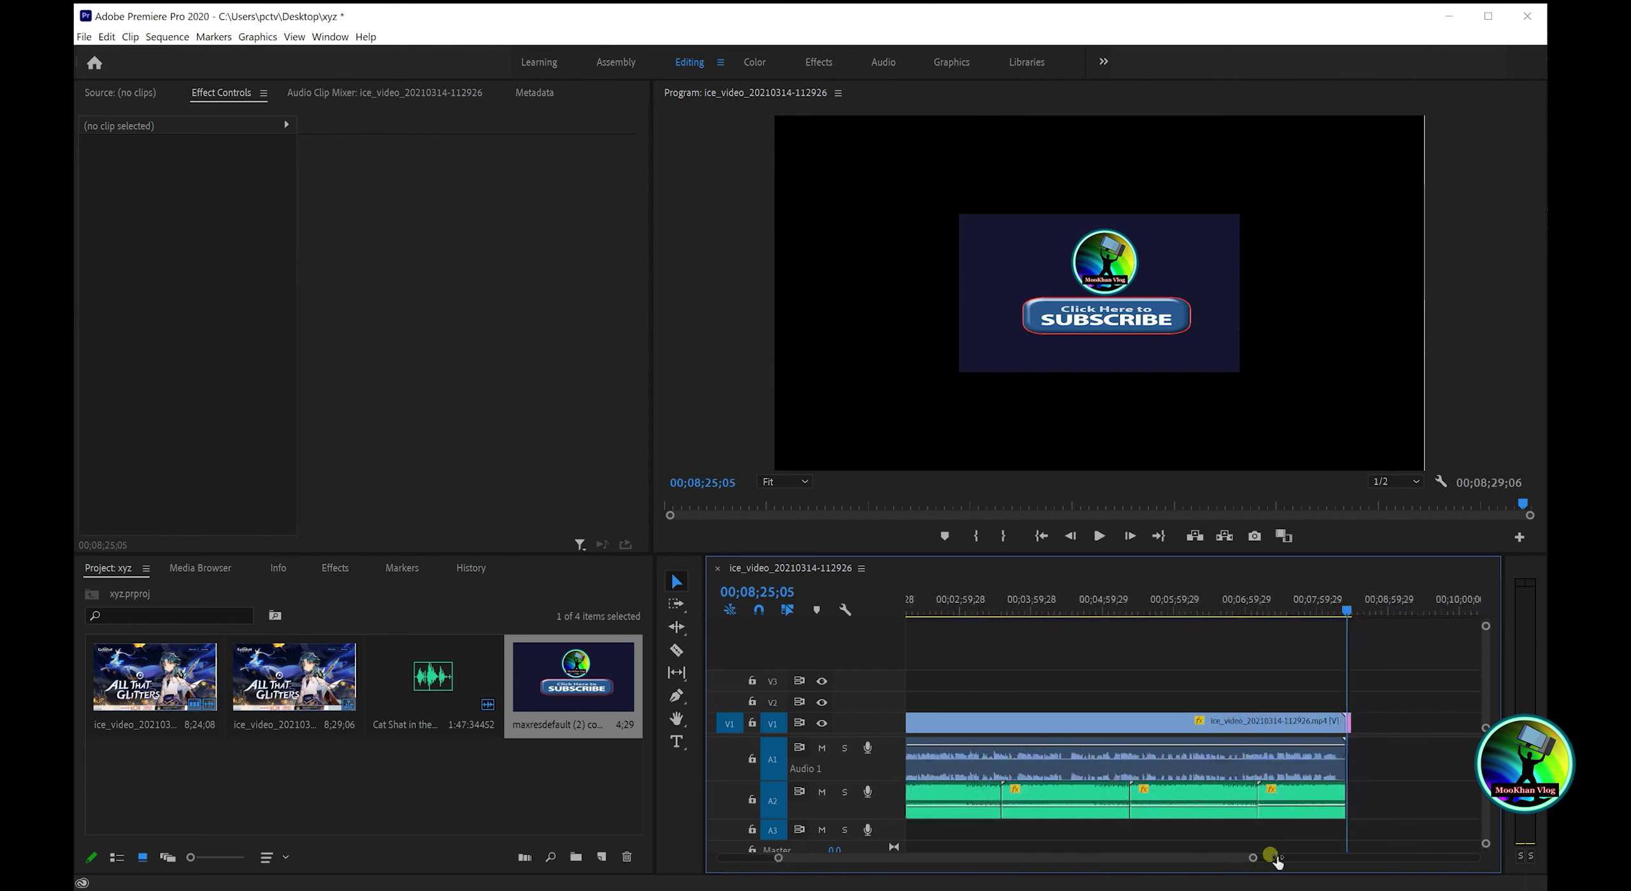
mouse_move(1301, 854)
left_mouse_down()
mouse_move(1358, 856)
mouse_move(1143, 868)
left_mouse_up()
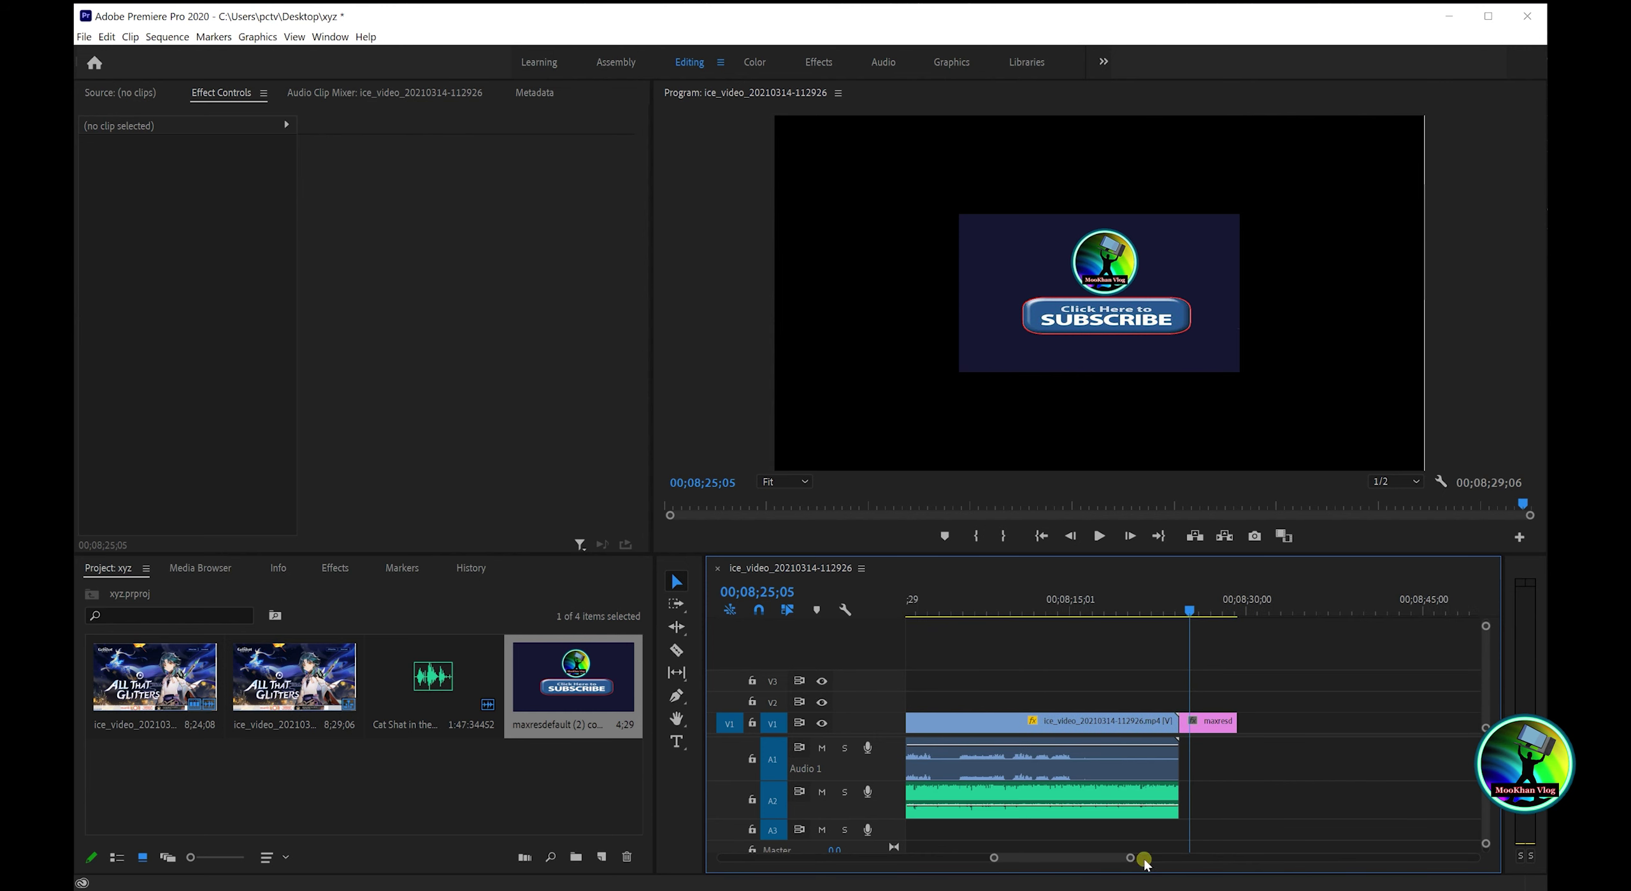
left_click(1204, 727)
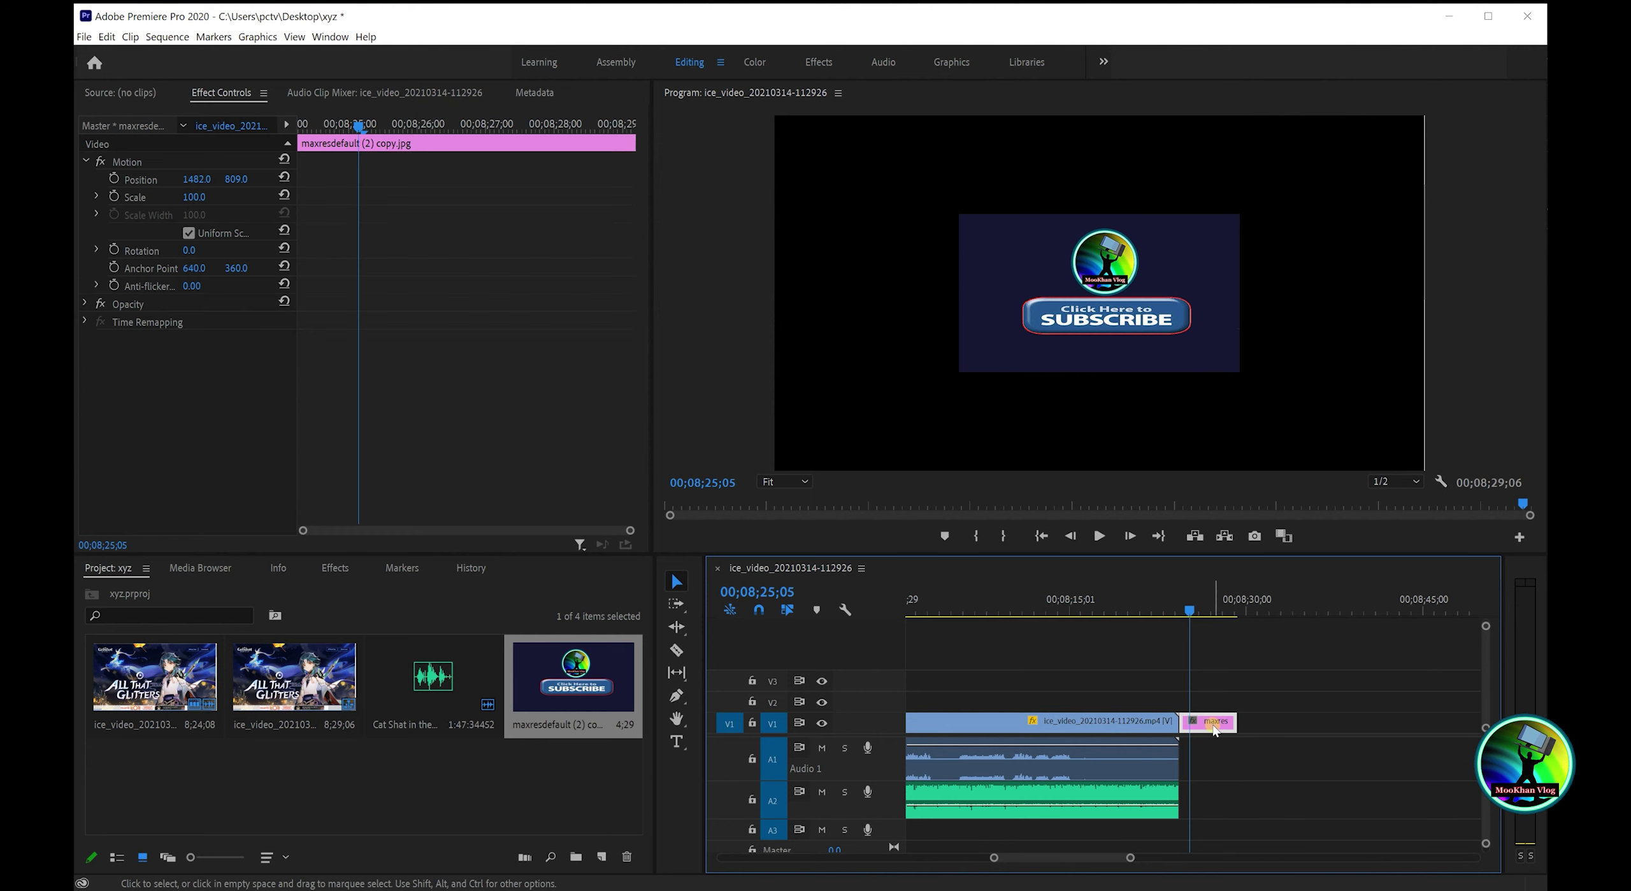
- Enlarge the end-card image to Scale 230.6 so it fills the frame
left_click(596, 191)
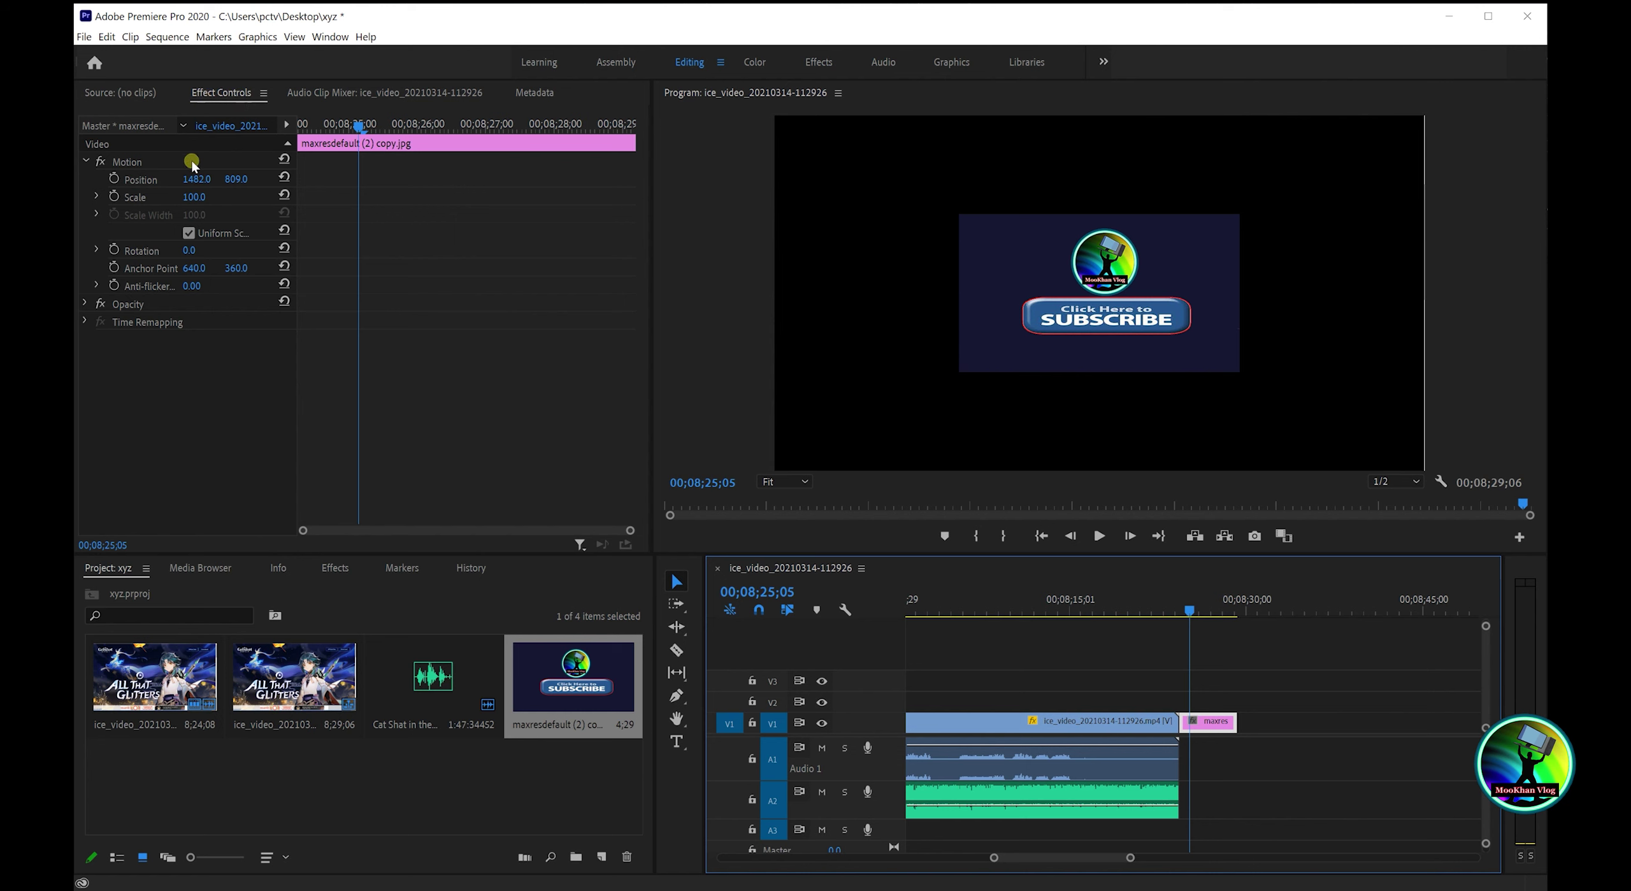
left_click(135, 198)
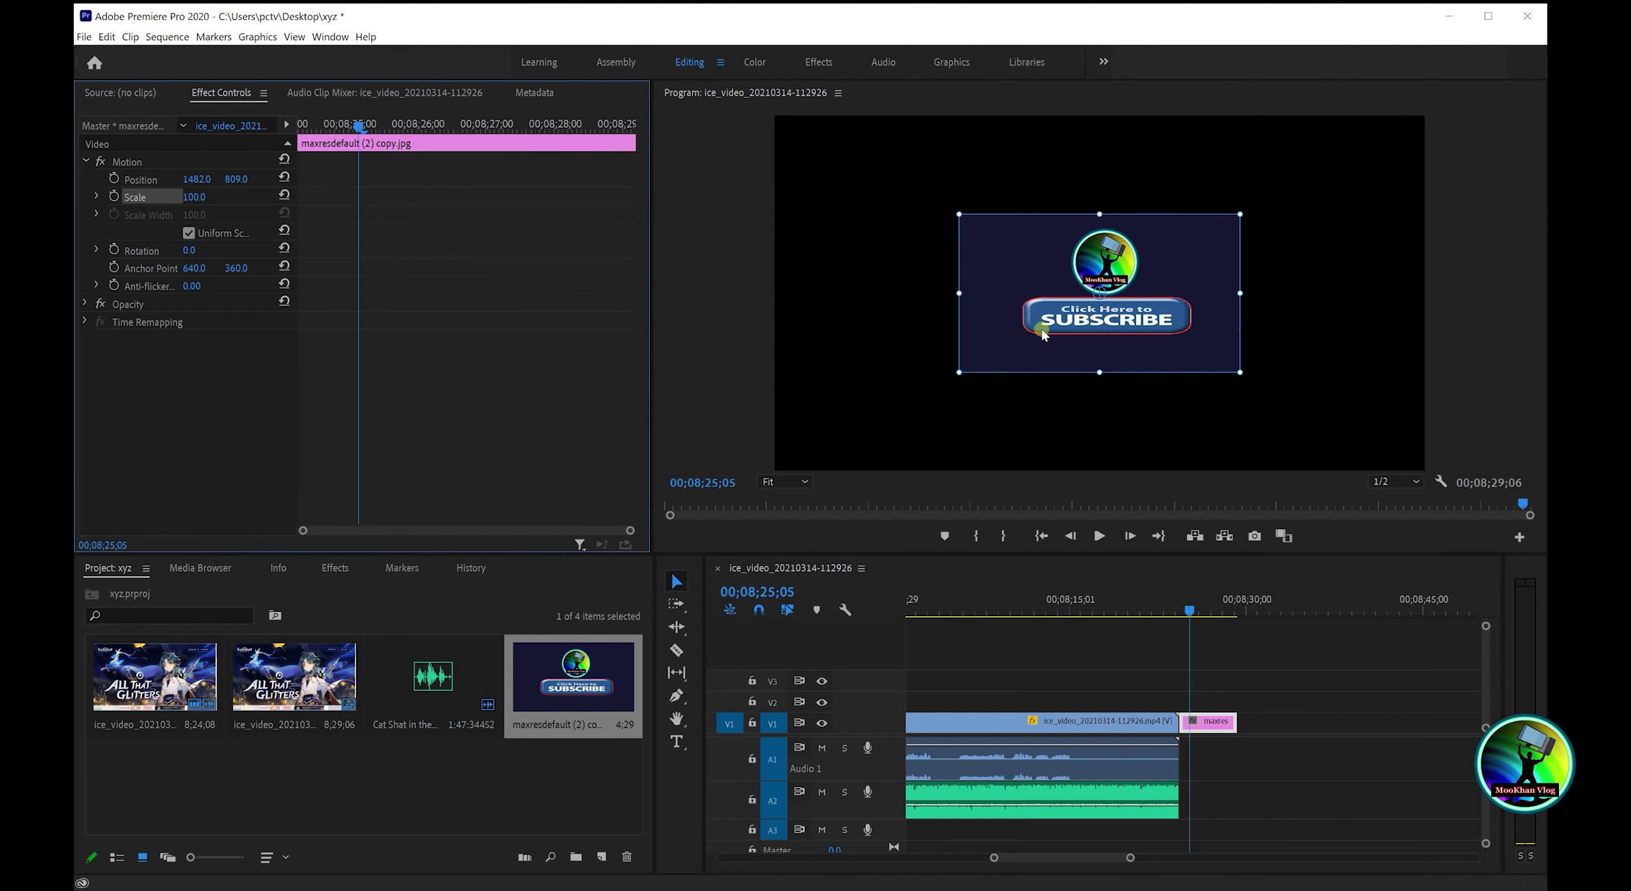
left_click_drag(958, 372, 695, 475)
- Trim the end card's end so the sequence finishes at 00;08;27;01
left_click(1361, 298)
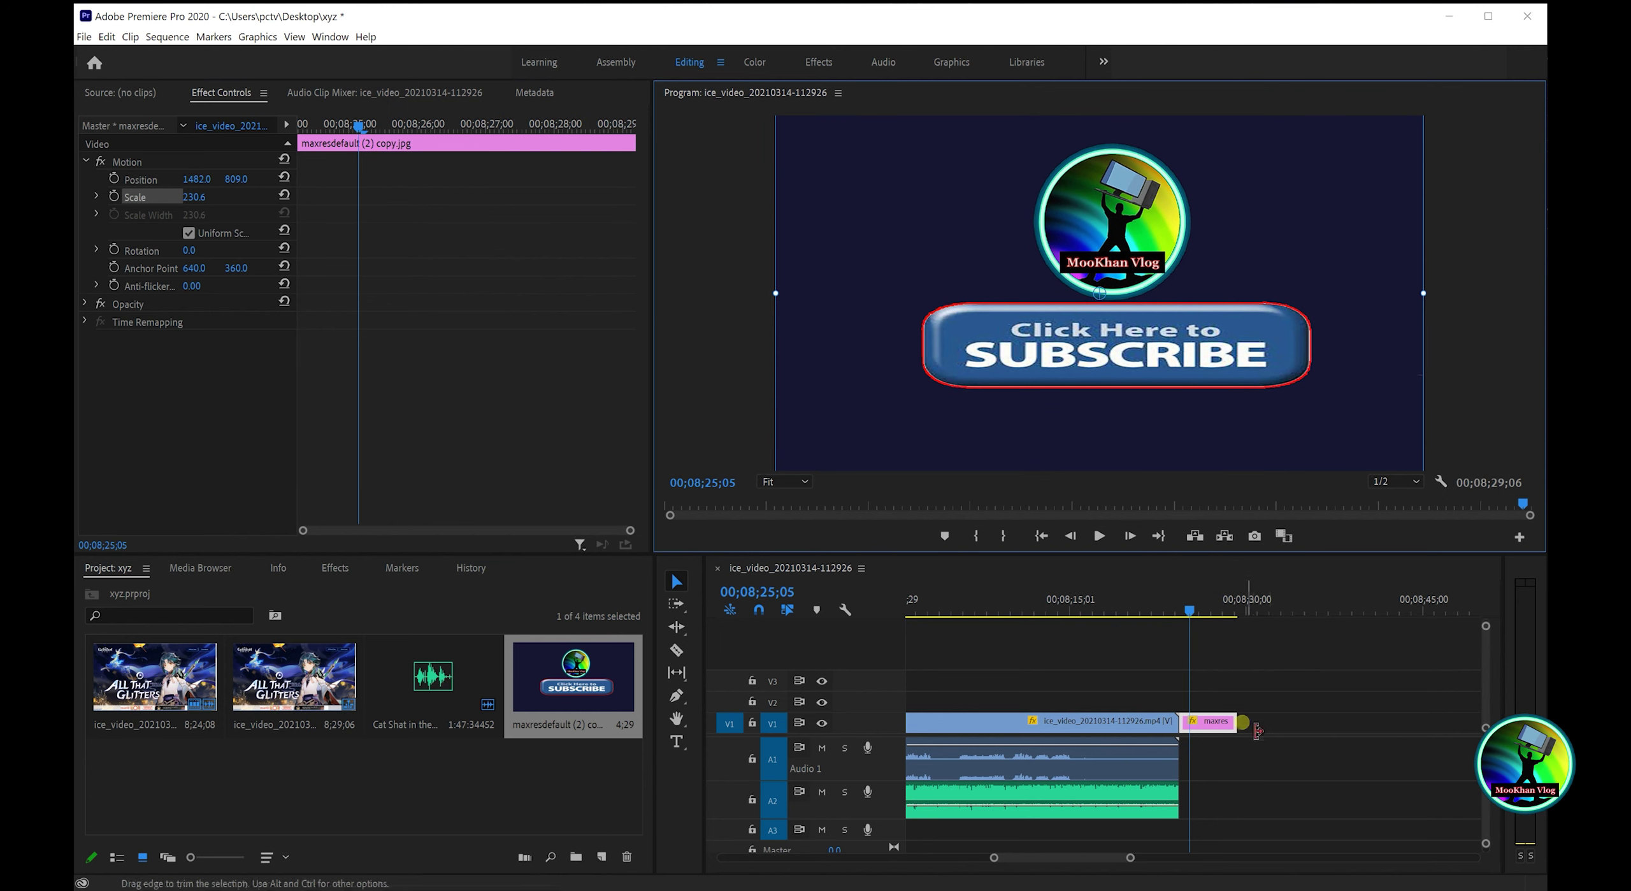
left_click(1234, 725)
left_click_drag(1242, 734, 1210, 736)
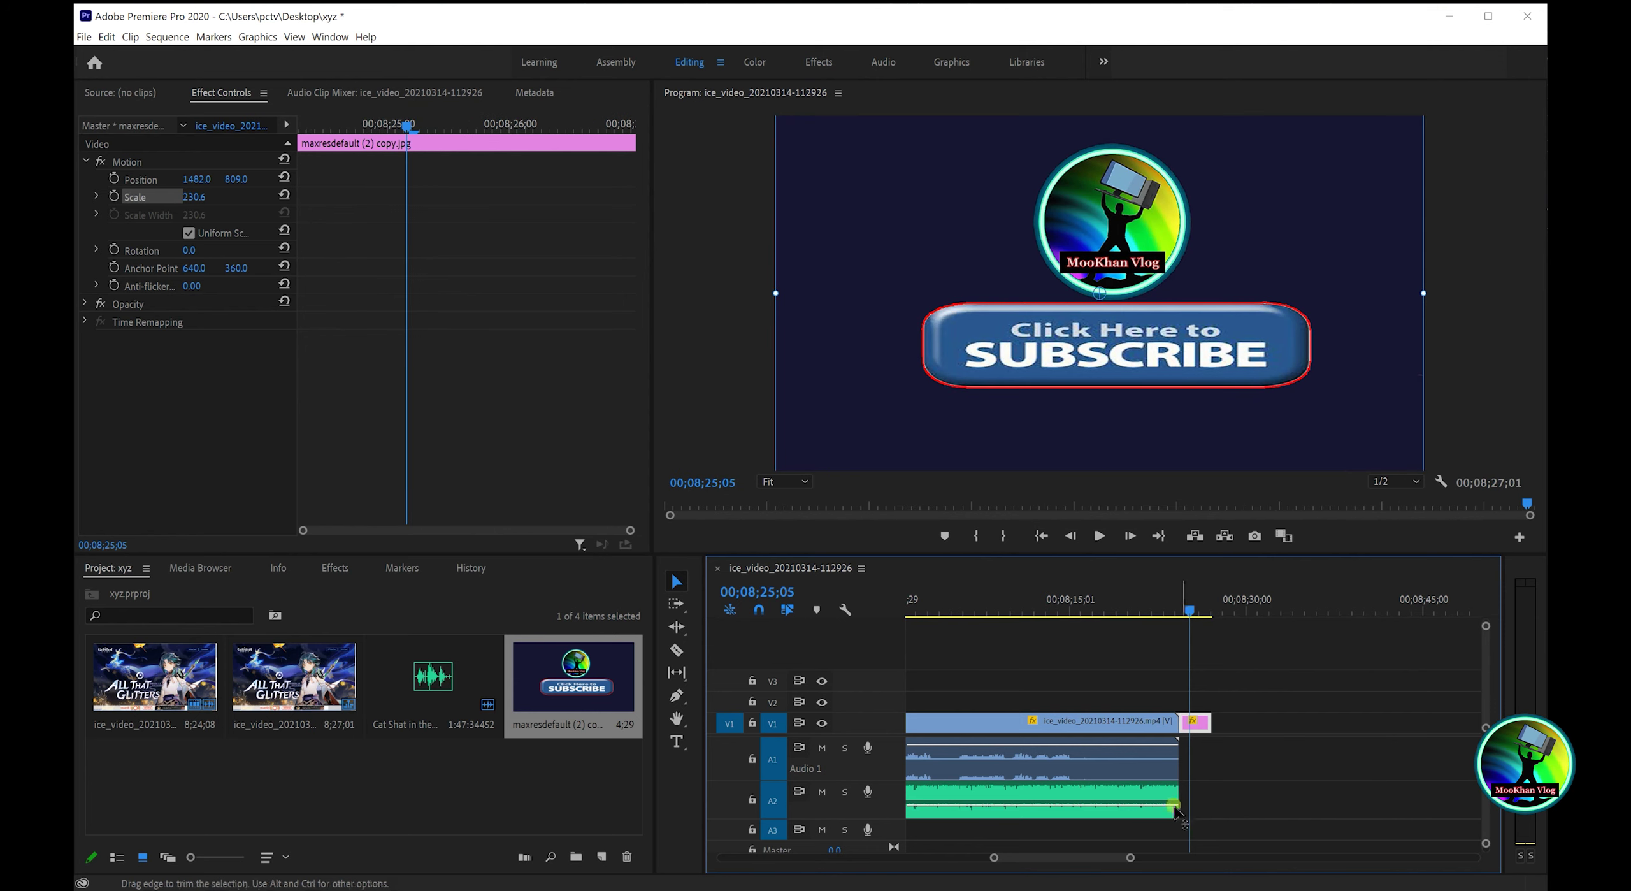
- Stretch the A2 music clip to end with the end card, then return the playhead to 00;00
left_click_drag(1179, 800, 1204, 797)
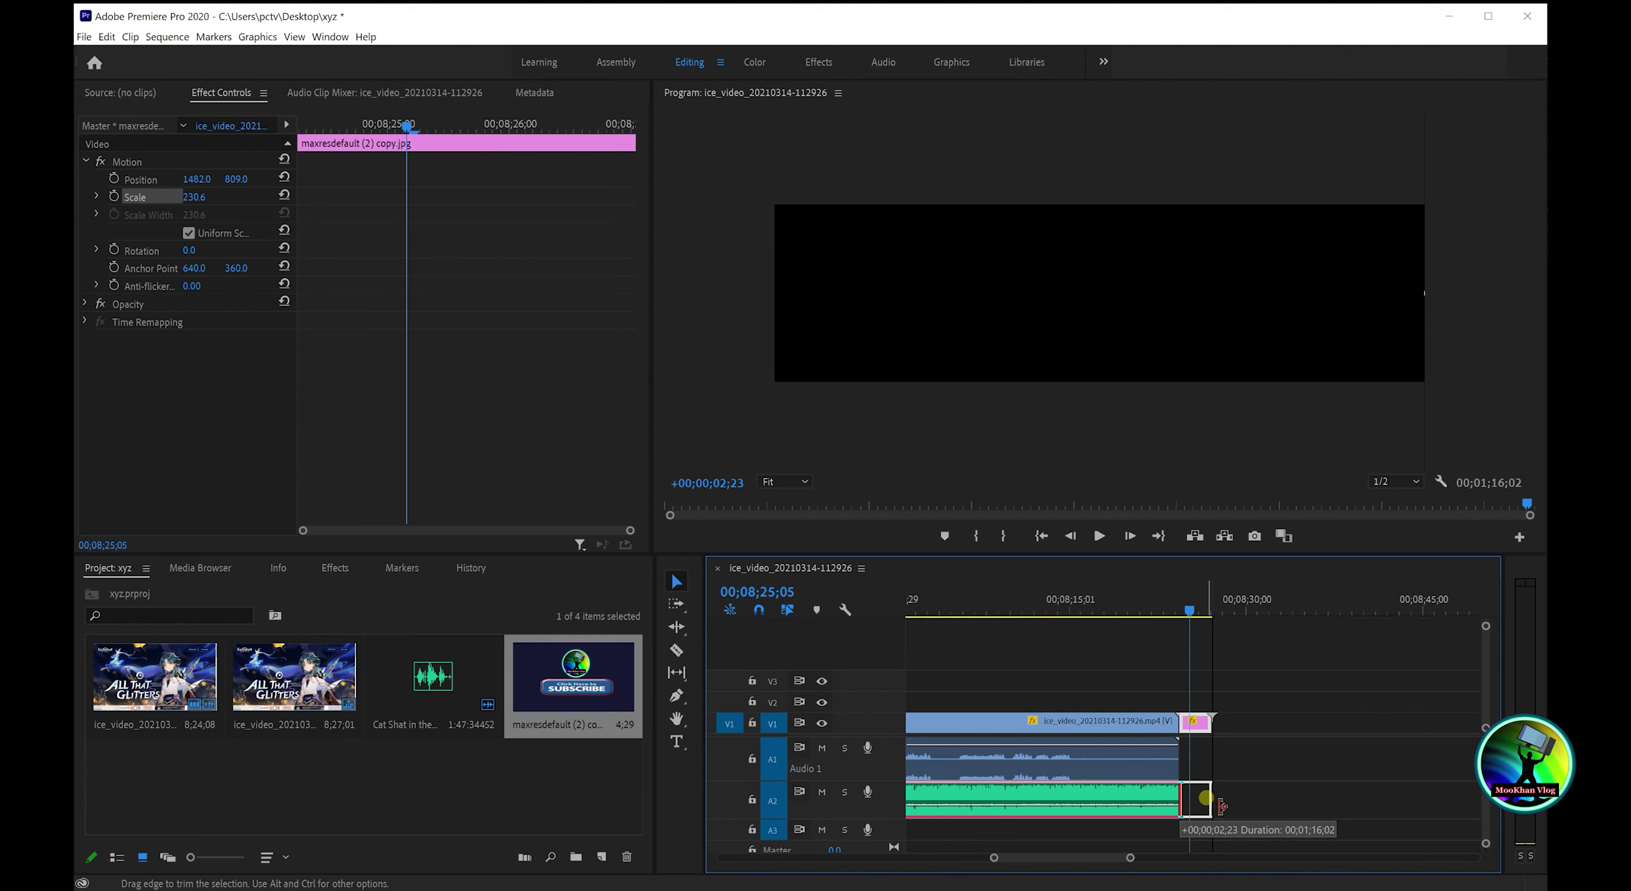
left_click_drag(1204, 797, 1210, 797)
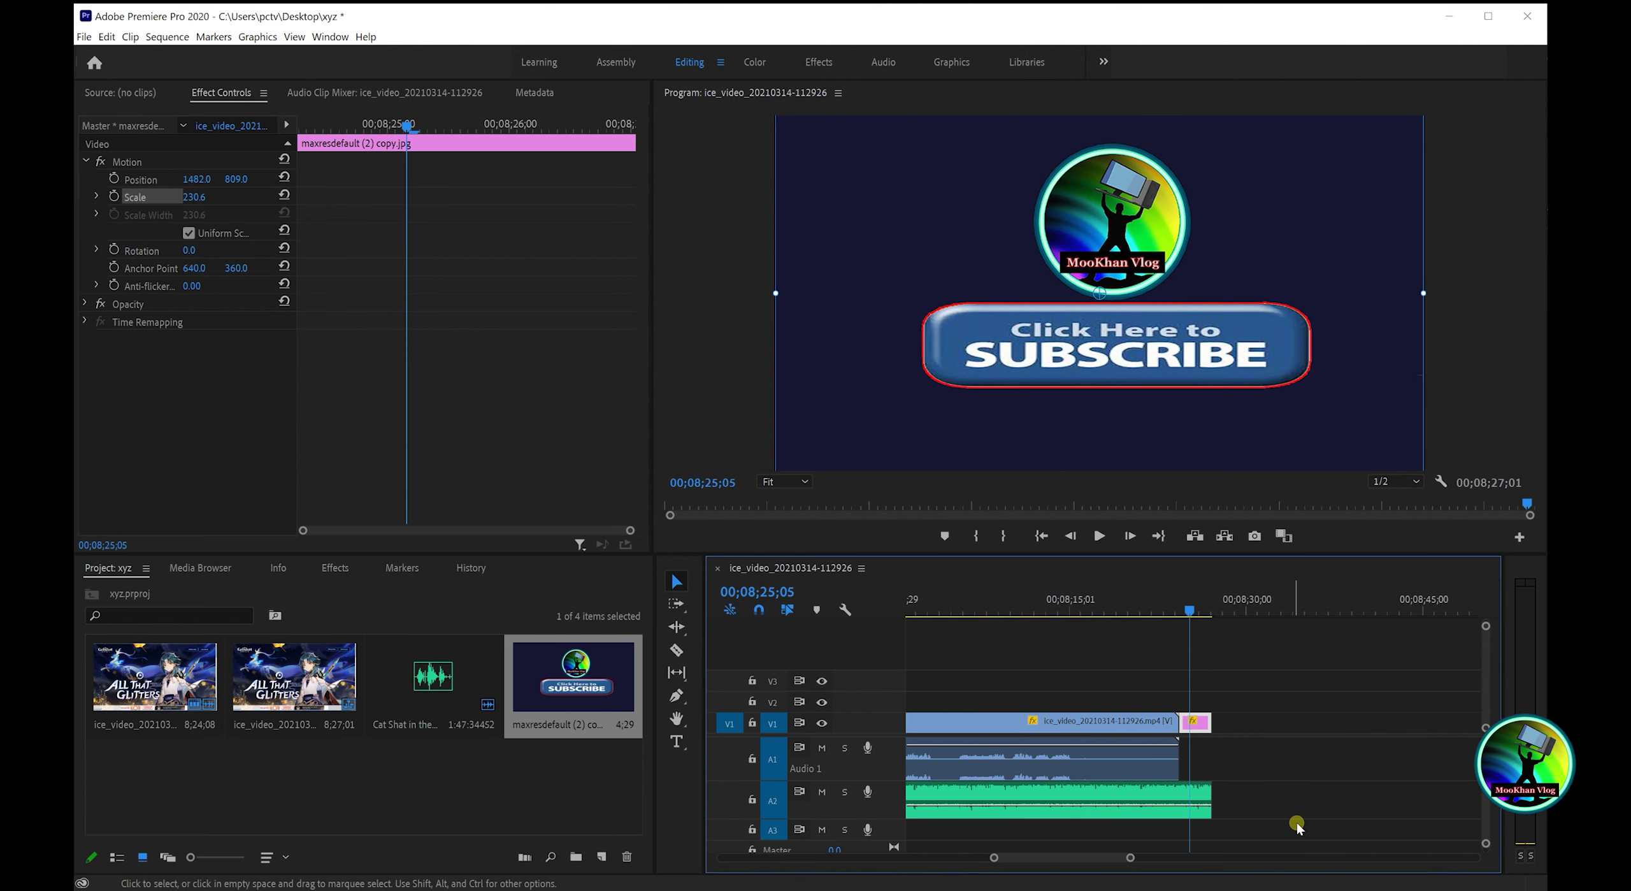
left_click_drag(1069, 860, 739, 872)
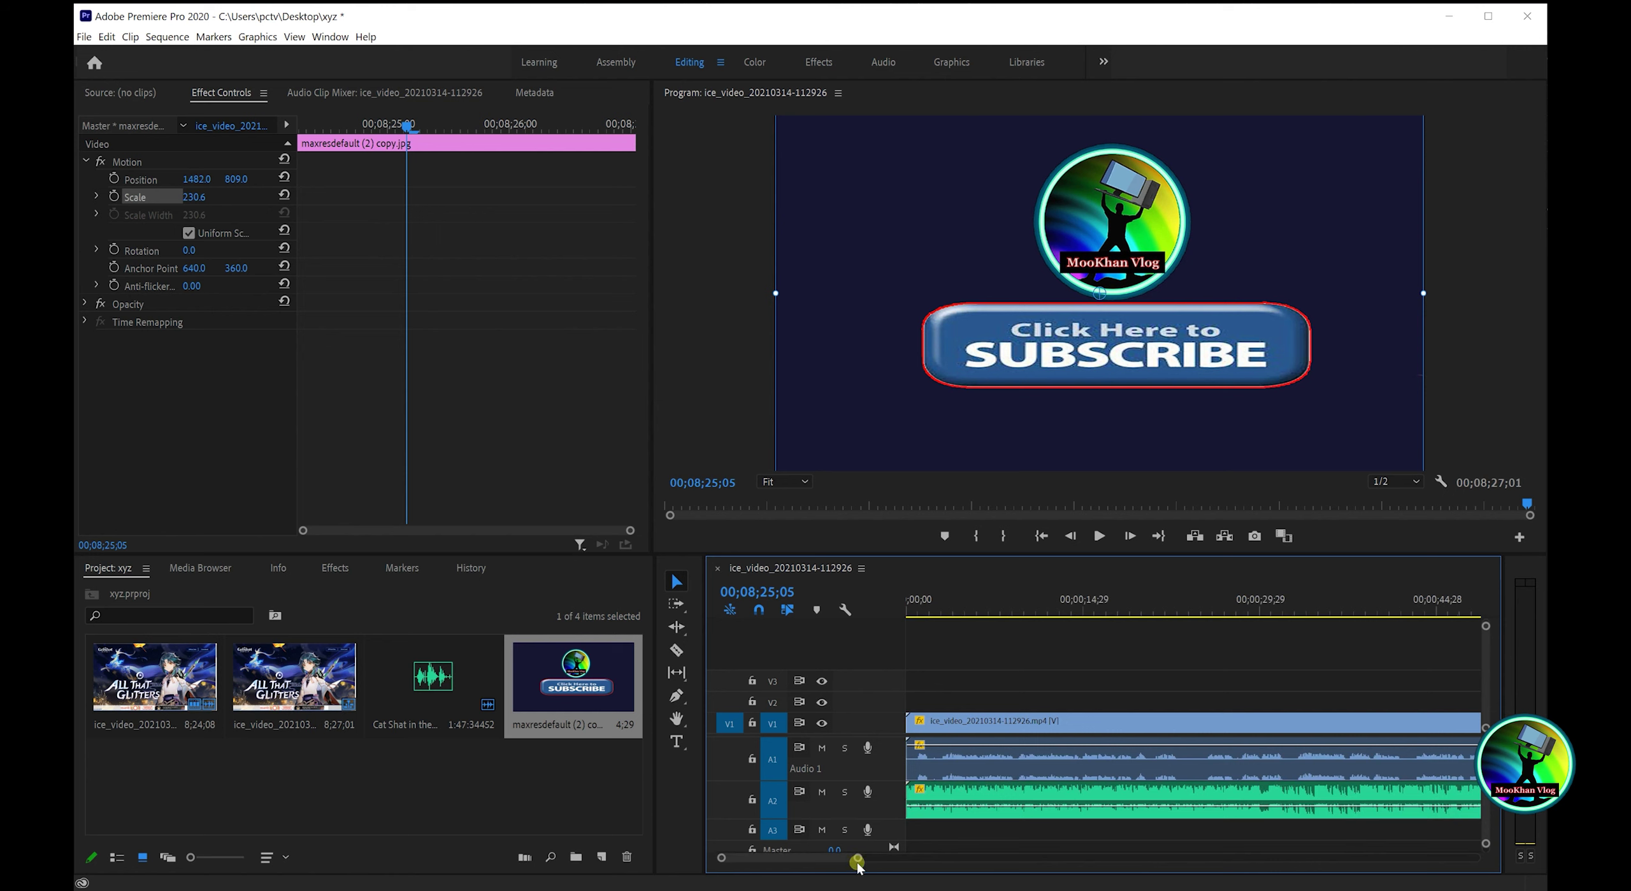
left_click_drag(858, 859, 1482, 865)
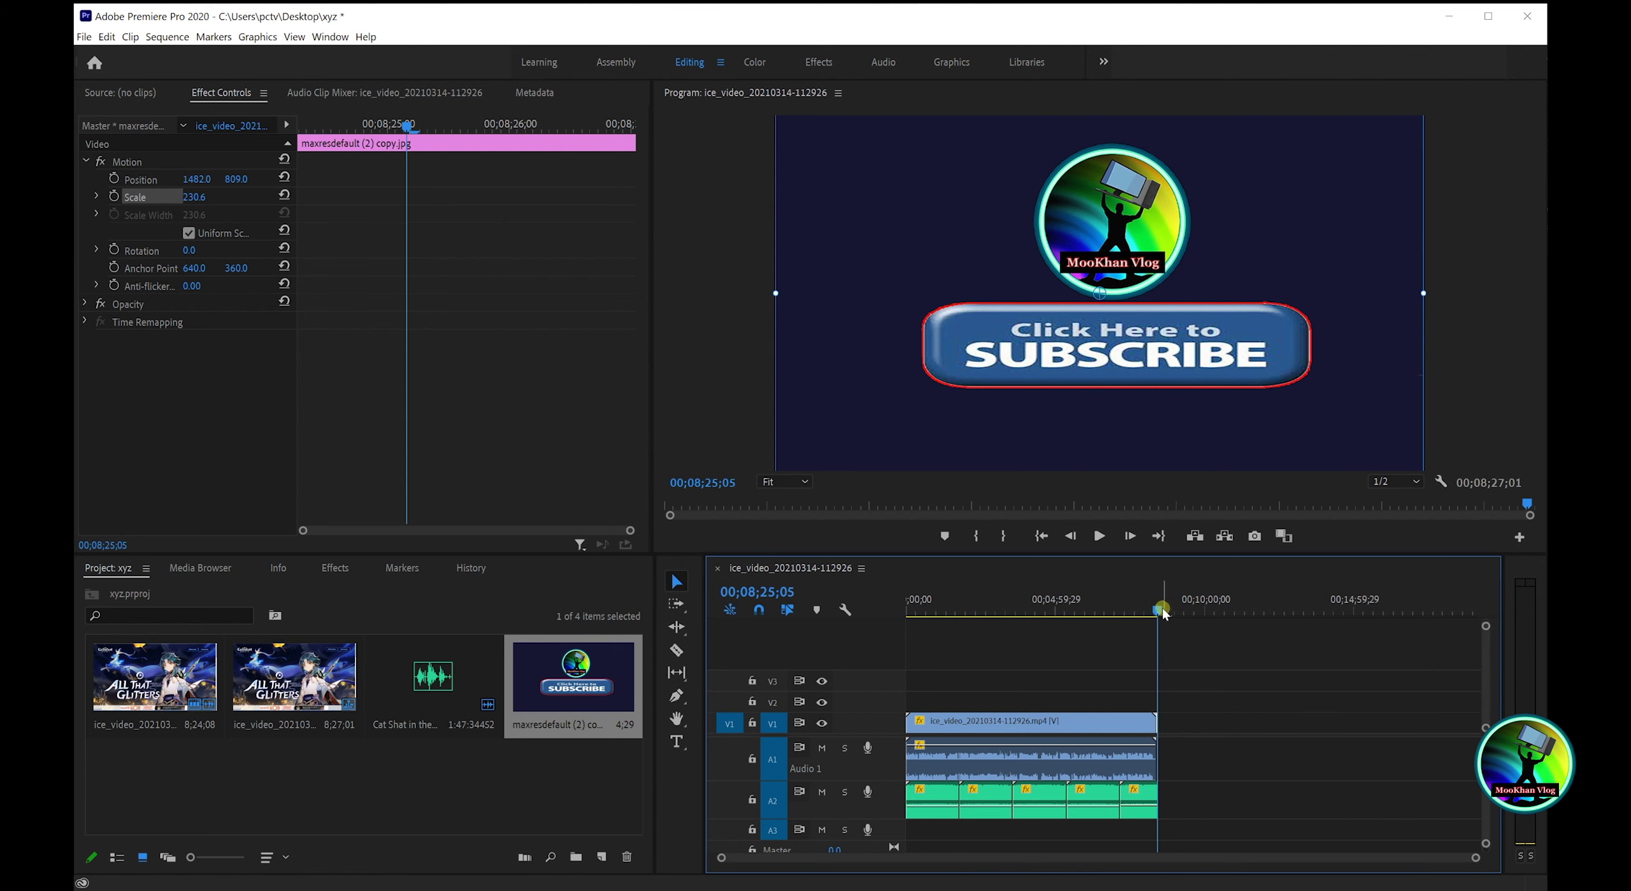
left_click_drag(1161, 612, 872, 643)
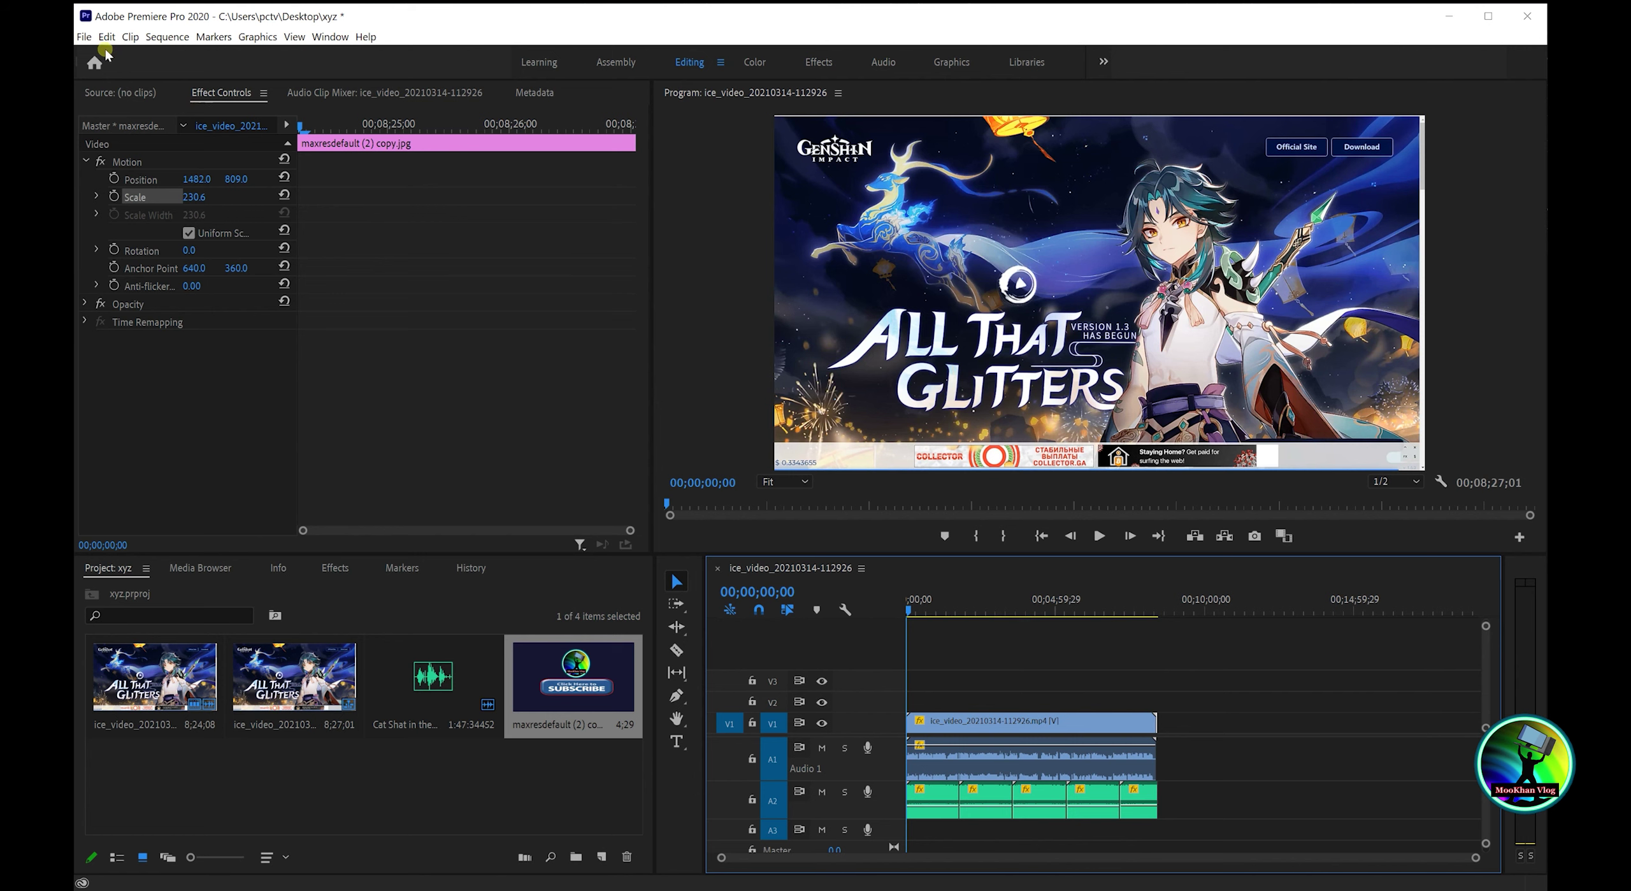
- Import the 'MooKhan Vlog Png' logo image and drag it toward the track above the video
left_click(84, 37)
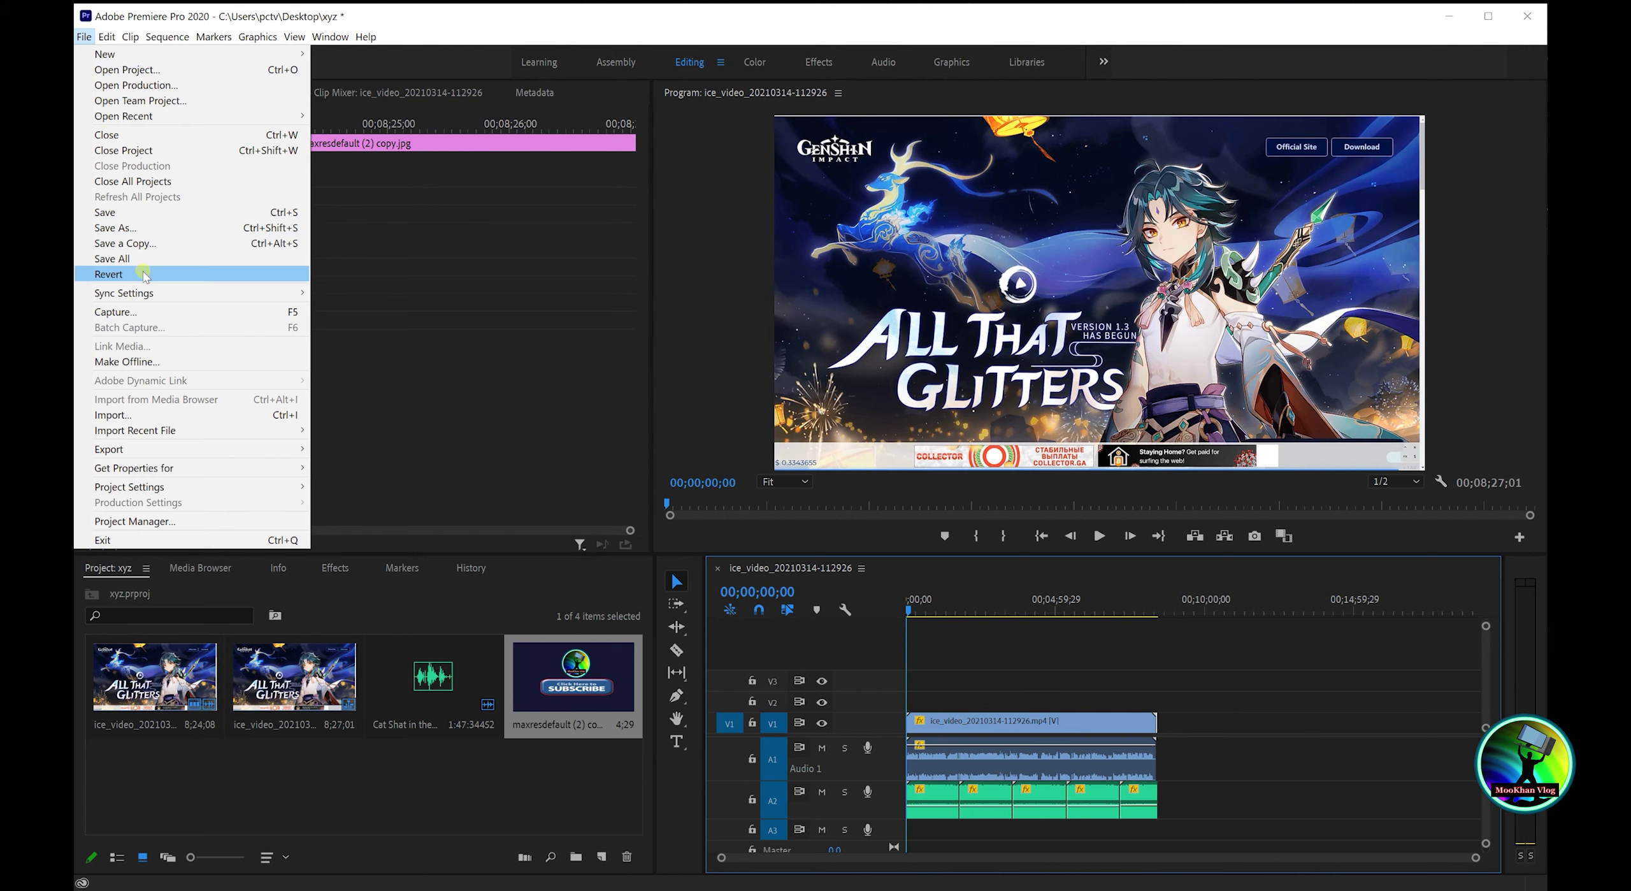
left_click(122, 416)
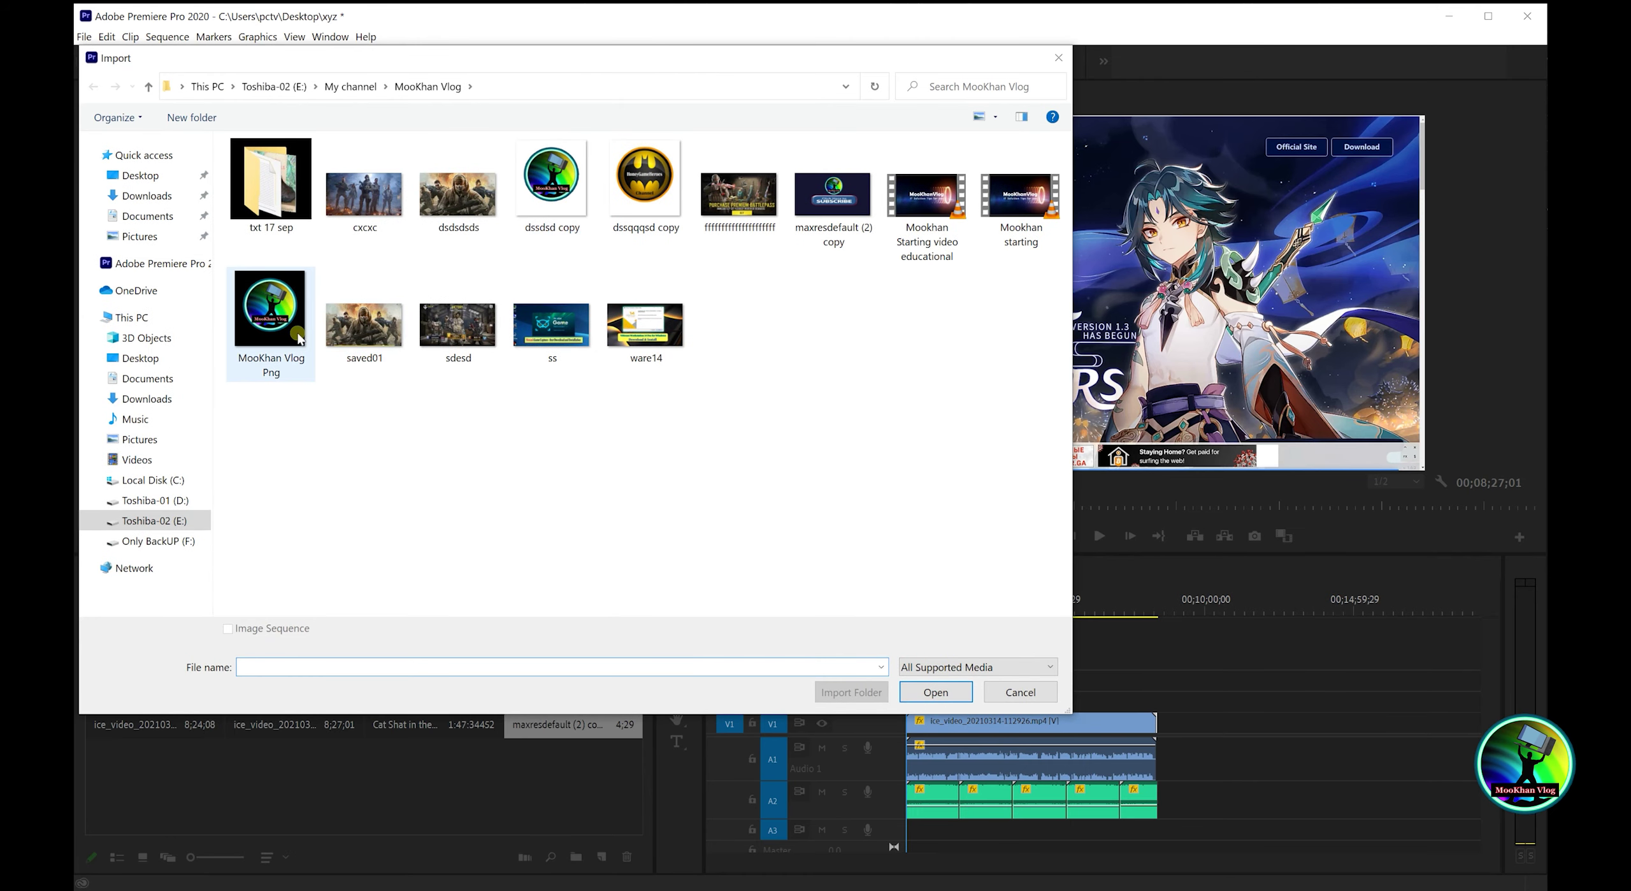
double_click(281, 343)
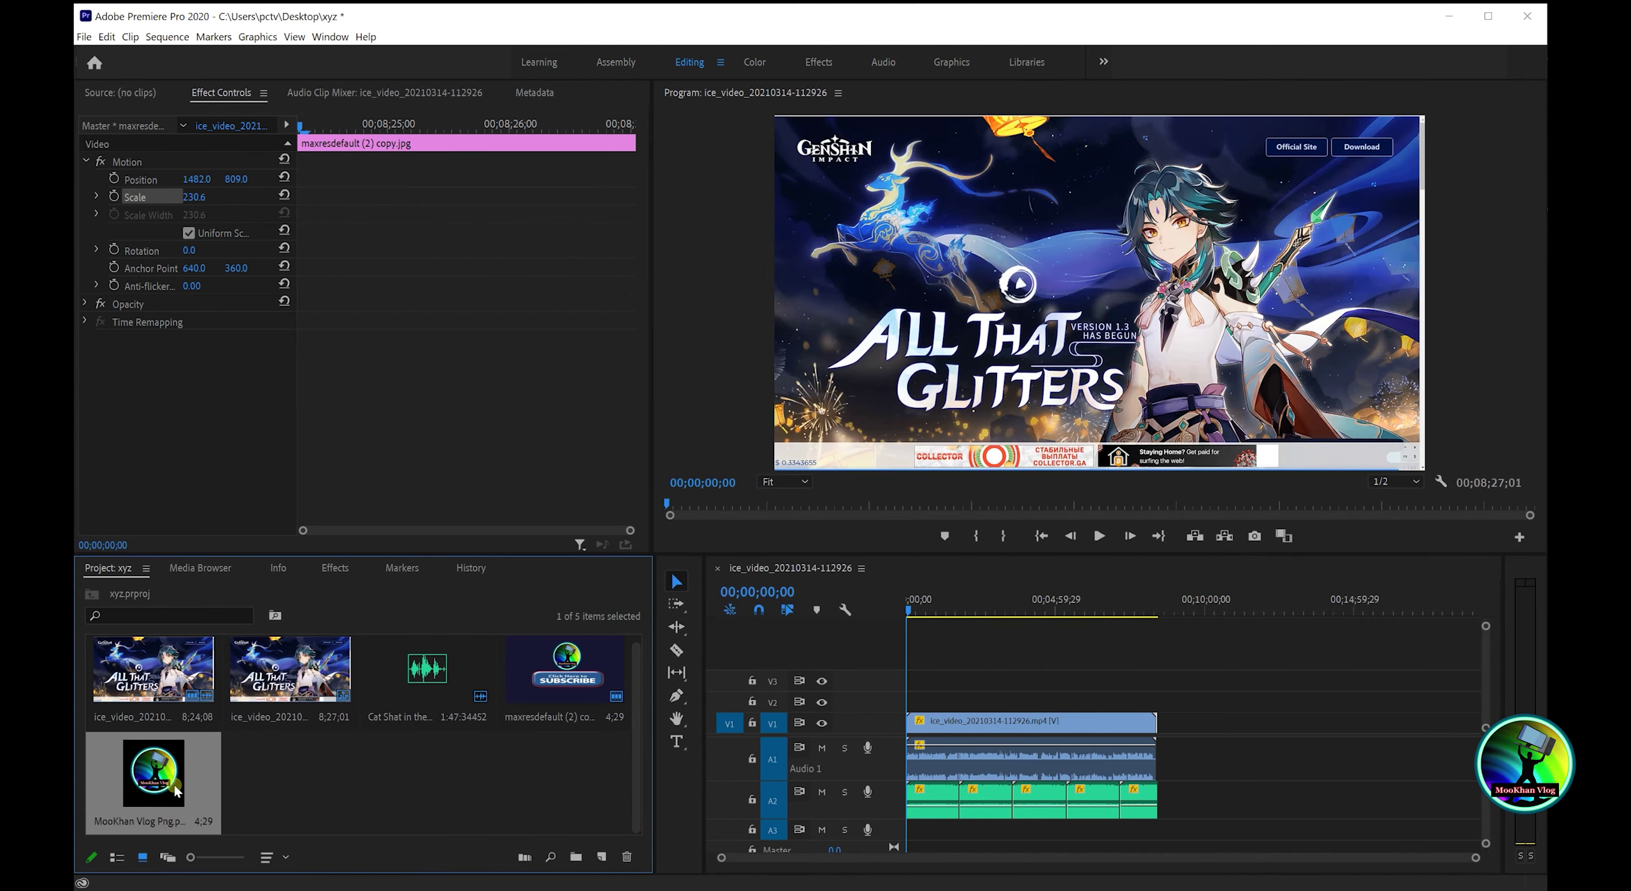
left_click_drag(166, 785, 916, 707)
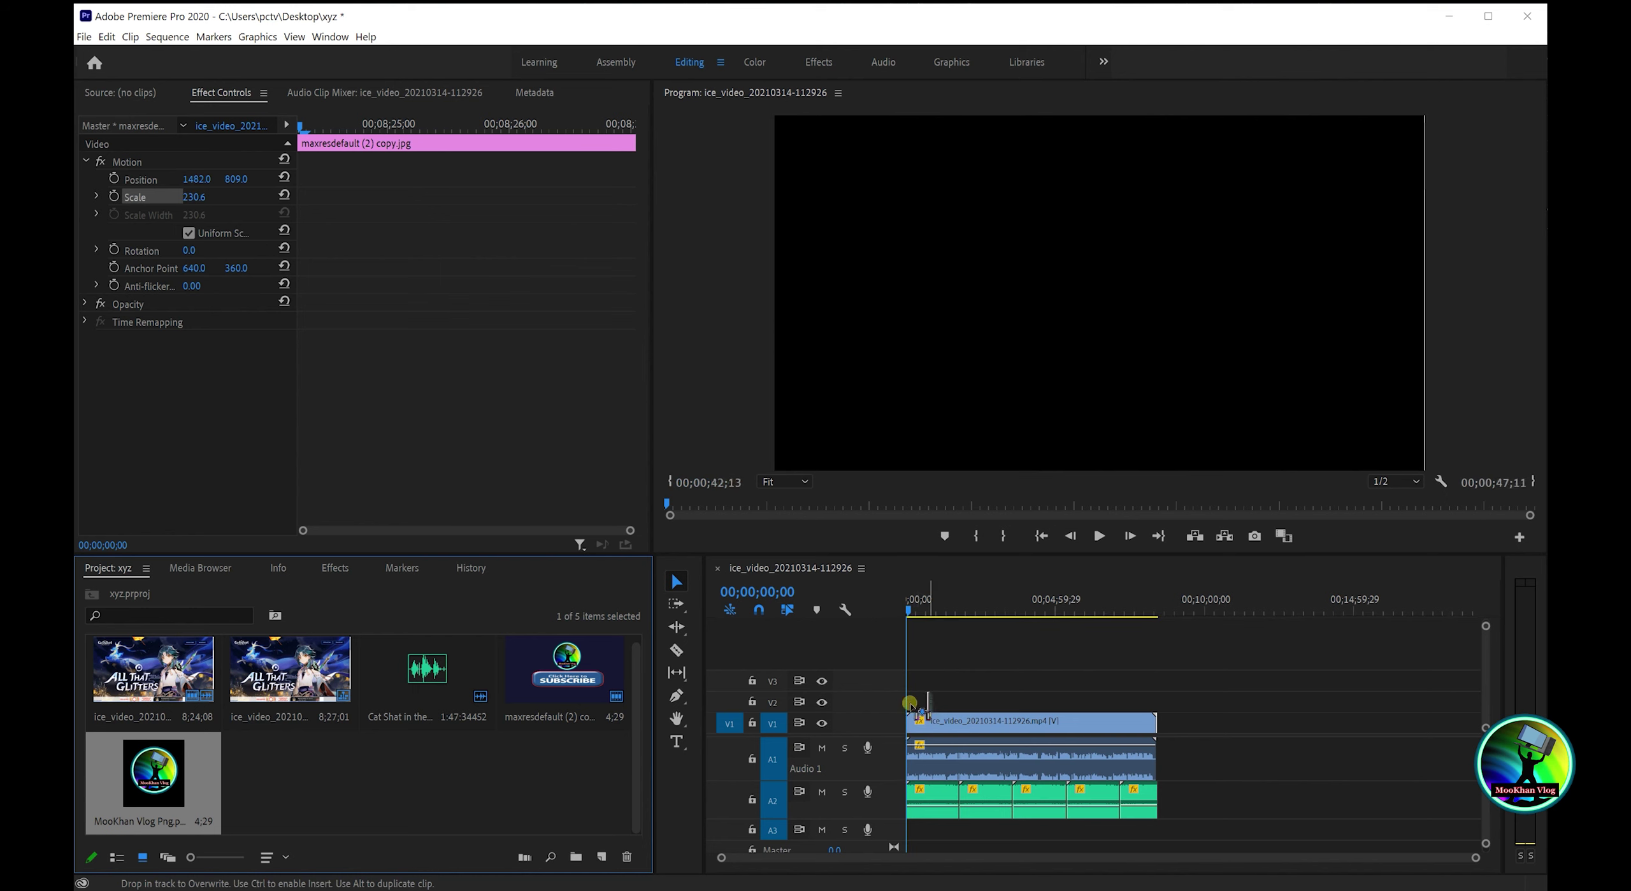
- Drop the MooKhan Vlog logo on V2 at the sequence start
left_click_drag(915, 707, 919, 710)
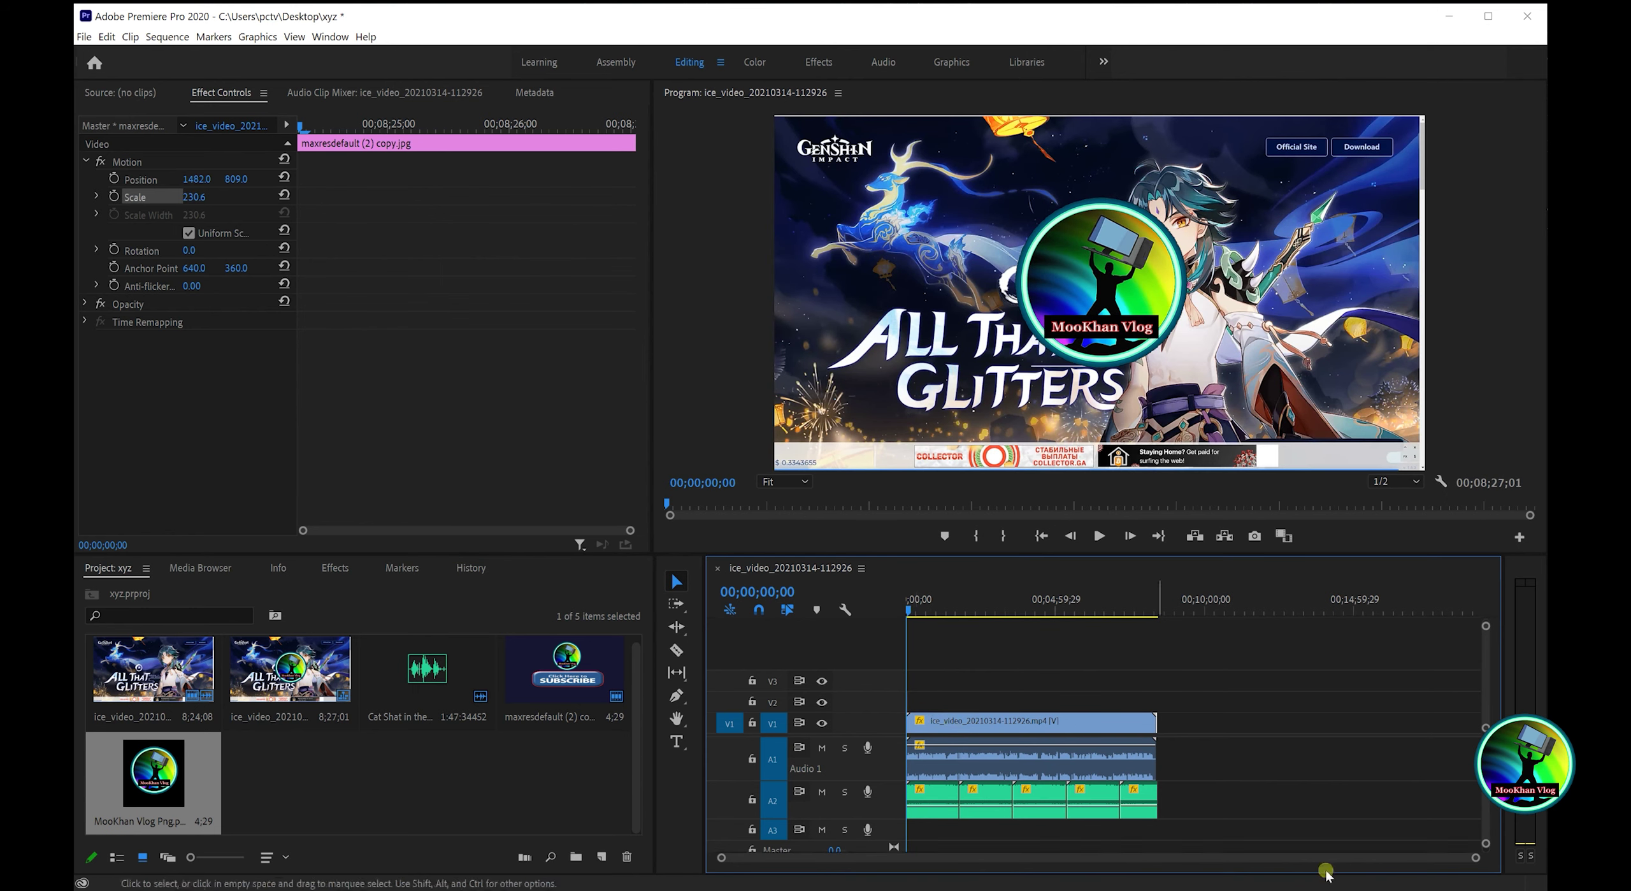
left_click(1475, 858)
left_click_drag(1476, 857, 1191, 861)
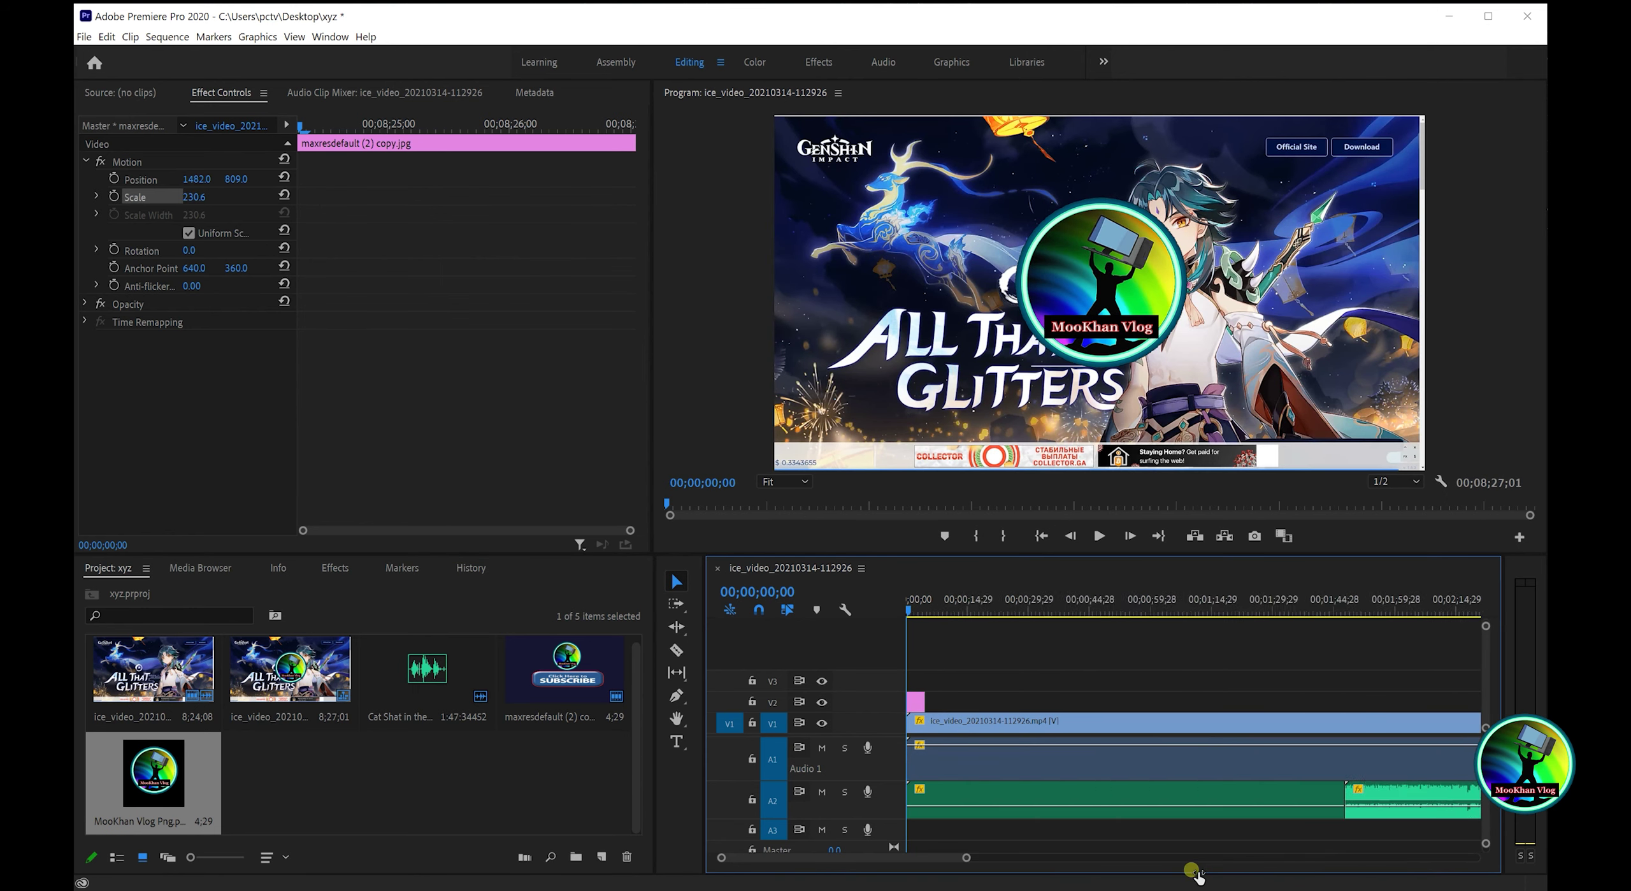
left_click_drag(1409, 843, 1182, 863)
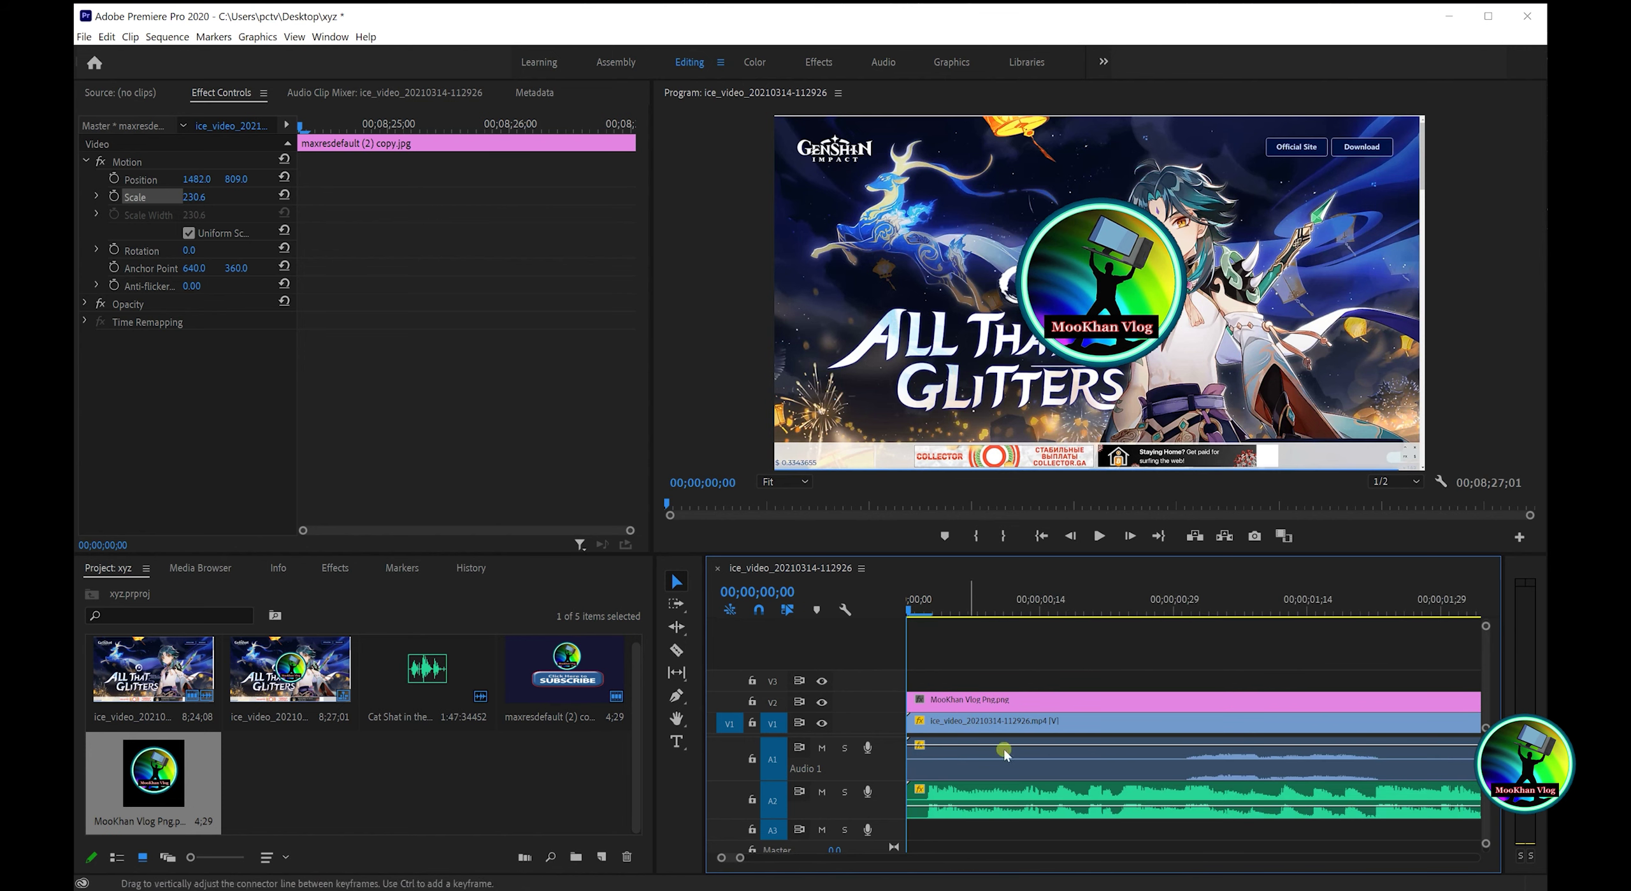
left_click_drag(741, 858, 825, 858)
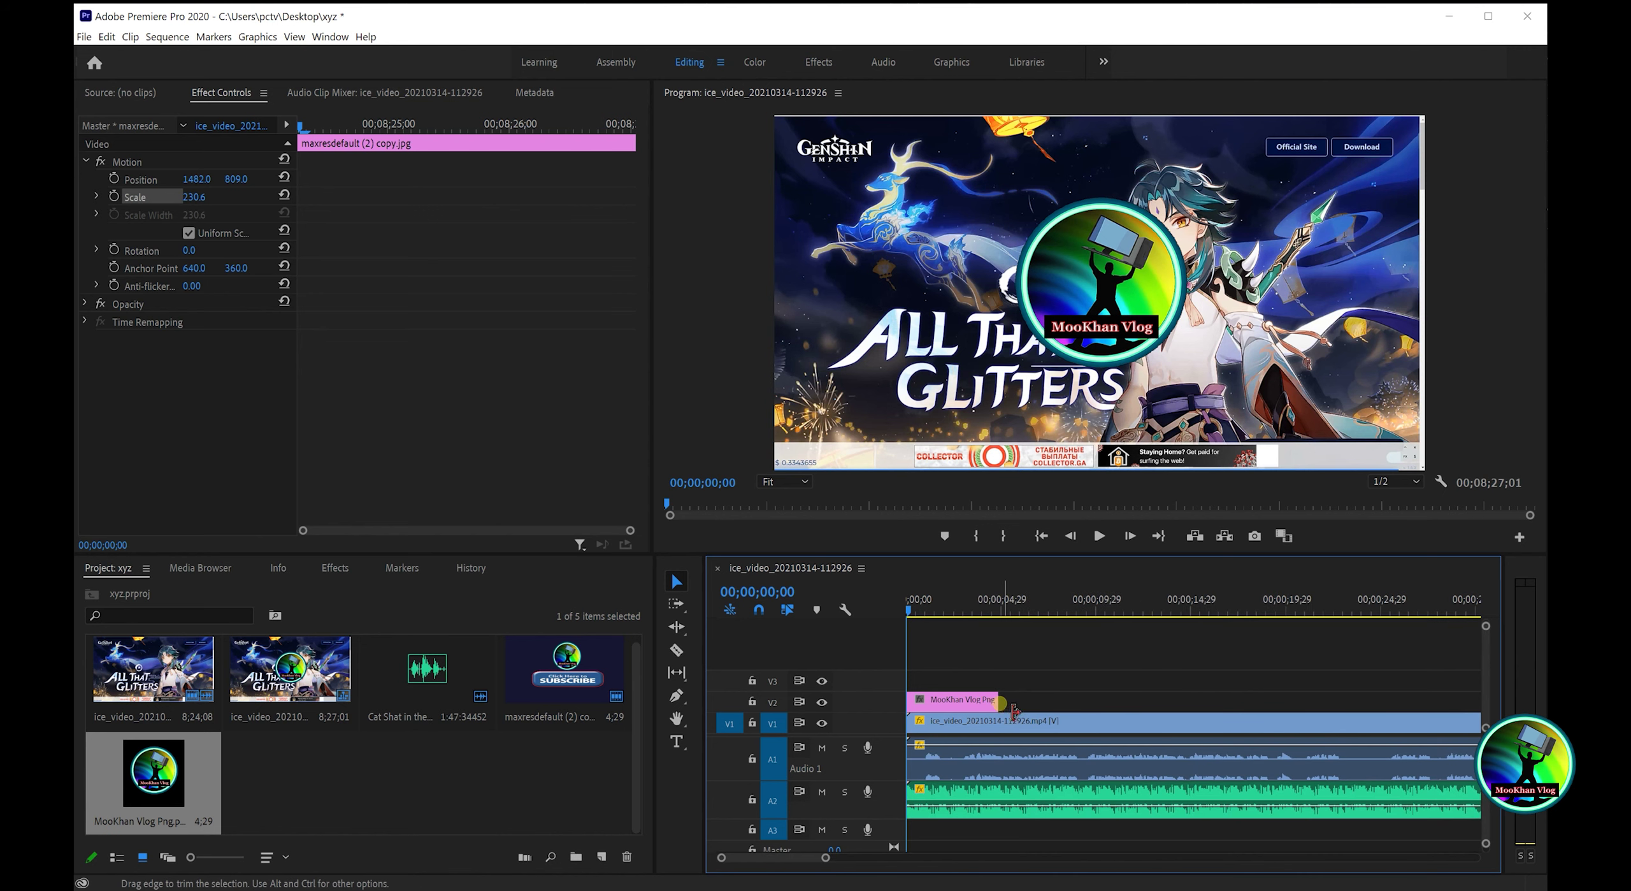
- Stretch the logo clip on V2 to end with the gameplay clip and select it
left_click_drag(1007, 709, 1500, 709)
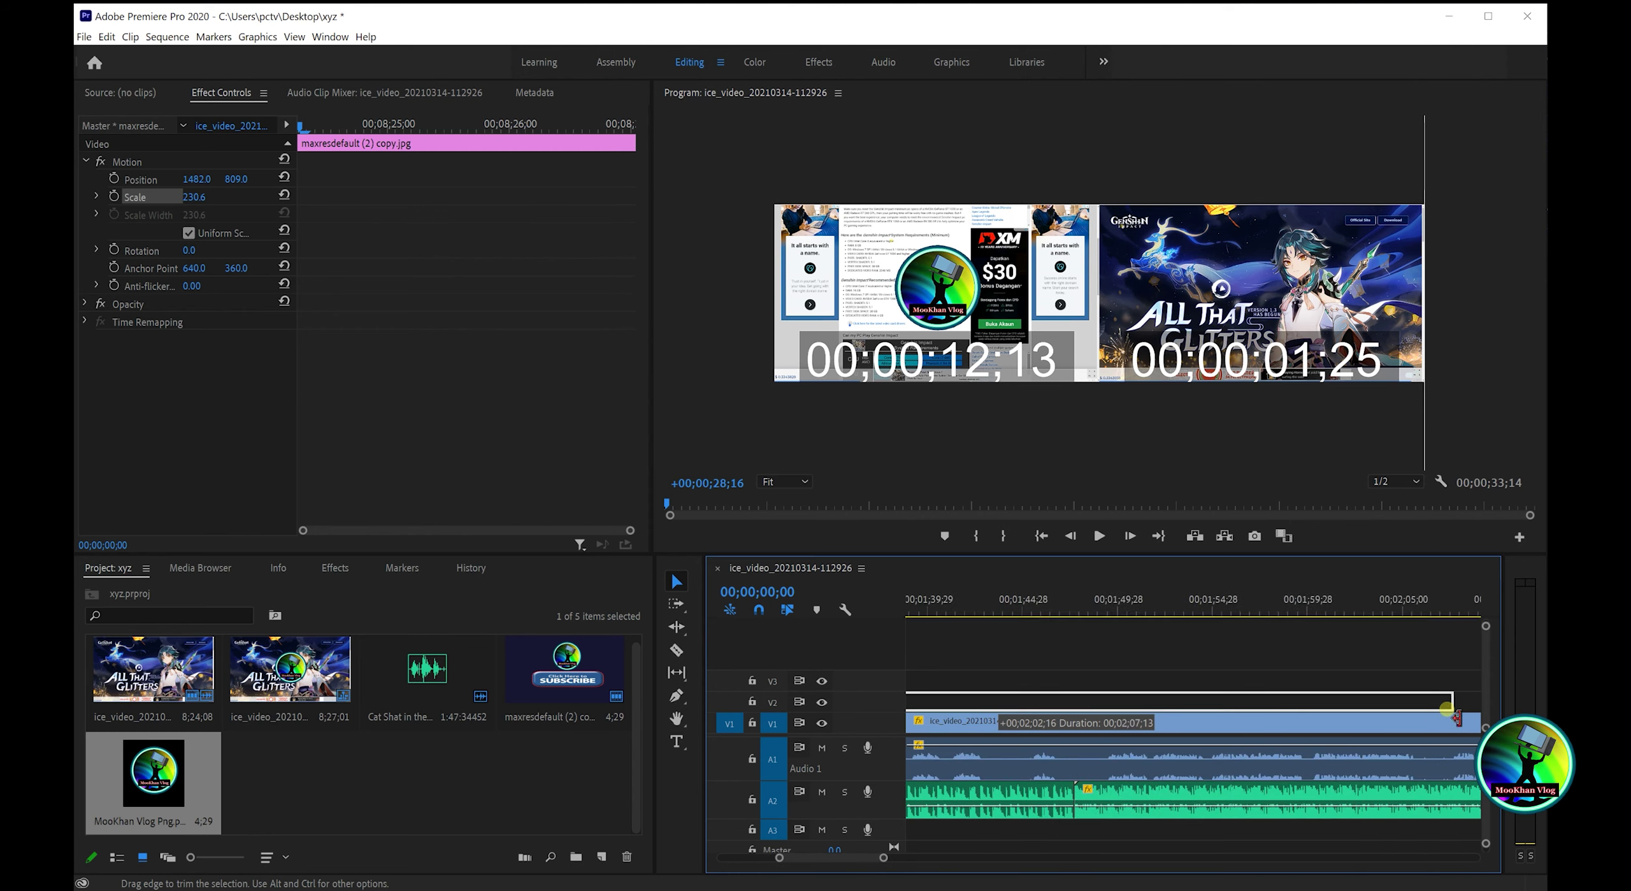
left_click_drag(1498, 709, 1448, 701)
mouse_move(814, 858)
left_mouse_down()
mouse_move(755, 861)
mouse_move(1294, 861)
left_mouse_up()
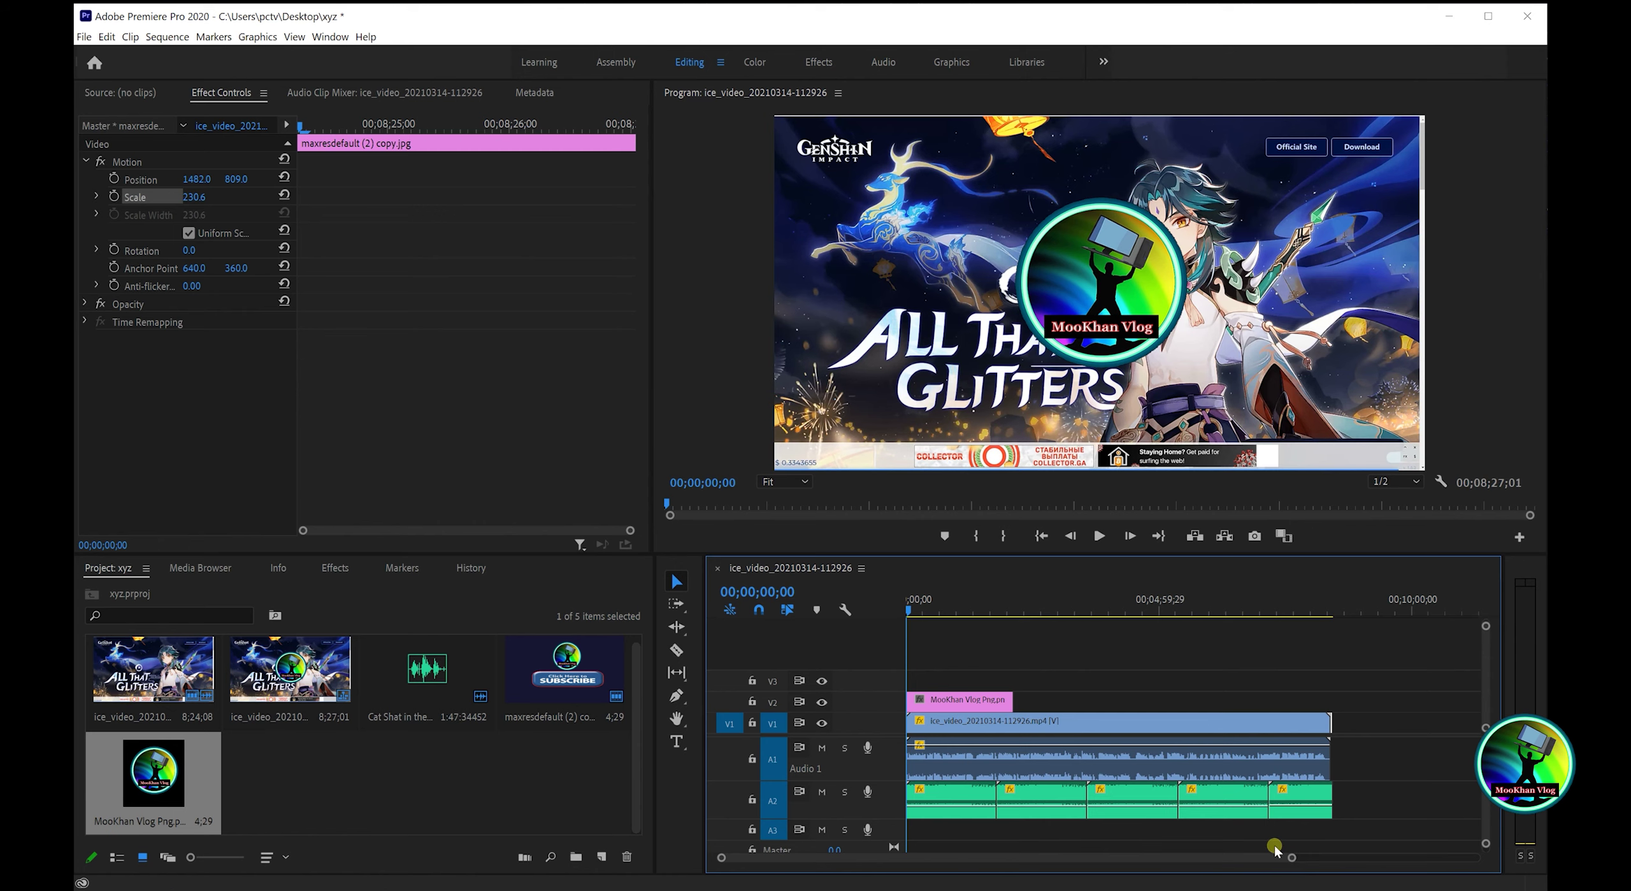
left_click_drag(1014, 706, 1329, 706)
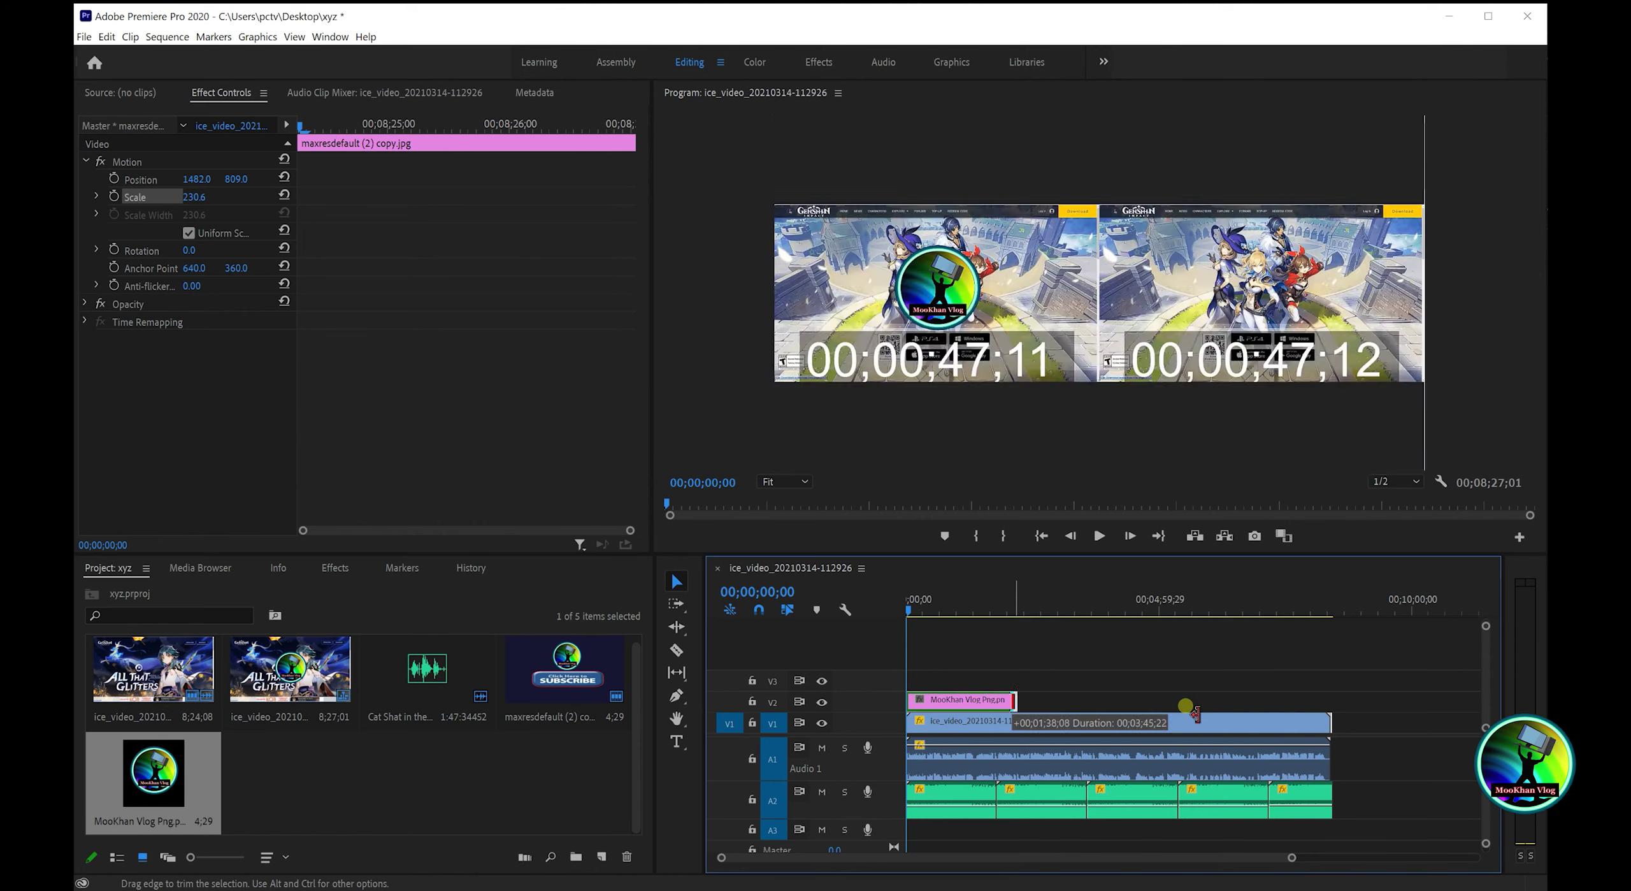
left_click_drag(1317, 809, 1318, 810)
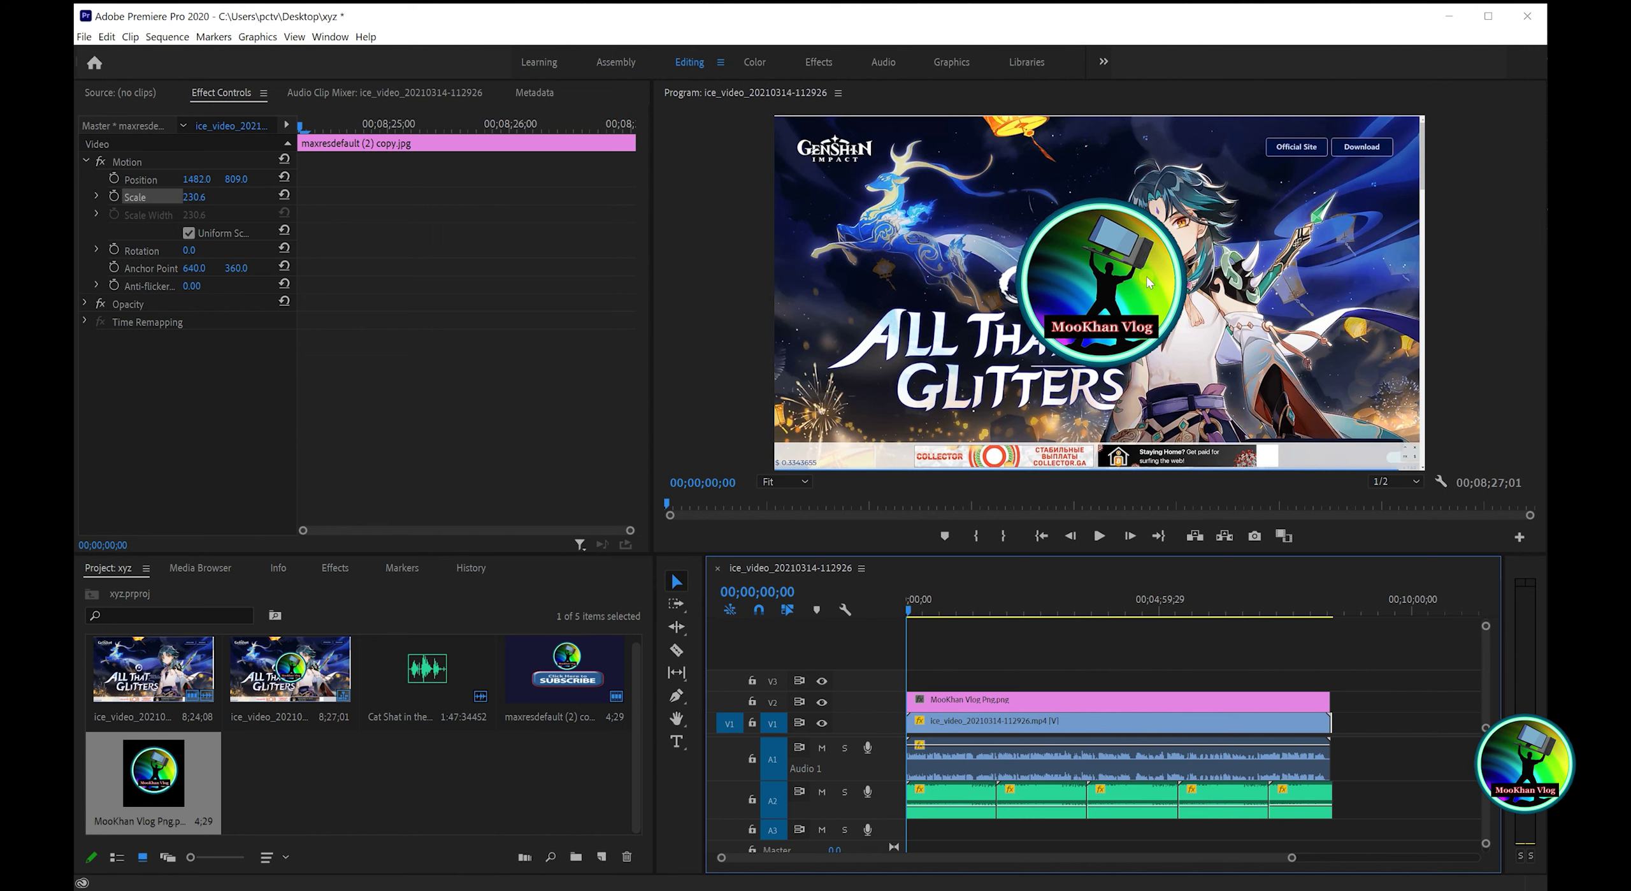
left_click(1244, 705)
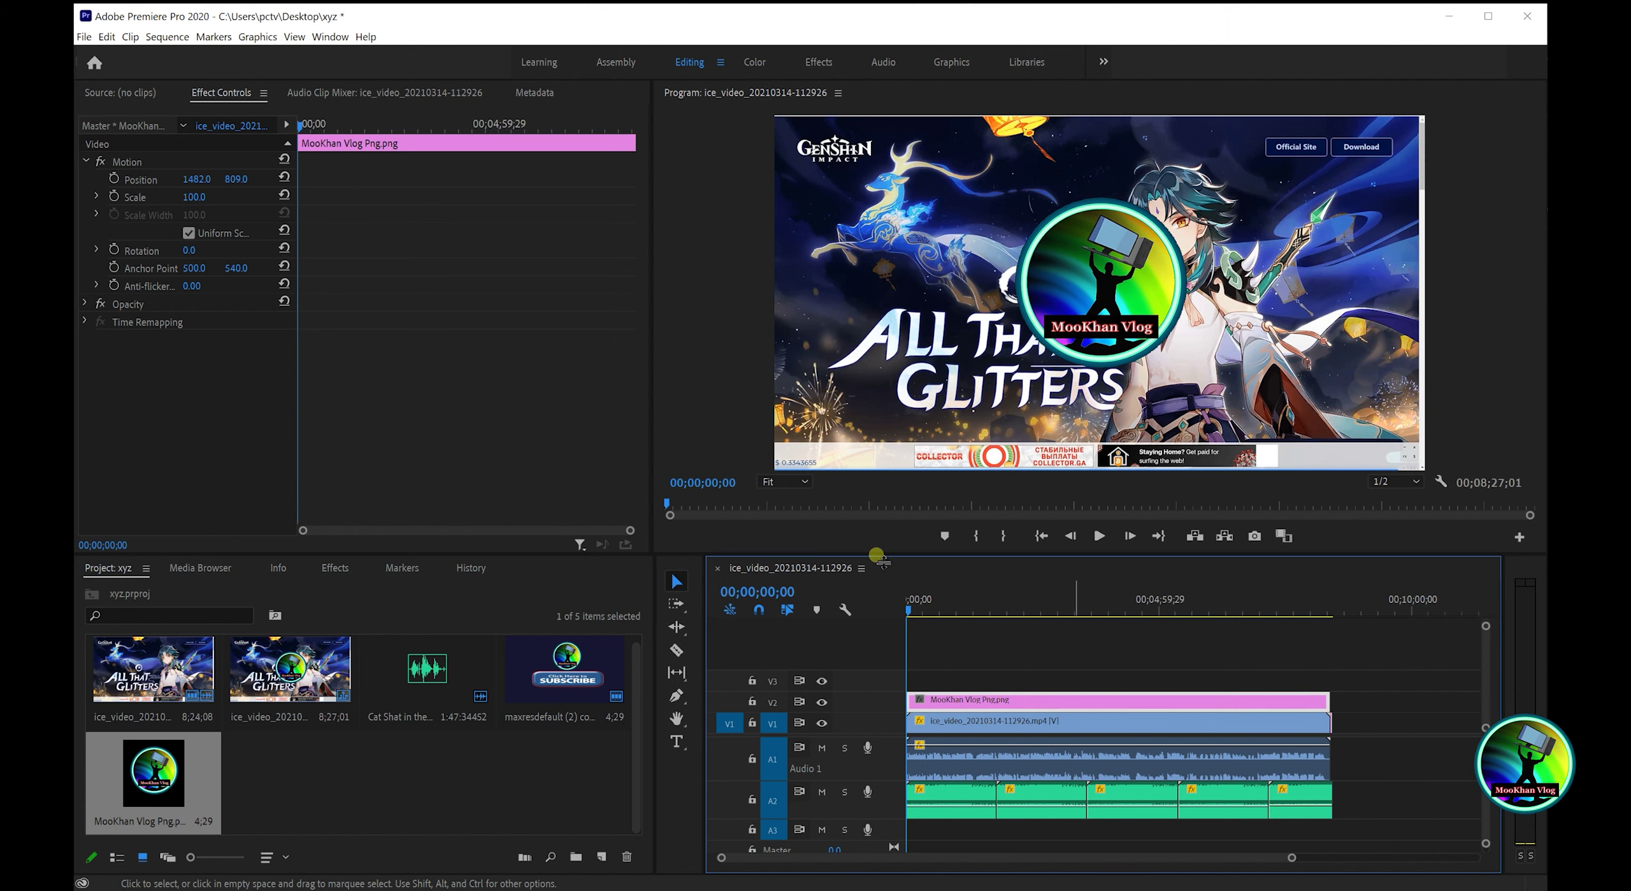
left_click(1051, 727)
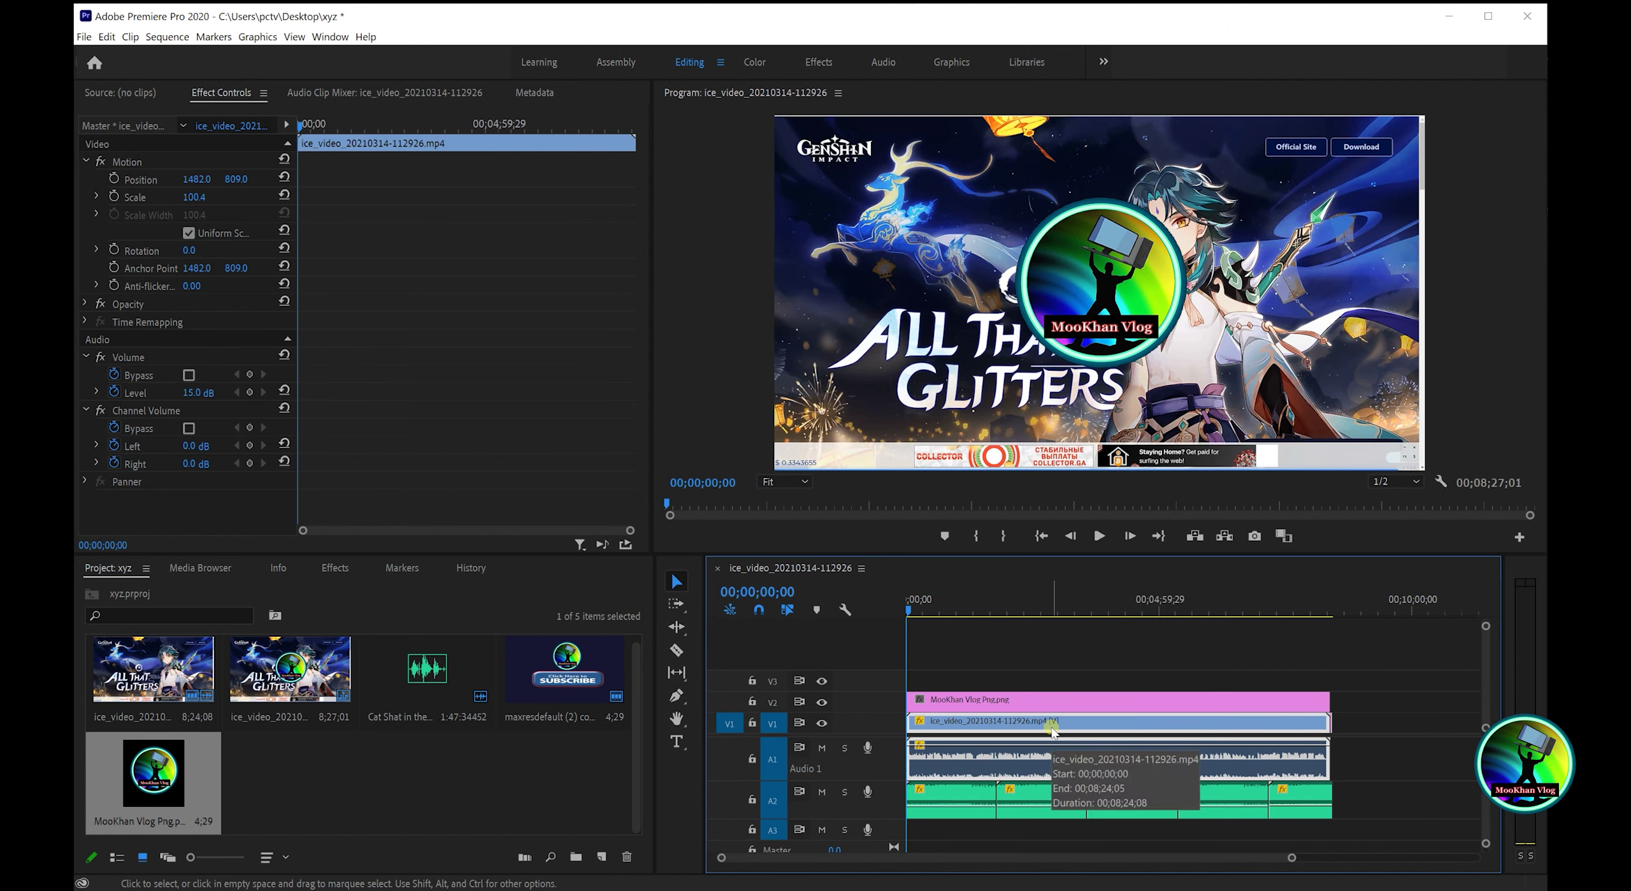
left_click(1033, 706)
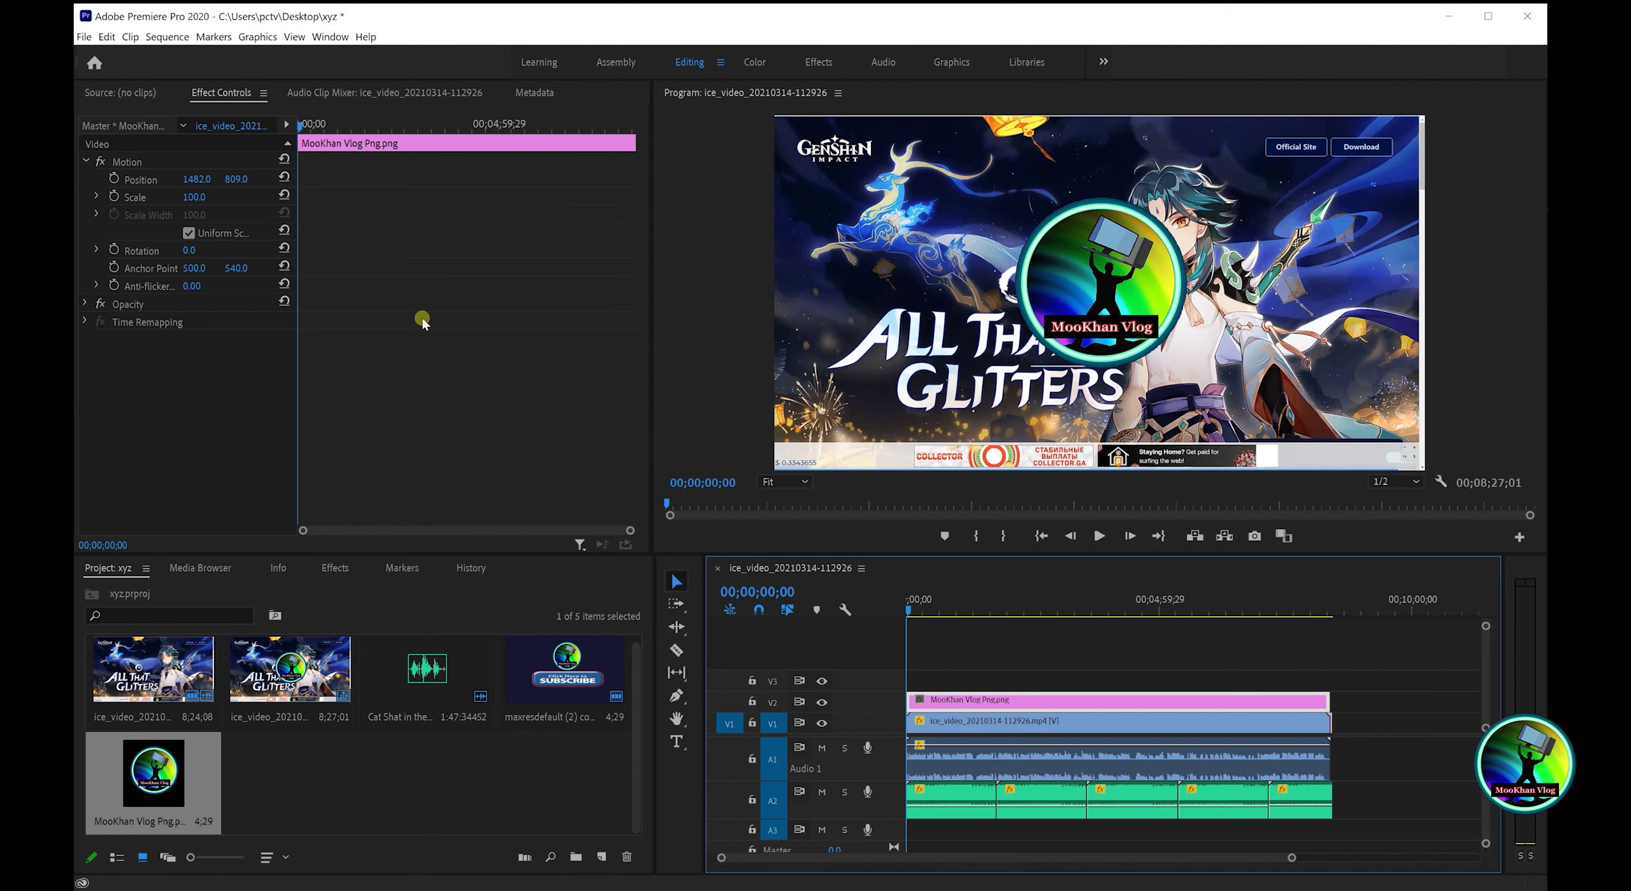
- Shrink the logo to Scale 23.7 and move it to Position 2769.4, 1398.4
left_click(1076, 703)
left_click(146, 203)
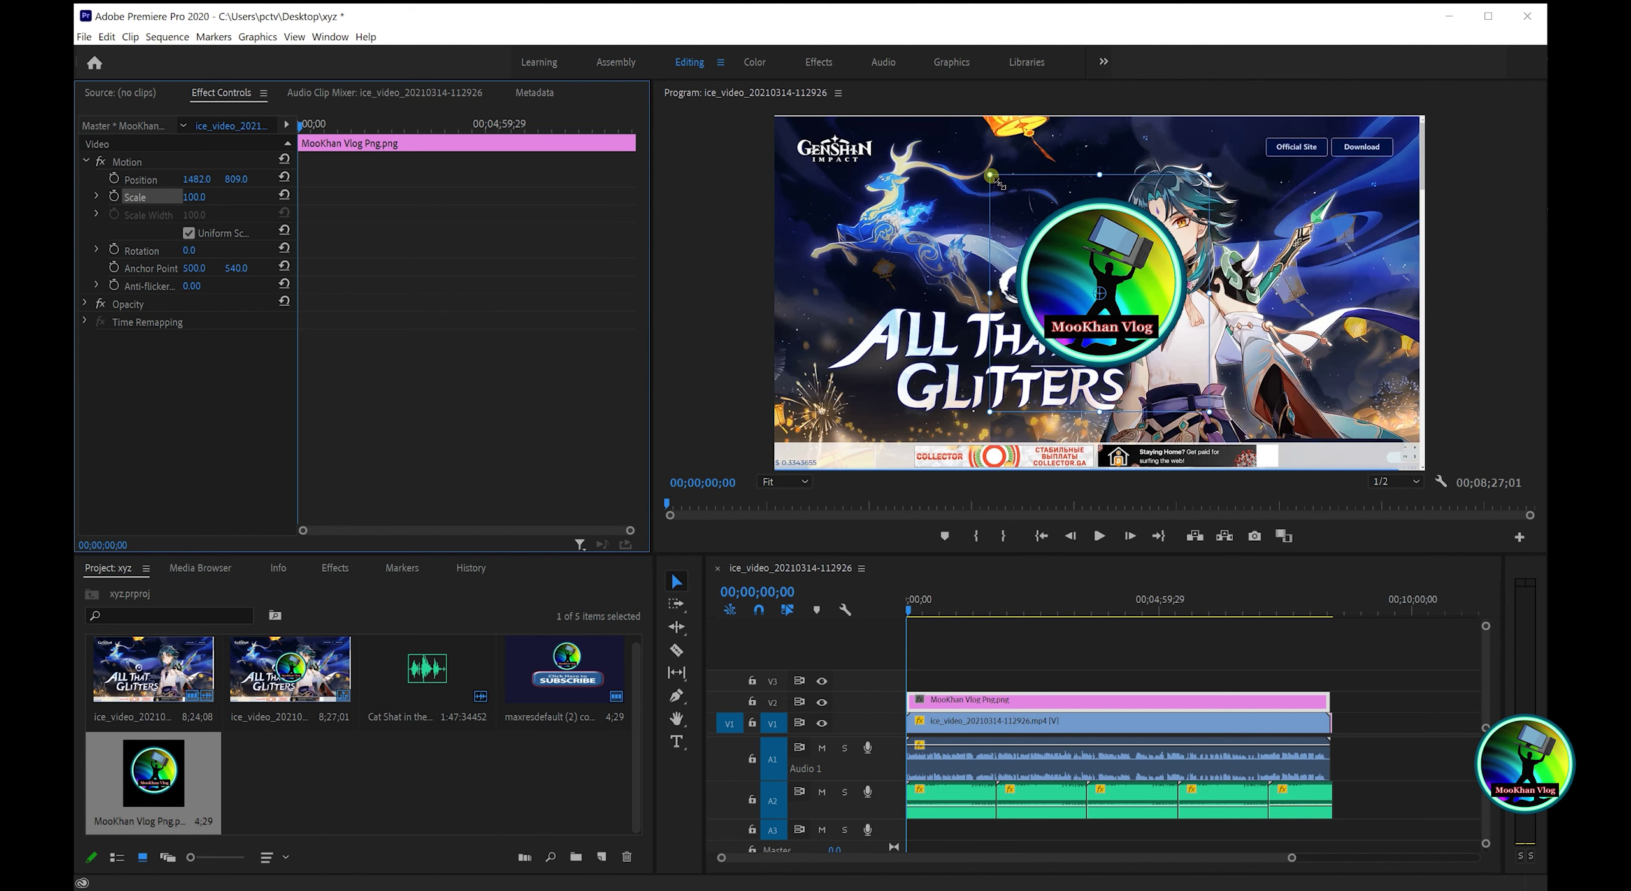
left_click_drag(1000, 184, 1081, 272)
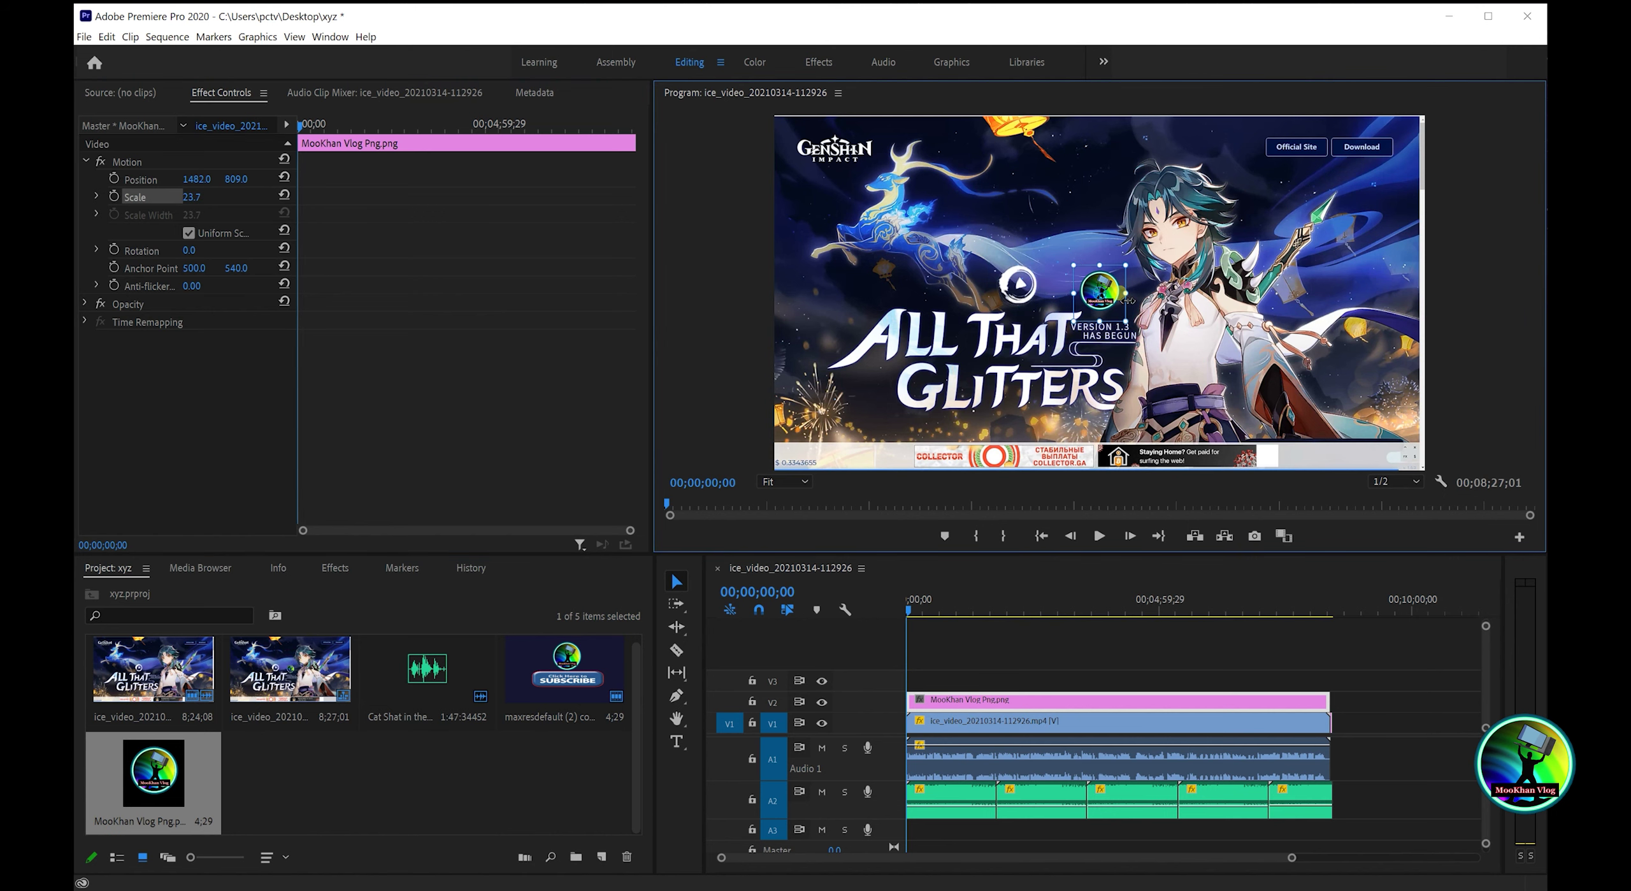
left_click_drag(1116, 293, 1401, 423)
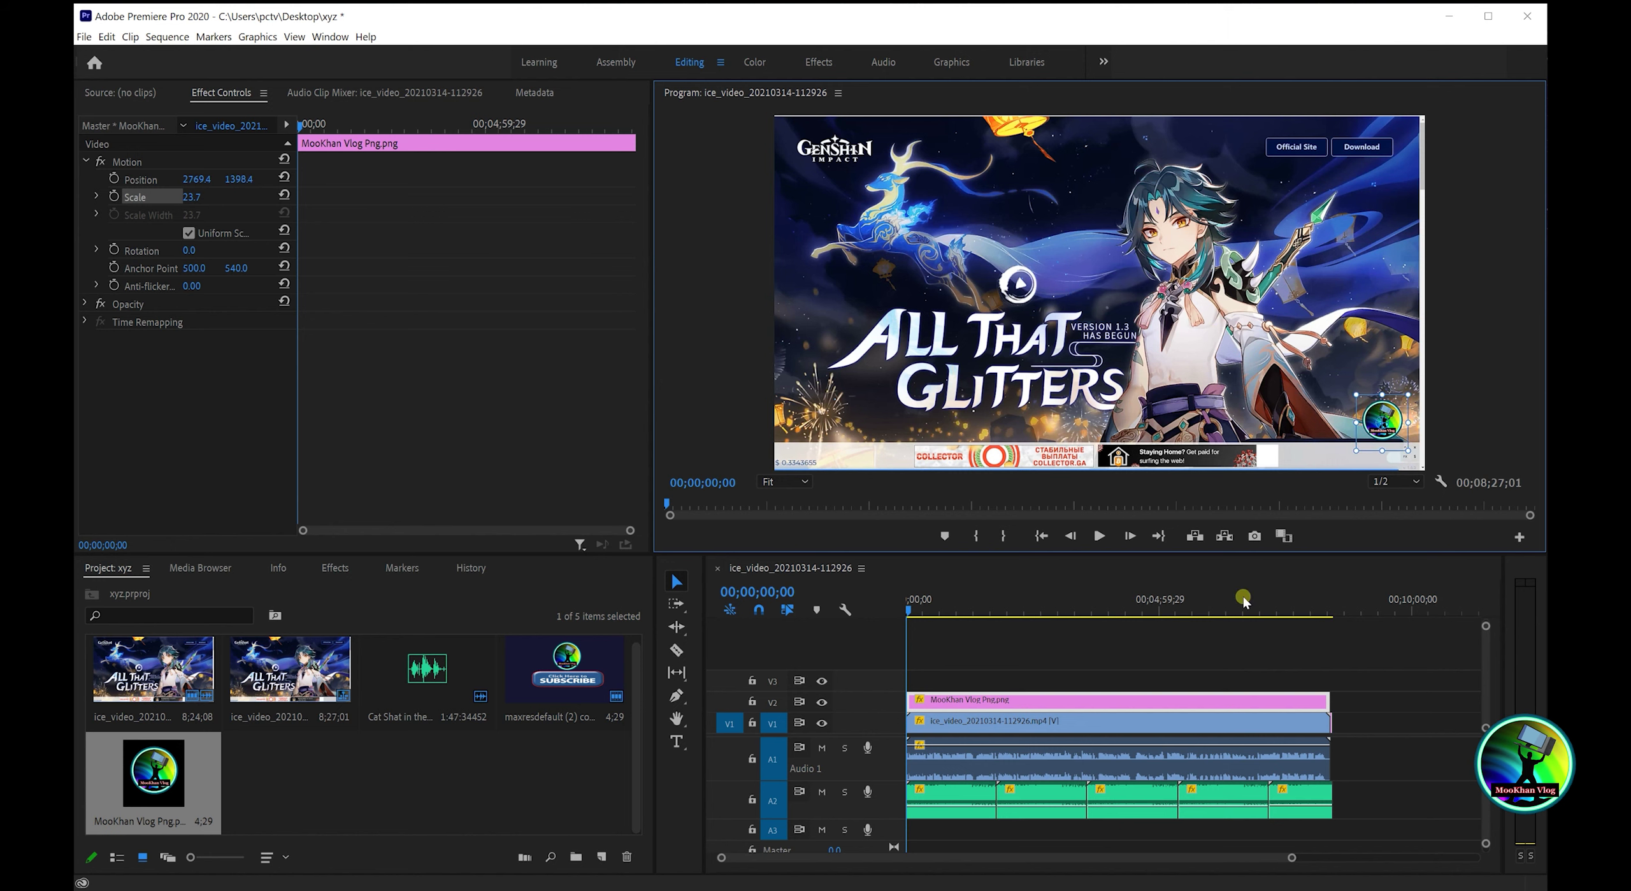
- Scrub through the sequence to check the corner logo in the preview
left_click(911, 610)
mouse_move(965, 612)
left_mouse_down()
mouse_move(918, 612)
mouse_move(1180, 611)
left_mouse_up()
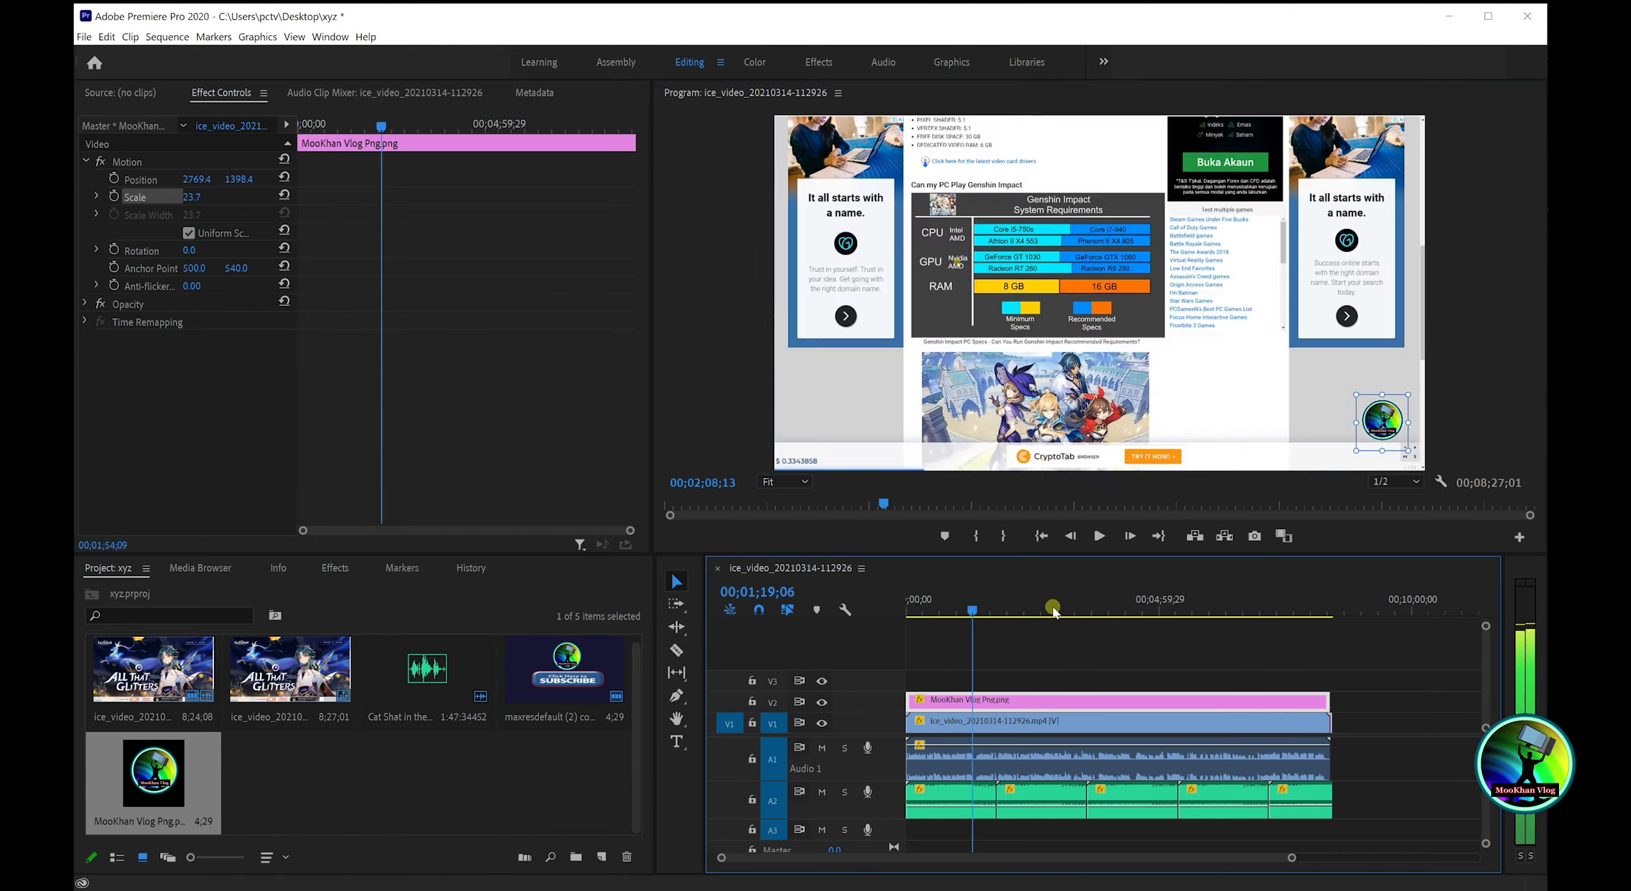
left_click_drag(1180, 610, 905, 611)
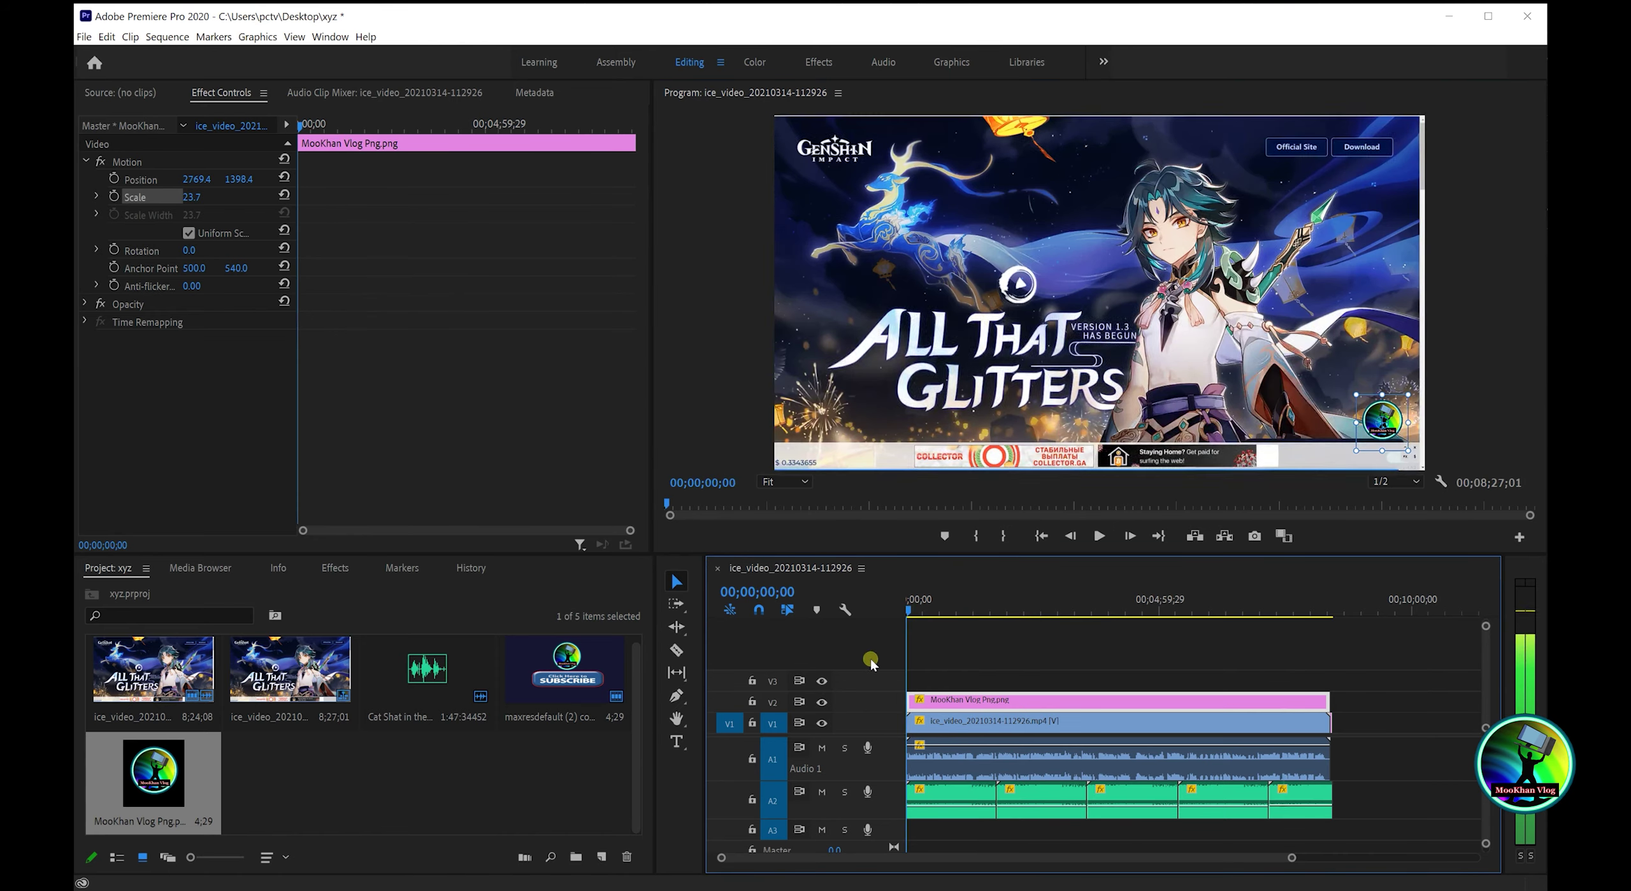
left_click(1086, 680)
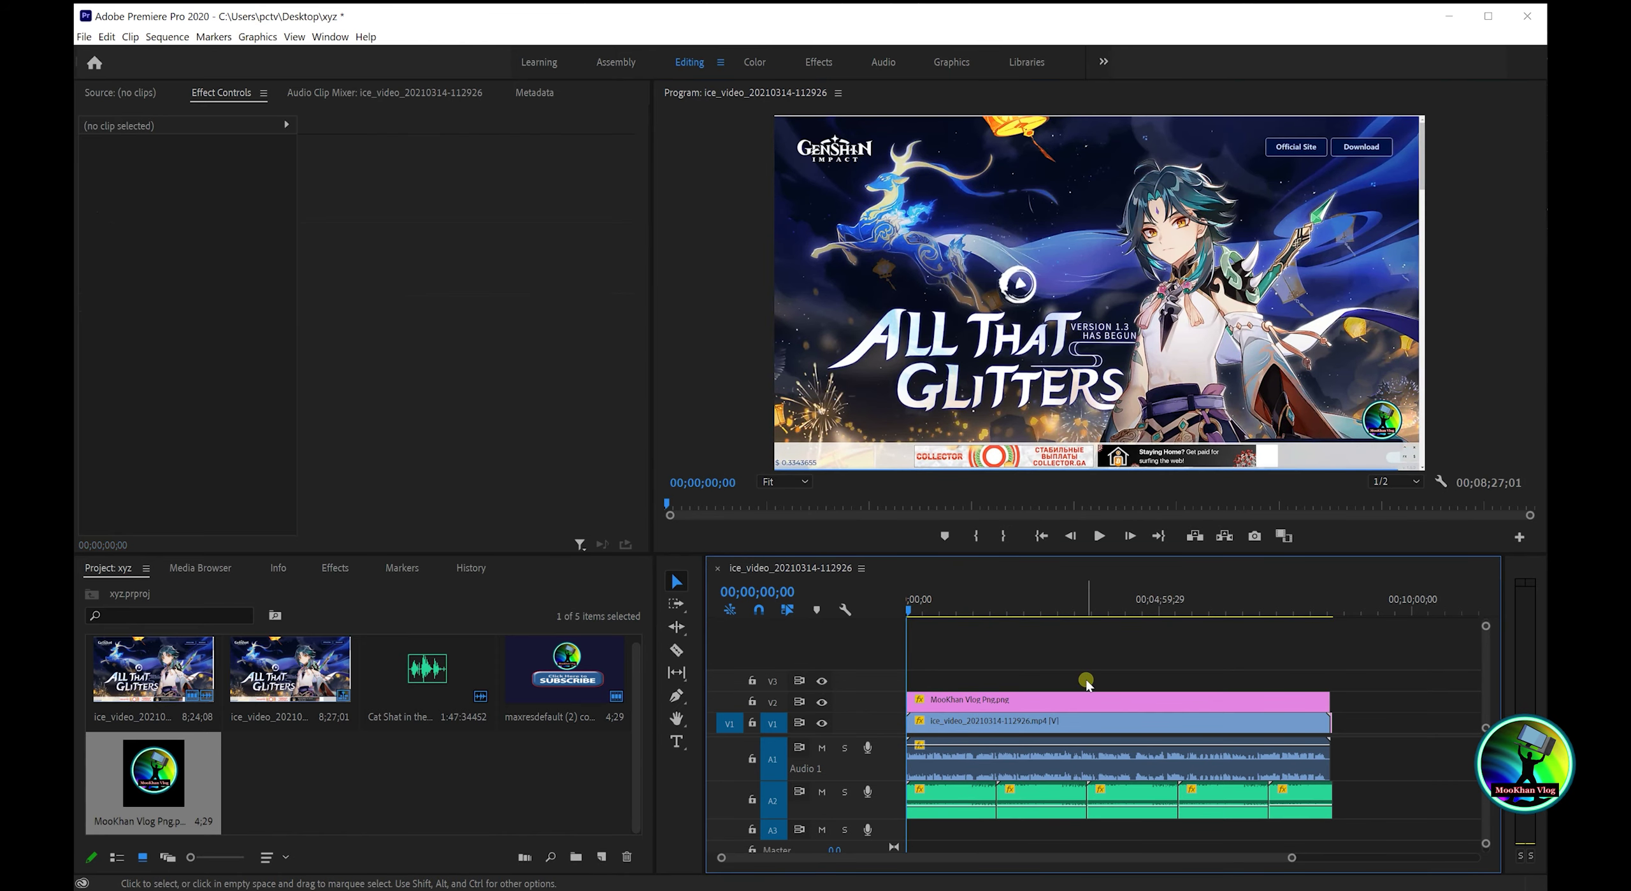
left_click(1379, 428)
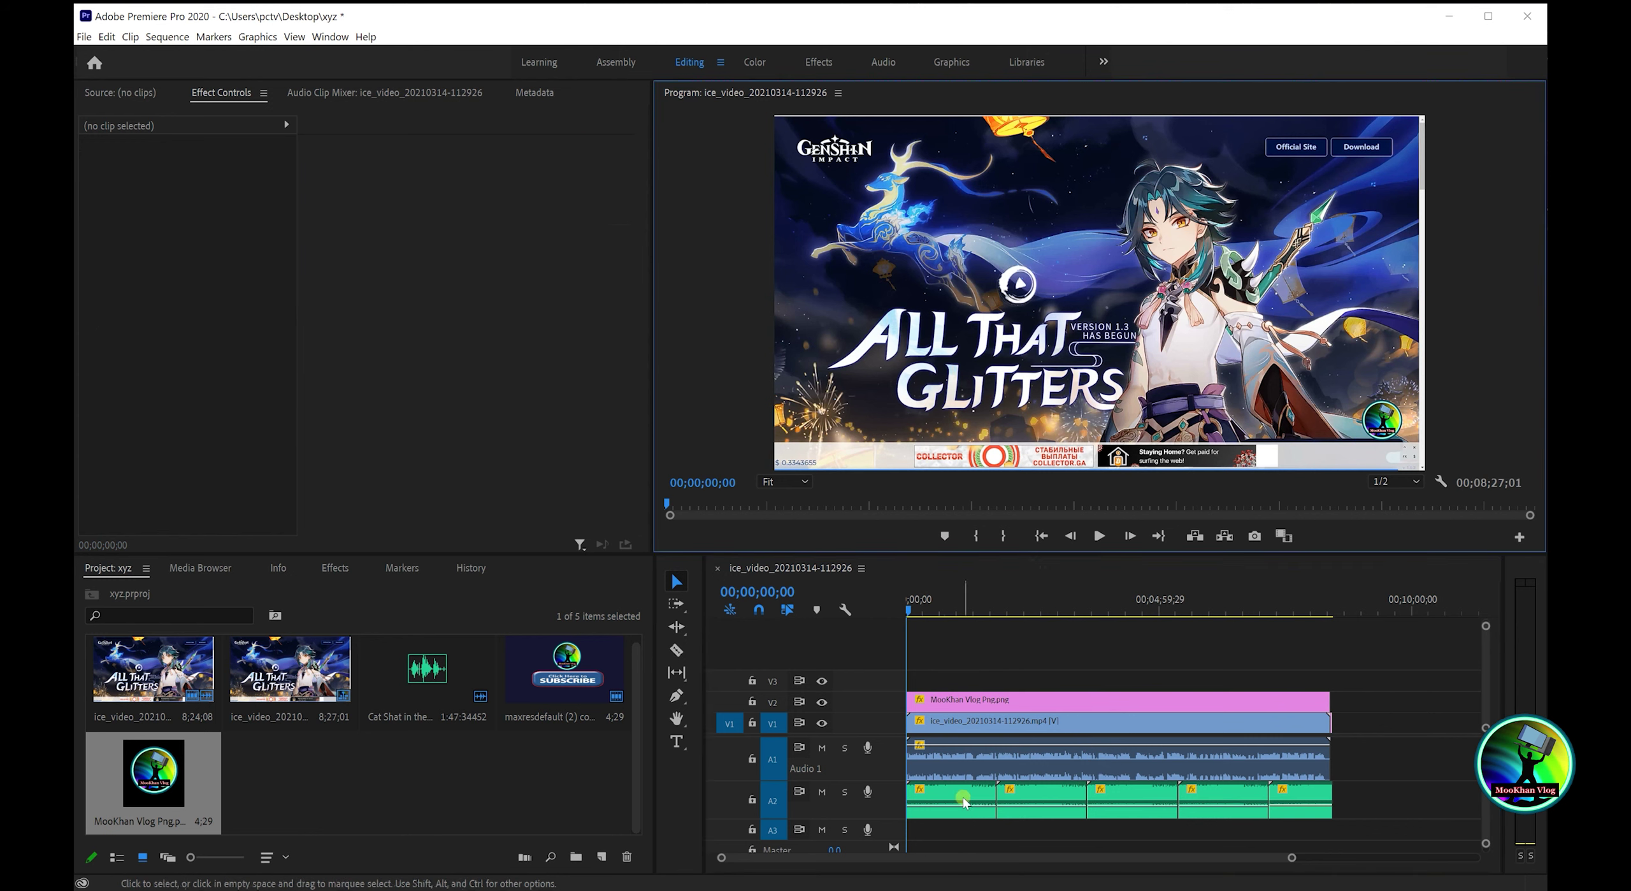
left_click(678, 741)
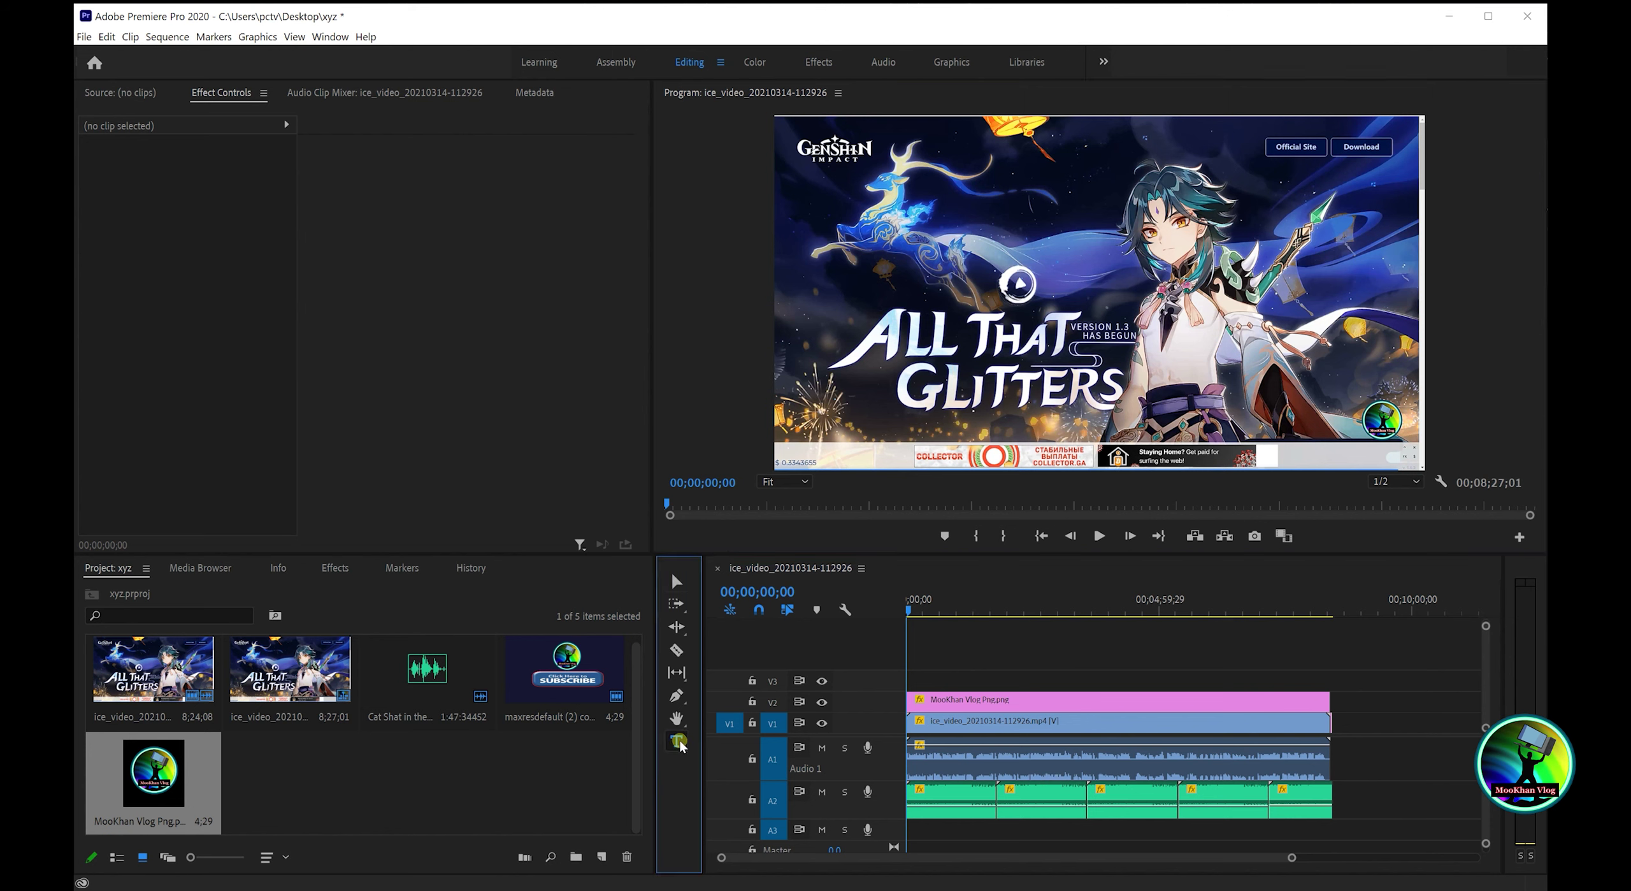
left_click(809, 428)
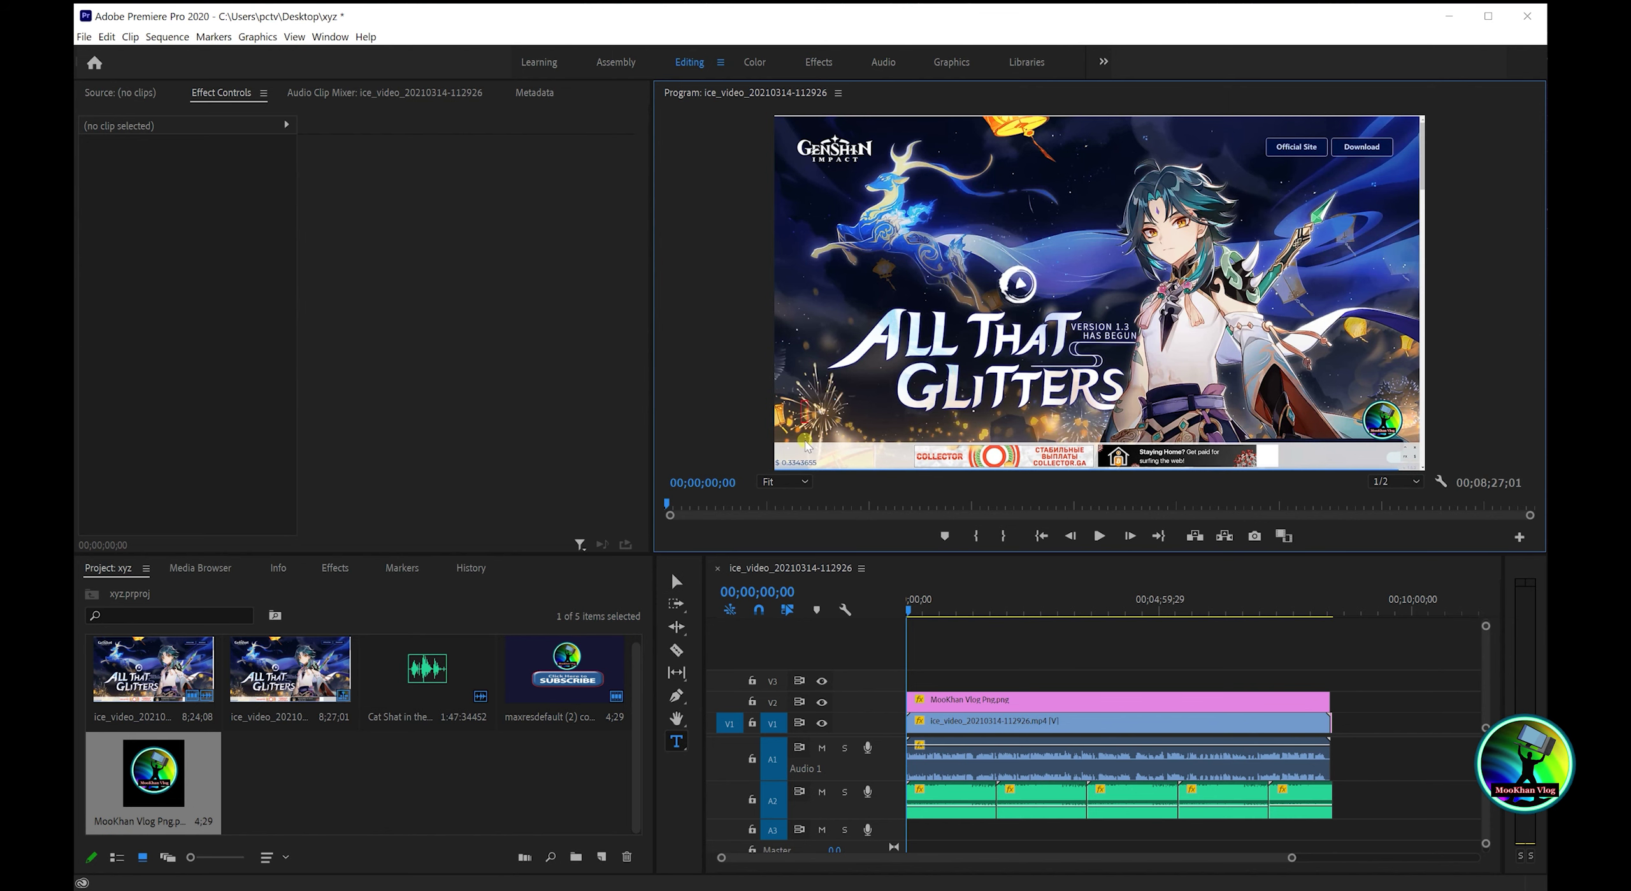
left_click(675, 742)
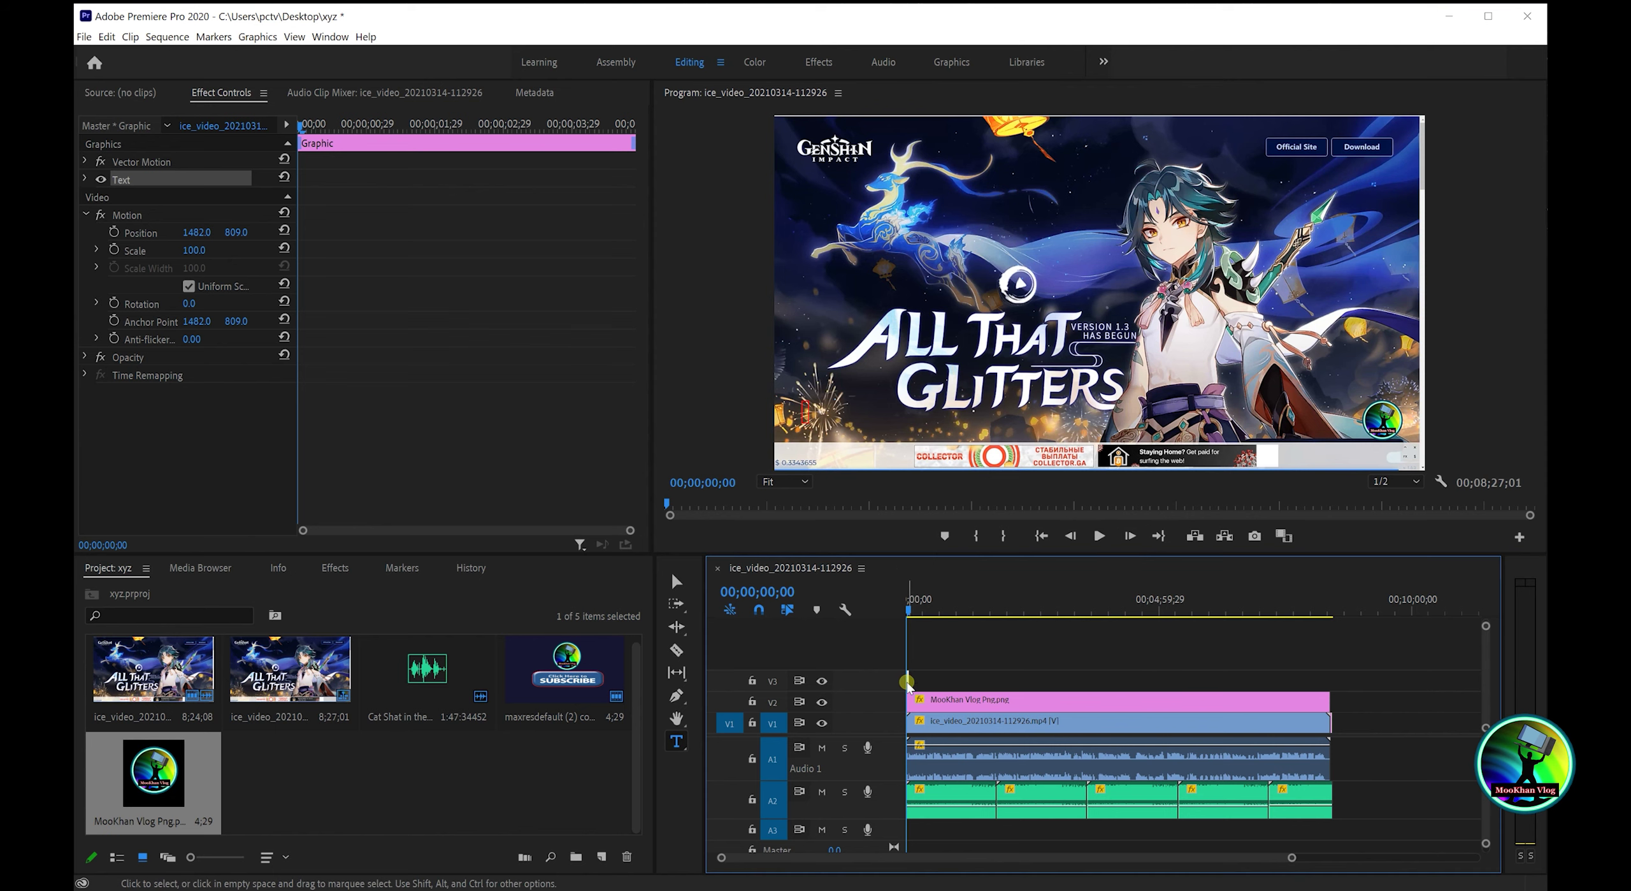
right_click(914, 695)
left_click(939, 105)
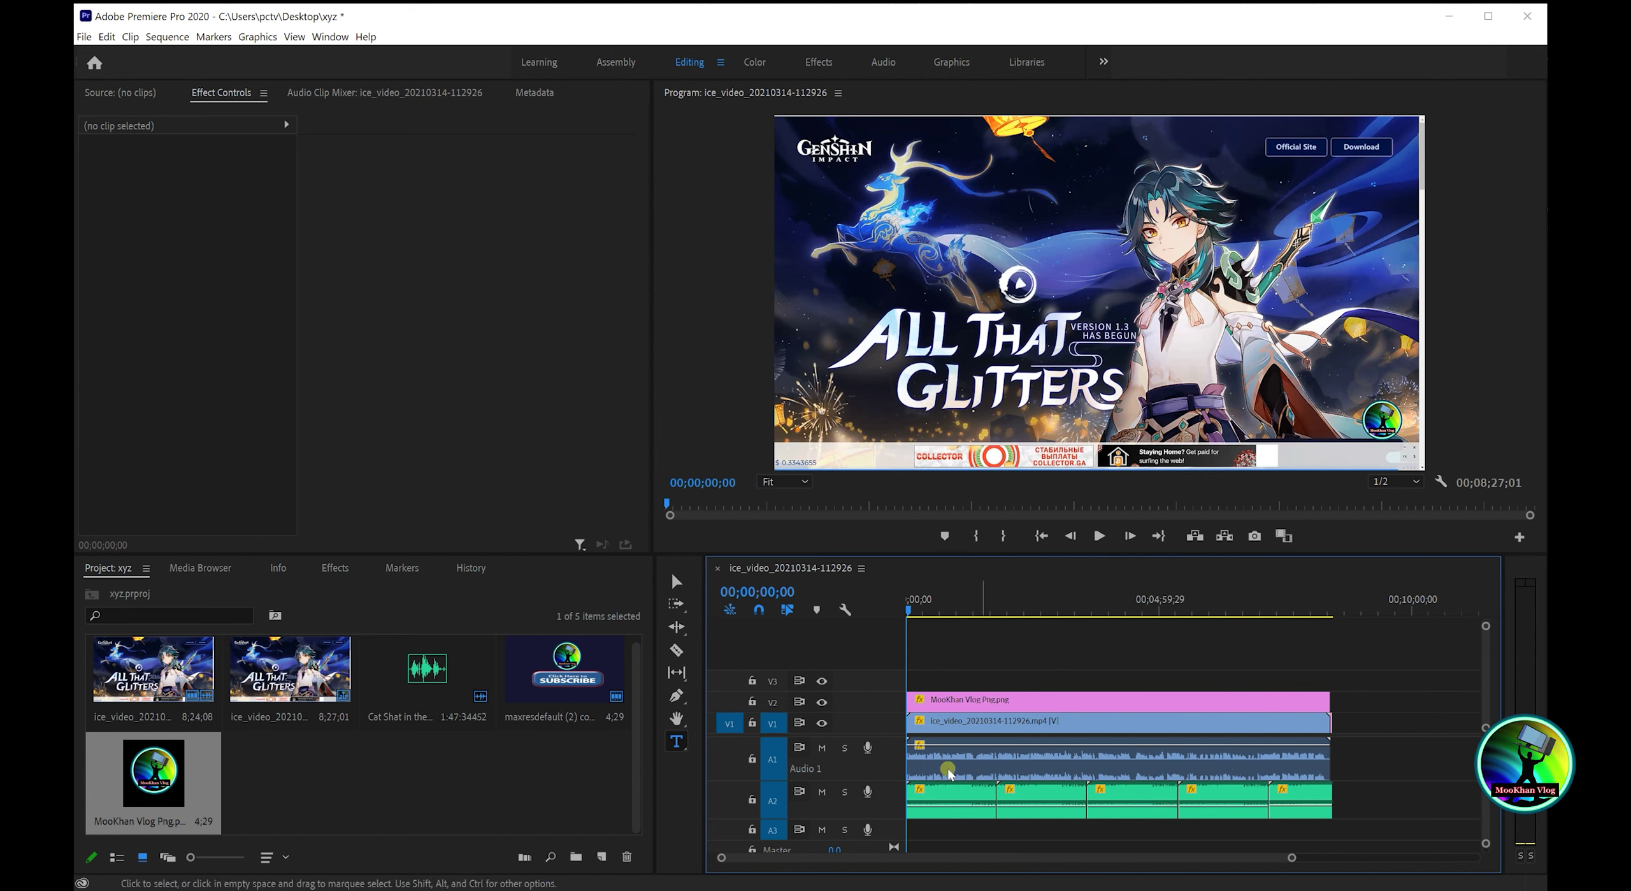
left_click(1094, 537)
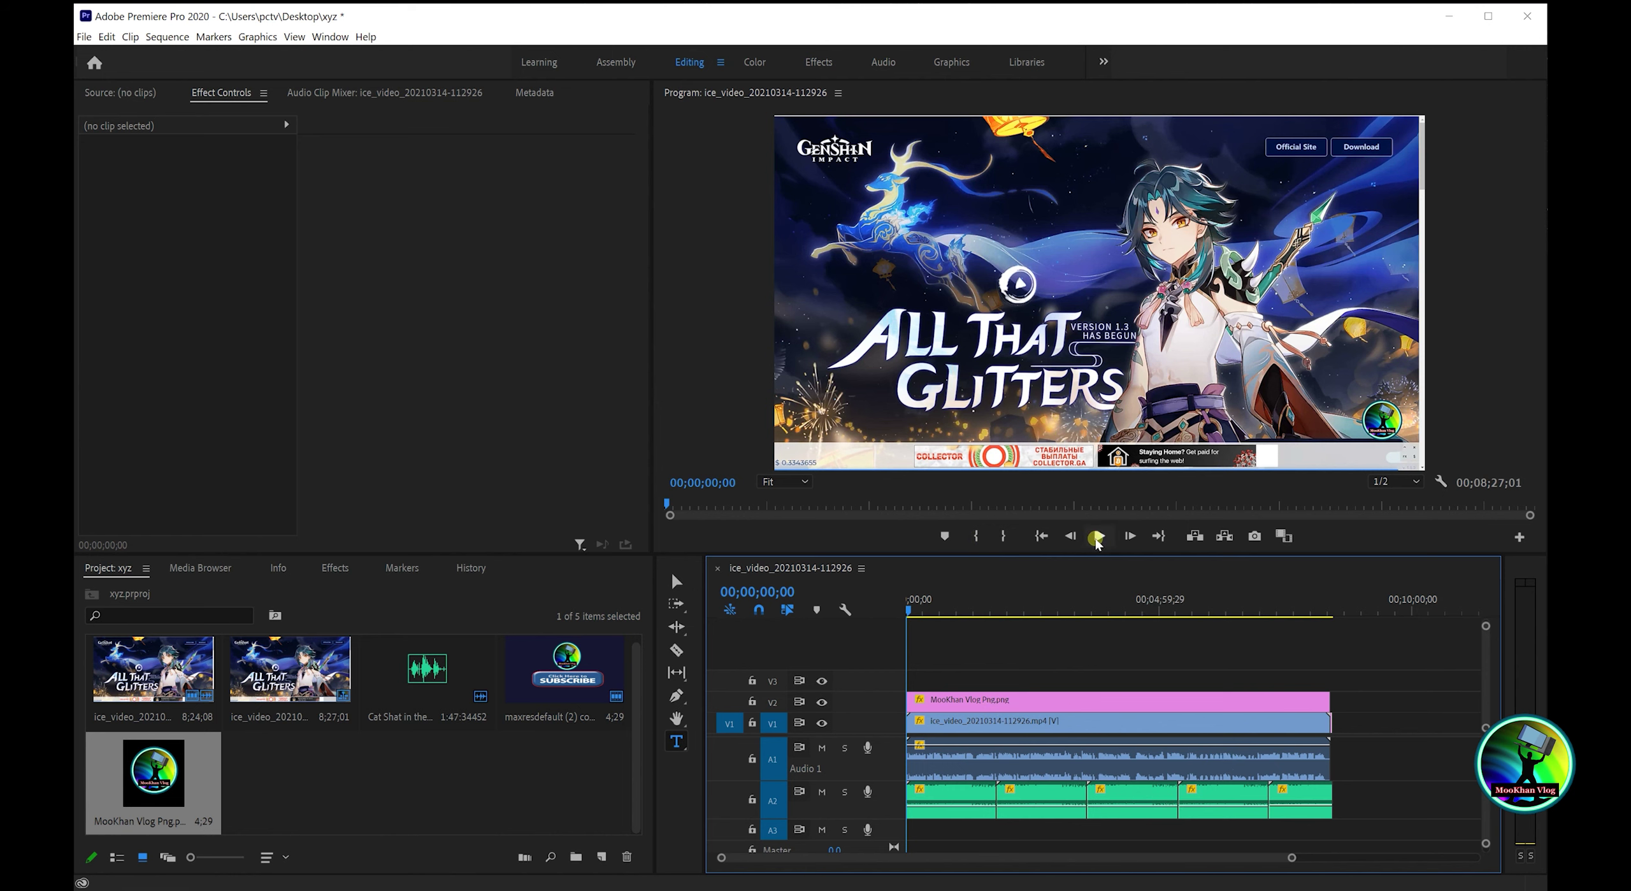
left_click(1100, 536)
left_click(911, 610)
left_click_drag(911, 610, 888, 616)
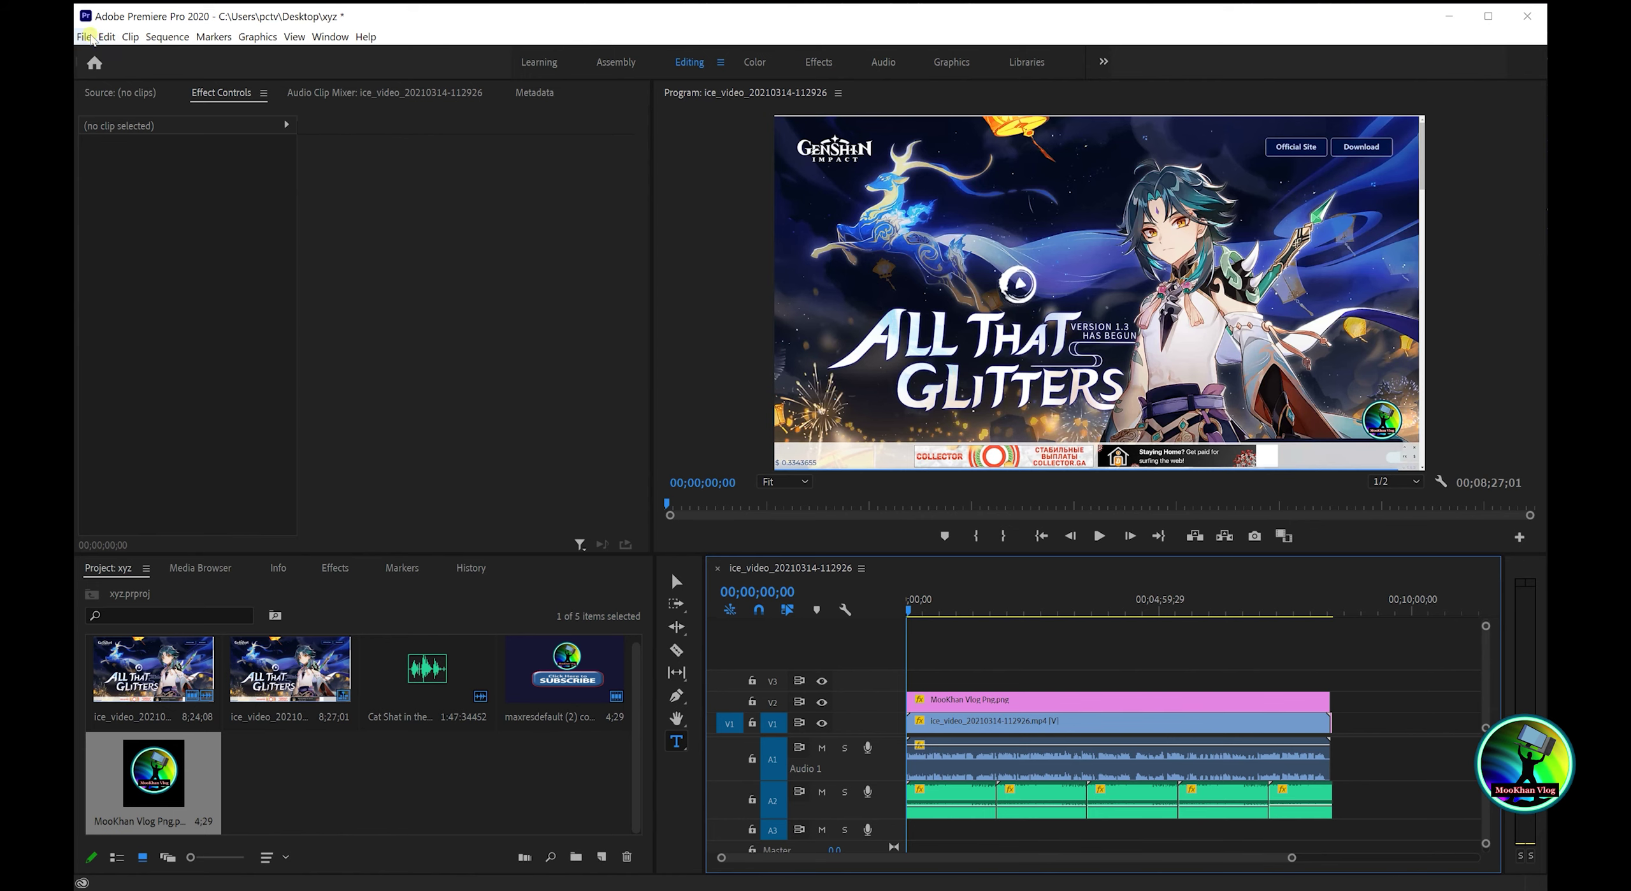
- Save the project as 'genish' on the Desktop
left_click(88, 37)
left_click(126, 227)
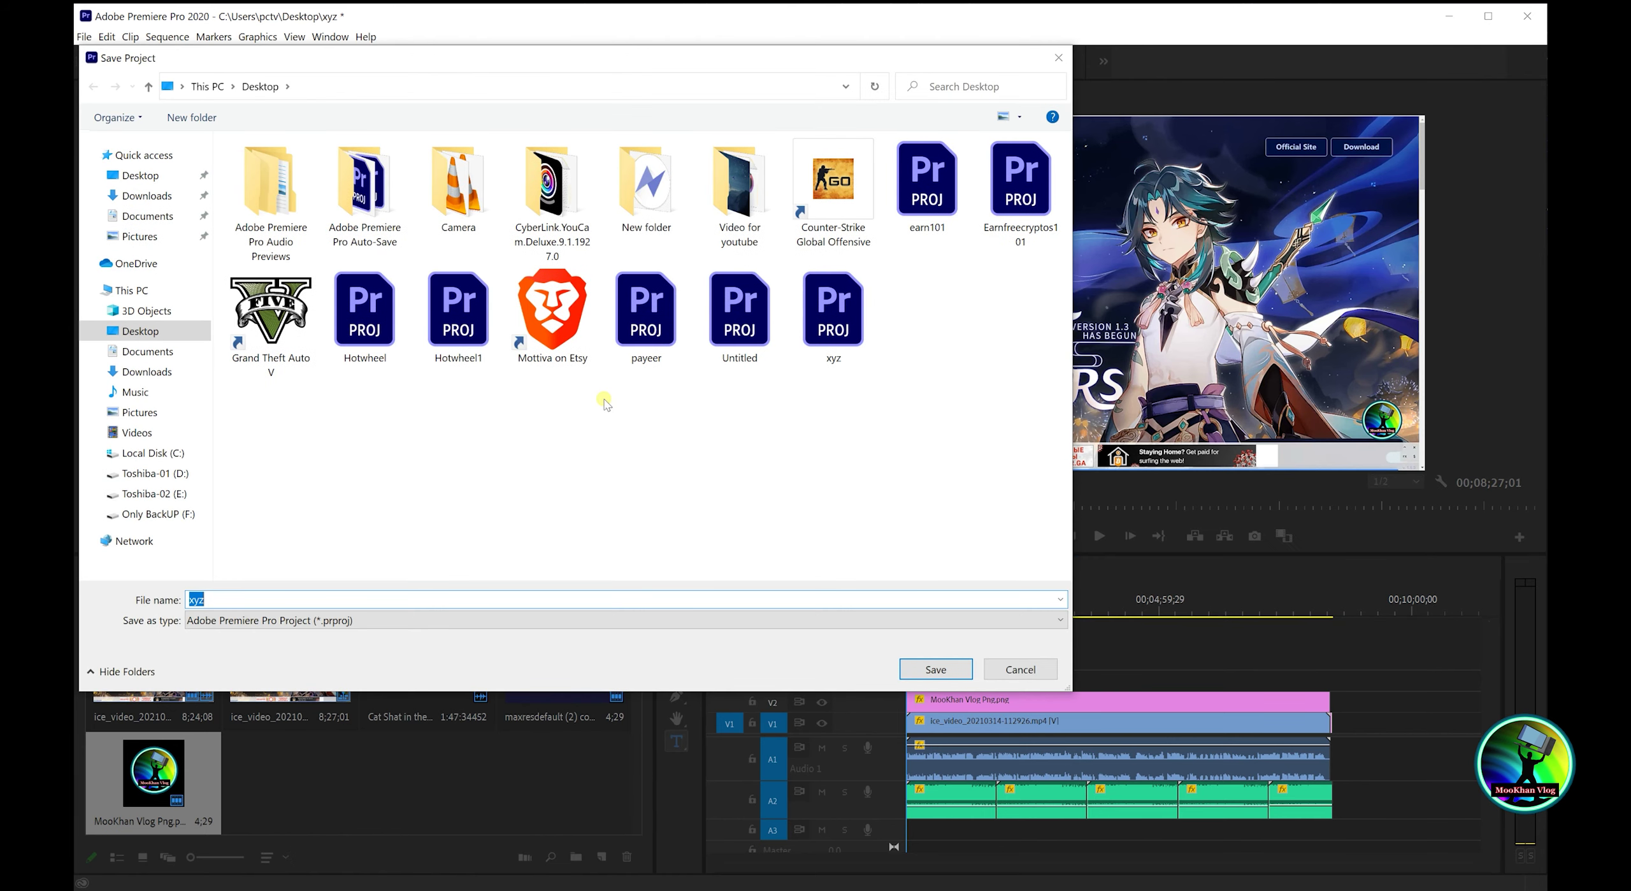
type("ge")
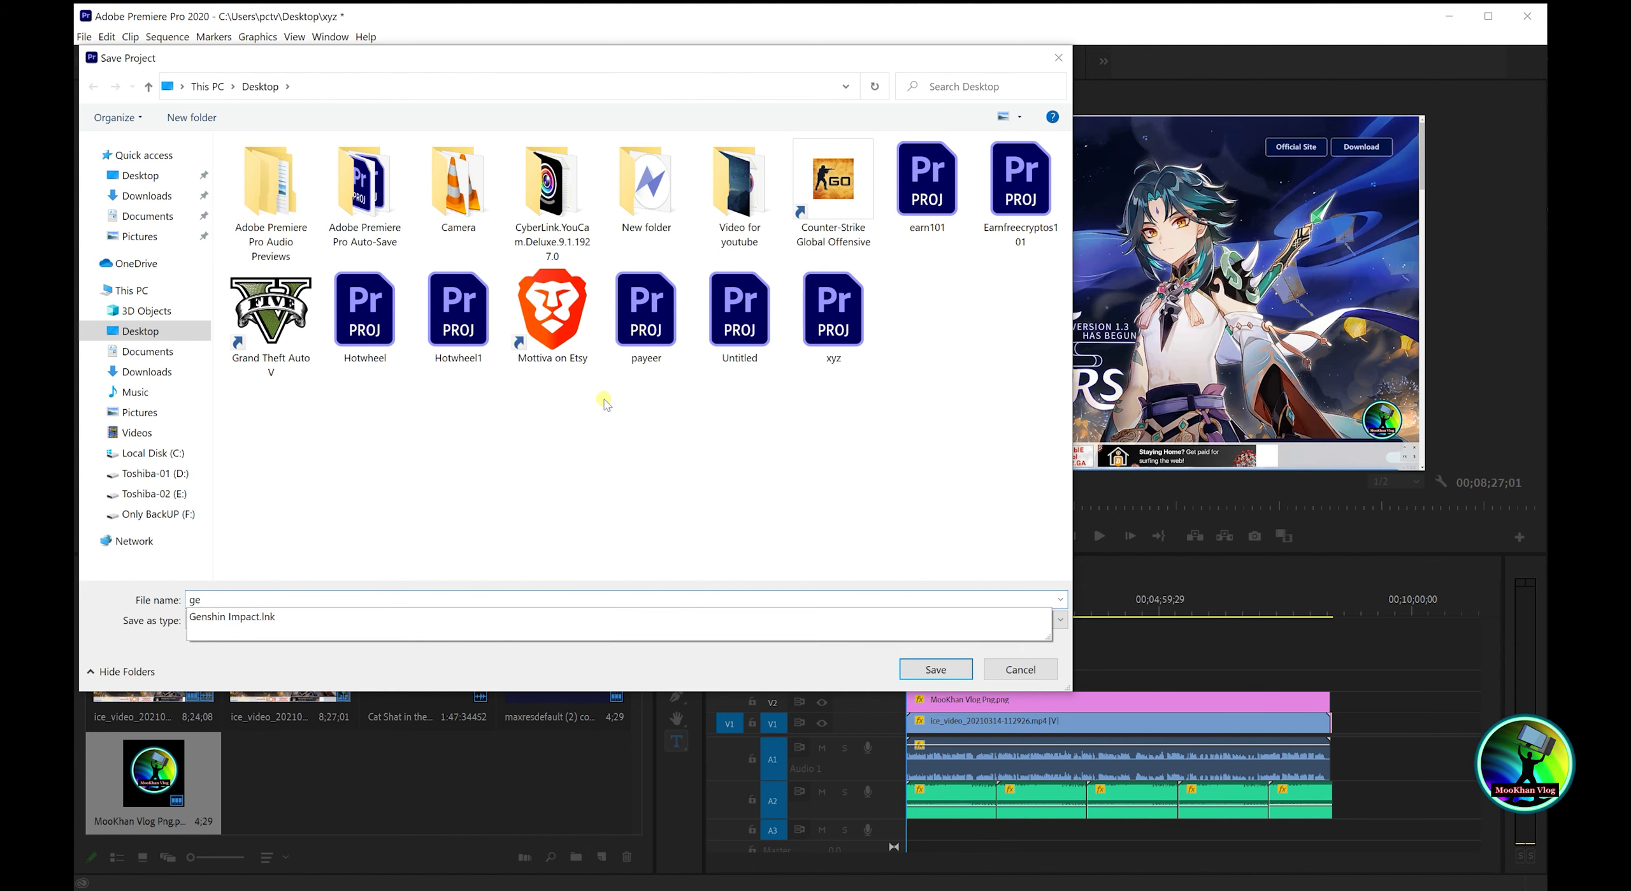
type("nish")
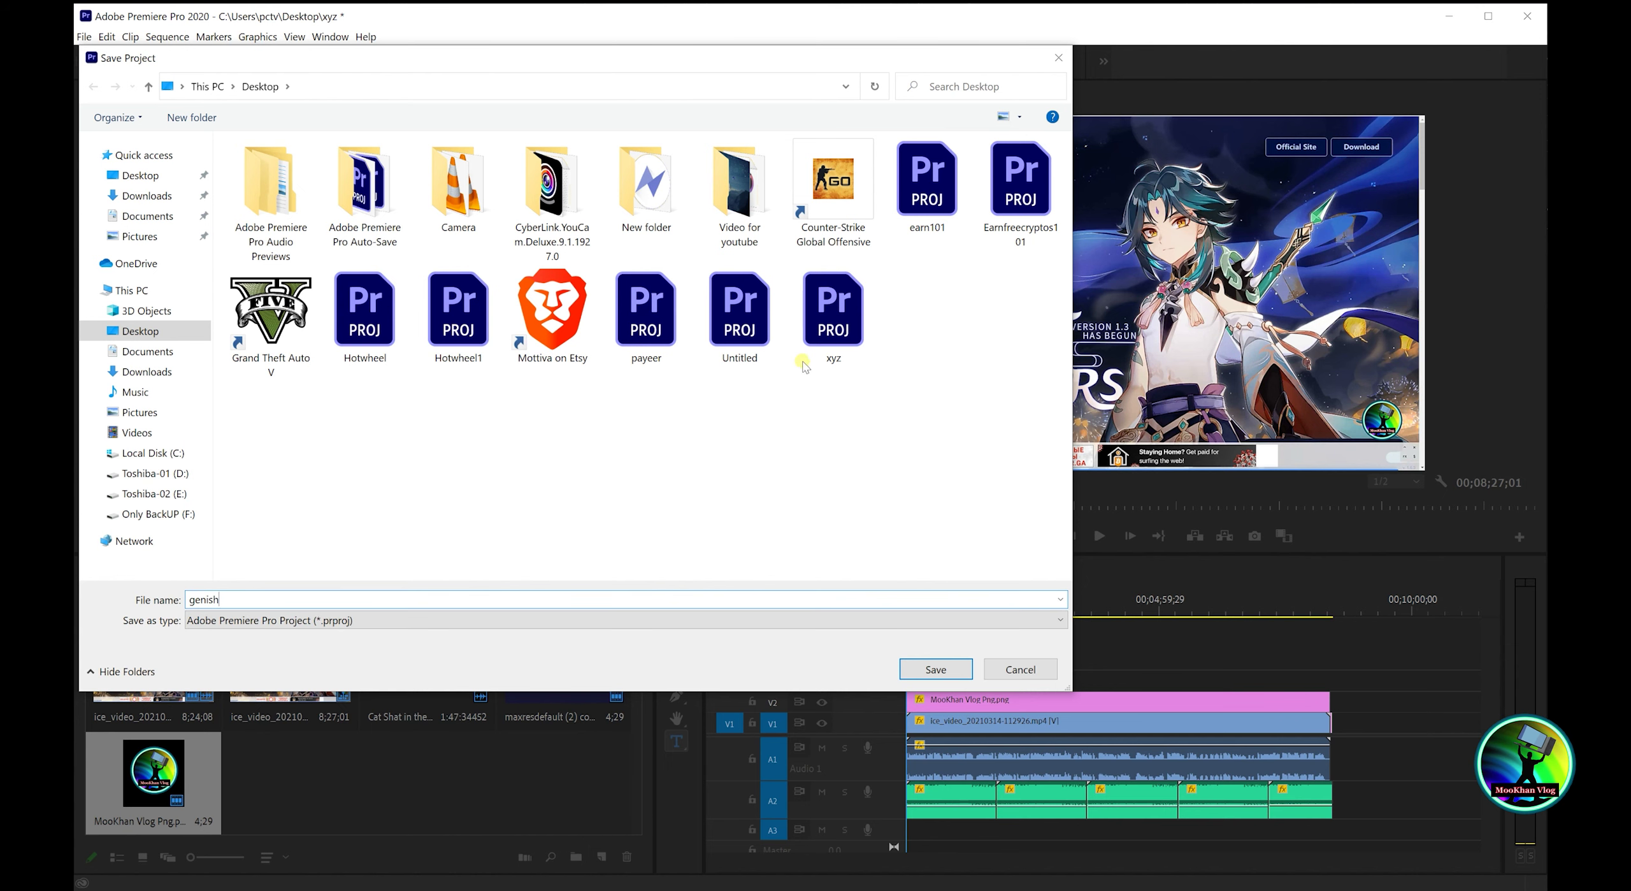
left_click(168, 176)
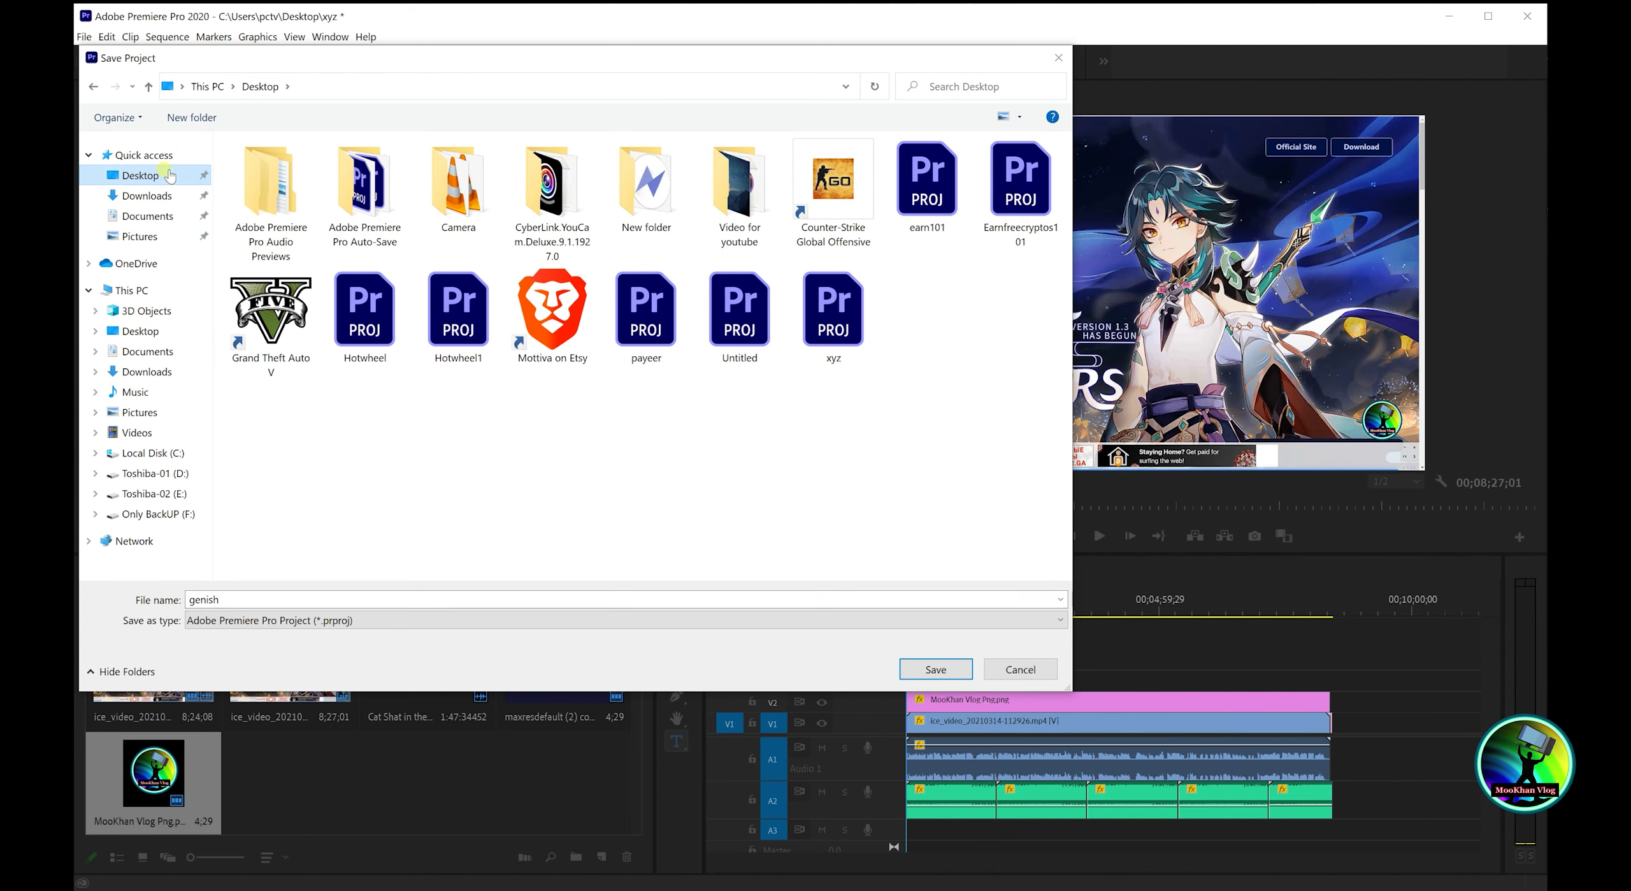
left_click(919, 671)
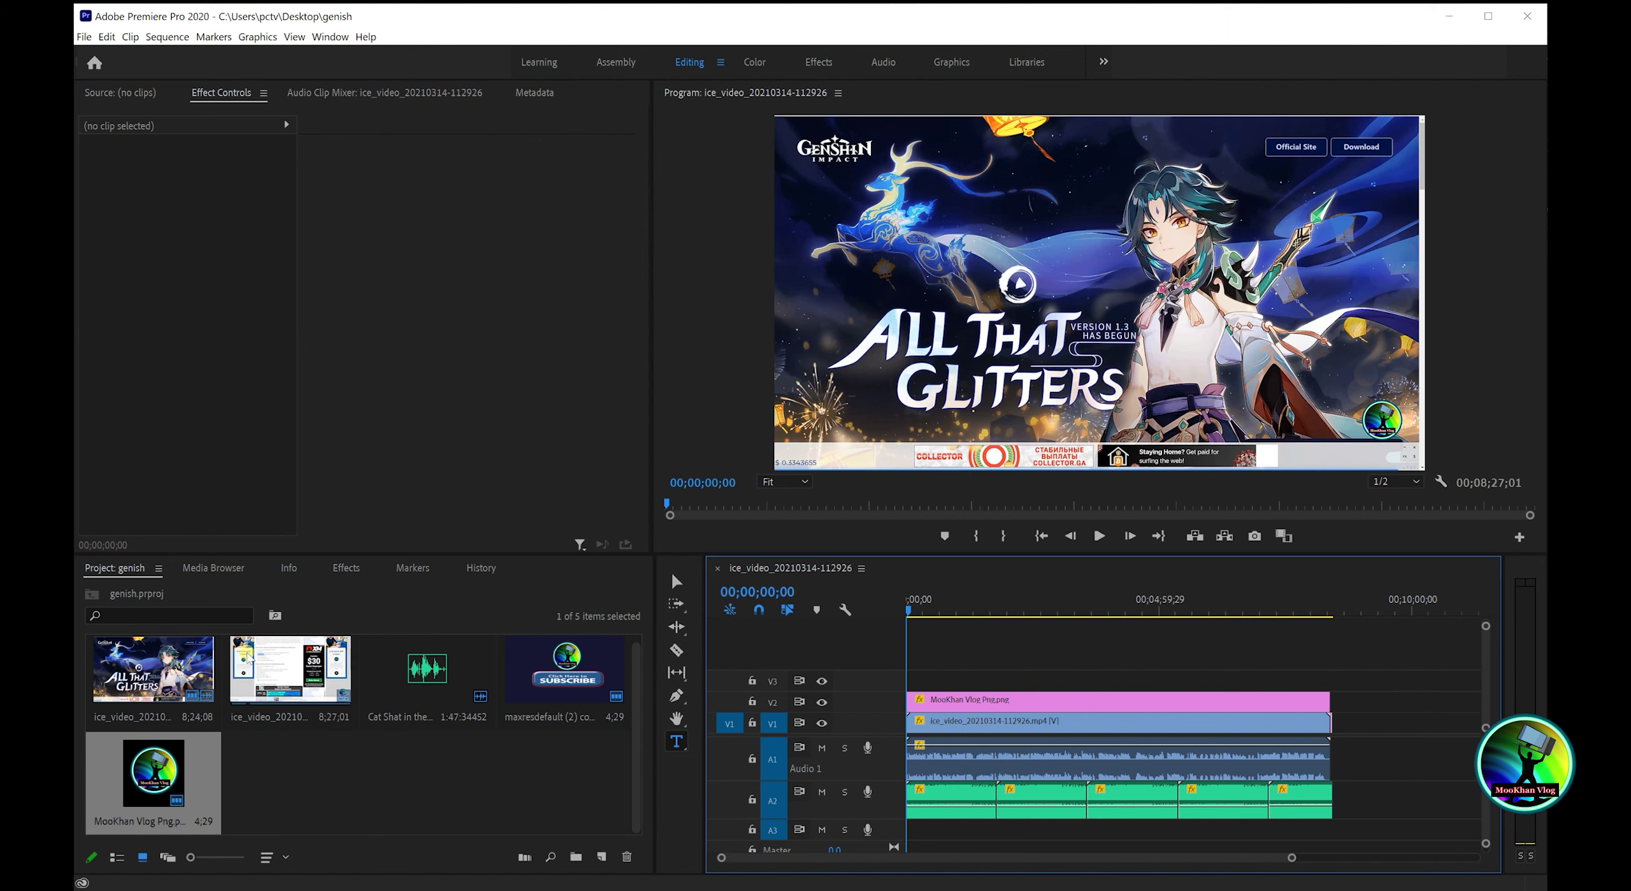
- Open the Export Media settings and start the H.264 MP4 export of the sequence
left_click(84, 37)
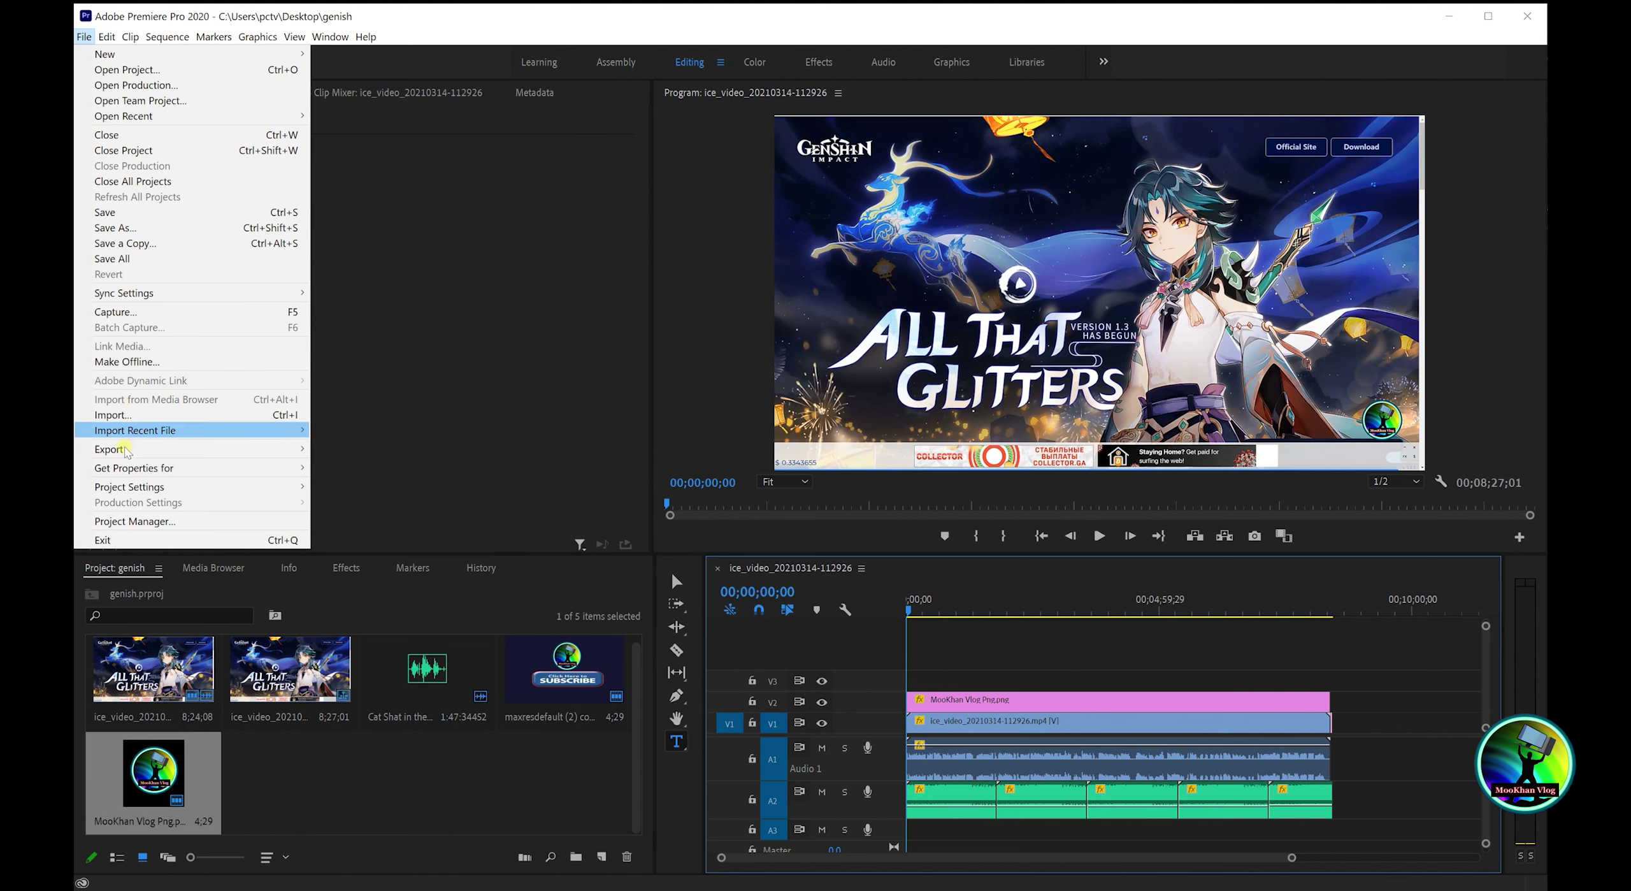
mouse_move(121, 454)
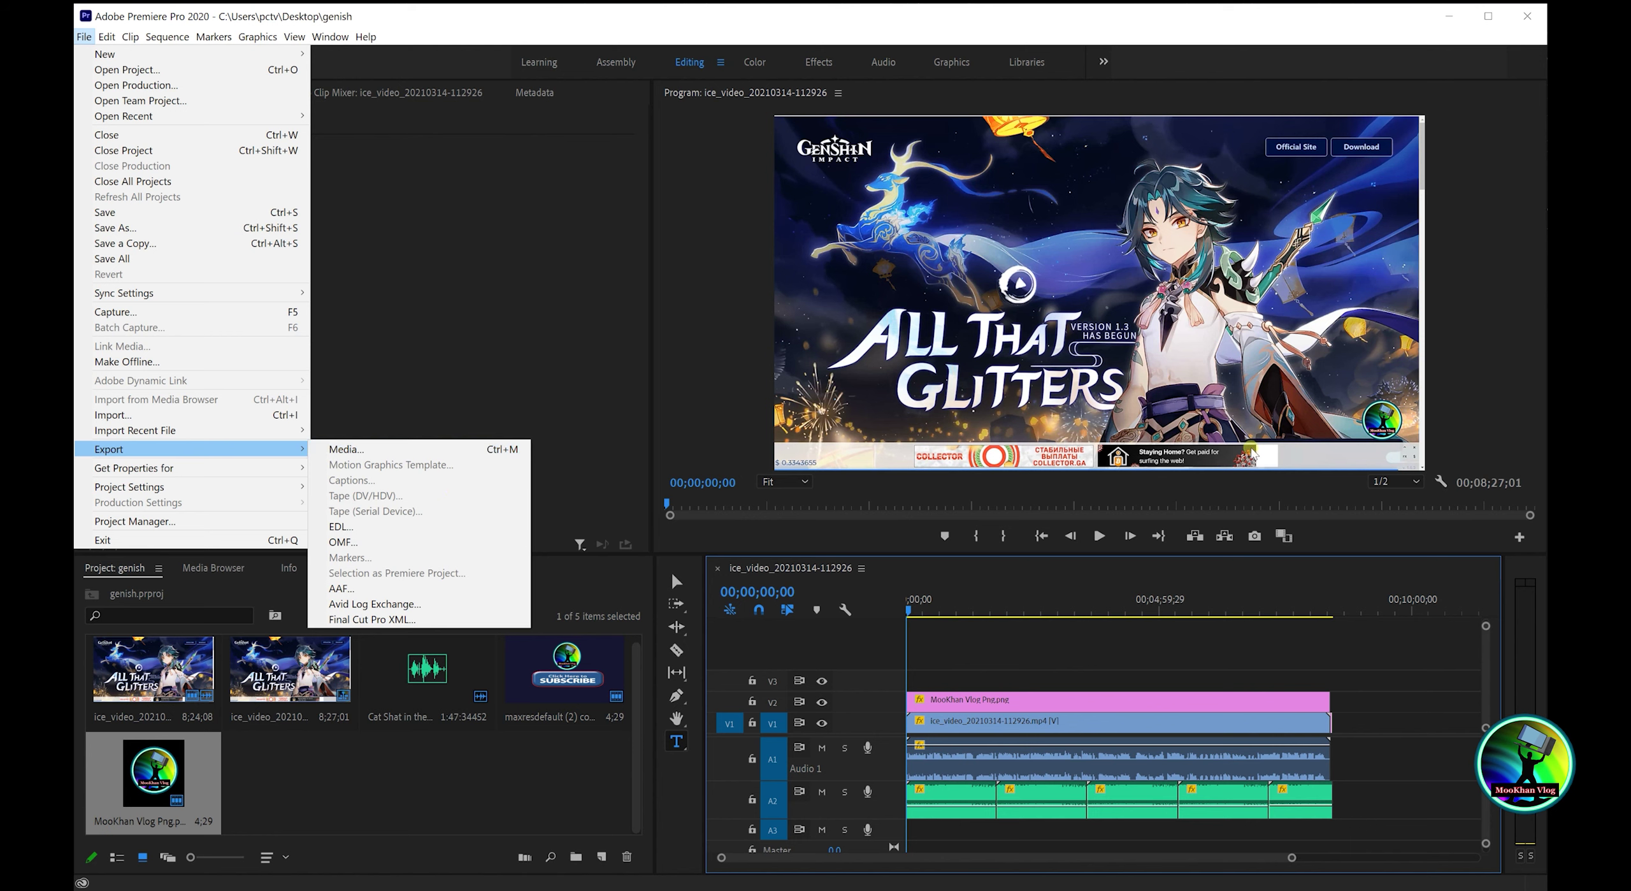
left_click(139, 451)
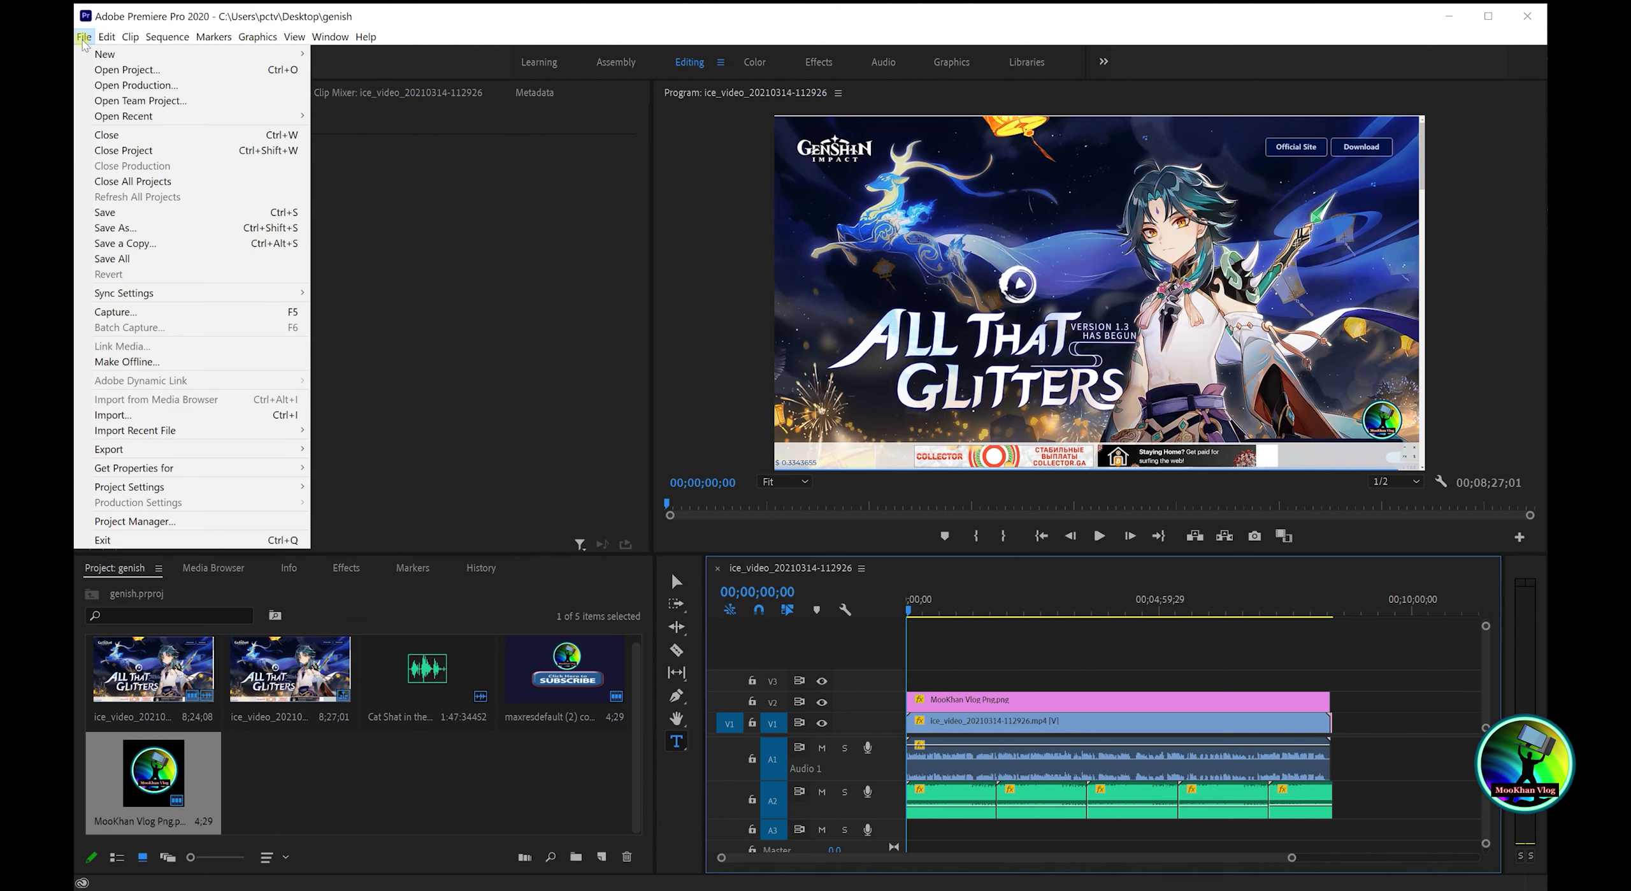
left_click(129, 454)
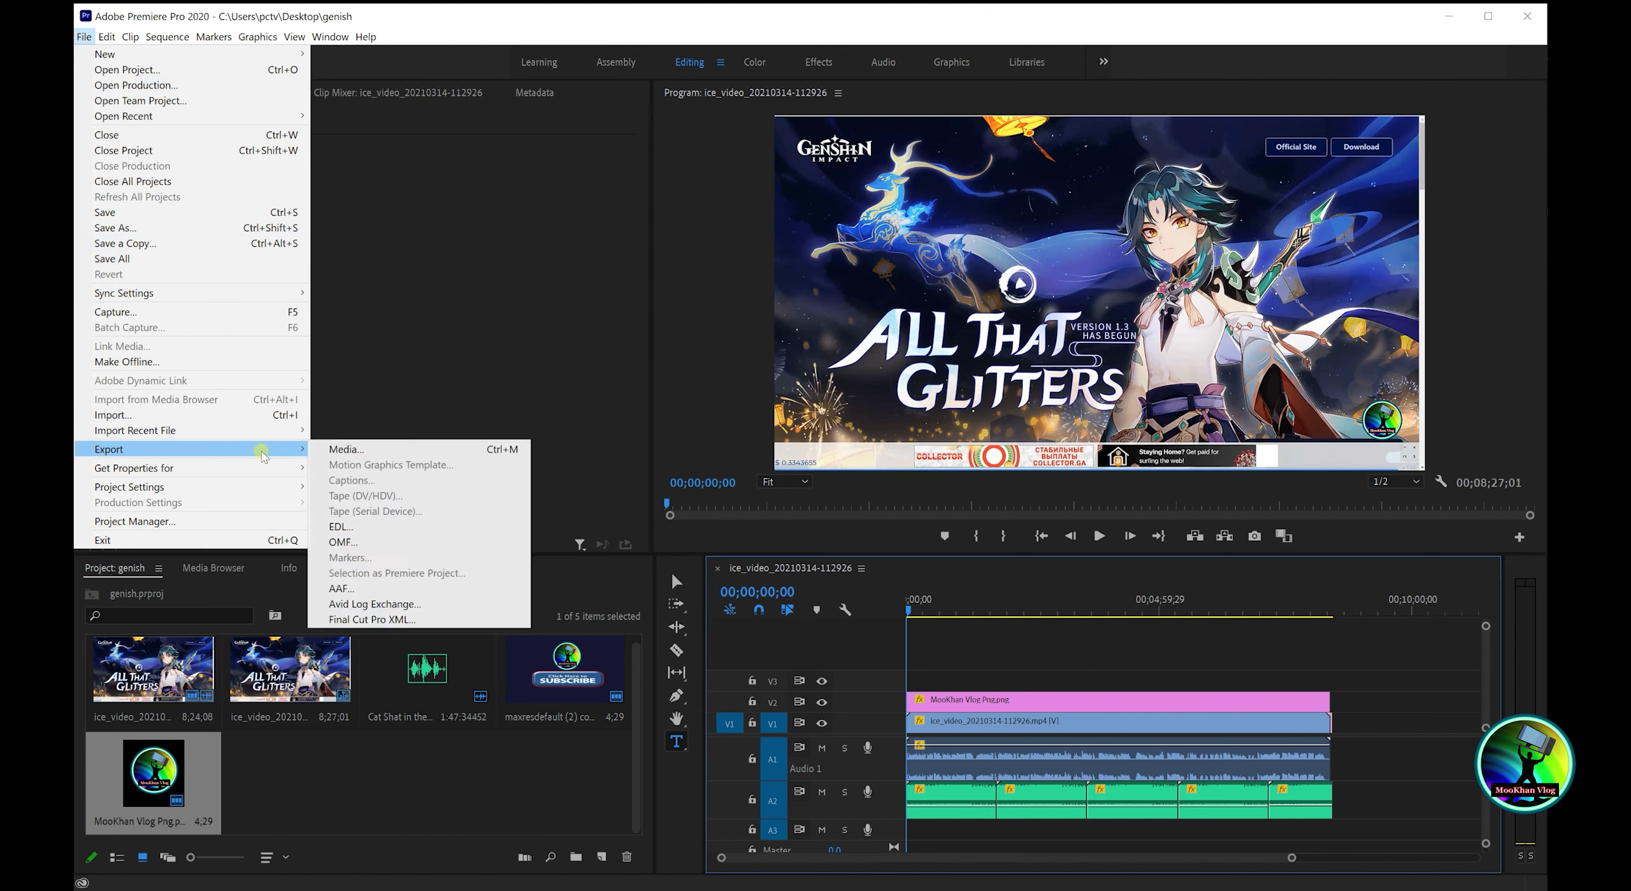
left_click(347, 451)
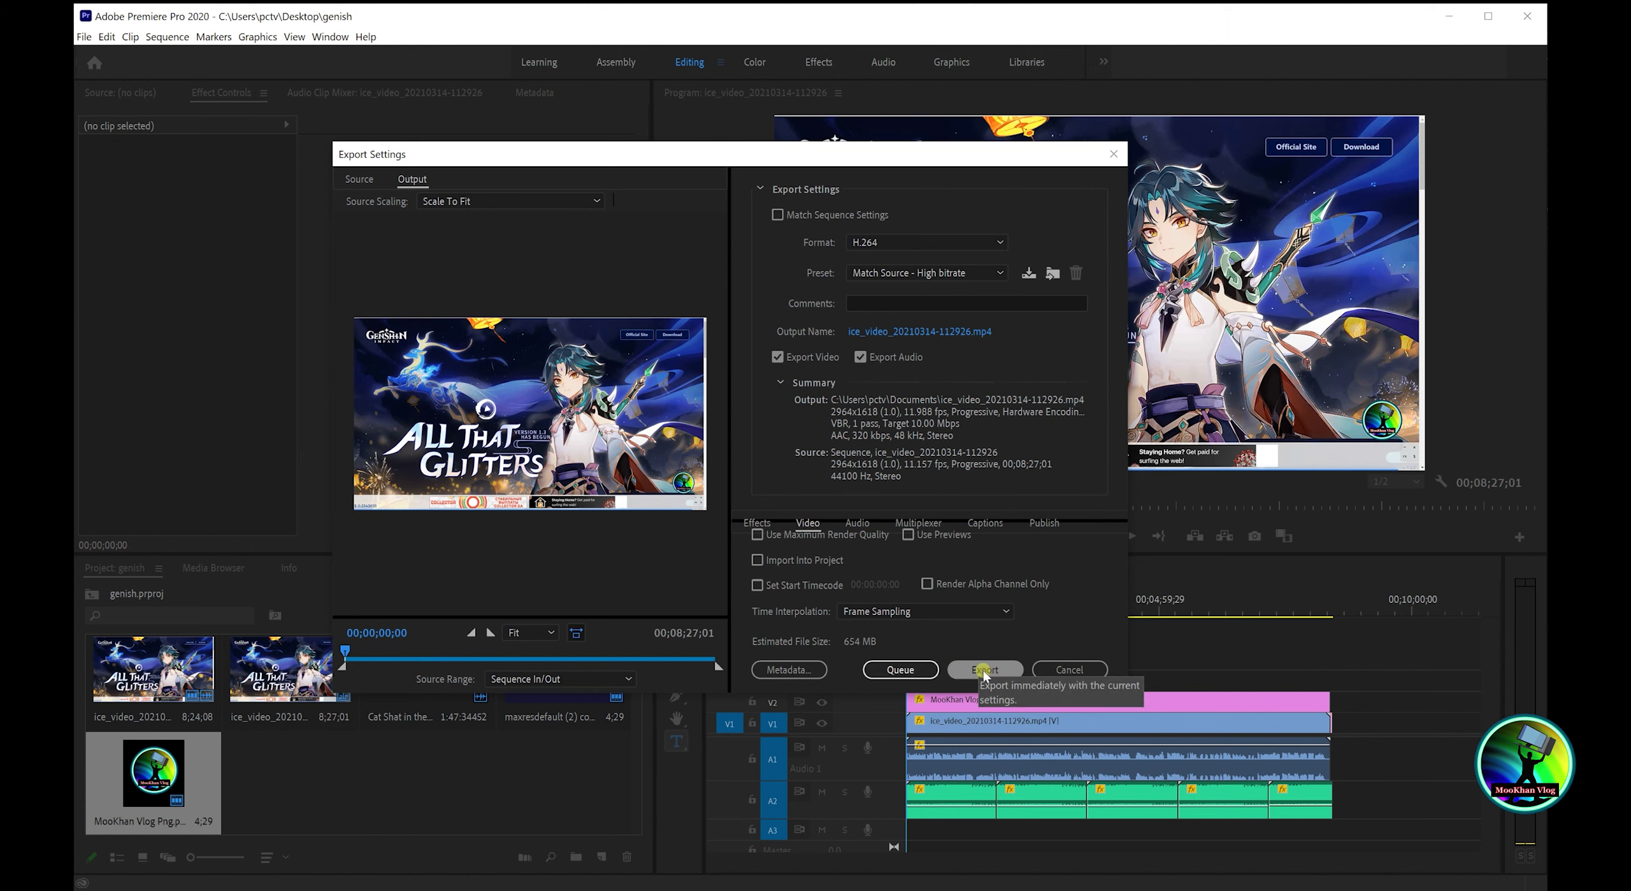
left_click(993, 673)
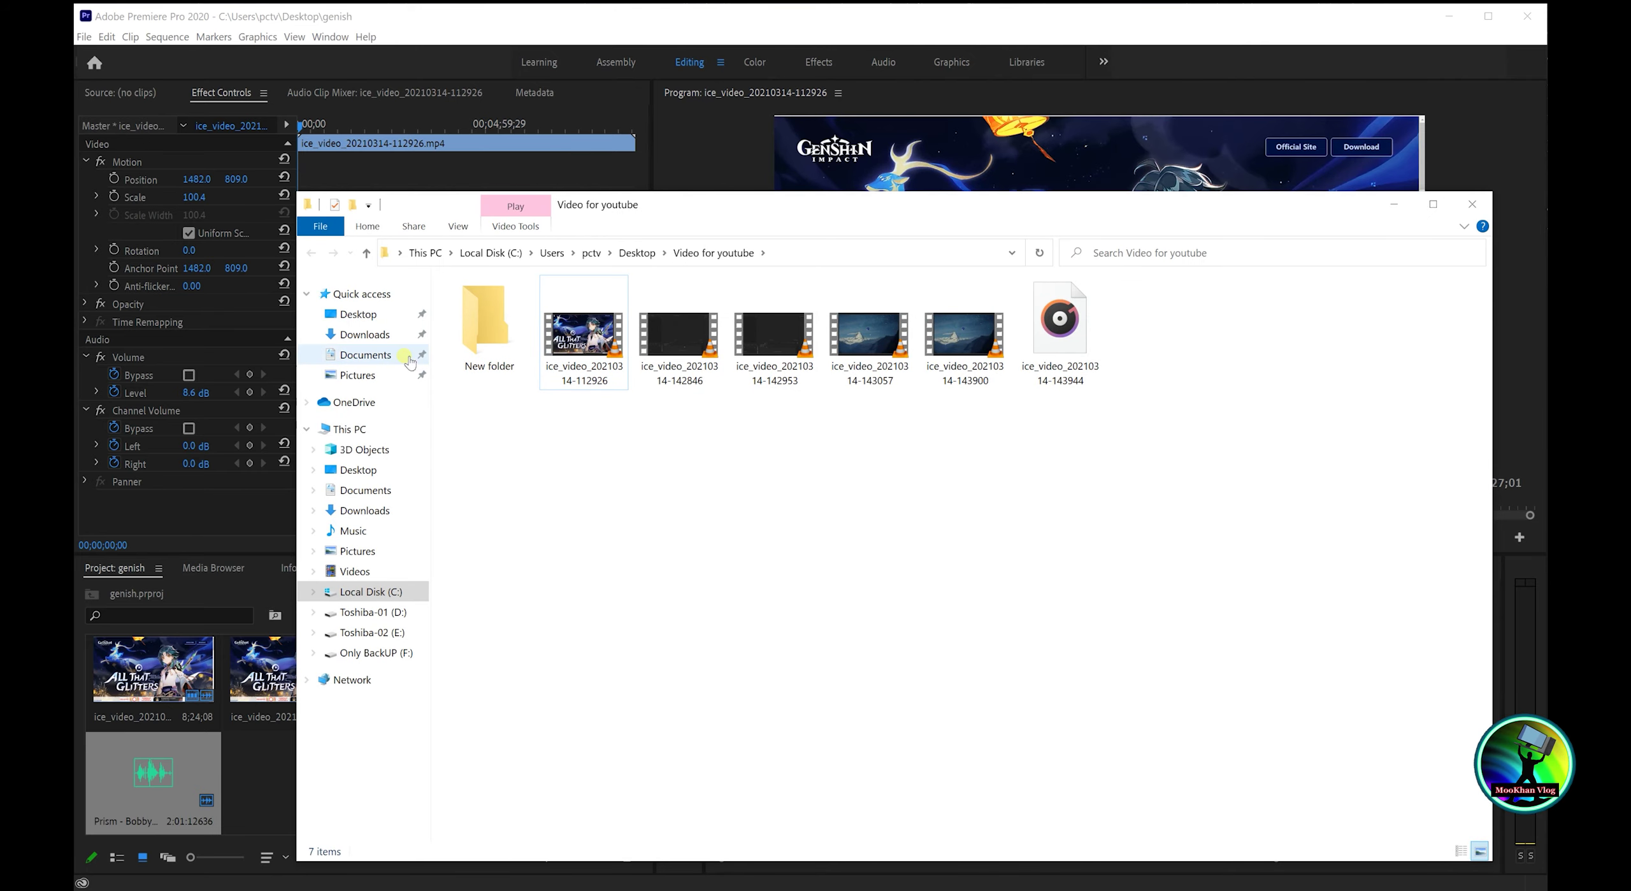
left_click(366, 355)
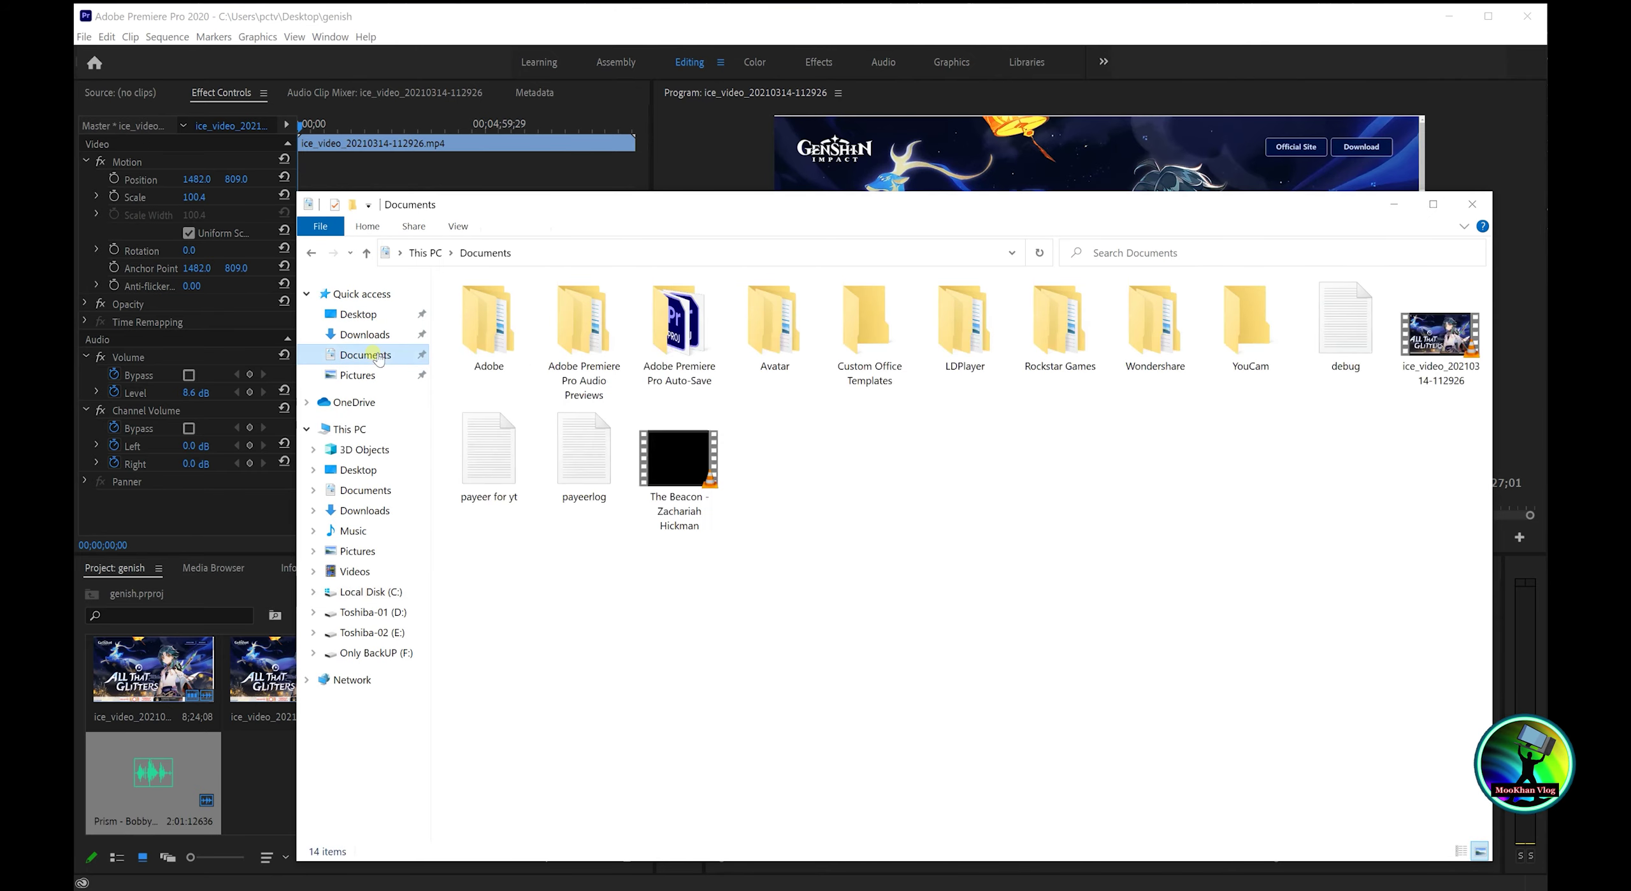
left_click(313, 252)
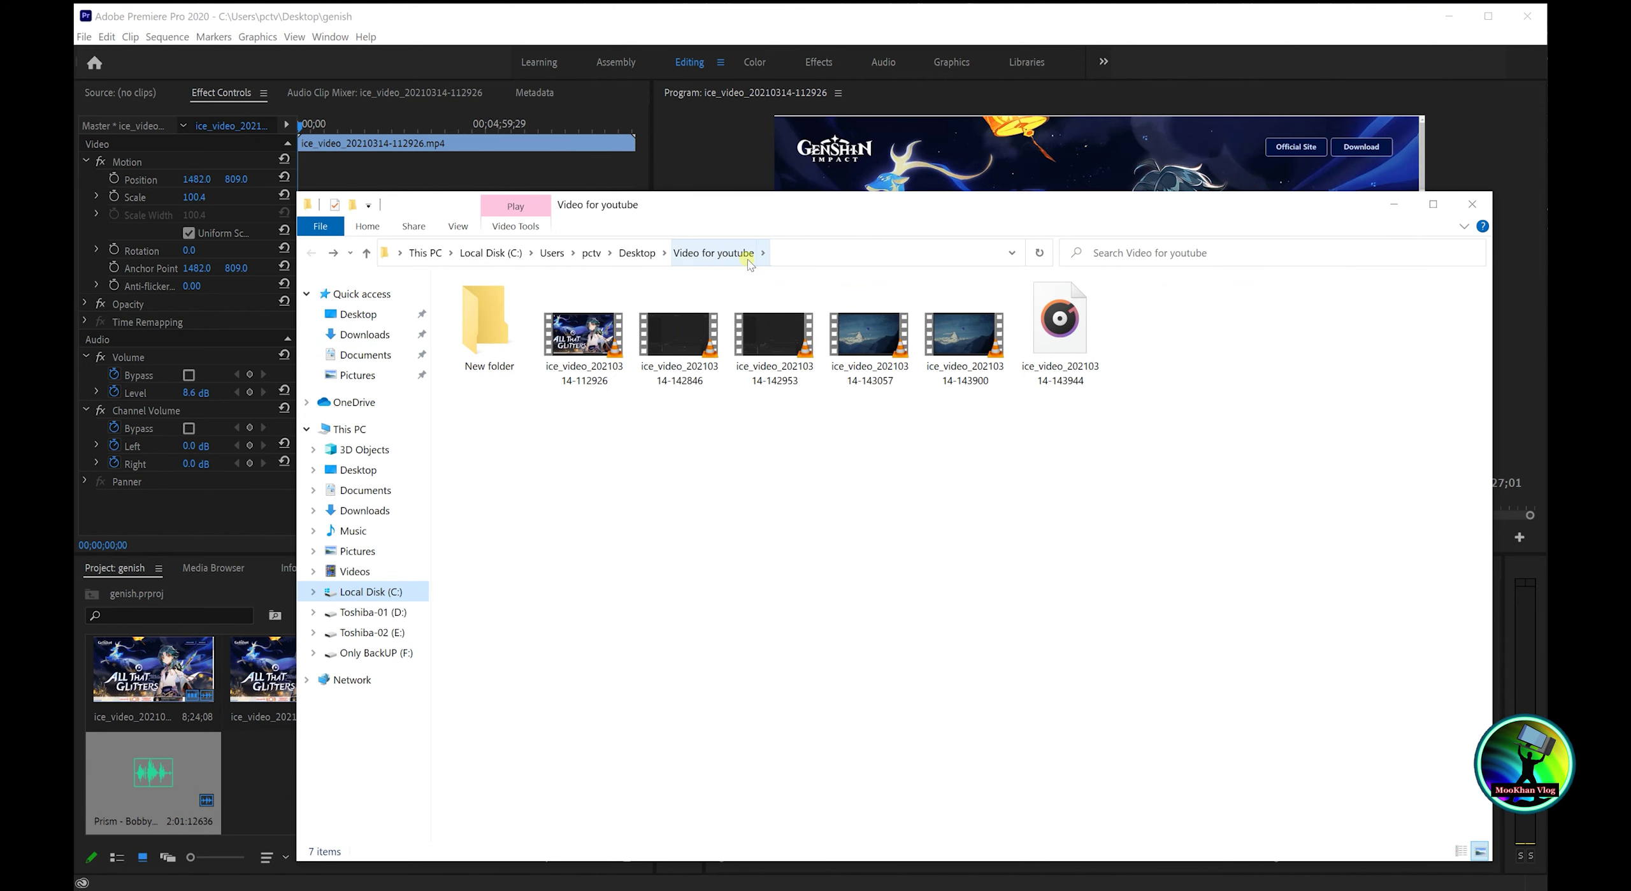
left_click(376, 361)
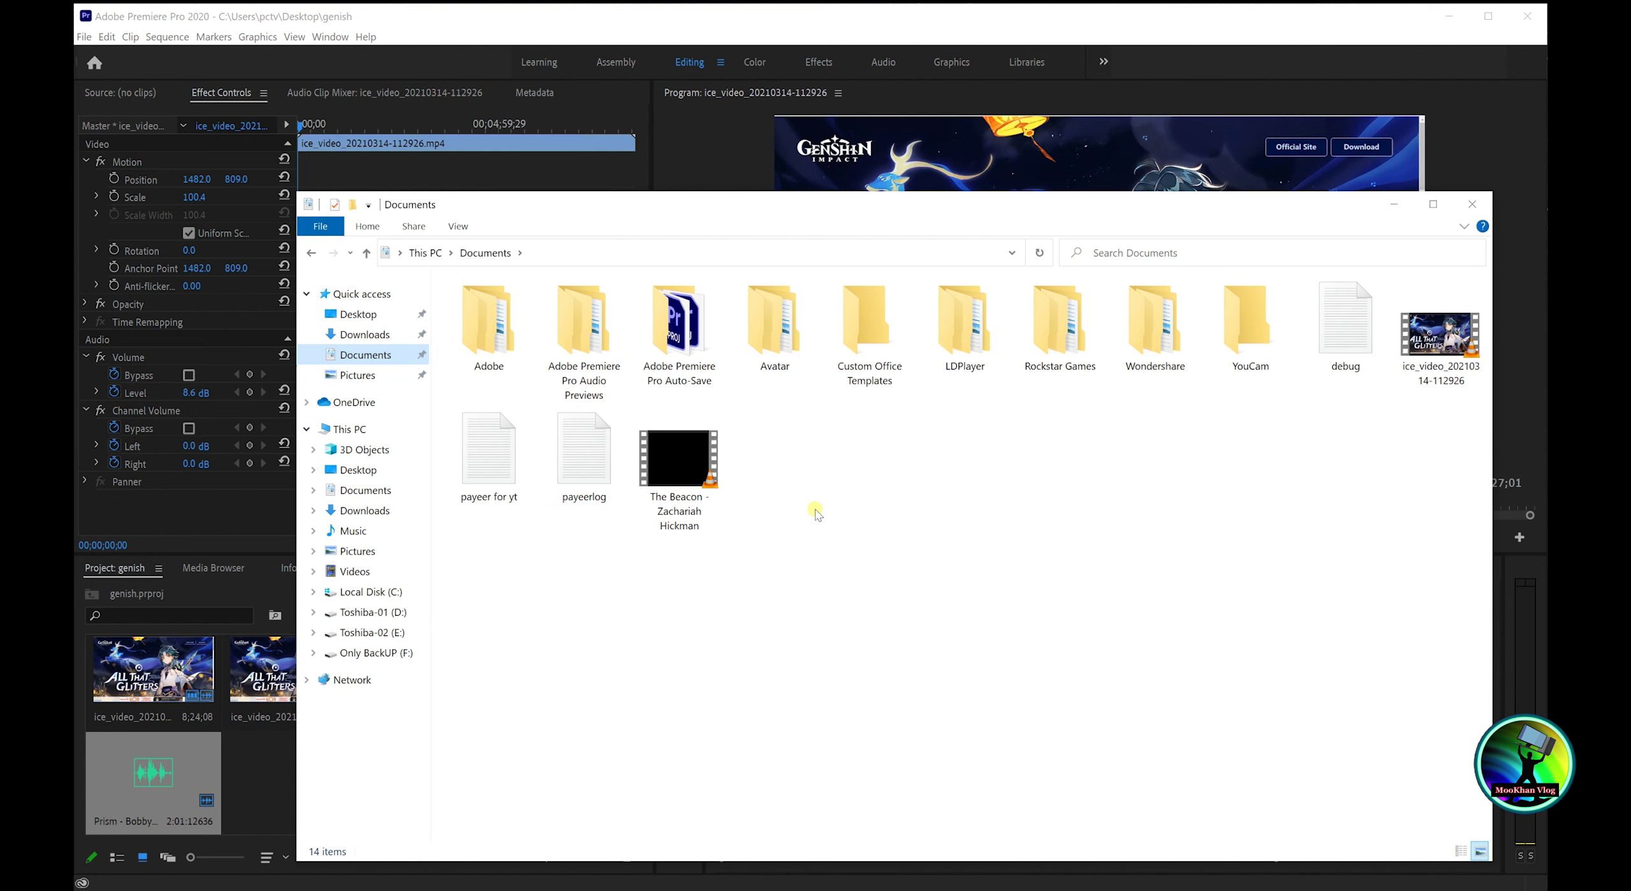
left_click(1443, 350)
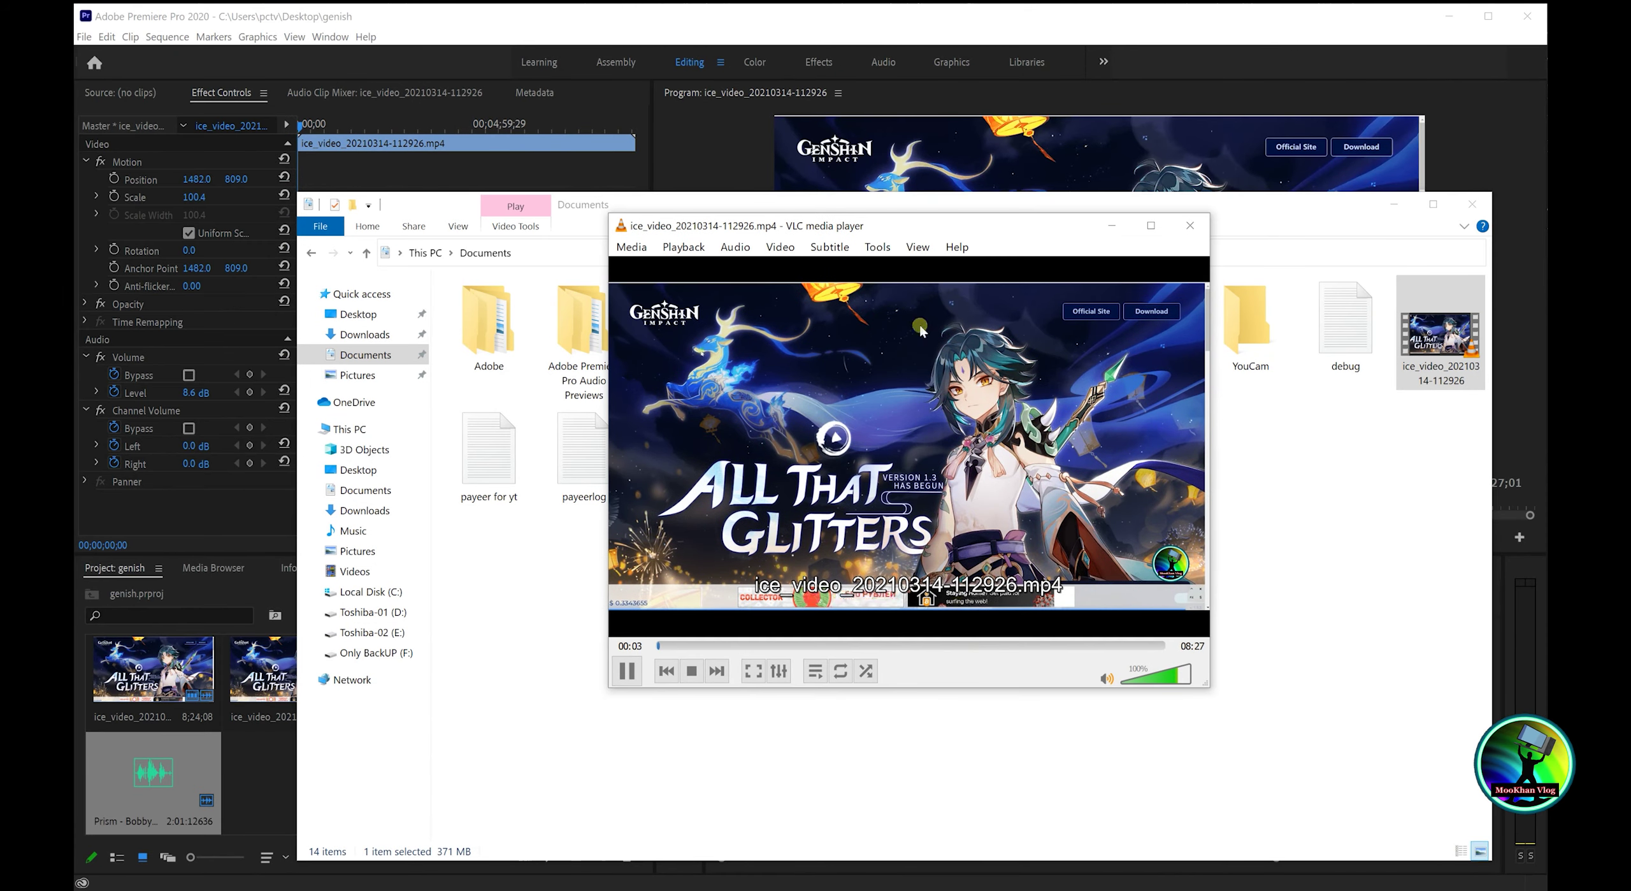
- Lower VLC volume to 35%, skip toward 08:12 to view the Subscribe end card, then close VLC
left_click(1142, 686)
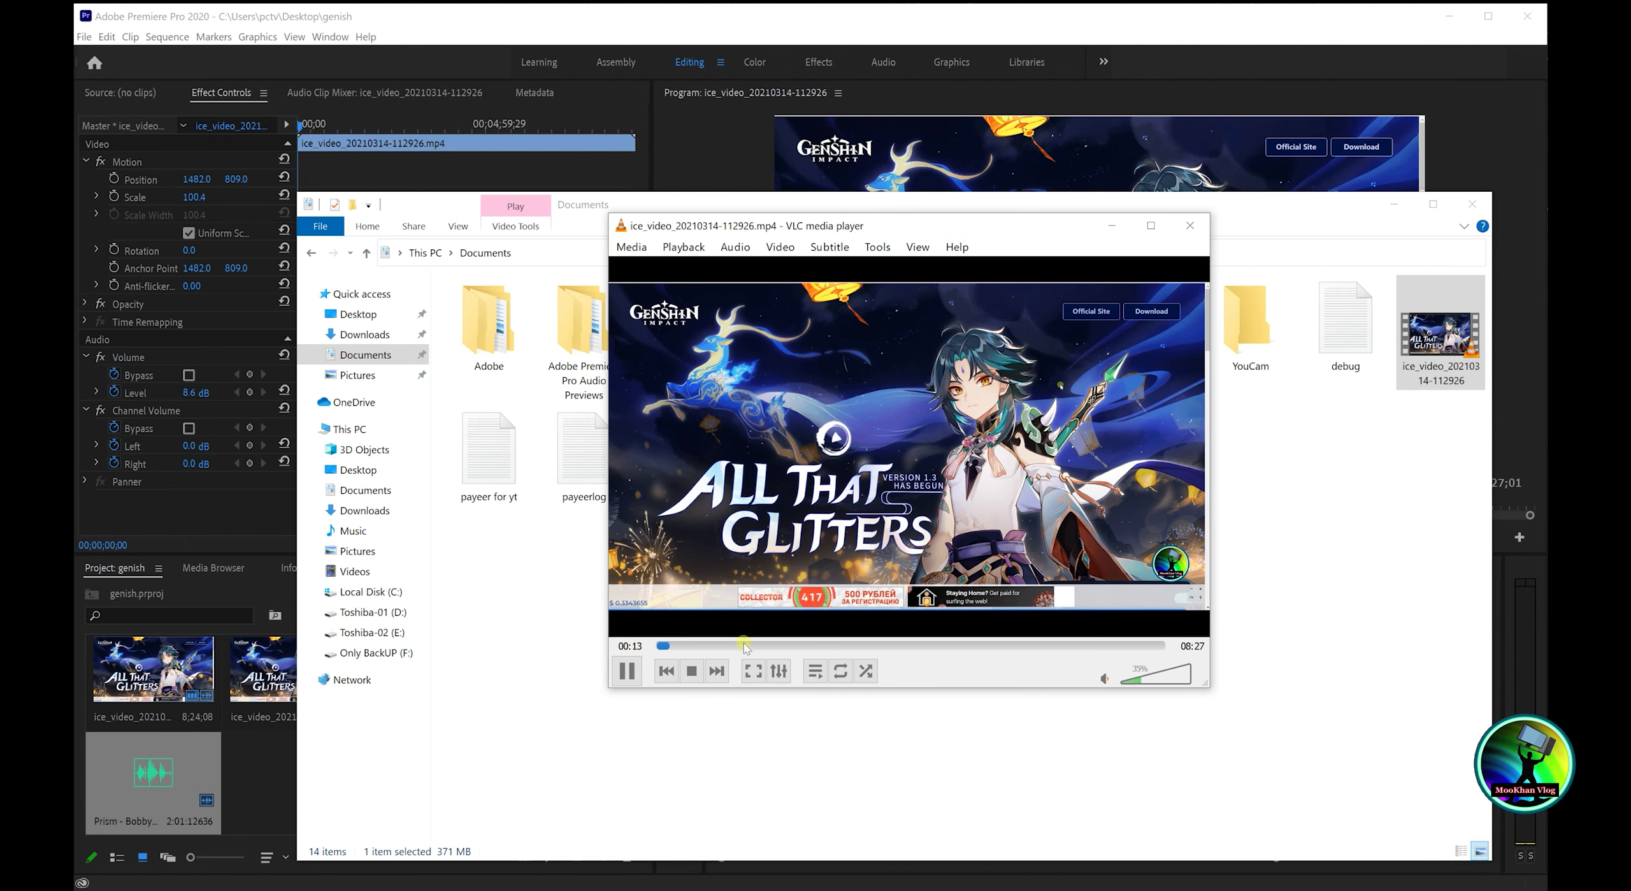
left_click_drag(745, 647, 1037, 645)
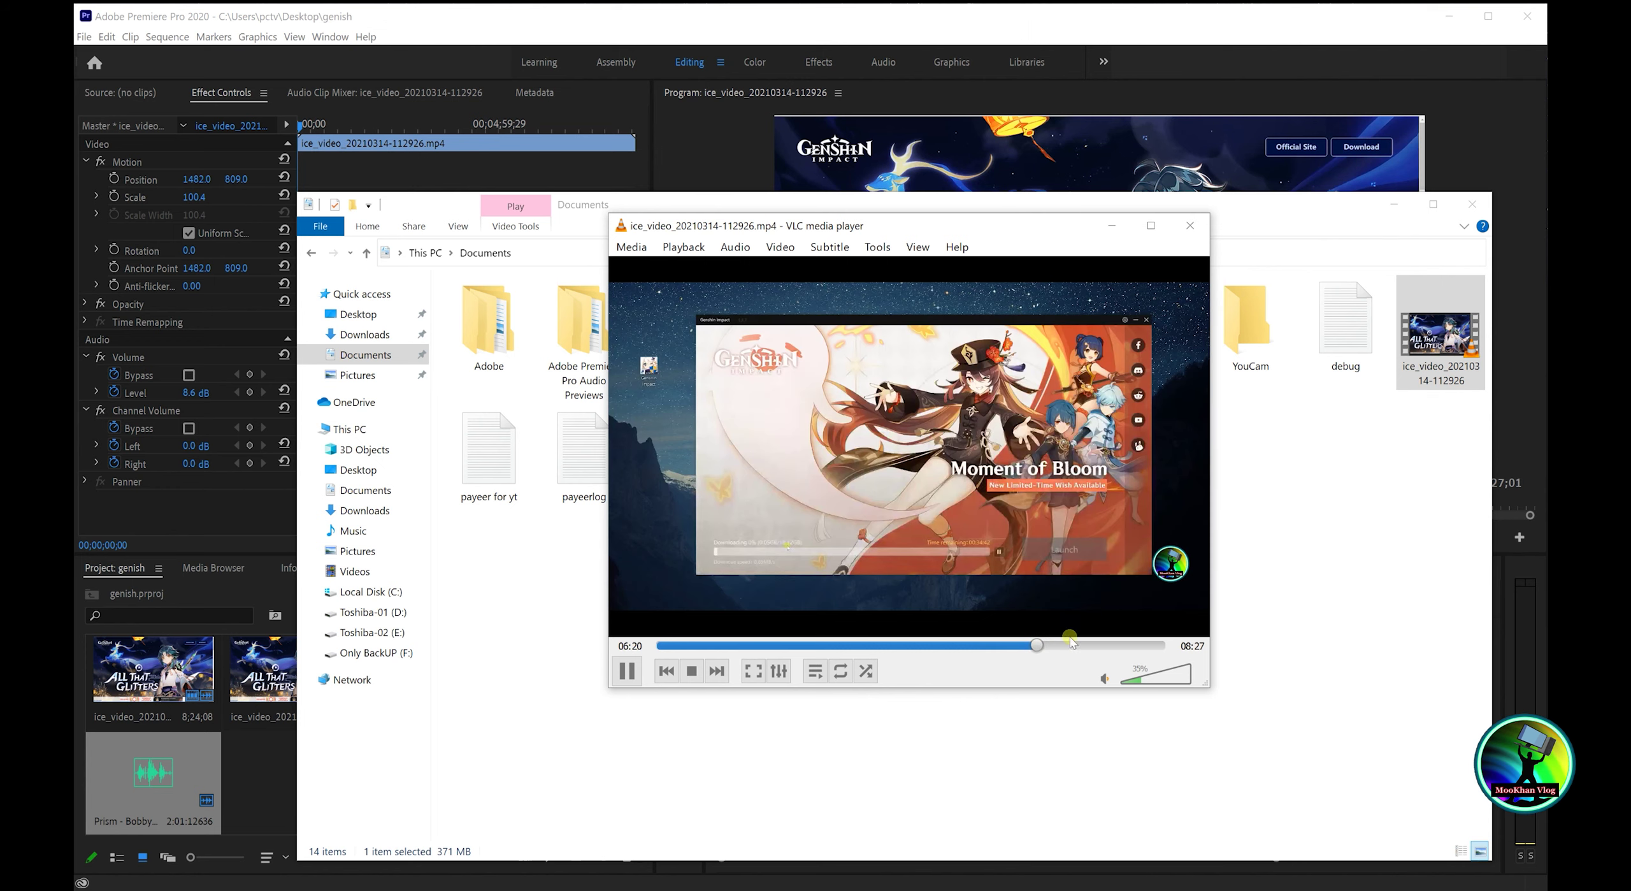
left_click(1150, 646)
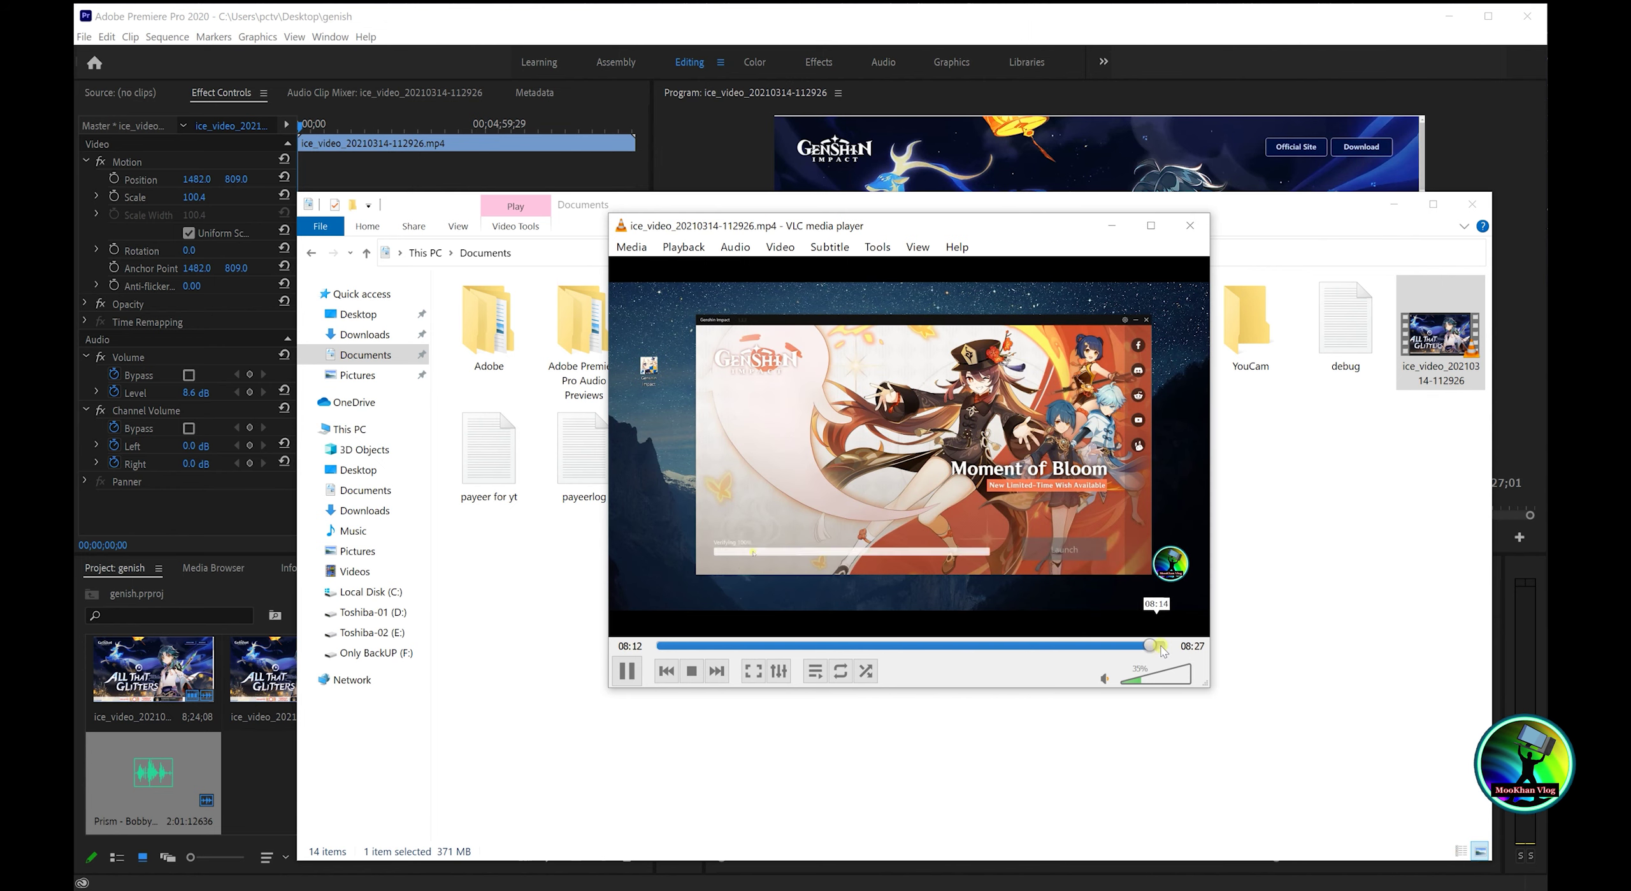
left_click(1161, 646)
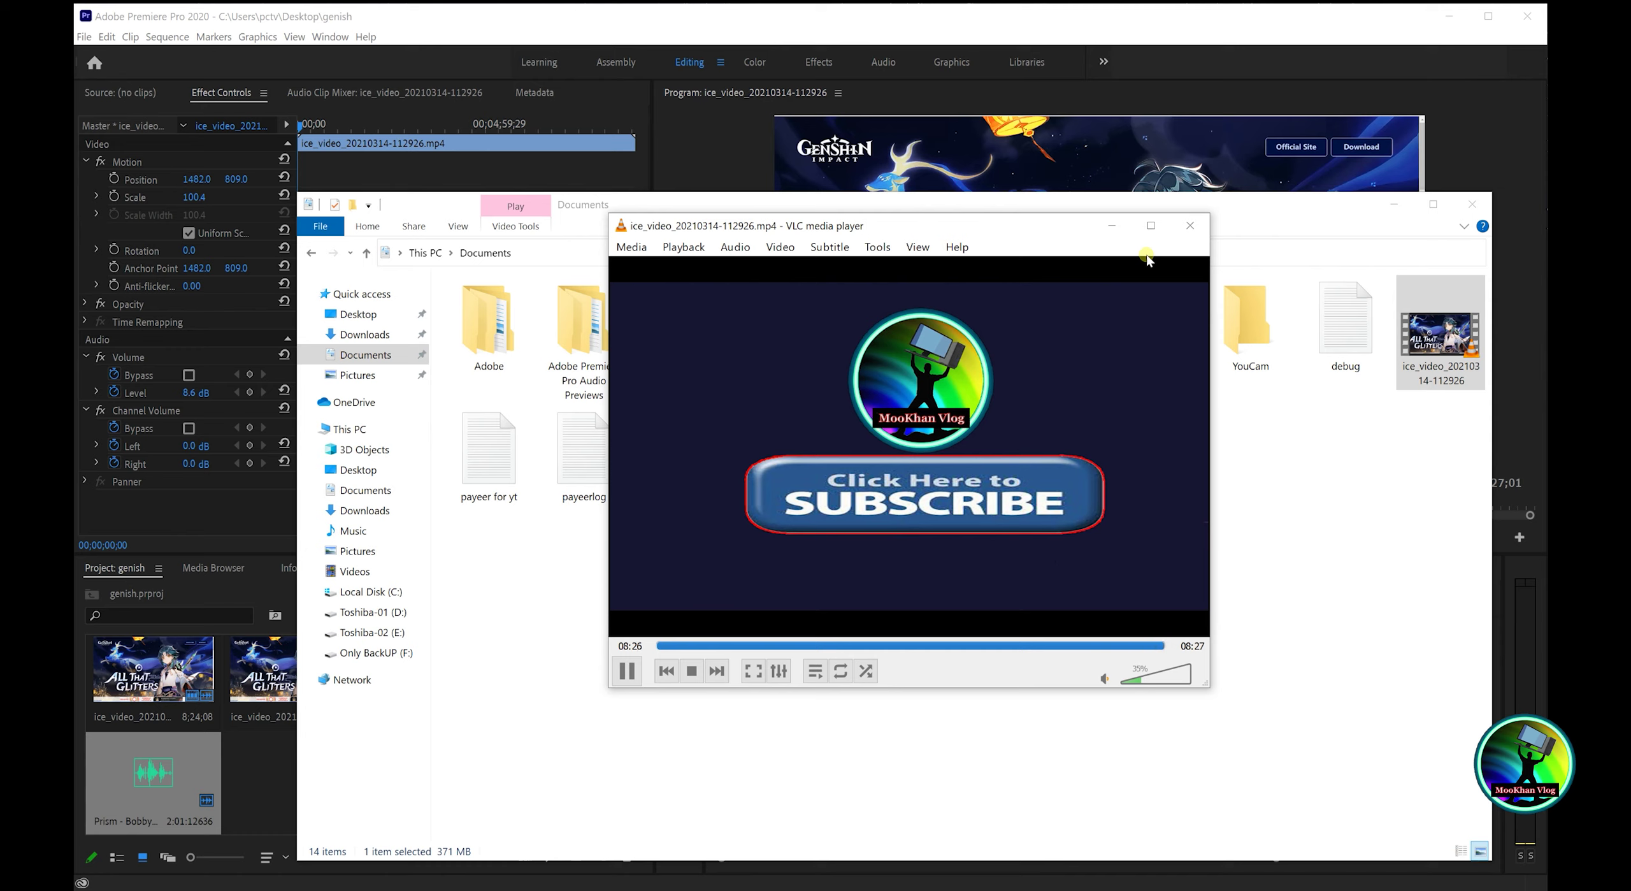
left_click(1189, 225)
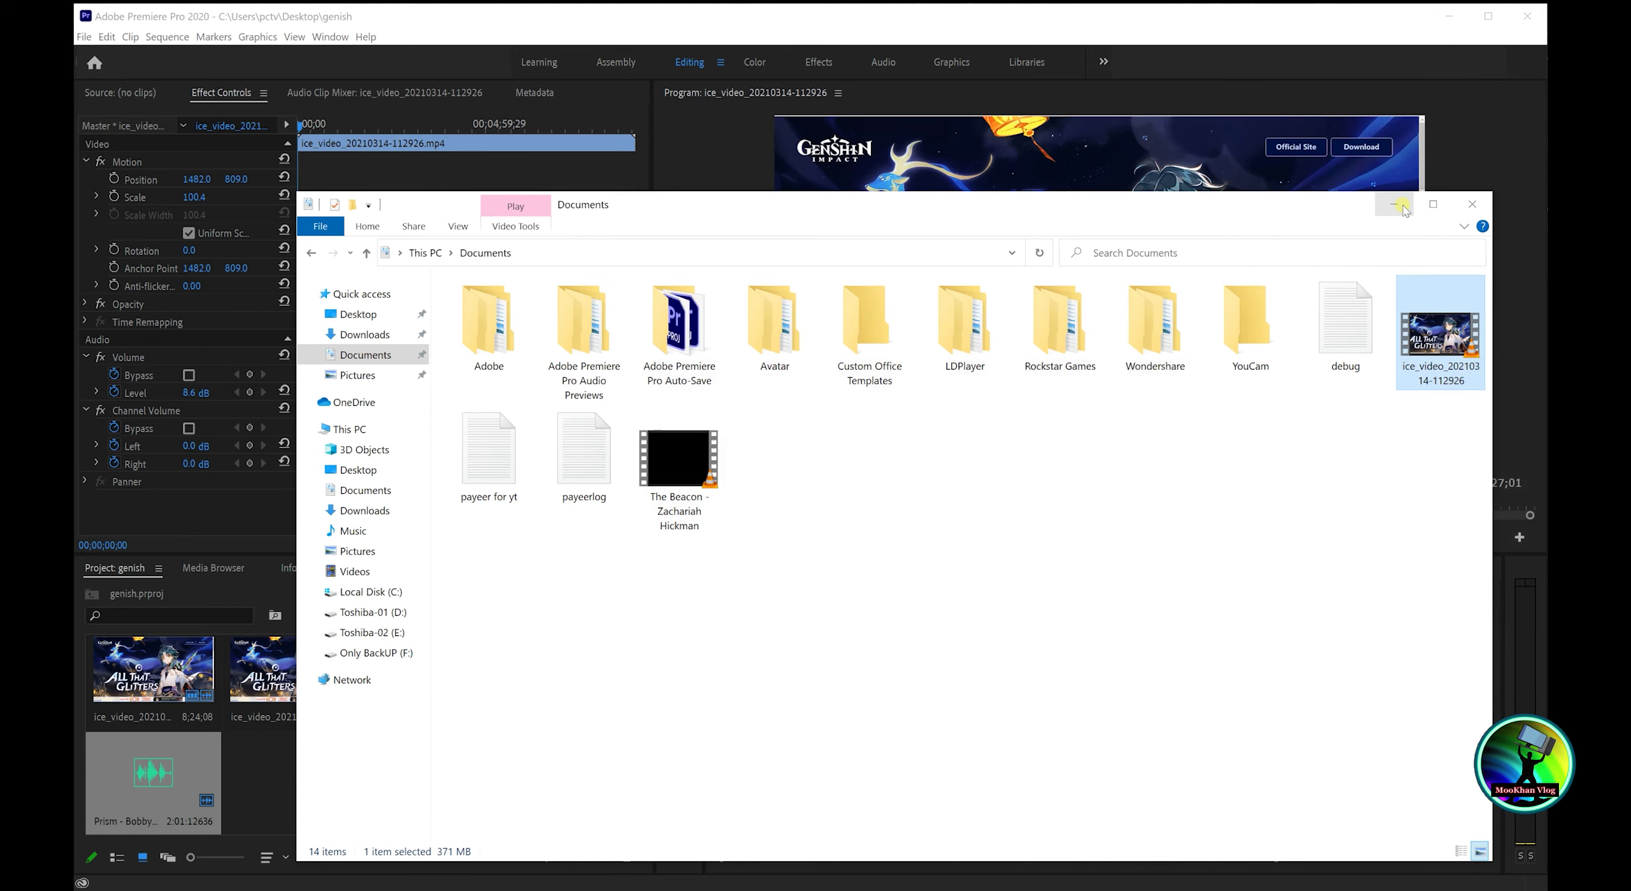
- Minimize File Explorer to bring the genish project in Premiere Pro back into view
left_click(1394, 204)
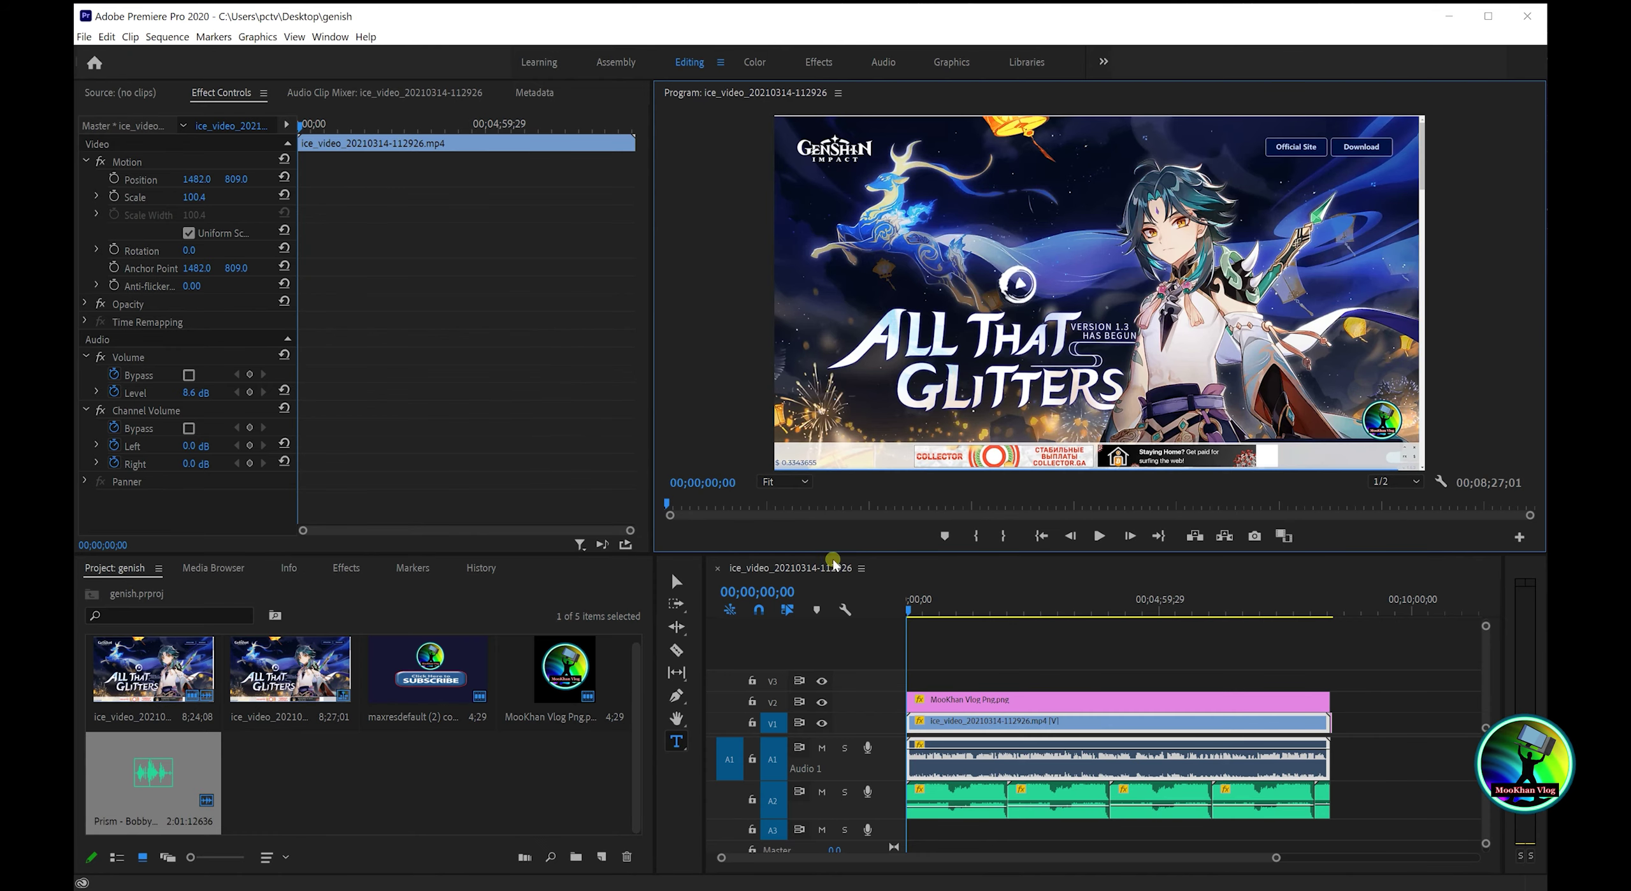